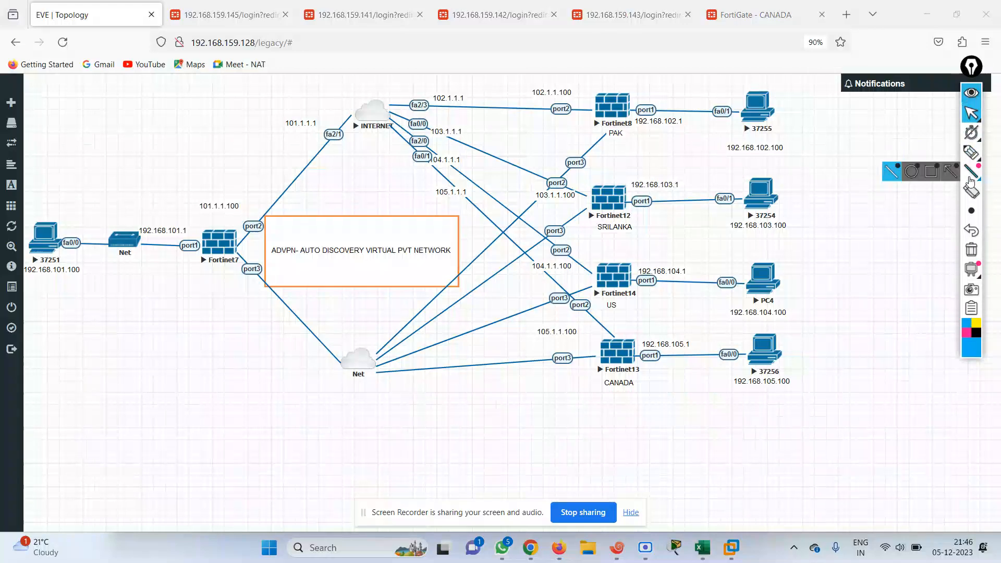
With the pencil tool, add a note and circle Fortinet7, labelling it HB as the hub
{"action": "mouse_move", "coordinate": [971, 152]}
{"action": "left_click", "coordinate": [909, 154]}
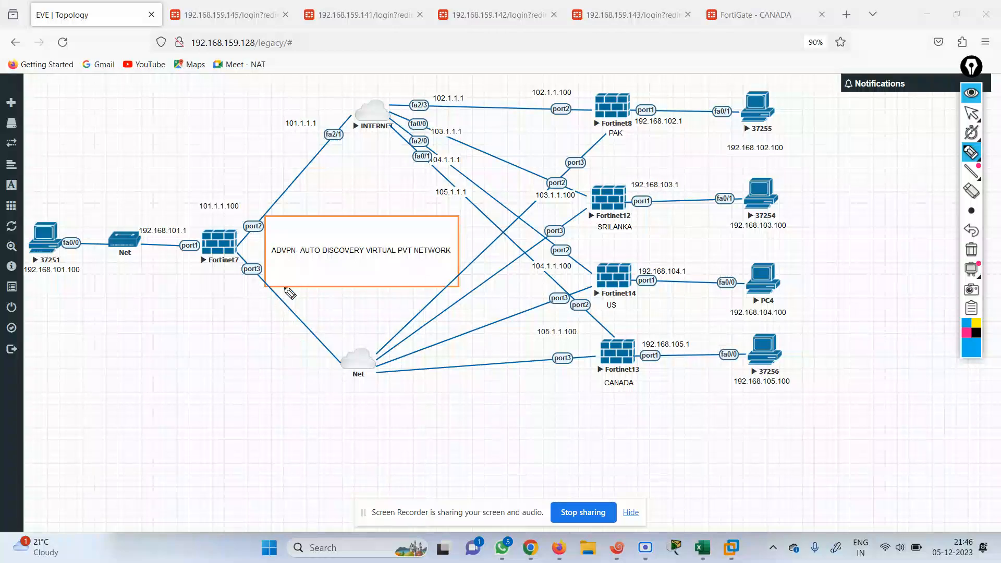
{"action": "mouse_move", "coordinate": [85, 117]}
{"action": "left_mouse_down"}
{"action": "mouse_move", "coordinate": [107, 131]}
{"action": "mouse_move", "coordinate": [155, 116]}
{"action": "mouse_move", "coordinate": [84, 128]}
{"action": "left_mouse_up"}
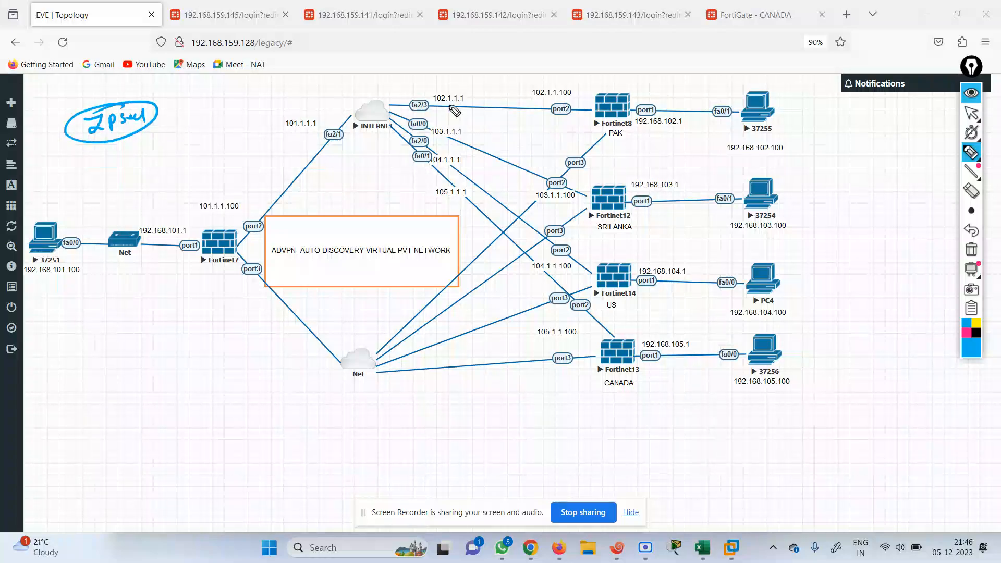
{"action": "mouse_move", "coordinate": [188, 218]}
{"action": "left_mouse_down"}
{"action": "mouse_move", "coordinate": [230, 267]}
{"action": "mouse_move", "coordinate": [201, 219]}
{"action": "mouse_move", "coordinate": [218, 204]}
{"action": "left_mouse_up"}
{"action": "left_click_drag", "start_coordinate": [218, 195], "coordinate": [224, 211]}
{"action": "left_click_drag", "start_coordinate": [224, 192], "coordinate": [226, 209]}
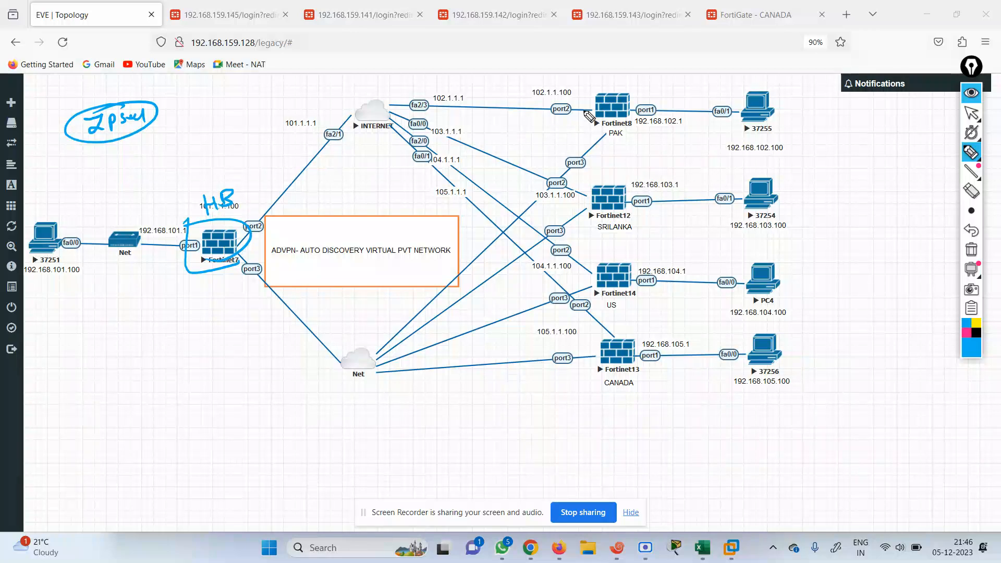
Mark the PAK, SRILANKA, US and CANADA firewalls as spokes and annotate the INTERNET link
{"action": "left_click_drag", "start_coordinate": [600, 108], "coordinate": [620, 120]}
{"action": "mouse_move", "coordinate": [598, 220]}
{"action": "left_mouse_down"}
{"action": "mouse_move", "coordinate": [608, 233]}
{"action": "mouse_move", "coordinate": [649, 221]}
{"action": "left_mouse_up"}
{"action": "mouse_move", "coordinate": [605, 290]}
{"action": "left_mouse_down"}
{"action": "mouse_move", "coordinate": [606, 317]}
{"action": "mouse_move", "coordinate": [651, 296]}
{"action": "left_mouse_up"}
{"action": "left_click_drag", "start_coordinate": [611, 363], "coordinate": [586, 378]}
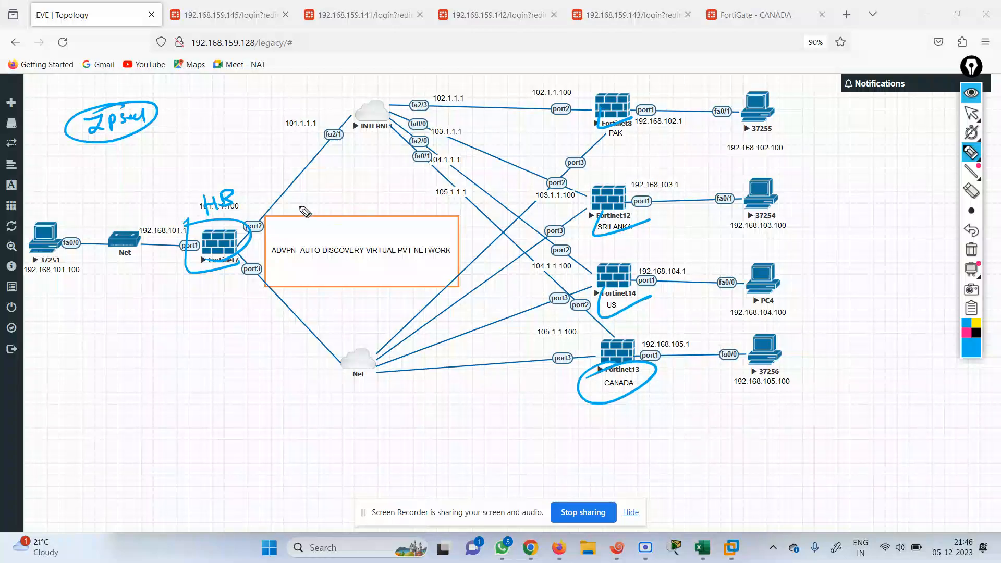
{"action": "mouse_move", "coordinate": [250, 156]}
{"action": "left_mouse_down"}
{"action": "mouse_move", "coordinate": [276, 168]}
{"action": "mouse_move", "coordinate": [323, 137]}
{"action": "left_mouse_up"}
Sketch blue tunnel lines between Fortinet7 and each of PAK, SRILANKA, US and CANADA
{"action": "mouse_move", "coordinate": [239, 243]}
{"action": "left_mouse_down"}
{"action": "mouse_move", "coordinate": [492, 140]}
{"action": "mouse_move", "coordinate": [623, 115]}
{"action": "left_mouse_up"}
{"action": "mouse_move", "coordinate": [235, 253]}
{"action": "left_mouse_down"}
{"action": "mouse_move", "coordinate": [590, 208]}
{"action": "mouse_move", "coordinate": [296, 259]}
{"action": "mouse_move", "coordinate": [614, 284]}
{"action": "left_mouse_up"}
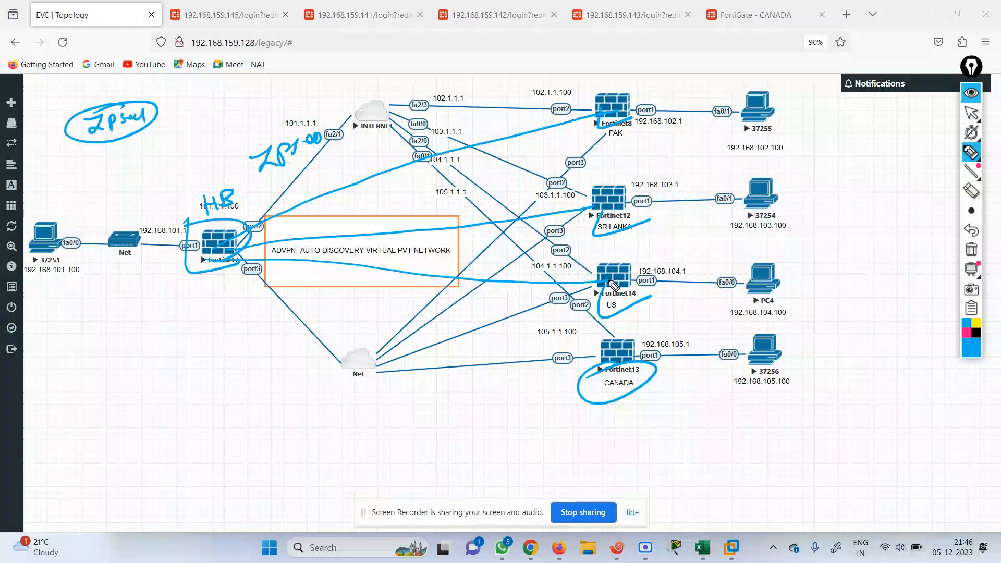
{"action": "left_click_drag", "start_coordinate": [229, 260], "coordinate": [623, 360]}
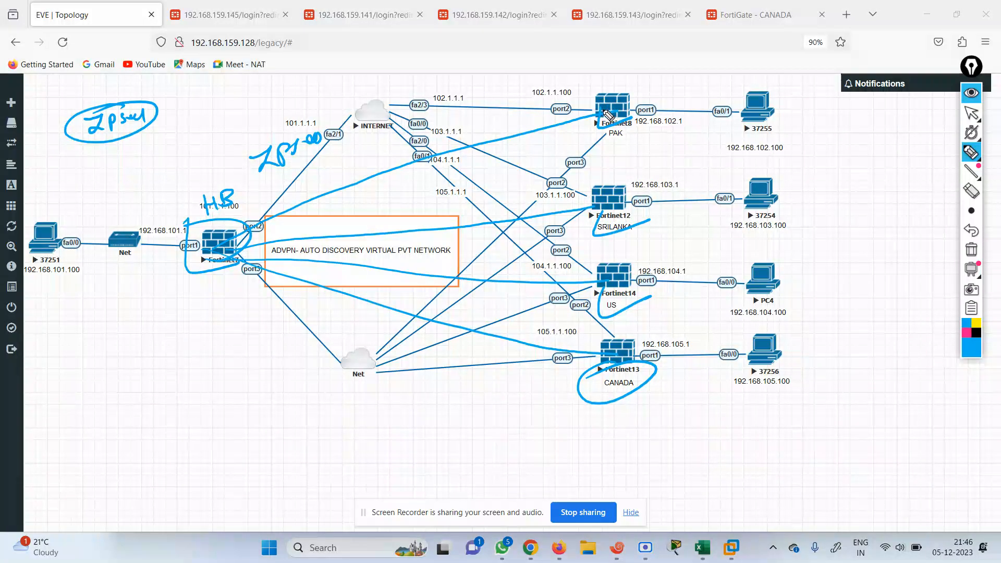
{"action": "mouse_move", "coordinate": [619, 117]}
{"action": "left_mouse_down"}
{"action": "mouse_move", "coordinate": [635, 85]}
{"action": "mouse_move", "coordinate": [545, 100]}
{"action": "mouse_move", "coordinate": [219, 233]}
{"action": "left_mouse_up"}
{"action": "mouse_move", "coordinate": [621, 211]}
{"action": "left_mouse_down"}
{"action": "mouse_move", "coordinate": [524, 204]}
{"action": "mouse_move", "coordinate": [253, 247]}
{"action": "left_mouse_up"}
{"action": "left_click_drag", "start_coordinate": [622, 279], "coordinate": [260, 255]}
{"action": "mouse_move", "coordinate": [640, 360]}
{"action": "left_mouse_down"}
{"action": "mouse_move", "coordinate": [552, 320]}
{"action": "mouse_move", "coordinate": [217, 279]}
{"action": "left_mouse_up"}
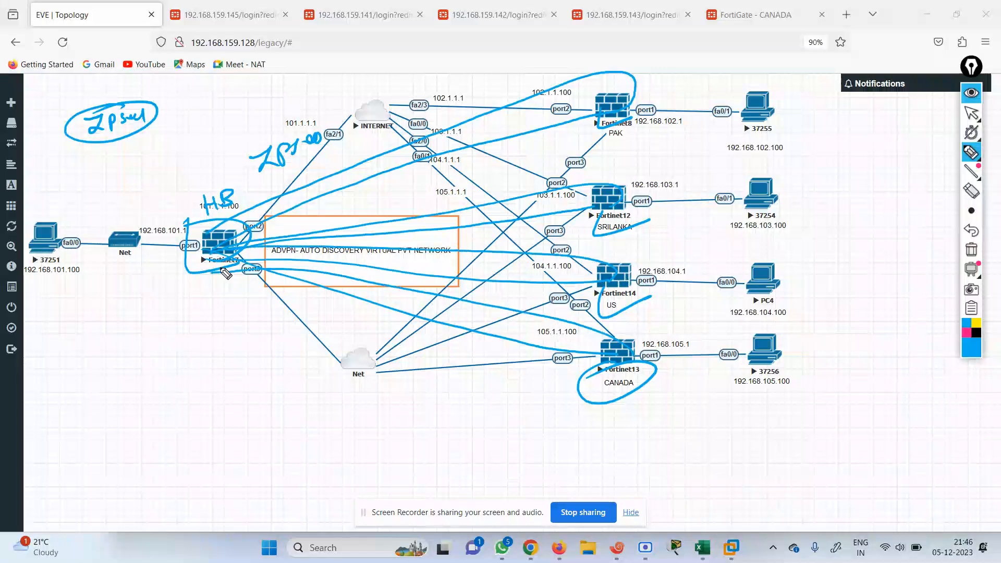
In magenta, sketch direct PAK–US and PAK–CANADA spoke links and trace the hub paths
{"action": "left_click", "coordinate": [967, 333]}
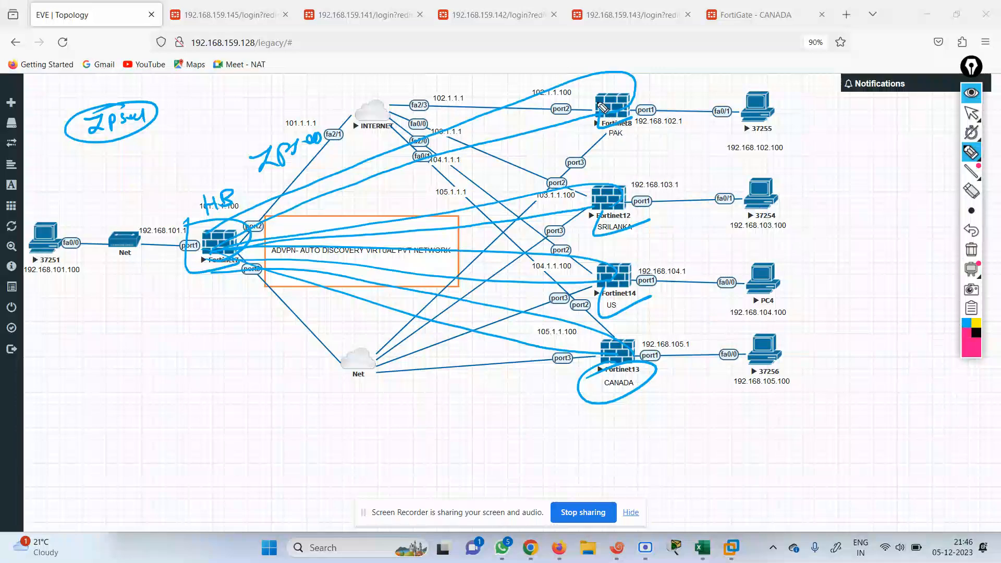
{"action": "mouse_move", "coordinate": [599, 112]}
{"action": "left_mouse_down"}
{"action": "mouse_move", "coordinate": [568, 151]}
{"action": "mouse_move", "coordinate": [562, 263]}
{"action": "mouse_move", "coordinate": [599, 282]}
{"action": "left_mouse_up"}
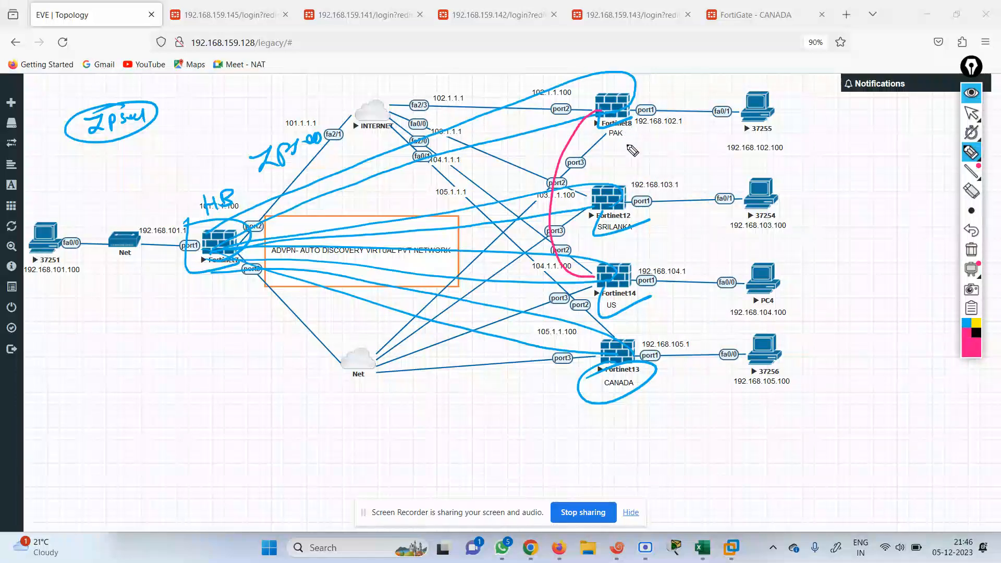
{"action": "mouse_move", "coordinate": [629, 120]}
{"action": "left_mouse_down"}
{"action": "mouse_move", "coordinate": [679, 224]}
{"action": "mouse_move", "coordinate": [644, 340]}
{"action": "left_mouse_up"}
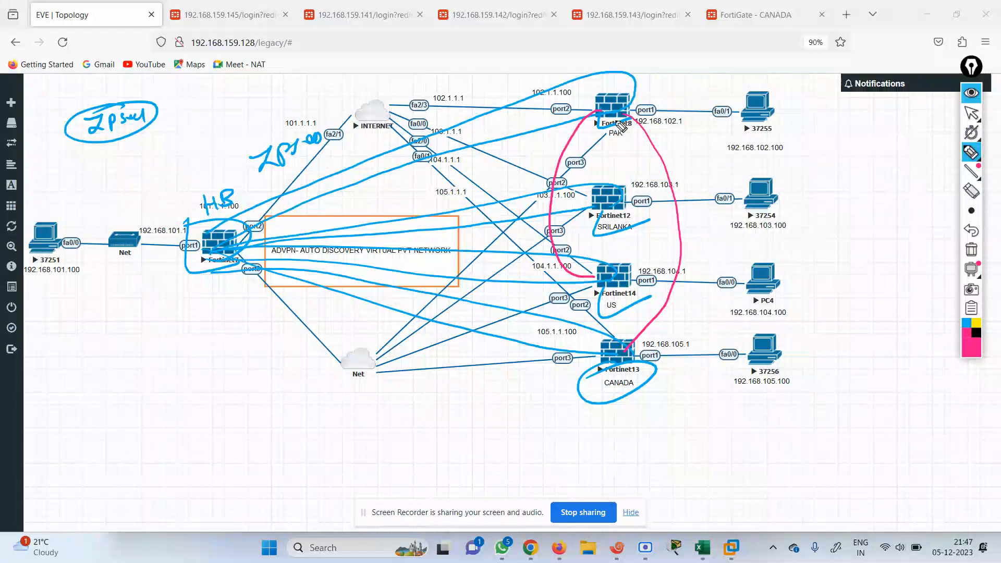
{"action": "mouse_move", "coordinate": [611, 118]}
{"action": "left_mouse_down"}
{"action": "mouse_move", "coordinate": [415, 157]}
{"action": "mouse_move", "coordinate": [308, 195]}
{"action": "mouse_move", "coordinate": [233, 246]}
{"action": "mouse_move", "coordinate": [586, 200]}
{"action": "left_mouse_up"}
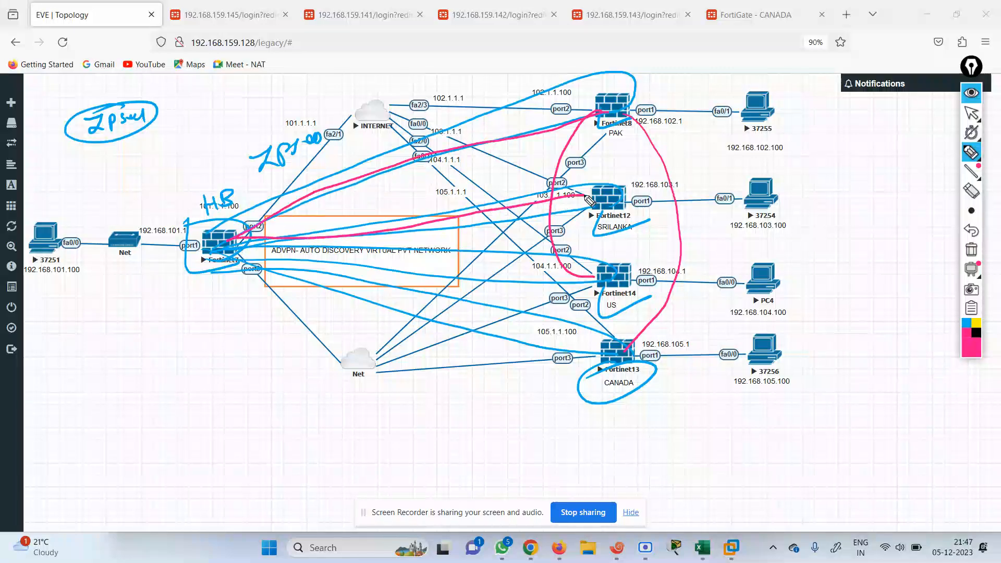
{"action": "mouse_move", "coordinate": [224, 256]}
{"action": "left_mouse_down"}
{"action": "mouse_move", "coordinate": [444, 284]}
{"action": "mouse_move", "coordinate": [621, 277]}
{"action": "left_mouse_up"}
{"action": "mouse_move", "coordinate": [626, 350]}
{"action": "left_mouse_down"}
{"action": "mouse_move", "coordinate": [565, 347]}
{"action": "mouse_move", "coordinate": [223, 253]}
{"action": "left_mouse_up"}
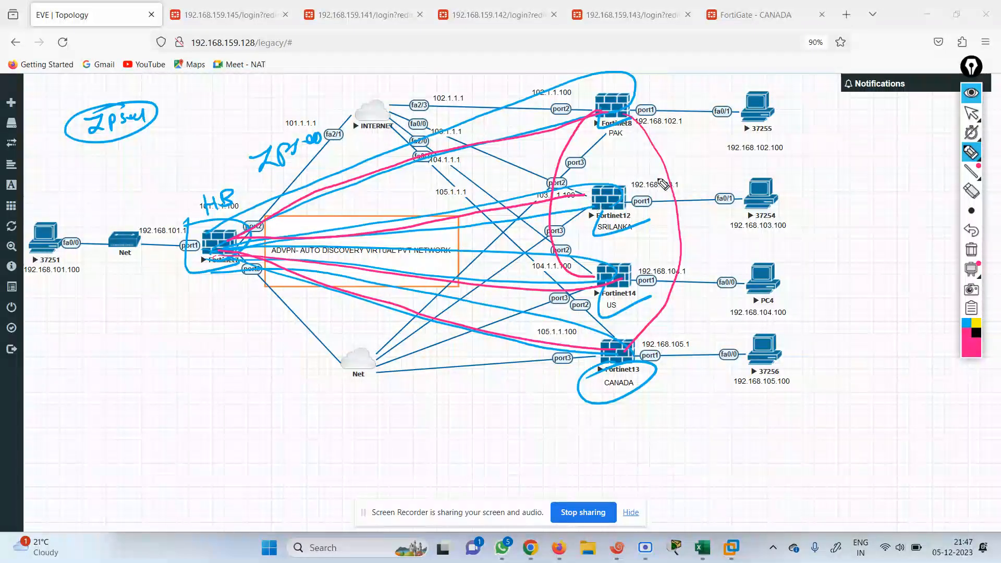
Sketch the PAK–SRILANKA–US–CANADA spoke chain, cross it out, then clear all annotations
{"action": "left_click_drag", "start_coordinate": [615, 117], "coordinate": [613, 180]}
{"action": "left_click_drag", "start_coordinate": [614, 220], "coordinate": [625, 350]}
{"action": "left_click_drag", "start_coordinate": [594, 165], "coordinate": [640, 157]}
{"action": "left_click_drag", "start_coordinate": [615, 264], "coordinate": [654, 249]}
{"action": "left_click_drag", "start_coordinate": [607, 317], "coordinate": [654, 300]}
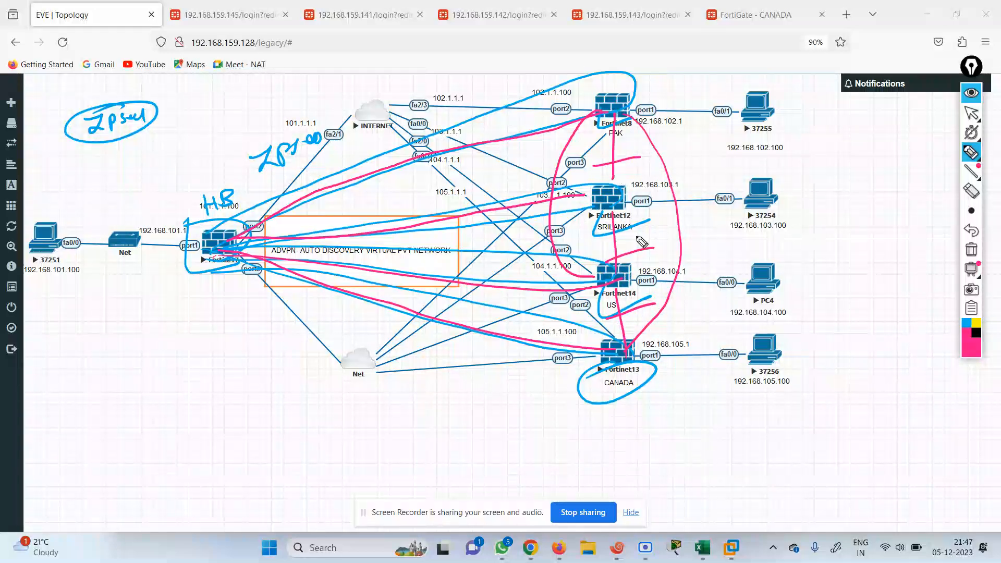
{"action": "left_click_drag", "start_coordinate": [596, 241], "coordinate": [640, 234]}
{"action": "left_click_drag", "start_coordinate": [595, 155], "coordinate": [649, 147]}
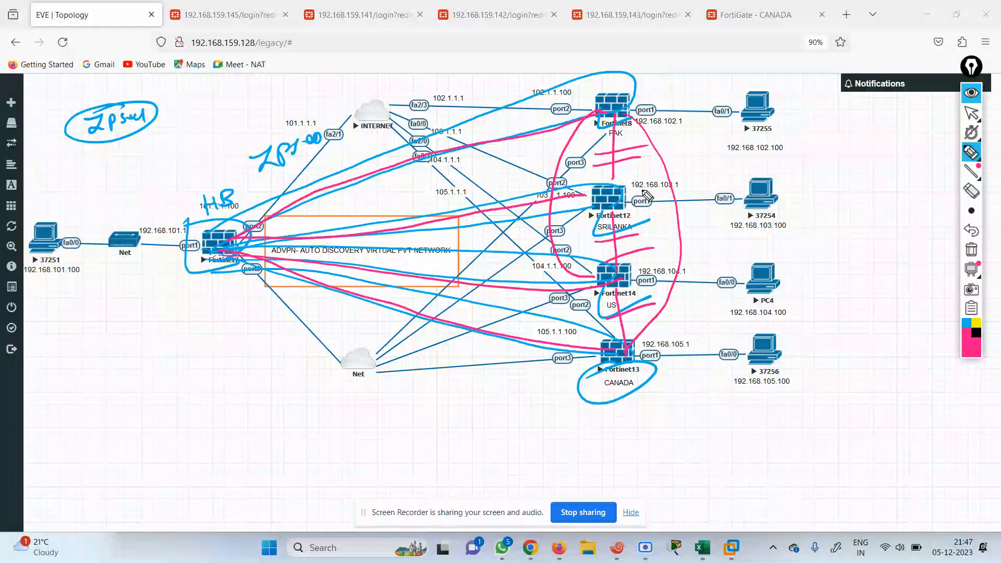
{"action": "left_click", "coordinate": [971, 251]}
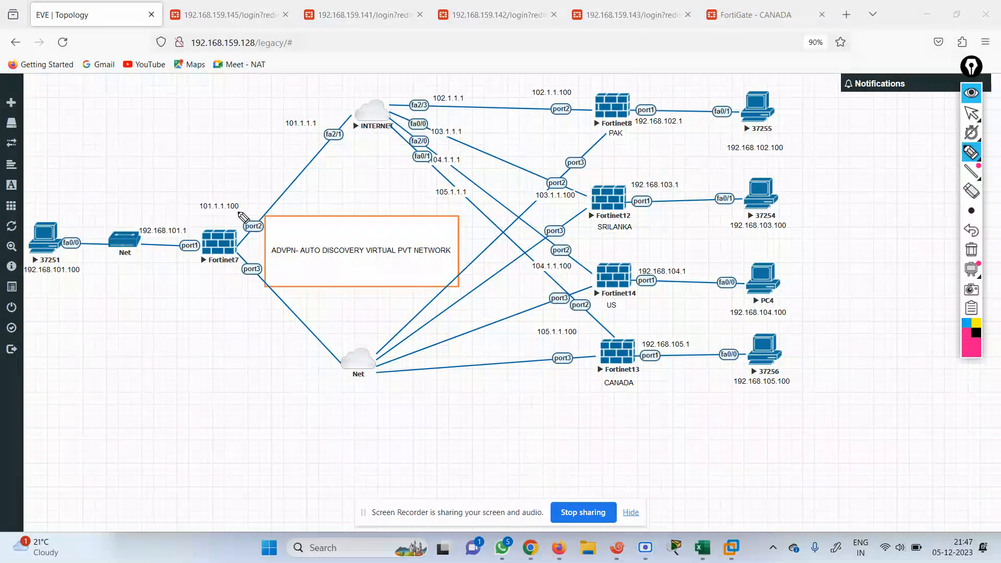
{"action": "left_click_drag", "start_coordinate": [48, 216], "coordinate": [45, 213]}
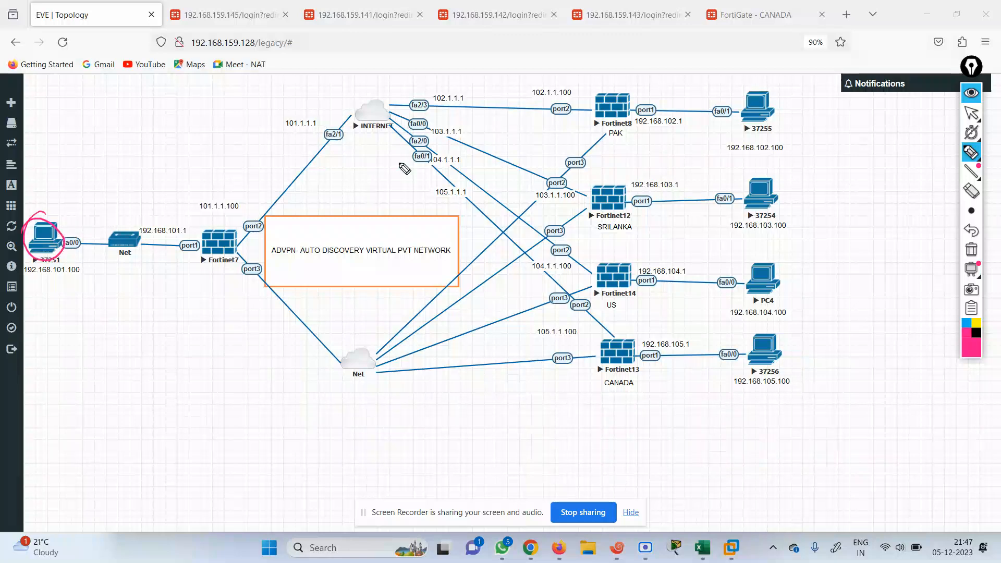
{"action": "left_click_drag", "start_coordinate": [765, 89], "coordinate": [763, 88]}
{"action": "left_click_drag", "start_coordinate": [765, 180], "coordinate": [763, 179]}
{"action": "left_click_drag", "start_coordinate": [760, 264], "coordinate": [757, 263]}
{"action": "left_click_drag", "start_coordinate": [772, 329], "coordinate": [766, 330]}
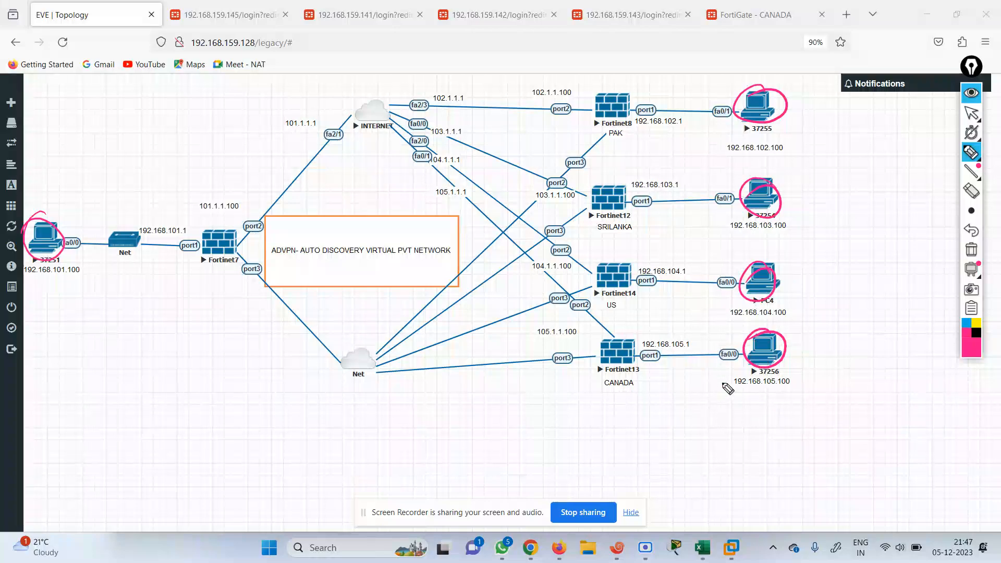
{"action": "left_click_drag", "start_coordinate": [724, 402], "coordinate": [894, 380]}
{"action": "left_click_drag", "start_coordinate": [696, 338], "coordinate": [689, 332]}
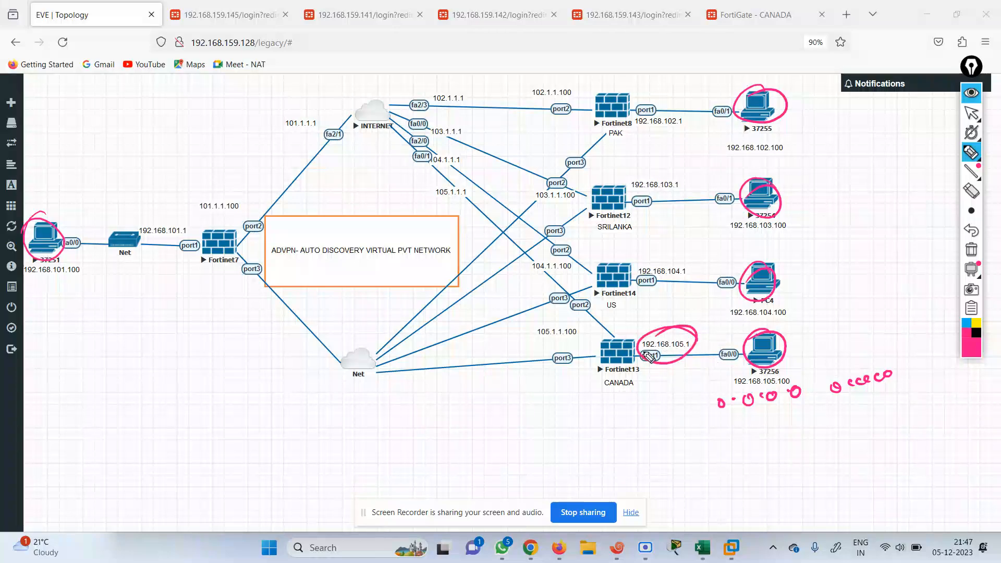
{"action": "mouse_move", "coordinate": [906, 360]}
{"action": "left_mouse_down"}
{"action": "mouse_move", "coordinate": [952, 375]}
{"action": "mouse_move", "coordinate": [957, 367]}
{"action": "left_mouse_up"}
{"action": "mouse_move", "coordinate": [728, 356]}
{"action": "left_mouse_down"}
{"action": "mouse_move", "coordinate": [677, 355]}
{"action": "mouse_move", "coordinate": [699, 371]}
{"action": "left_mouse_up"}
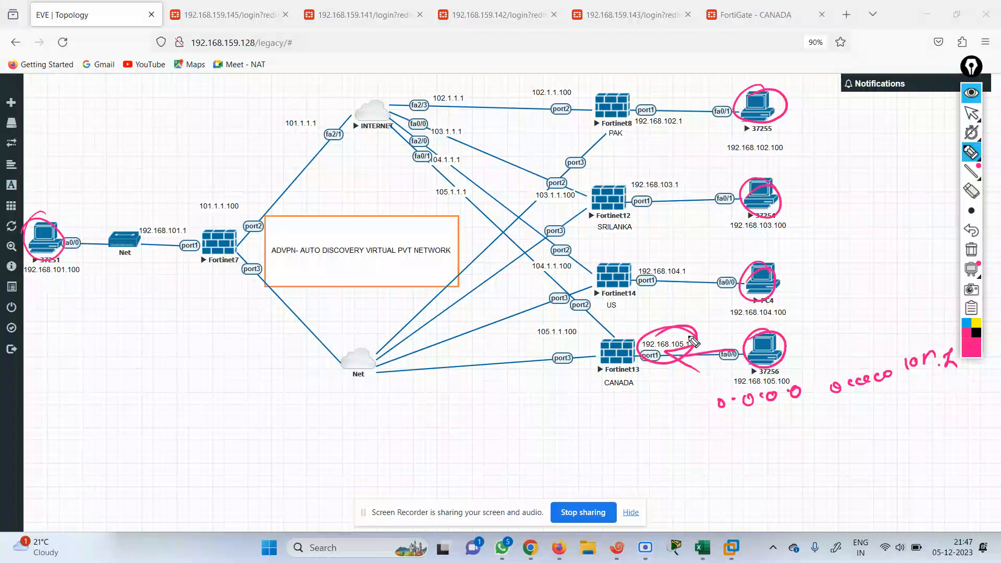
{"action": "left_click_drag", "start_coordinate": [594, 341], "coordinate": [606, 349]}
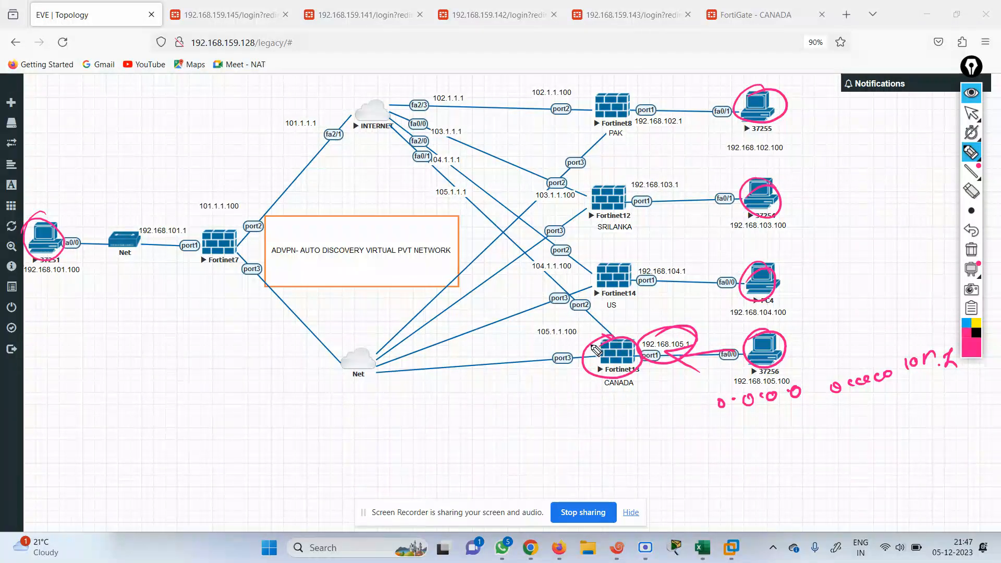
{"action": "left_click_drag", "start_coordinate": [607, 335], "coordinate": [494, 221]}
{"action": "mouse_move", "coordinate": [474, 201]}
{"action": "left_mouse_down"}
{"action": "mouse_move", "coordinate": [469, 190]}
{"action": "mouse_move", "coordinate": [444, 200]}
{"action": "left_mouse_up"}
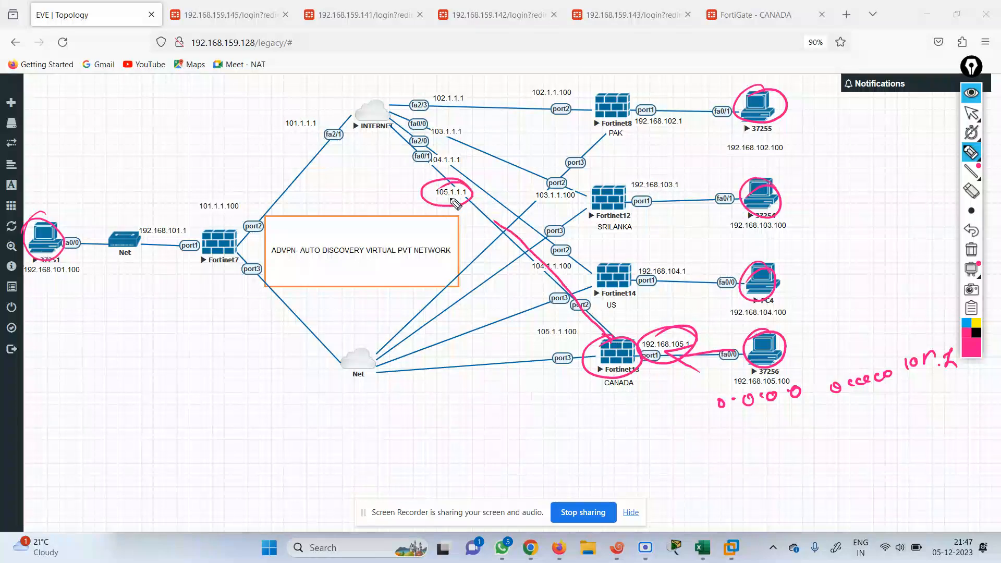
{"action": "mouse_move", "coordinate": [368, 95]}
{"action": "left_mouse_down"}
{"action": "mouse_move", "coordinate": [399, 122]}
{"action": "mouse_move", "coordinate": [368, 107]}
{"action": "left_mouse_up"}
{"action": "left_click_drag", "start_coordinate": [228, 254], "coordinate": [338, 134]}
{"action": "left_click_drag", "start_coordinate": [394, 107], "coordinate": [551, 108]}
{"action": "left_click_drag", "start_coordinate": [419, 131], "coordinate": [571, 178]}
{"action": "left_click_drag", "start_coordinate": [434, 157], "coordinate": [565, 240]}
{"action": "left_click_drag", "start_coordinate": [498, 233], "coordinate": [570, 298]}
{"action": "mouse_move", "coordinate": [603, 106]}
{"action": "left_mouse_down"}
{"action": "mouse_move", "coordinate": [489, 99]}
{"action": "mouse_move", "coordinate": [459, 87]}
{"action": "mouse_move", "coordinate": [447, 97]}
{"action": "left_mouse_up"}
{"action": "mouse_move", "coordinate": [455, 125]}
{"action": "left_mouse_down"}
{"action": "mouse_move", "coordinate": [469, 127]}
{"action": "mouse_move", "coordinate": [430, 128]}
{"action": "left_mouse_up"}
{"action": "mouse_move", "coordinate": [450, 153]}
{"action": "left_mouse_down"}
{"action": "mouse_move", "coordinate": [418, 164]}
{"action": "mouse_move", "coordinate": [433, 158]}
{"action": "mouse_move", "coordinate": [440, 187]}
{"action": "left_mouse_up"}
{"action": "left_click_drag", "start_coordinate": [412, 87], "coordinate": [410, 107]}
{"action": "left_click_drag", "start_coordinate": [350, 168], "coordinate": [367, 154]}
{"action": "mouse_move", "coordinate": [368, 153]}
{"action": "left_mouse_down"}
{"action": "mouse_move", "coordinate": [381, 151]}
{"action": "mouse_move", "coordinate": [371, 166]}
{"action": "mouse_move", "coordinate": [354, 158]}
{"action": "mouse_move", "coordinate": [388, 154]}
{"action": "left_mouse_up"}
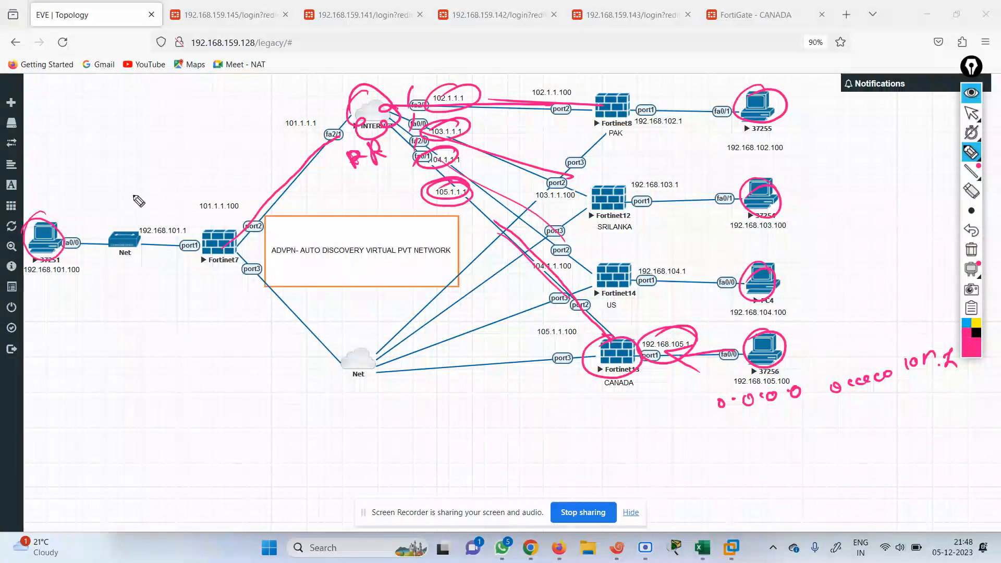
{"action": "mouse_move", "coordinate": [59, 244]}
{"action": "left_mouse_down"}
{"action": "mouse_move", "coordinate": [174, 237]}
{"action": "mouse_move", "coordinate": [224, 250]}
{"action": "mouse_move", "coordinate": [365, 128]}
{"action": "mouse_move", "coordinate": [389, 125]}
{"action": "left_mouse_up"}
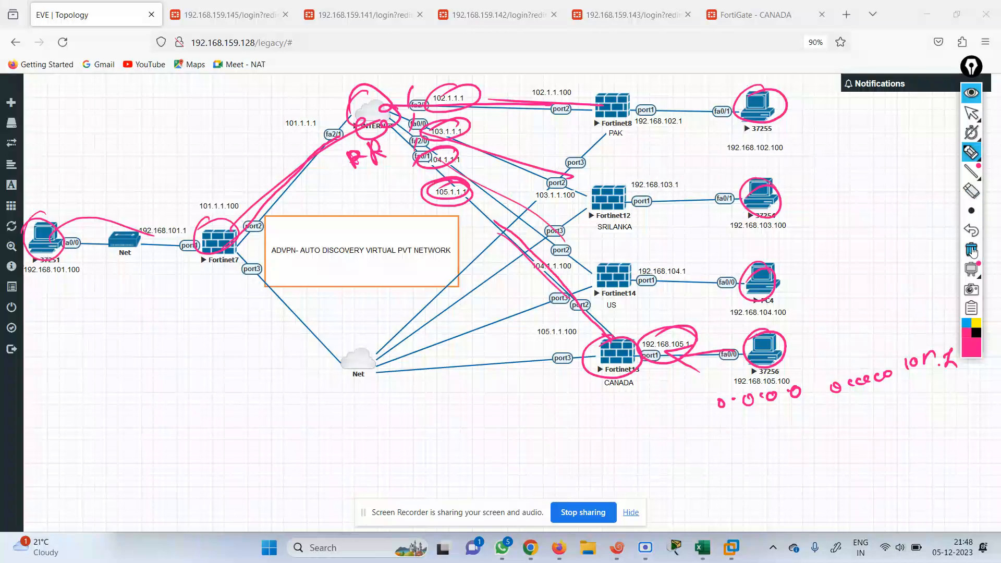
{"action": "left_click", "coordinate": [971, 250]}
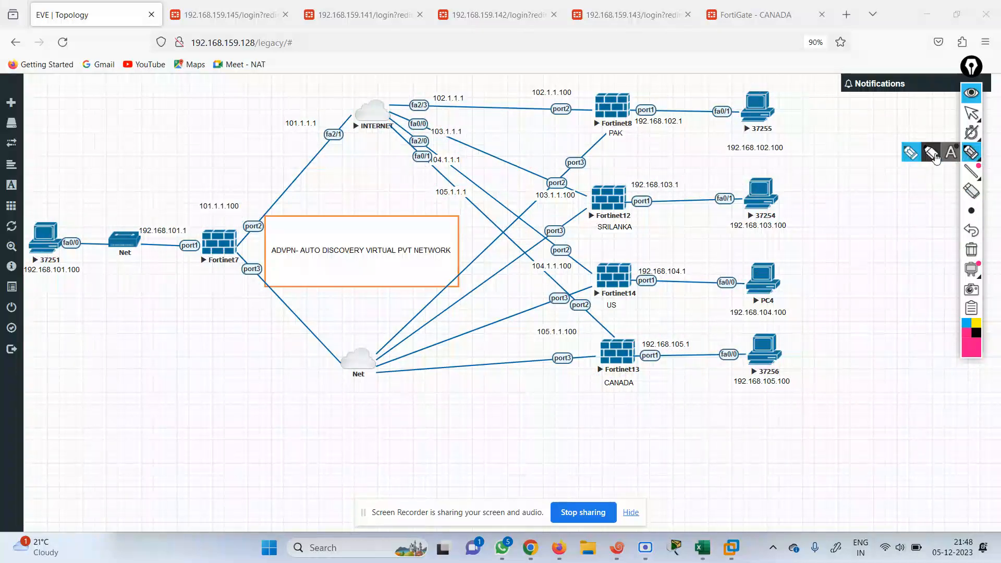
{"action": "mouse_move", "coordinate": [967, 159]}
{"action": "left_click", "coordinate": [974, 110]}
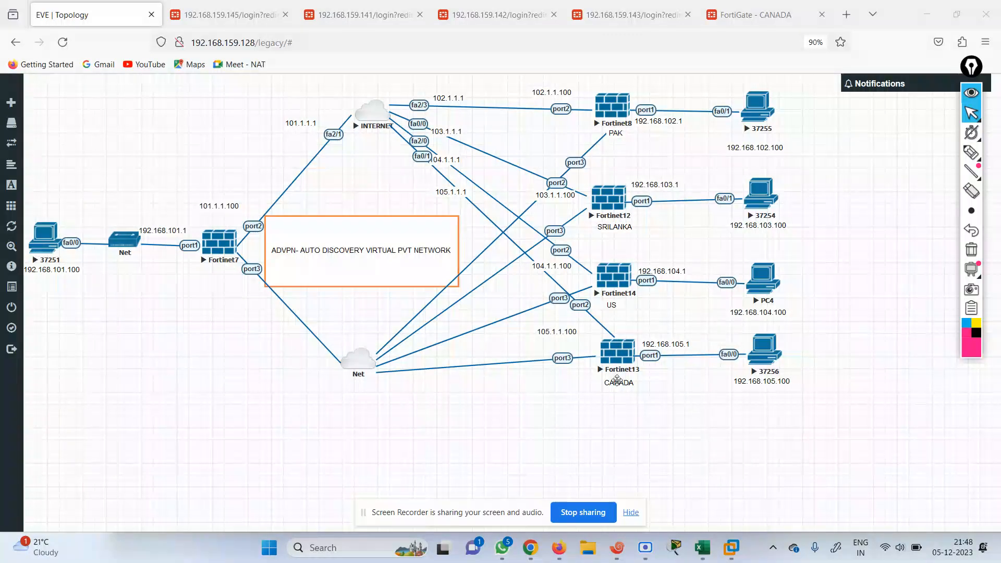
Log back in to the 192.168.159.145 FortiGate as admin and recheck the INDIA_HUB static routes
{"action": "left_click", "coordinate": [239, 16]}
{"action": "type", "text": "admin"}
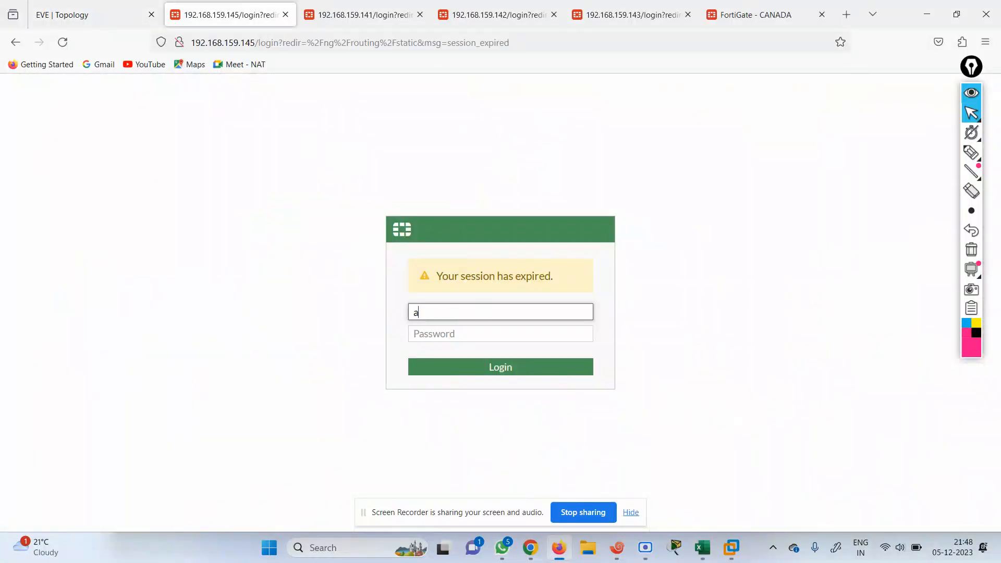
{"action": "key", "text": "Tab"}
{"action": "type", "text": "admin"}
{"action": "key", "text": "Return"}
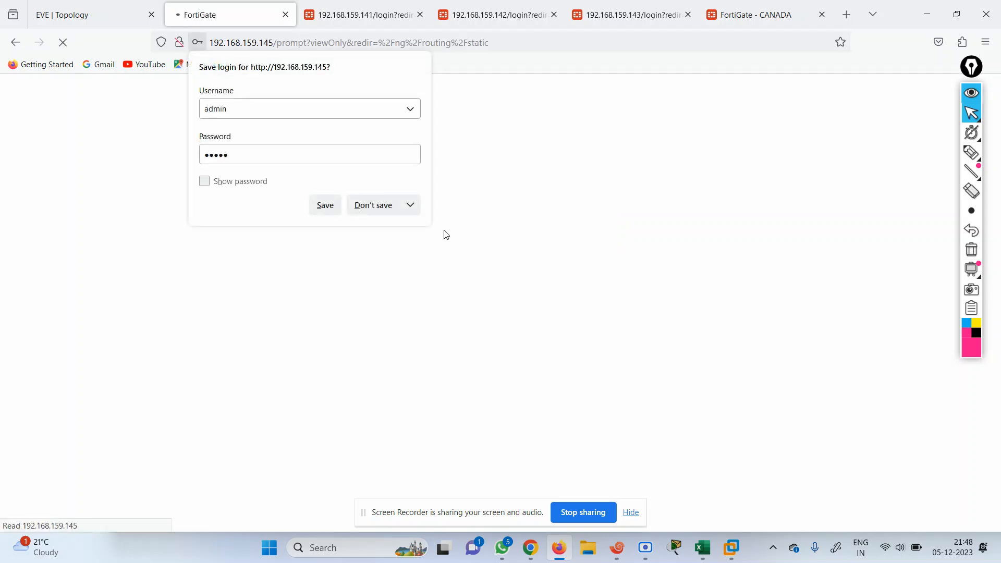
{"action": "left_click", "coordinate": [384, 205]}
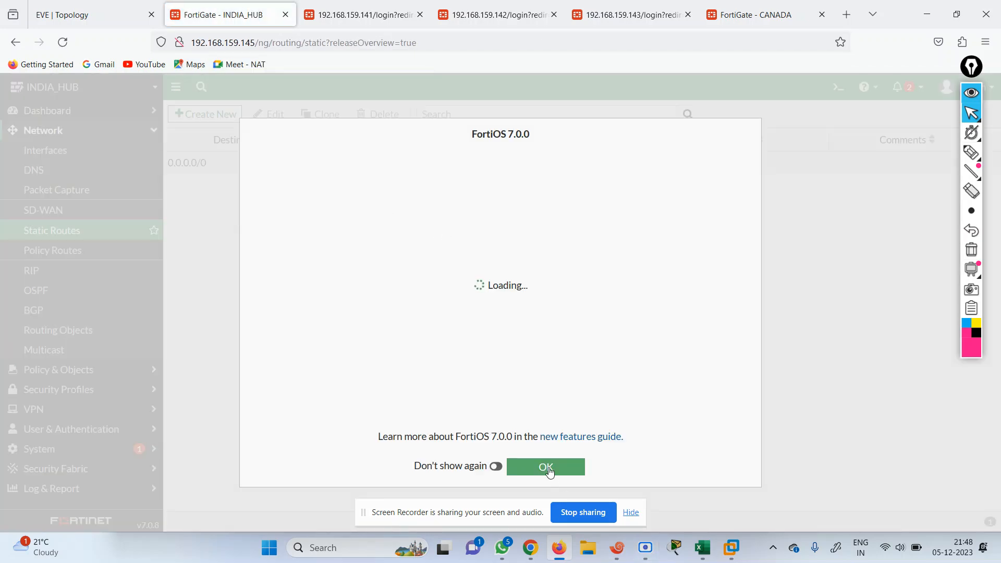
{"action": "left_click", "coordinate": [547, 468]}
{"action": "left_click", "coordinate": [617, 548]}
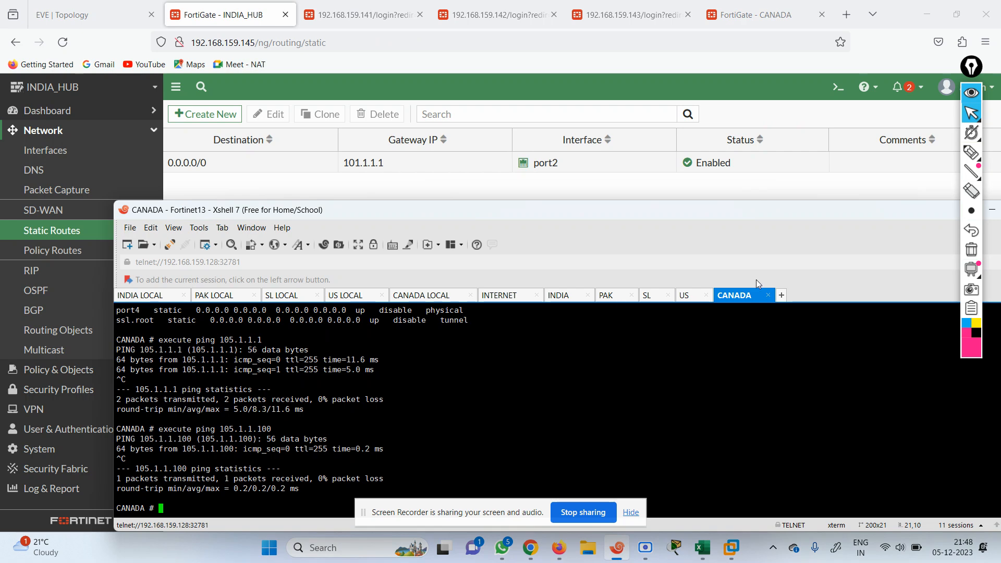
{"action": "left_click", "coordinate": [543, 83]}
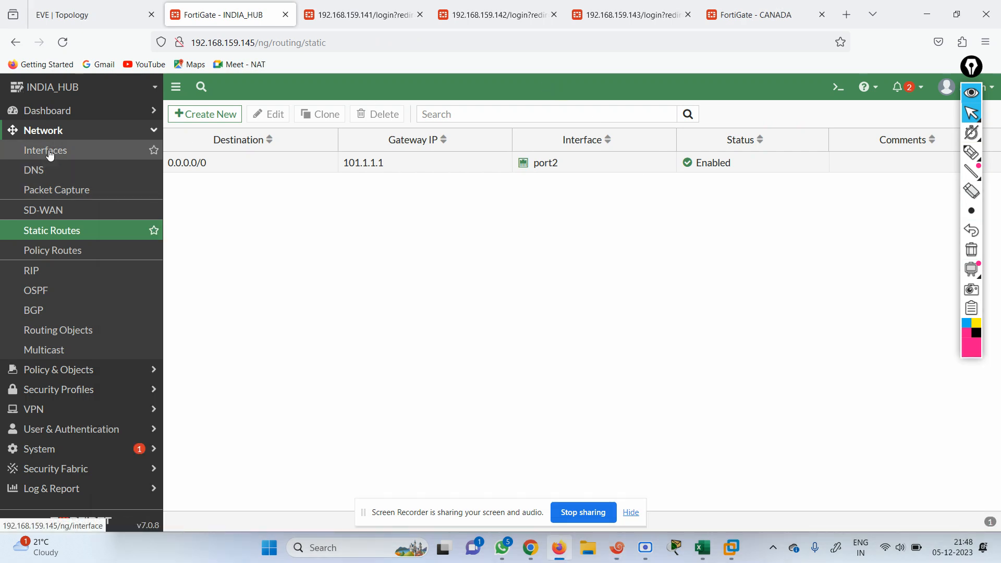
{"action": "left_click", "coordinate": [123, 15]}
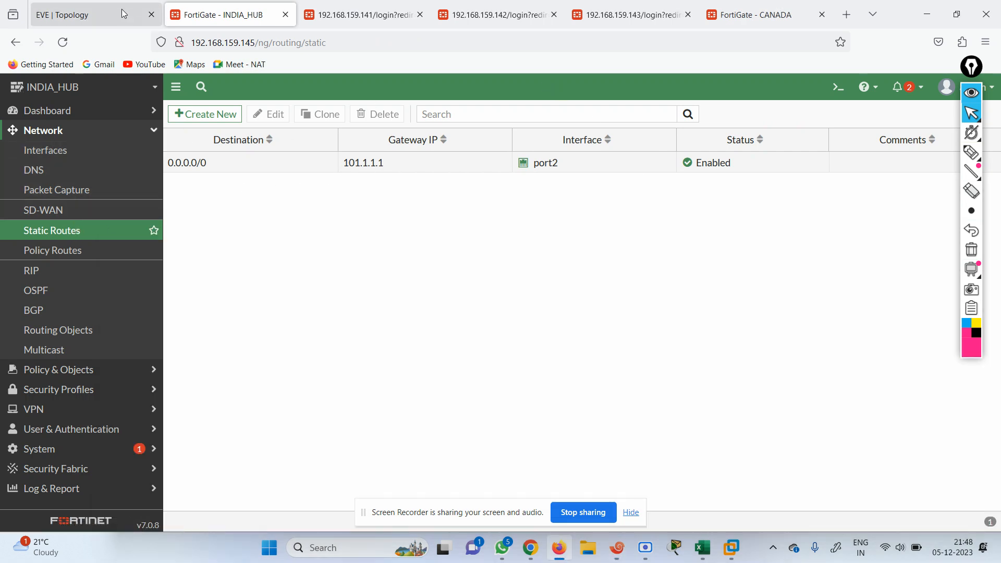
Log back in to the PAK FortiGate (192.168.159.141) as admin, skipping the saved-login and welcome prompts
{"action": "left_click", "coordinate": [335, 14]}
{"action": "type", "text": "admin"}
{"action": "key", "text": "Tab"}
{"action": "type", "text": "admin"}
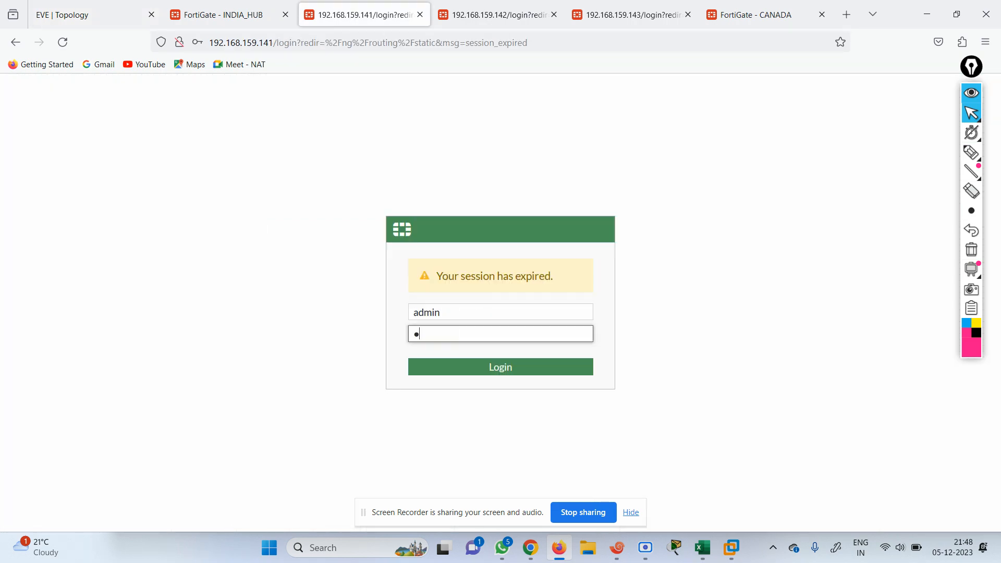
{"action": "key", "text": "Return"}
{"action": "left_click", "coordinate": [362, 211]}
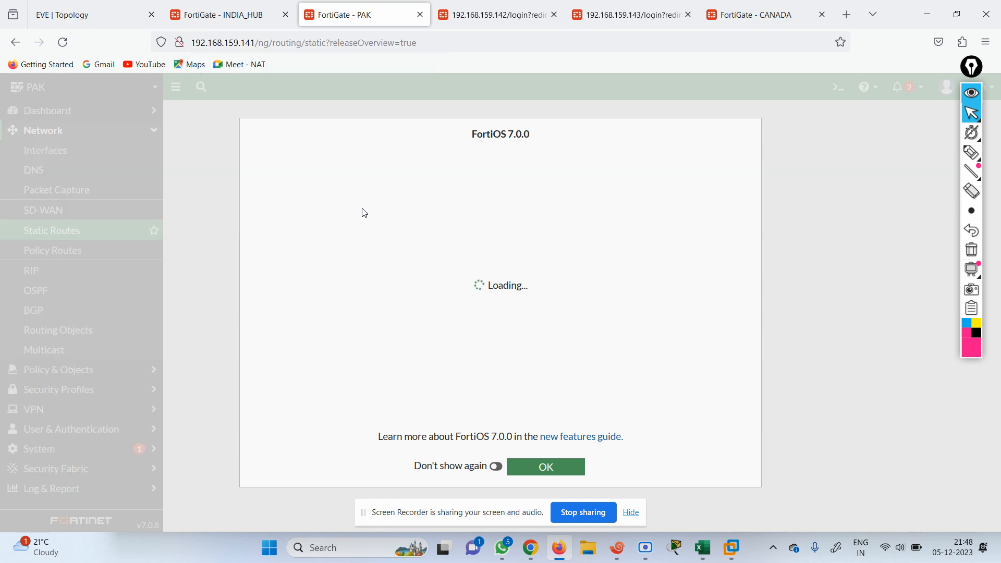
{"action": "left_click", "coordinate": [535, 469]}
{"action": "left_click", "coordinate": [631, 512]}
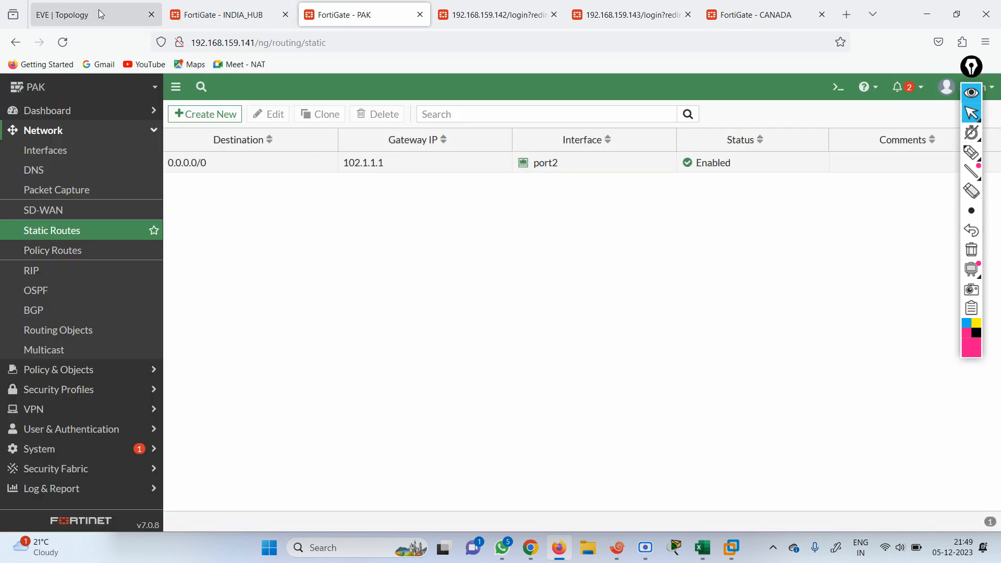
{"action": "left_click", "coordinate": [114, 16]}
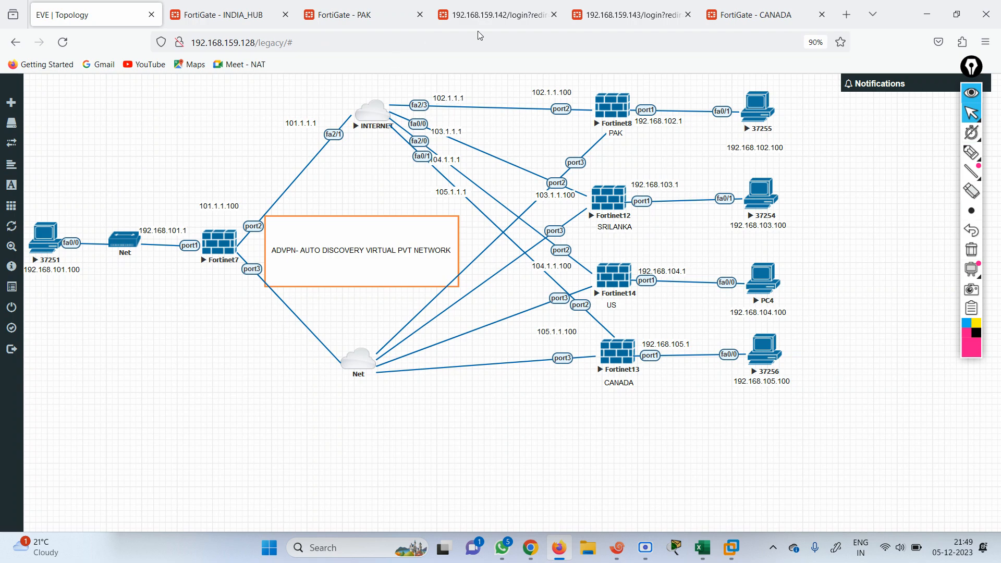
Log back in to the SRILANKA FortiGate as admin, dismissing the save-login and FortiOS 7.0.0 dialogs
{"action": "left_click", "coordinate": [491, 15]}
{"action": "type", "text": "admin"}
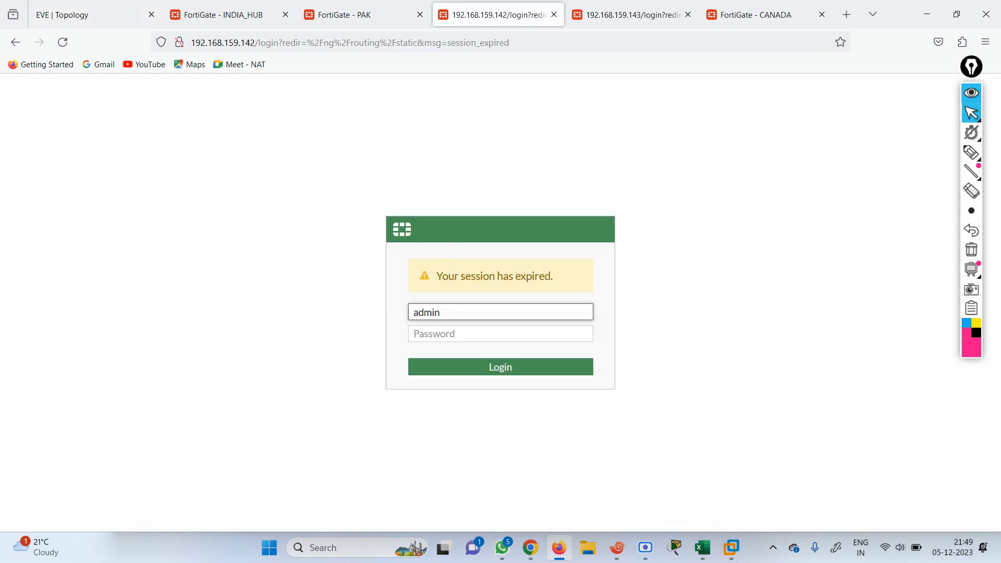
{"action": "key", "text": "Tab"}
{"action": "type", "text": "admin"}
{"action": "key", "text": "Return"}
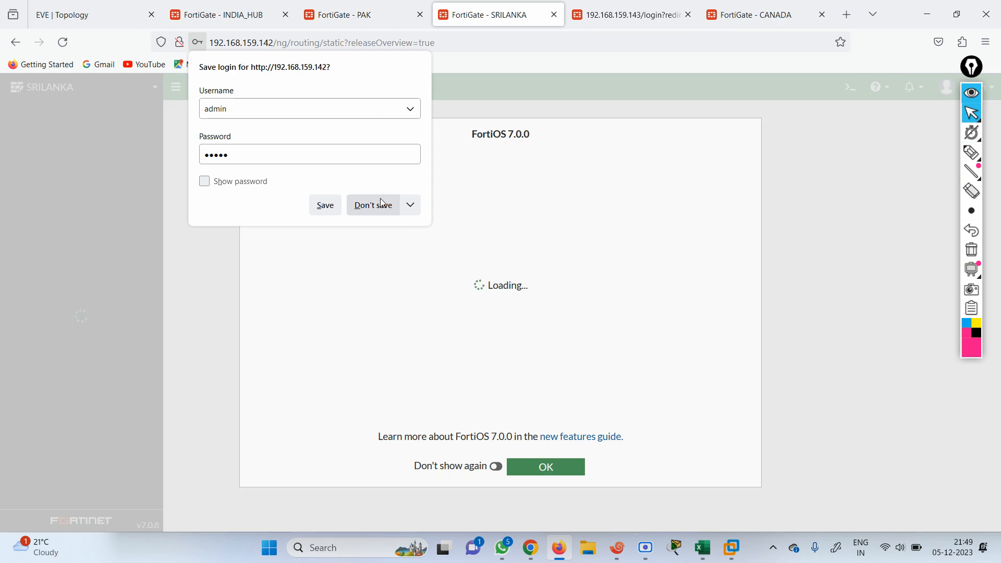
{"action": "left_click", "coordinate": [385, 204]}
{"action": "left_click", "coordinate": [549, 467]}
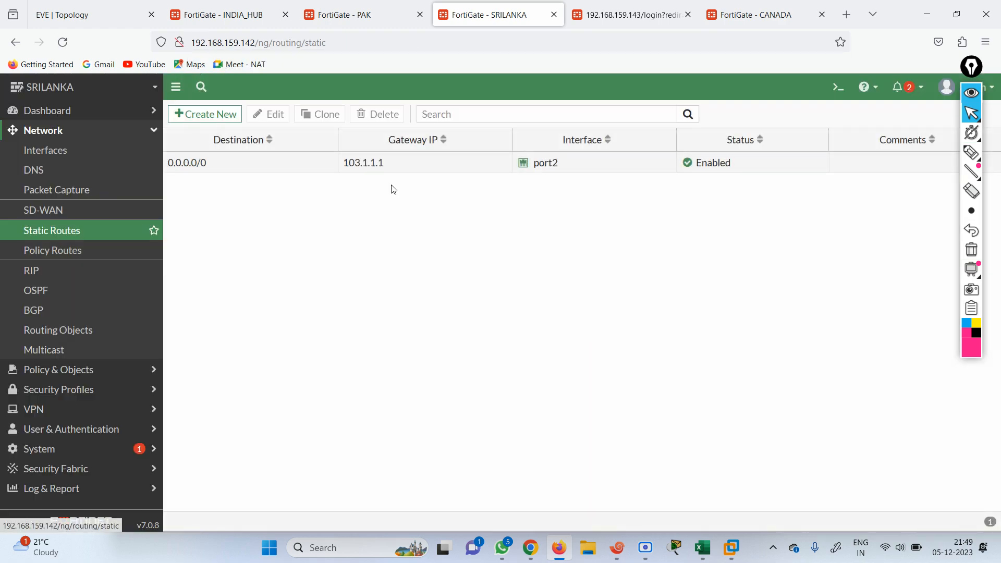
{"action": "left_click", "coordinate": [216, 21]}
{"action": "left_click", "coordinate": [117, 23]}
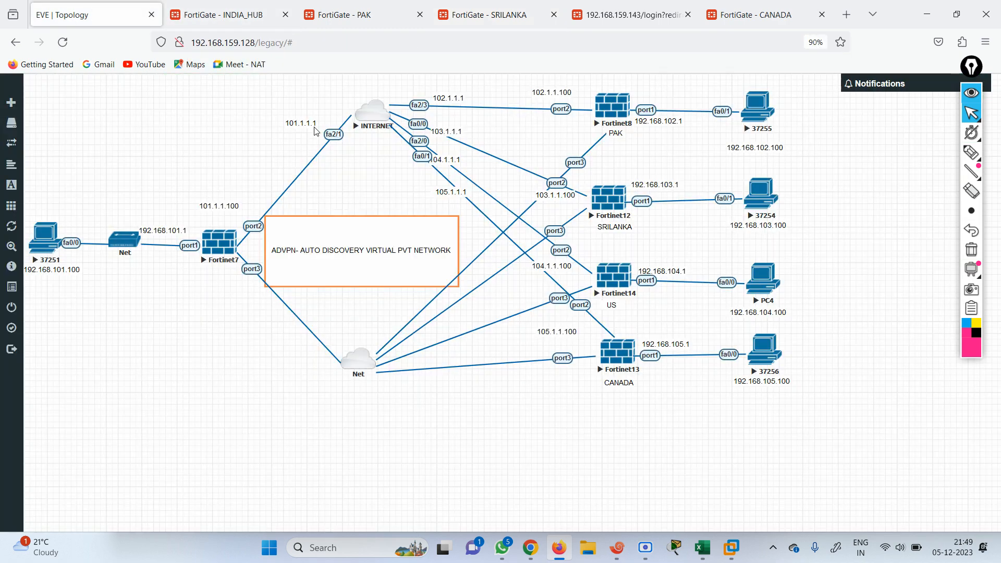
Log back in to the US FortiGate as admin, dismissing the save-login and FortiOS 7.0.0 dialogs
{"action": "left_click", "coordinate": [604, 19]}
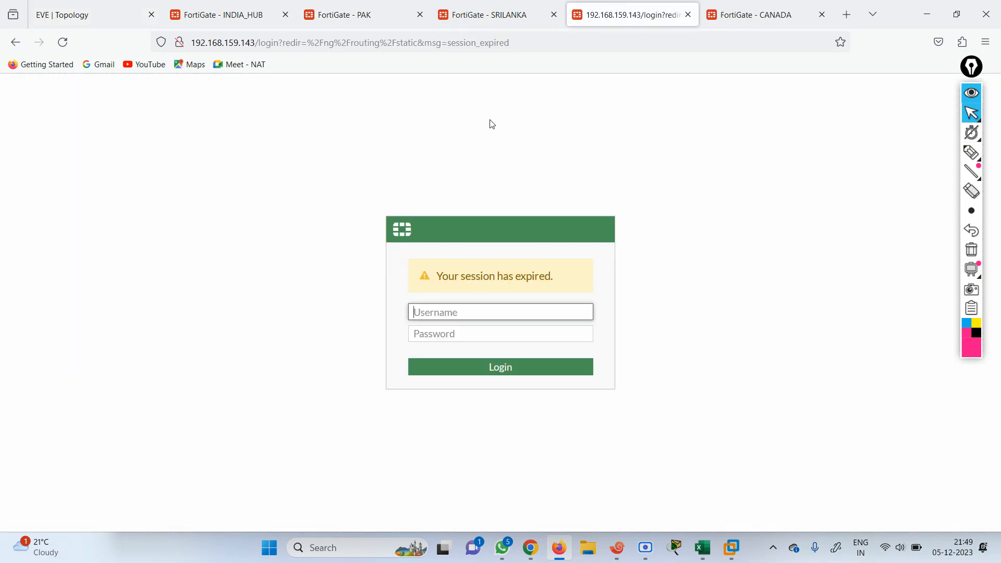
{"action": "type", "text": "admin"}
{"action": "key", "text": "Tab"}
{"action": "type", "text": "a"}
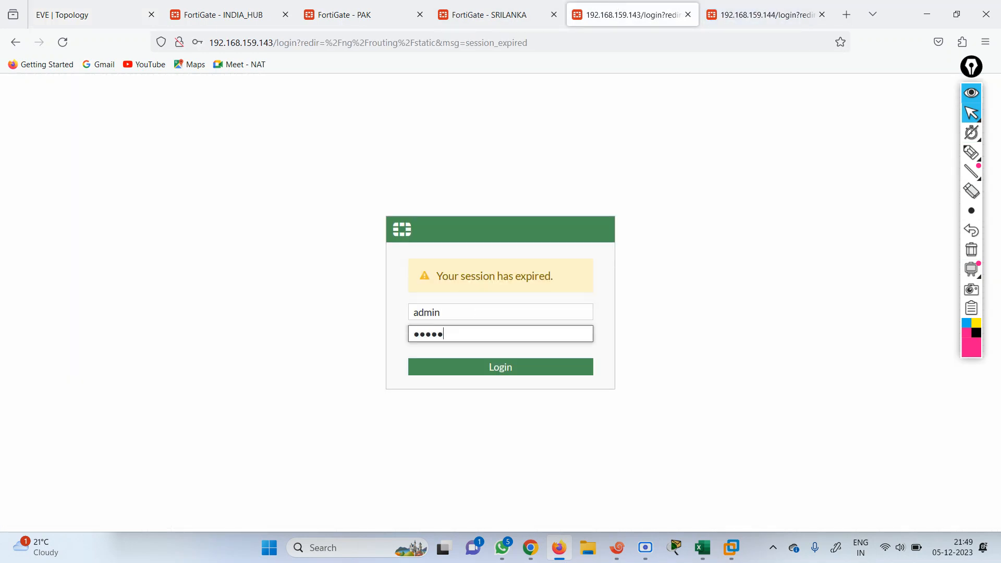
{"action": "type", "text": "dmin"}
{"action": "key", "text": "Return"}
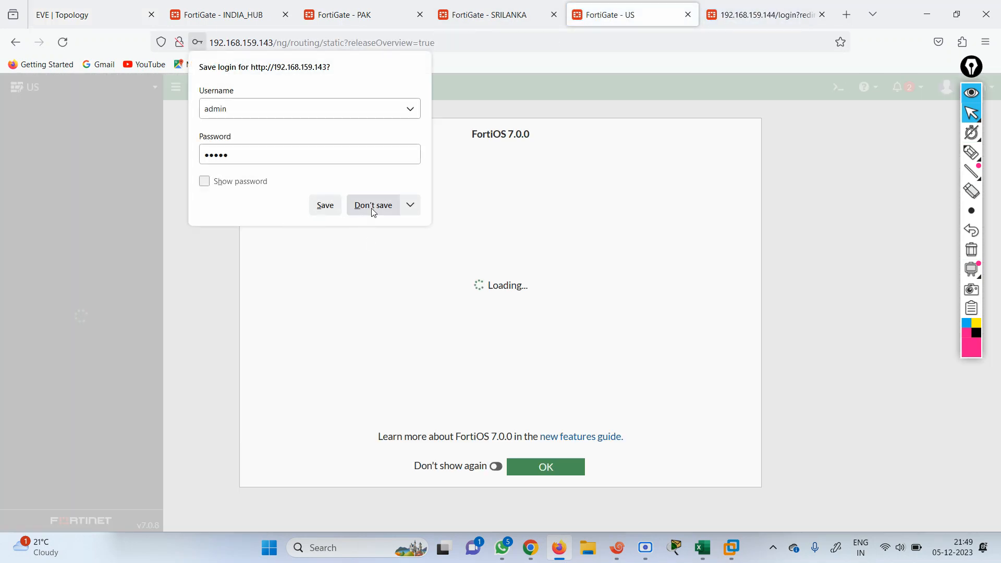
{"action": "left_click", "coordinate": [371, 205]}
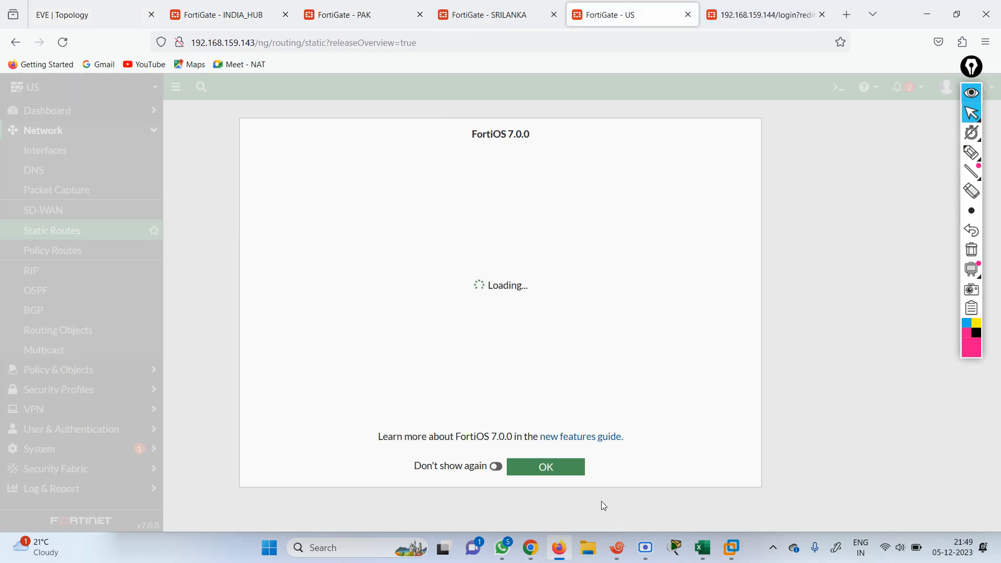
{"action": "left_click", "coordinate": [548, 468]}
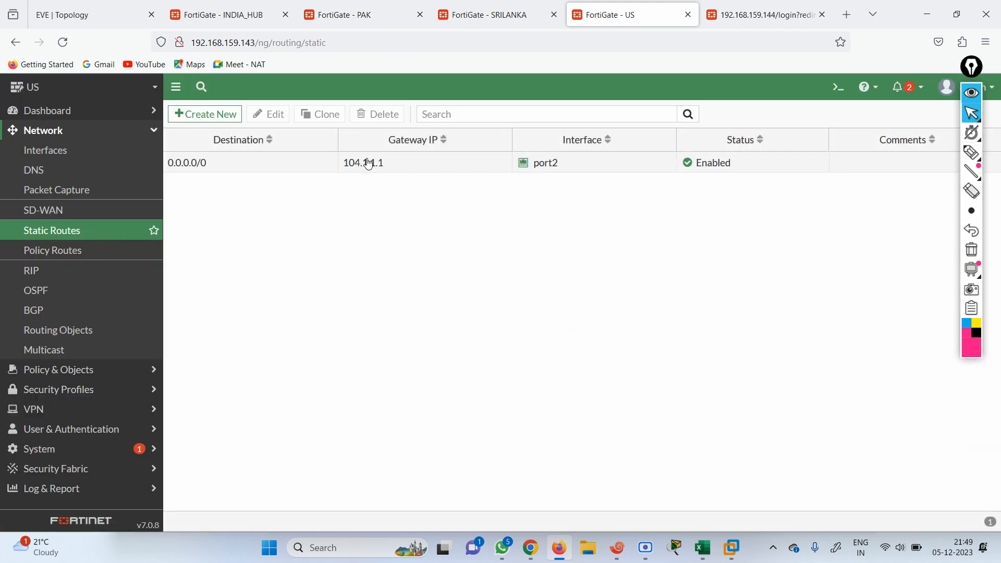
{"action": "left_click", "coordinate": [112, 17]}
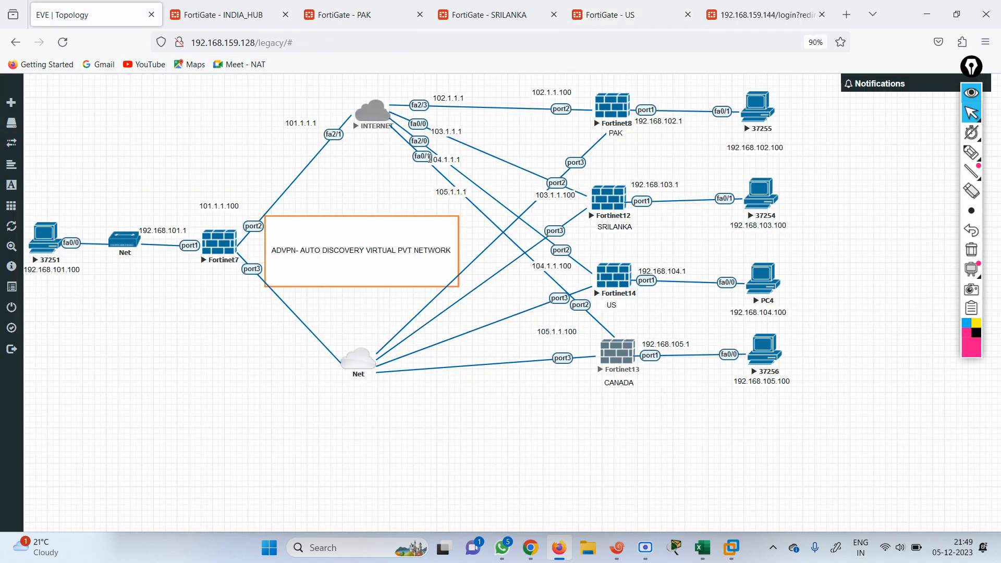
Log back in to the CANADA FortiGate as admin, confirming its 0.0.0.0/0 route via 105.1.1.1
{"action": "left_click", "coordinate": [703, 16]}
{"action": "type", "text": "admi"}
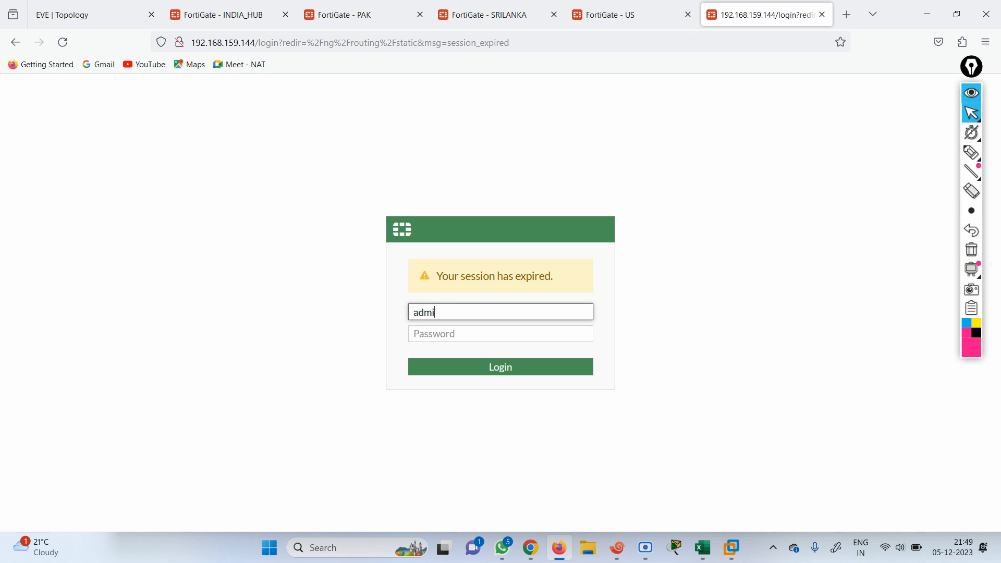
{"action": "type", "text": "n"}
{"action": "key", "text": "Tab"}
{"action": "type", "text": "a"}
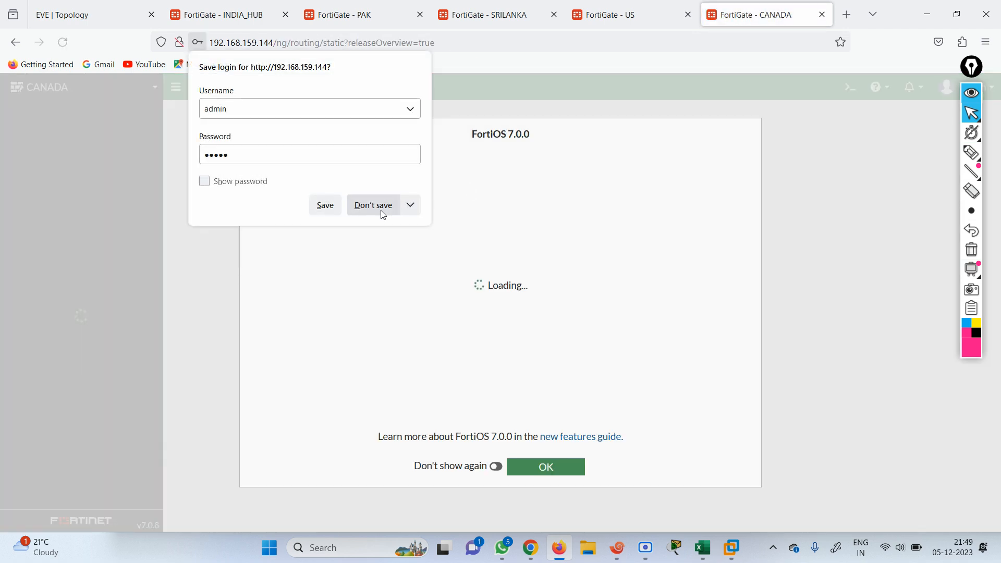
{"action": "left_click", "coordinate": [373, 206]}
{"action": "left_click", "coordinate": [537, 469]}
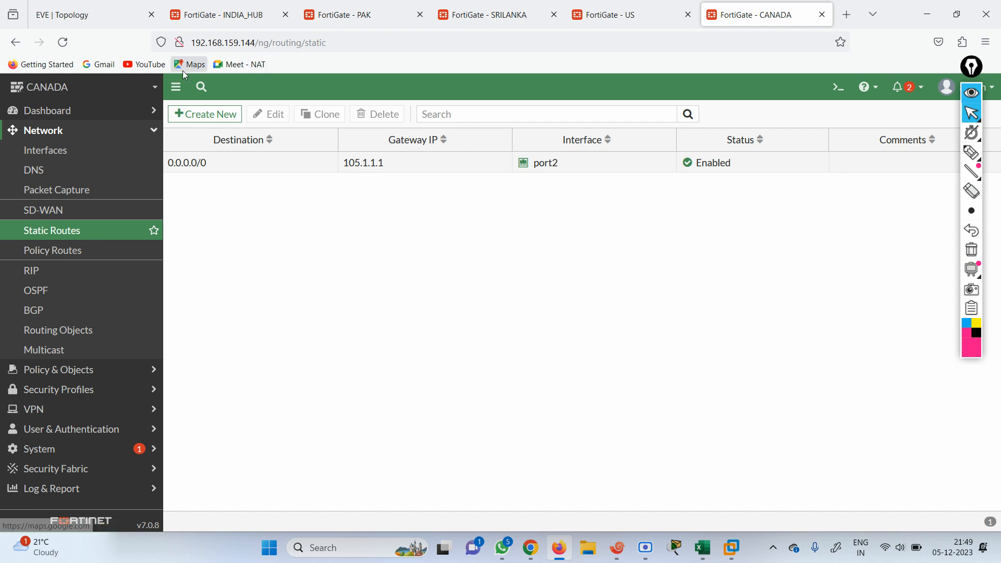
{"action": "left_click", "coordinate": [79, 14]}
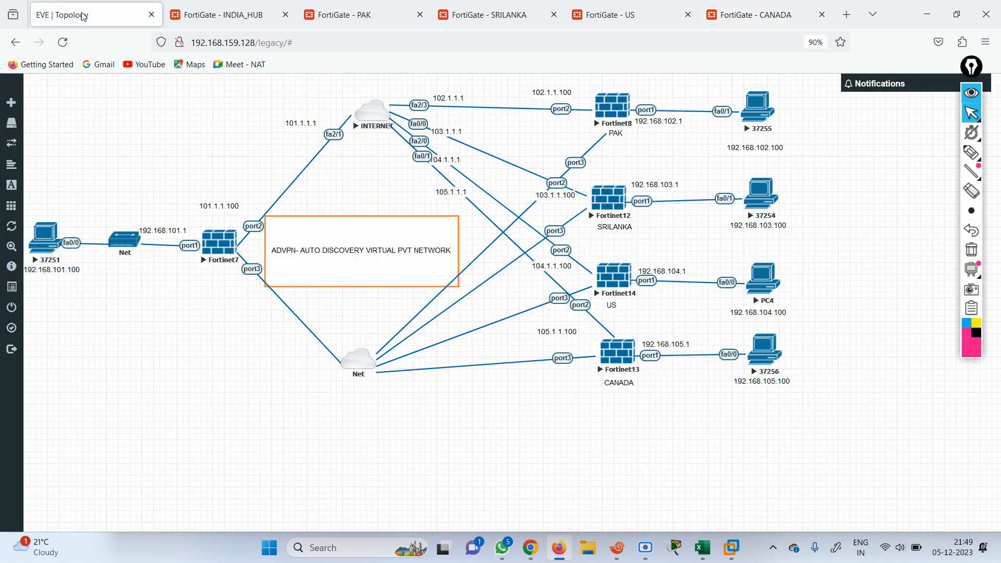
Bring up the Xshell INDIA session and log in to INDIA_HUB as admin
{"action": "left_click", "coordinate": [616, 547]}
{"action": "left_click_drag", "start_coordinate": [453, 214], "coordinate": [364, 270]}
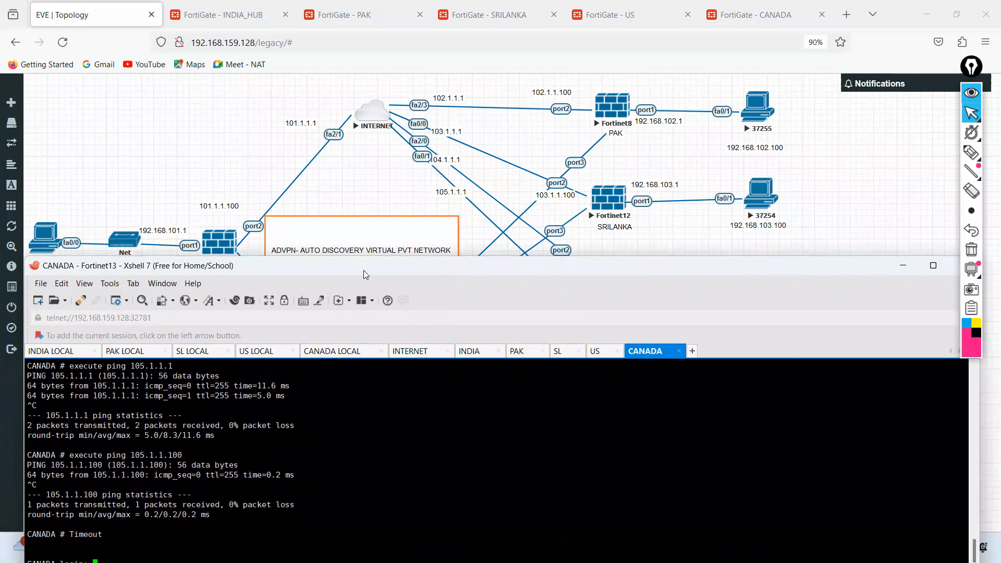
{"action": "left_click", "coordinate": [472, 352]}
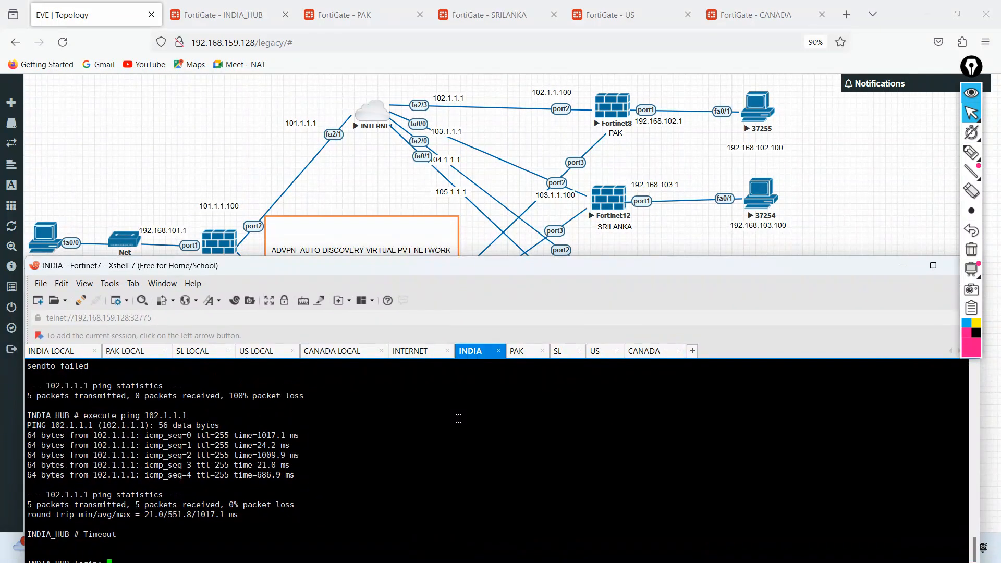
{"action": "left_click_drag", "start_coordinate": [431, 262], "coordinate": [463, 309]}
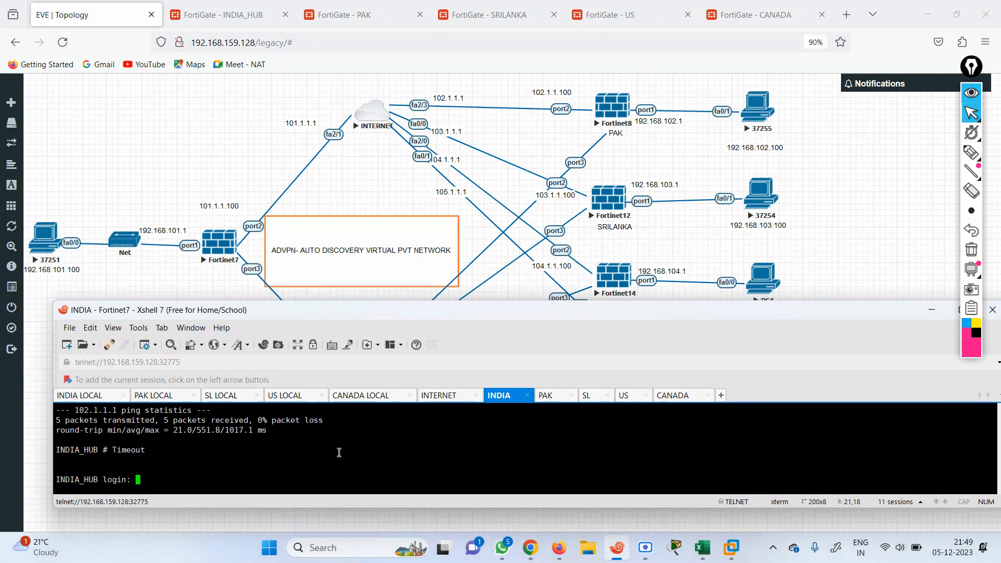
{"action": "type", "text": "admin"}
{"action": "key", "text": "Return"}
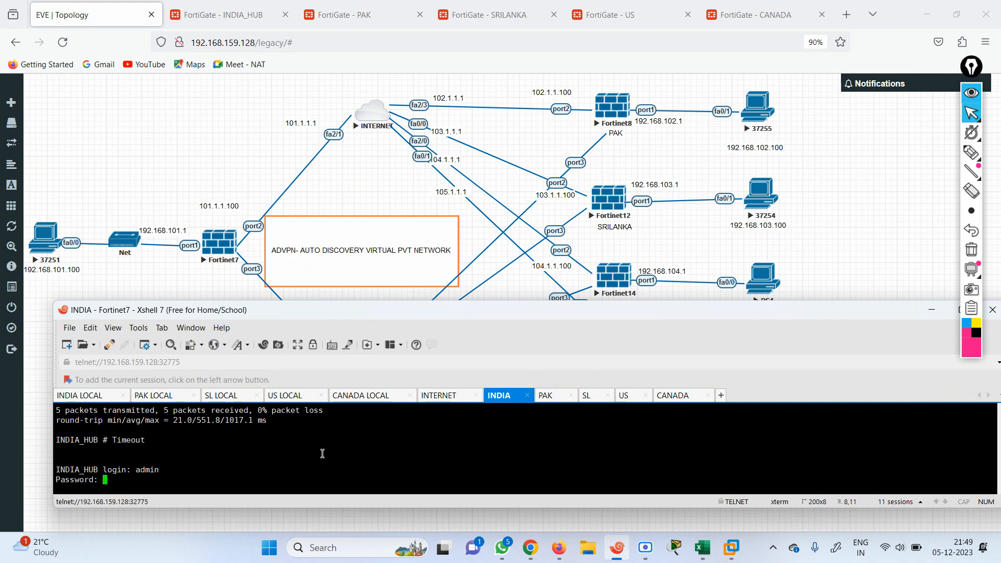
{"action": "key", "text": "Return"}
Ping the ISP gateways 101.1.1.1, 102.1.1.1 and 103.1.1.1 with execute ping
{"action": "type", "text": "execute ping 10"}
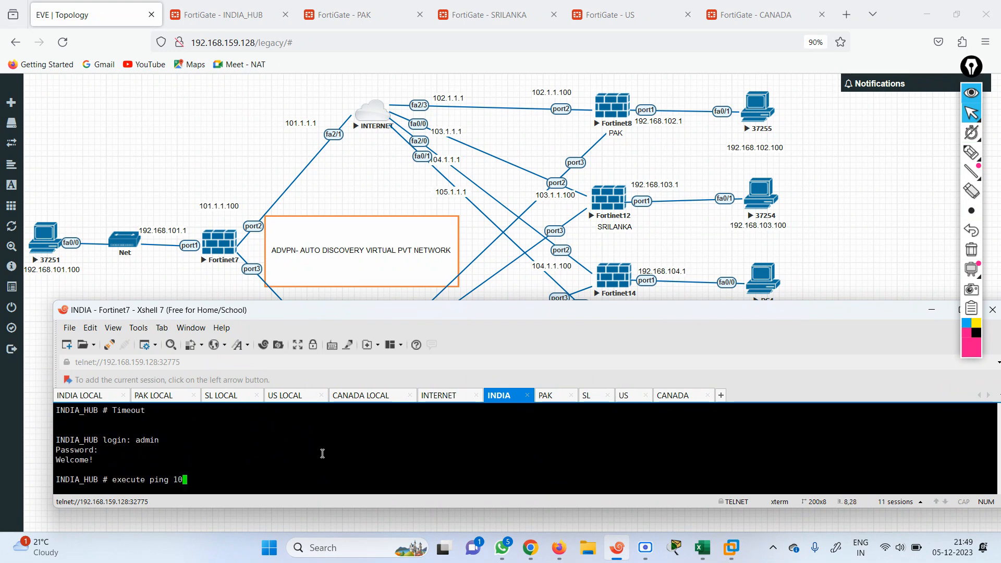
{"action": "type", "text": "1.1.1.1"}
{"action": "key", "text": "Return"}
{"action": "key", "text": "ctrl+c"}
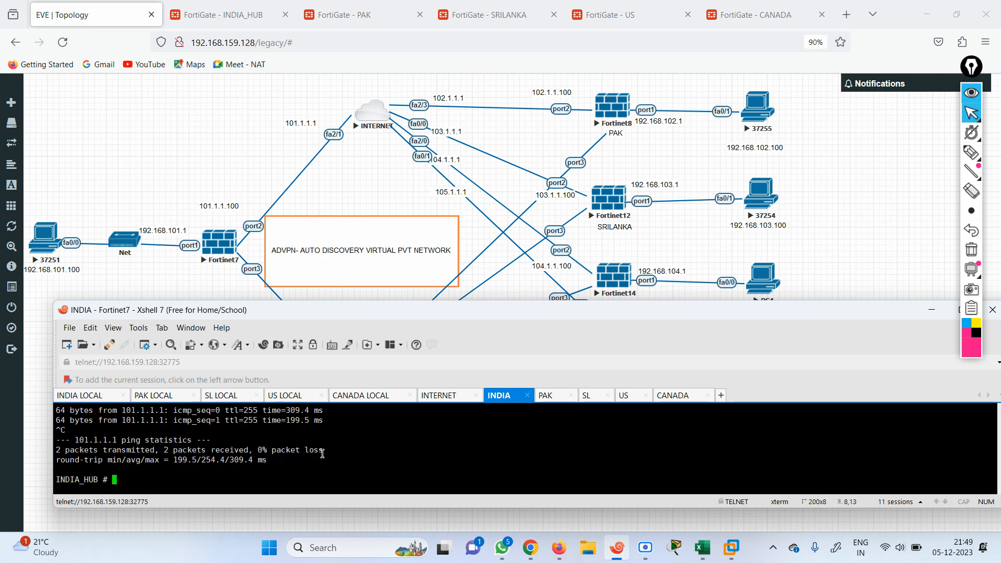
{"action": "key", "text": "Up"}
{"action": "key", "text": "Left"}
{"action": "key", "text": "BackSpace"}
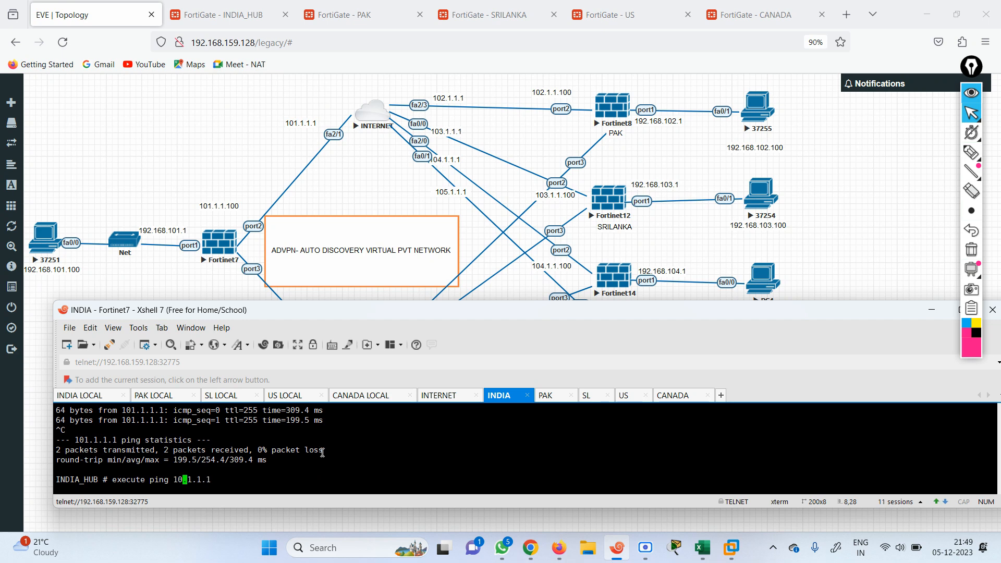
{"action": "type", "text": "2"}
{"action": "key", "text": "Return"}
{"action": "key", "text": "ctrl+c"}
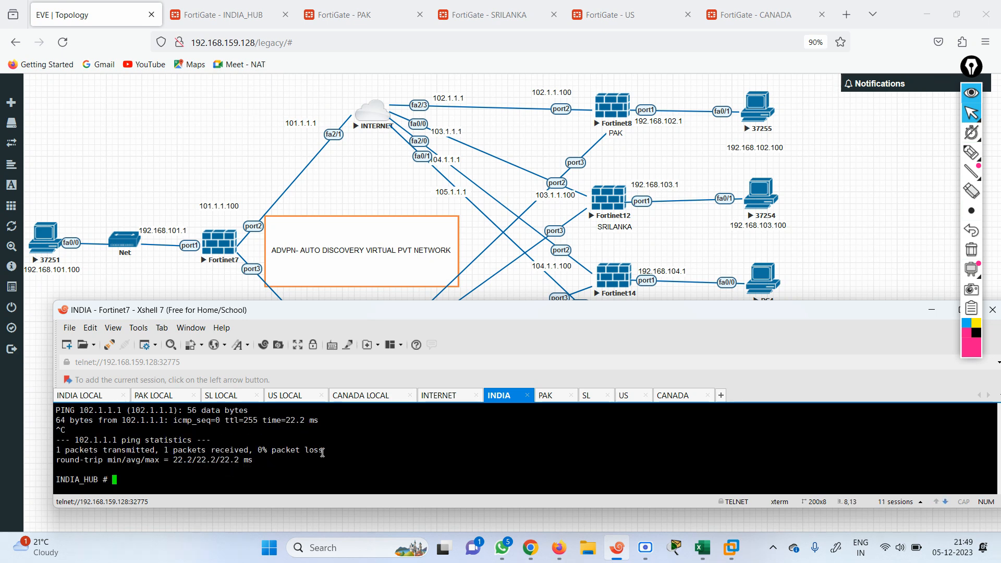
{"action": "key", "text": "Up"}
{"action": "key", "text": "BackSpace"}
{"action": "key", "text": "Left"}
{"action": "key", "text": "Left"}
{"action": "key", "text": "Left"}
{"action": "key", "text": "Left"}
{"action": "key", "text": "Left"}
{"action": "key", "text": "Delete"}
{"action": "type", "text": "3"}
{"action": "key", "text": "Return"}
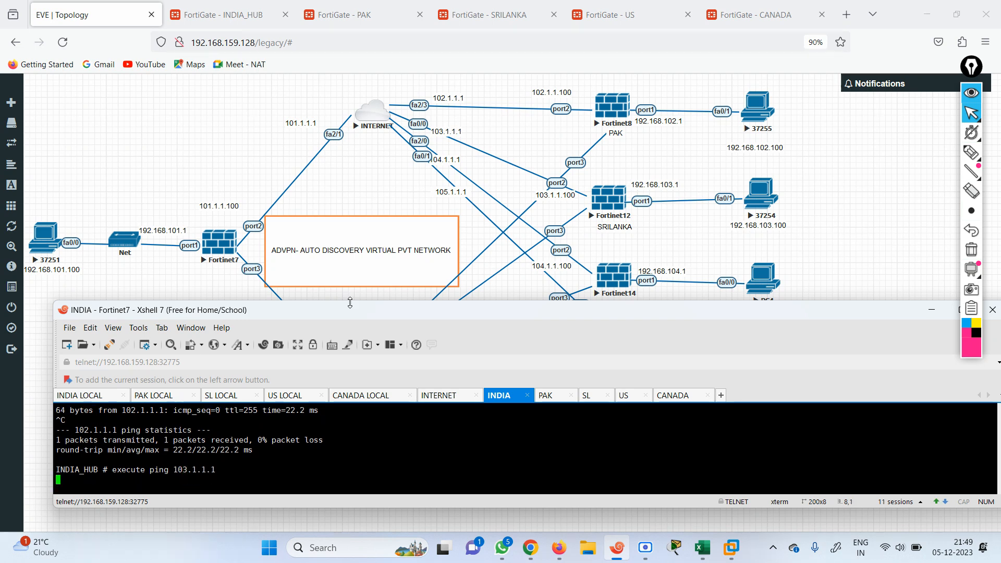
{"action": "key", "text": "ctrl+c"}
Ping the spoke WAN addresses 103.1.1.100, 104.1.1.100 and 105.1.1.100
{"action": "key", "text": "Up"}
{"action": "type", "text": "00"}
{"action": "key", "text": "Return"}
{"action": "key", "text": "ctrl+c"}
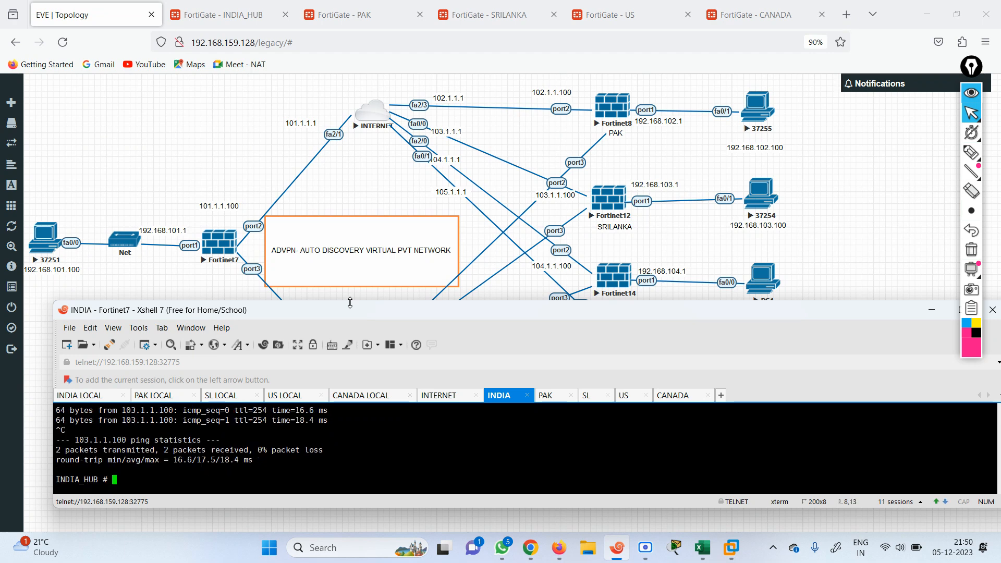
{"action": "key", "text": "Up"}
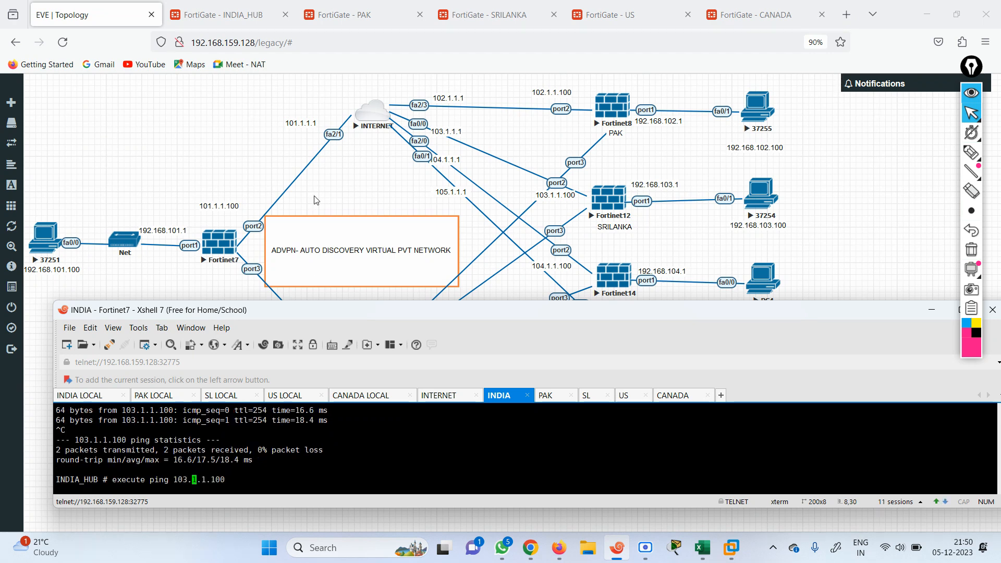
{"action": "key", "text": "BackSpace"}
{"action": "type", "text": "4"}
{"action": "key", "text": "Return"}
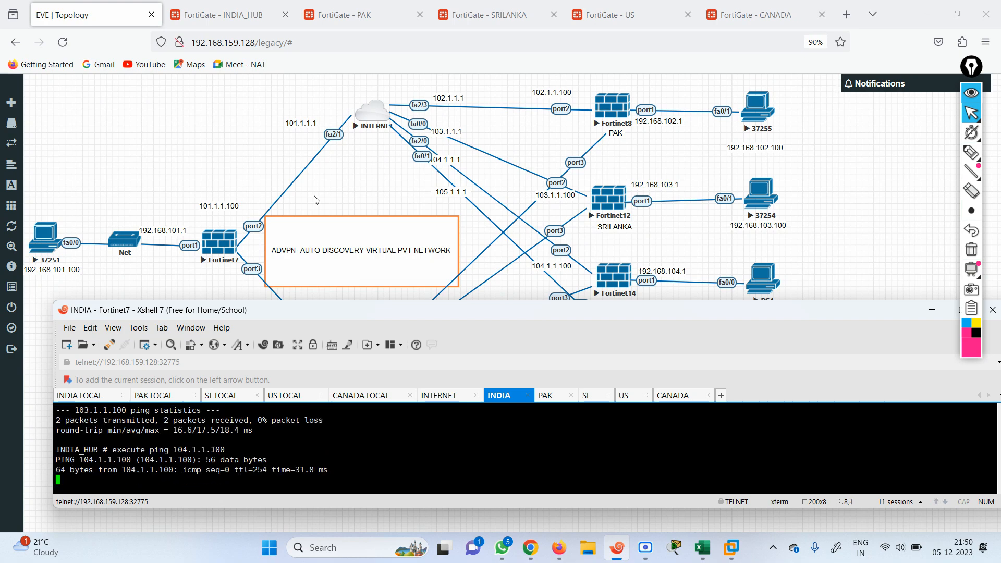
{"action": "key", "text": "ctrl+c"}
{"action": "key", "text": "Up"}
{"action": "key", "text": "Left"}
{"action": "key", "text": "Left"}
{"action": "key", "text": "Left"}
{"action": "key", "text": "BackSpace"}
{"action": "type", "text": "5"}
{"action": "key", "text": "Return"}
In the INDIA_HUB web GUI, check the Firewall Policy list, including the Implicit policy group
{"action": "left_click", "coordinate": [200, 175]}
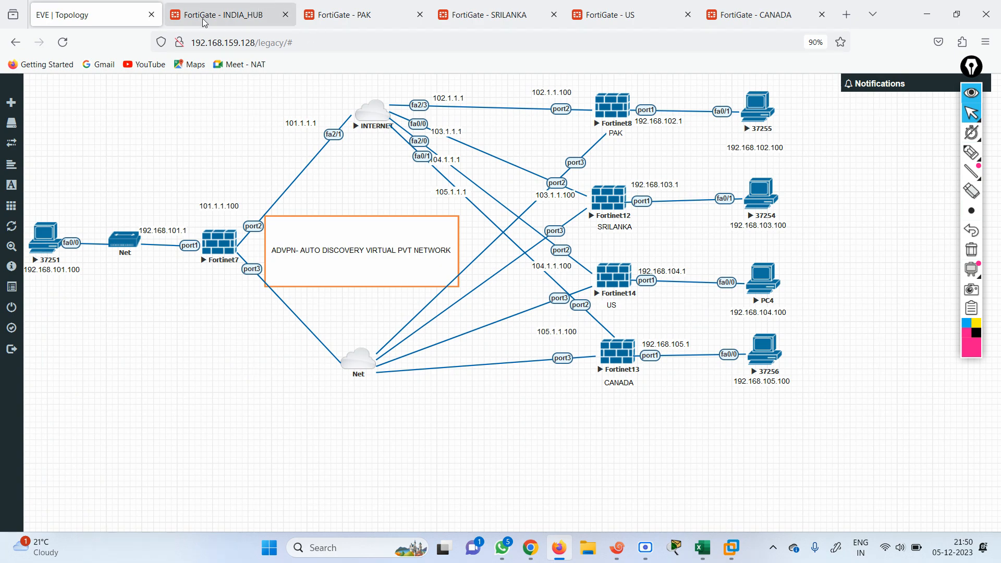
{"action": "left_click", "coordinate": [229, 18]}
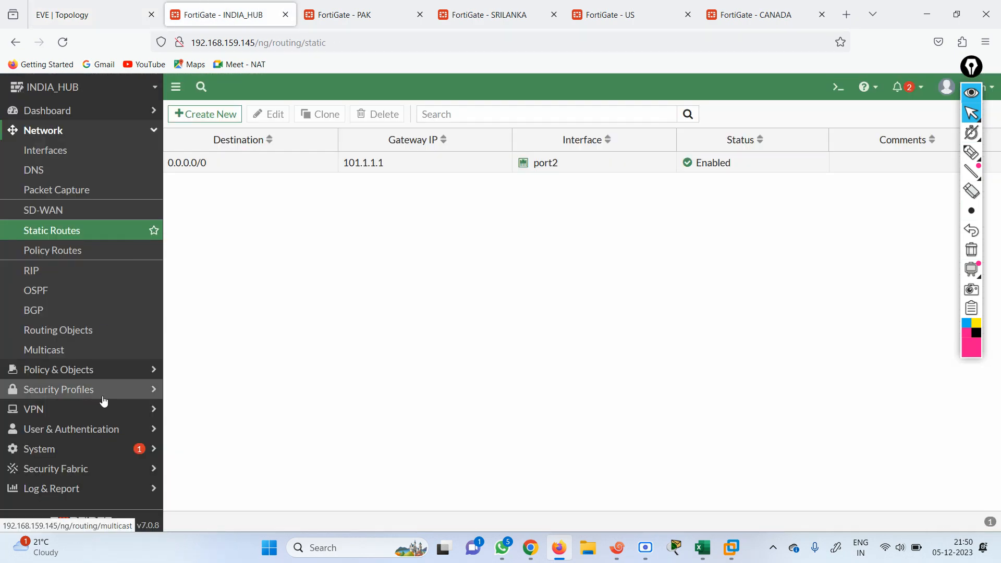
{"action": "left_click", "coordinate": [103, 414]}
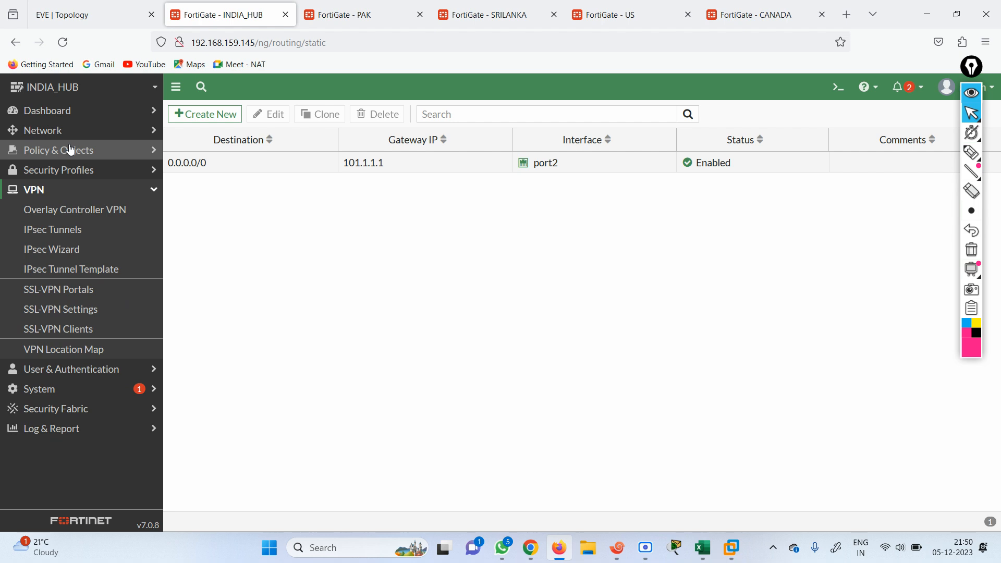
{"action": "left_click", "coordinate": [90, 176]}
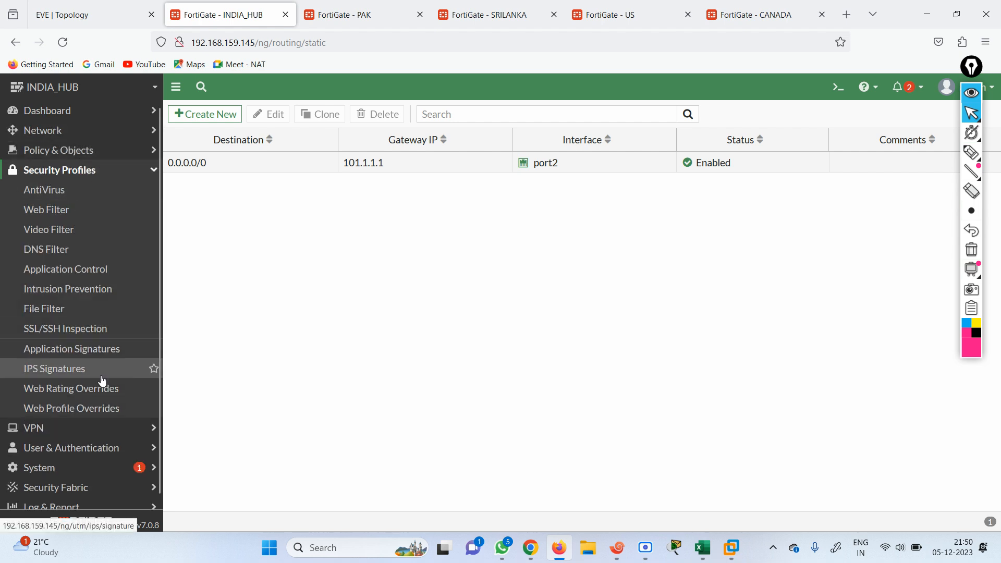
{"action": "left_click", "coordinate": [69, 156]}
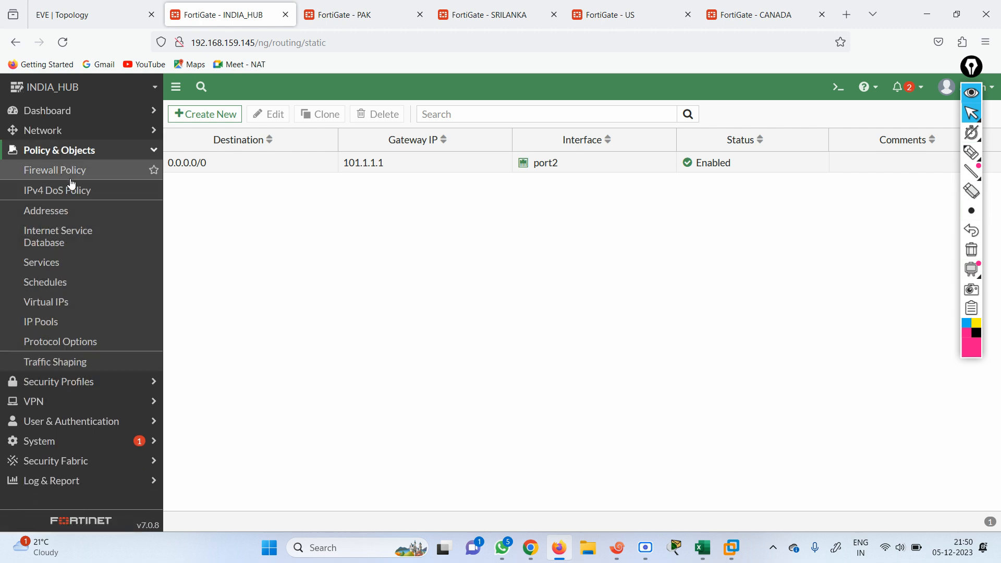
{"action": "left_click", "coordinate": [71, 172]}
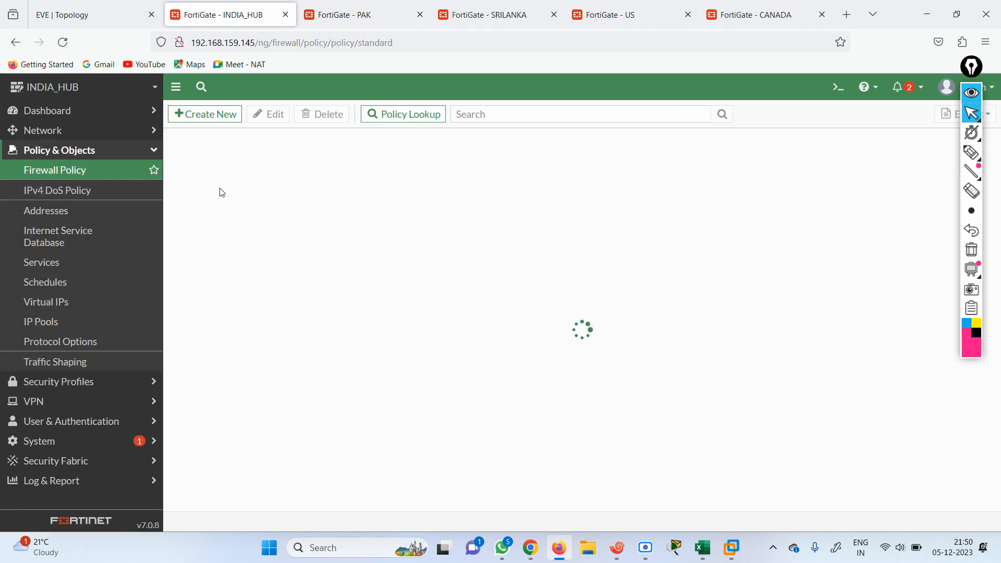
{"action": "left_click", "coordinate": [175, 163]}
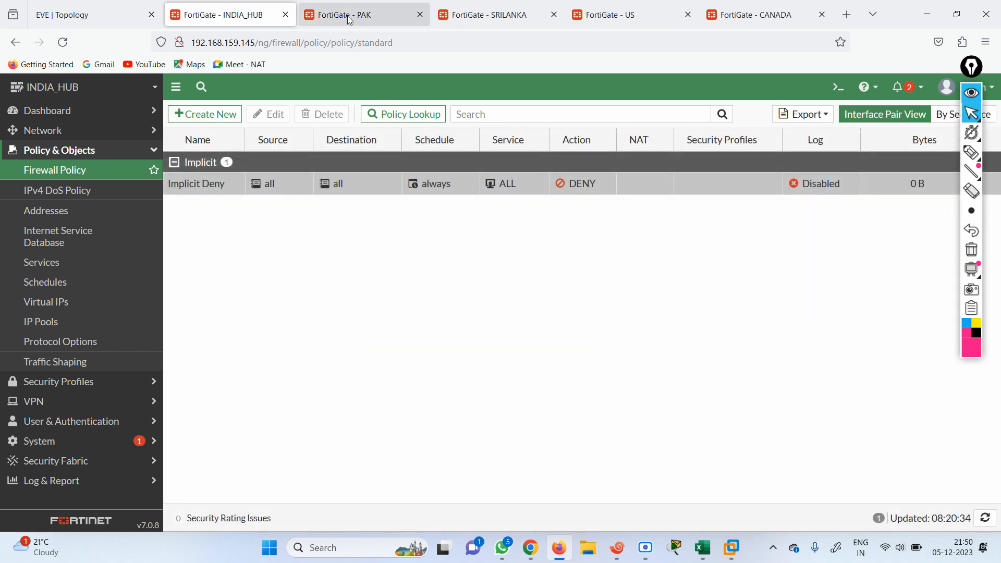
From VPN > IPsec Tunnels, start a new IPsec Tunnel with the creation wizard
{"action": "left_click", "coordinate": [63, 404]}
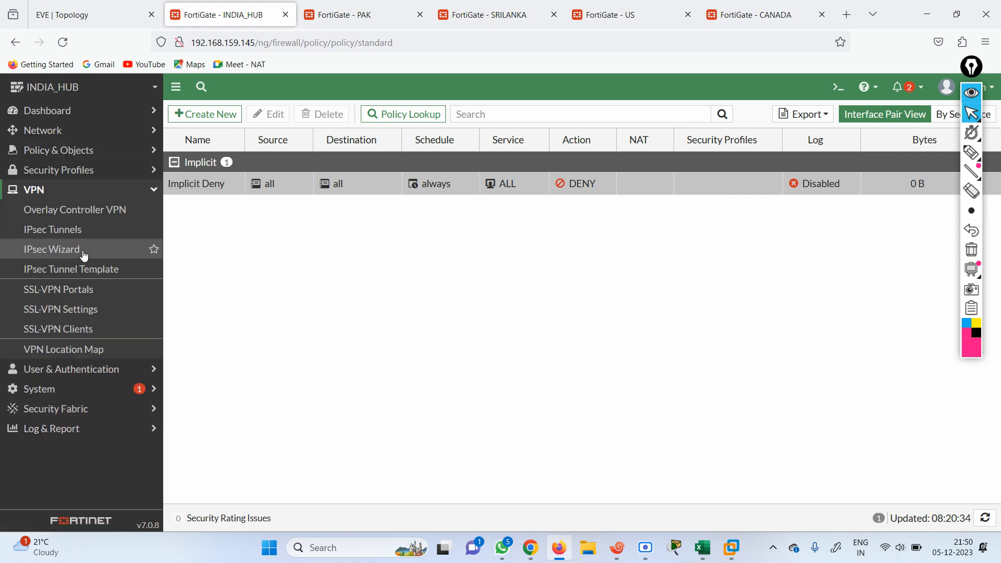
{"action": "left_click", "coordinate": [53, 232]}
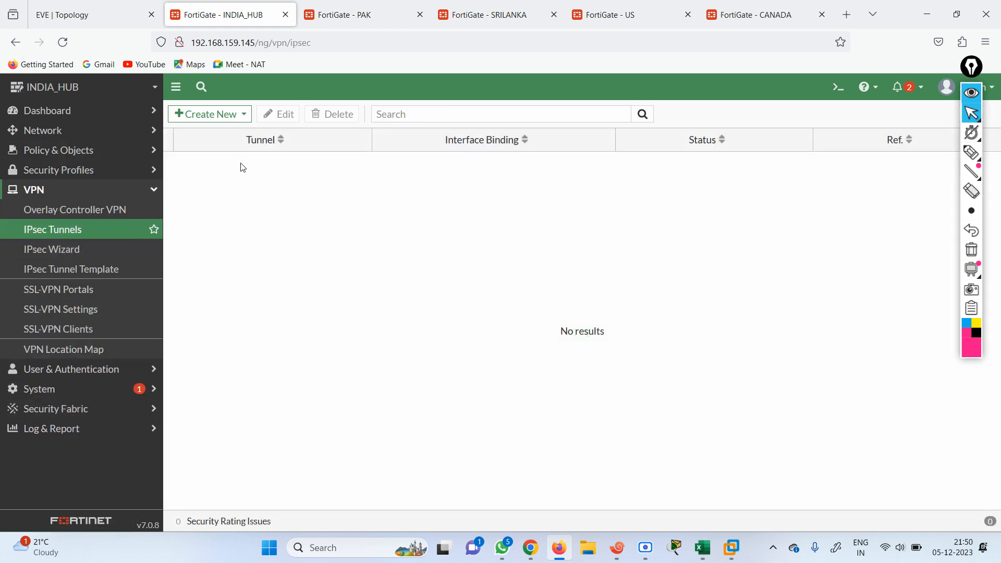
{"action": "left_click", "coordinate": [217, 113]}
{"action": "left_click", "coordinate": [201, 134]}
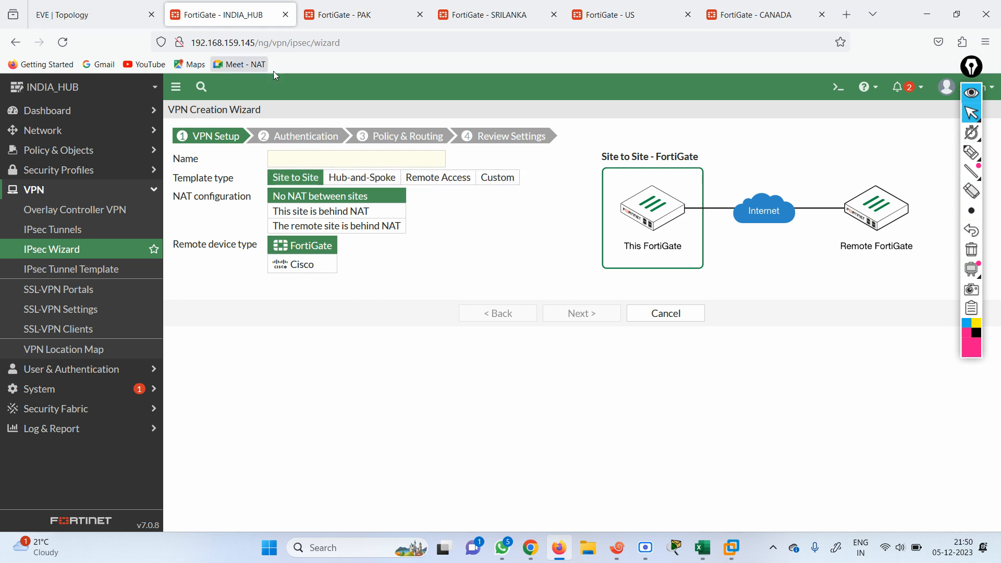
Choose the Hub-and-Spoke template, name the VPN IND, and advance to Authentication
{"action": "left_click", "coordinate": [364, 183]}
{"action": "left_click", "coordinate": [301, 159]}
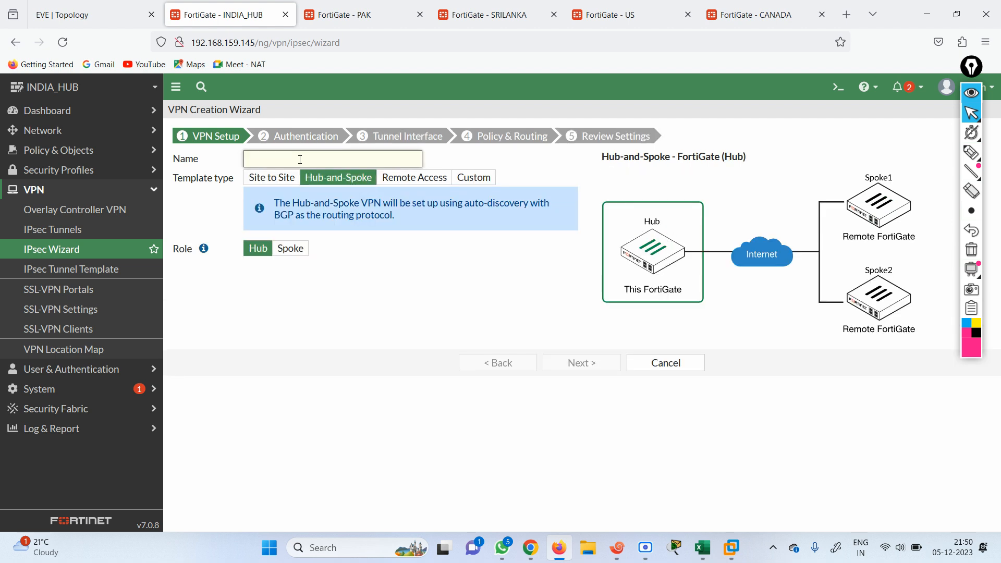
{"action": "type", "text": "IND"}
{"action": "left_click", "coordinate": [583, 367]}
Set the incoming interface to port1 and enter the pre-shared key
{"action": "left_click", "coordinate": [437, 159]}
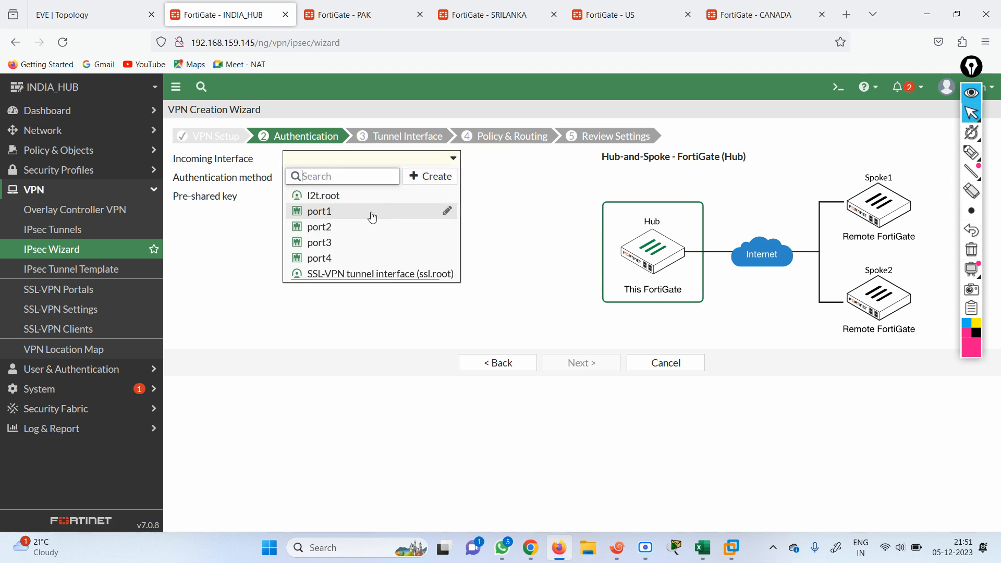
{"action": "left_click", "coordinate": [117, 10]}
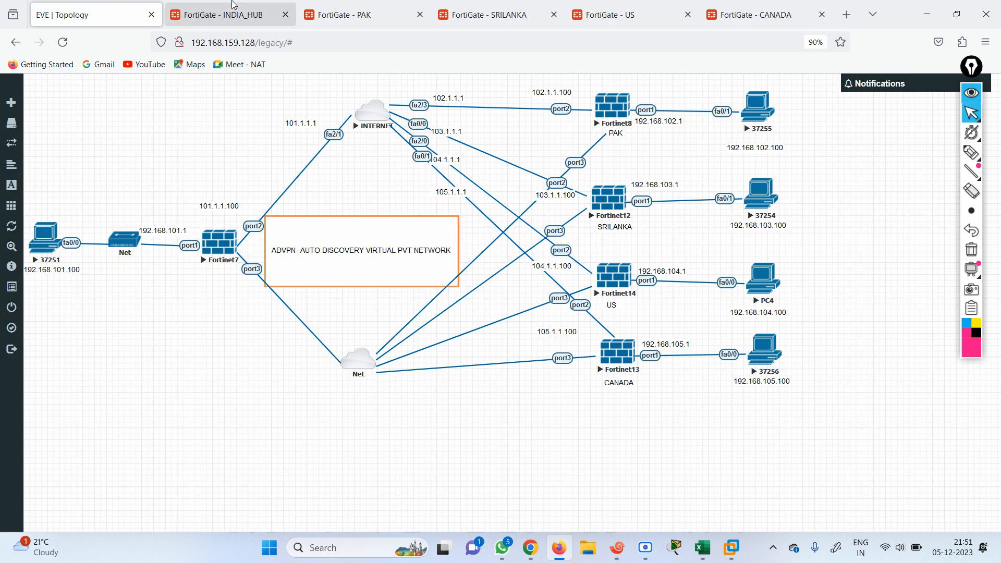
{"action": "left_click", "coordinate": [224, 15]}
{"action": "left_click", "coordinate": [335, 217]}
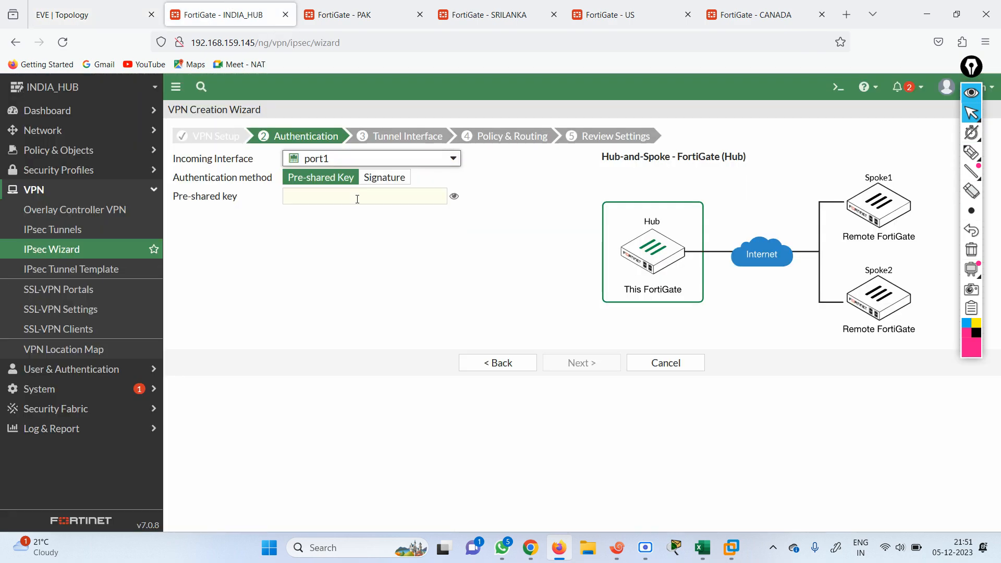
{"action": "left_click", "coordinate": [355, 201]}
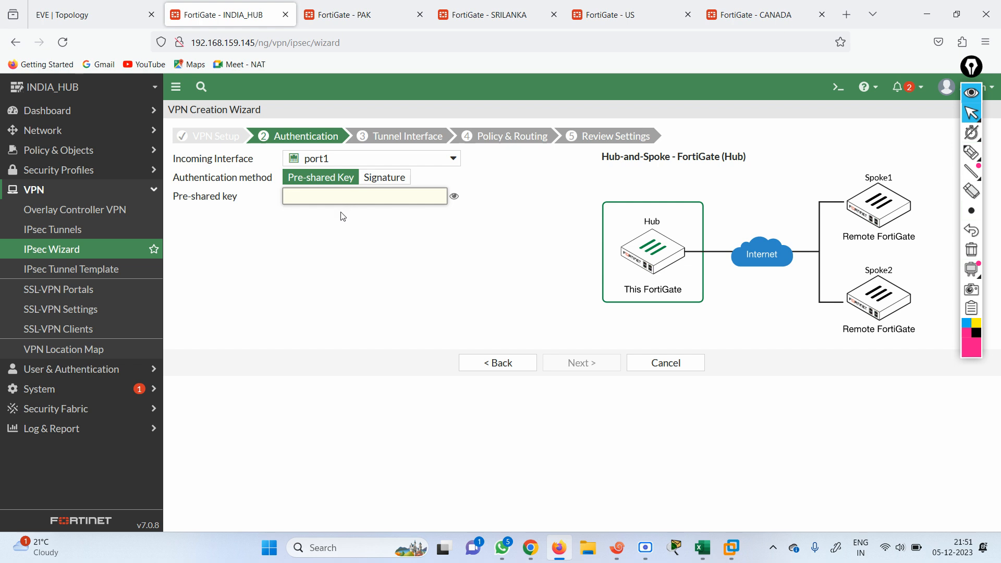
{"action": "type", "text": "••"}
{"action": "type", "text": "•"}
{"action": "key", "text": "BackSpace"}
{"action": "key", "text": "BackSpace"}
{"action": "key", "text": "BackSpace"}
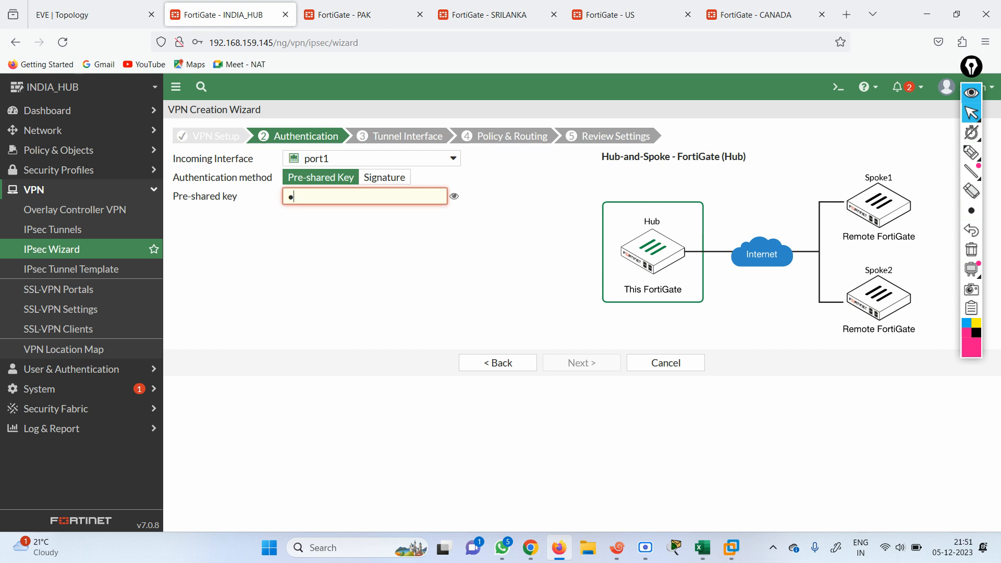
{"action": "type", "text": "•••"}
{"action": "key", "text": "BackSpace"}
{"action": "key", "text": "BackSpace"}
{"action": "key", "text": "BackSpace"}
{"action": "type", "text": "•"}
{"action": "key", "text": "BackSpace"}
{"action": "type", "text": "••••••••"}
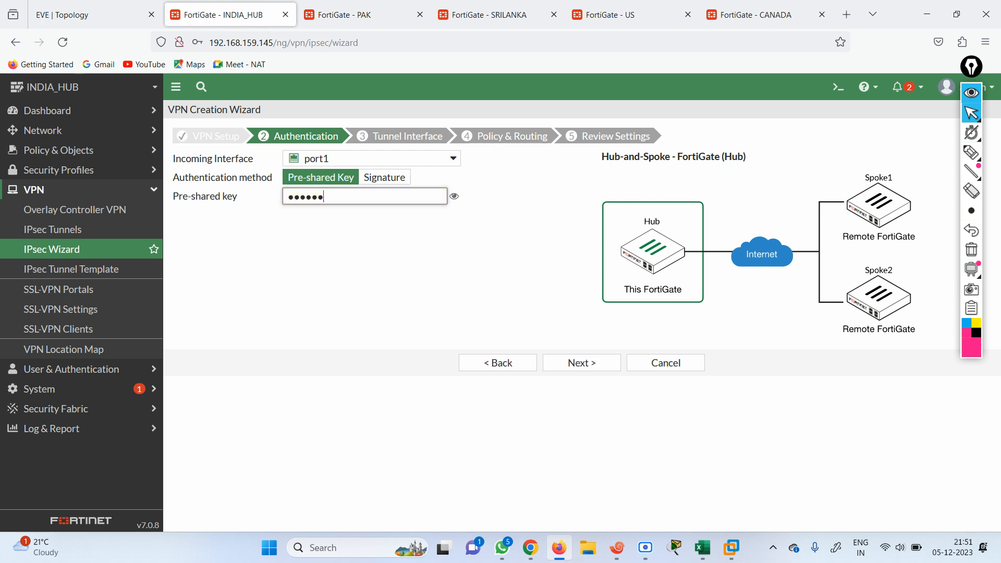
{"action": "left_click", "coordinate": [437, 249]}
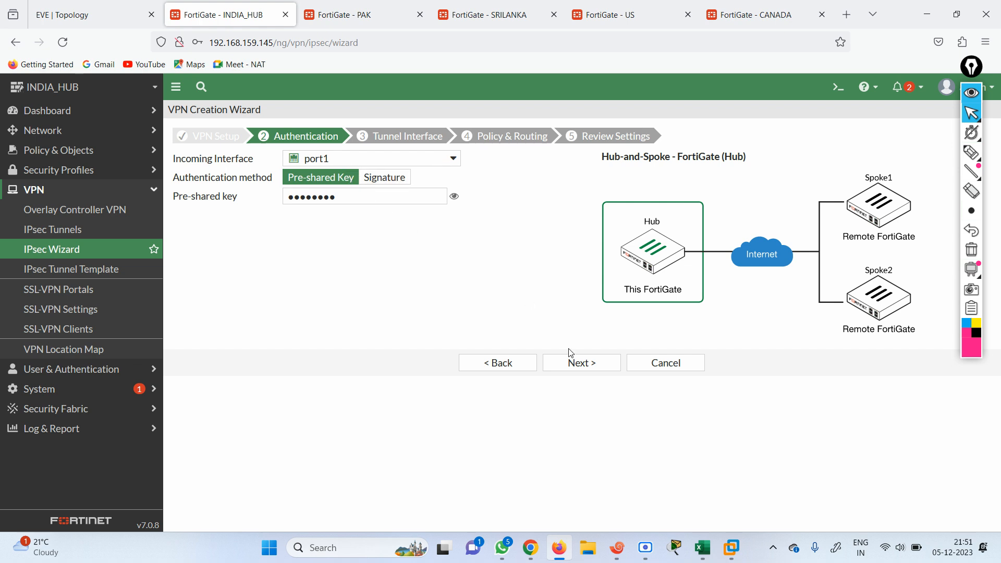
Go back in the hub wizard and change the incoming interface to port2
{"action": "left_click", "coordinate": [578, 365]}
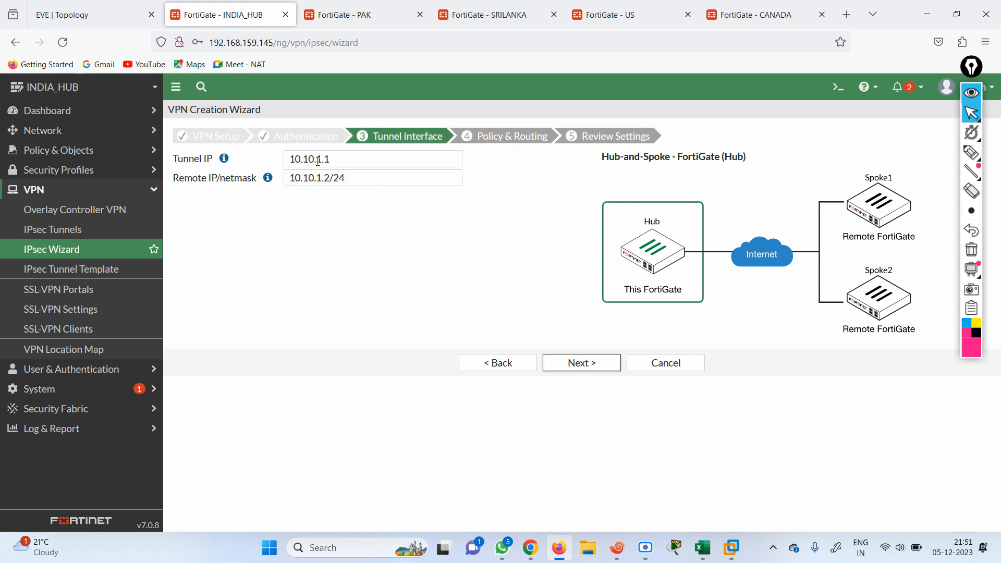
{"action": "left_click", "coordinate": [580, 363]}
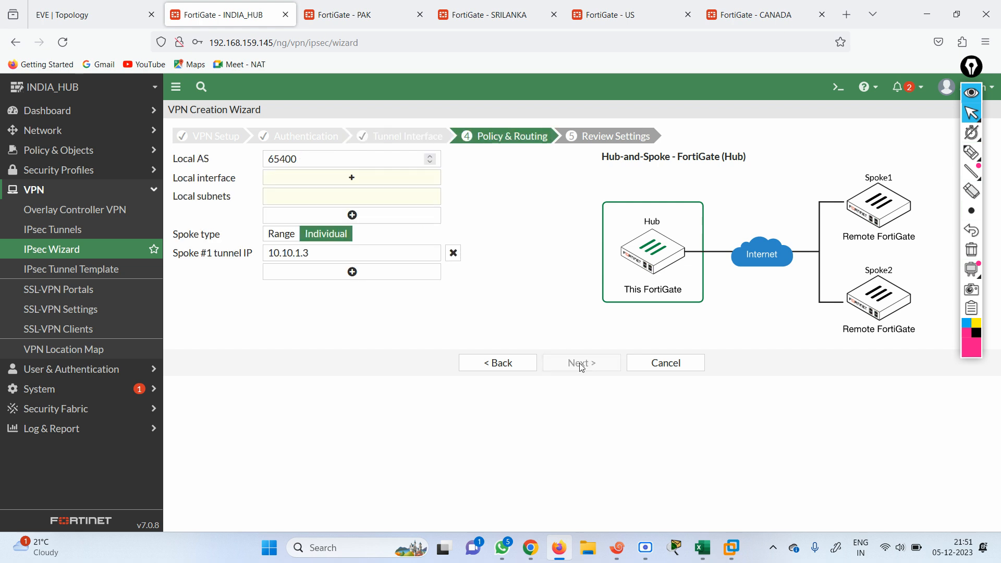
{"action": "left_click", "coordinate": [354, 180]}
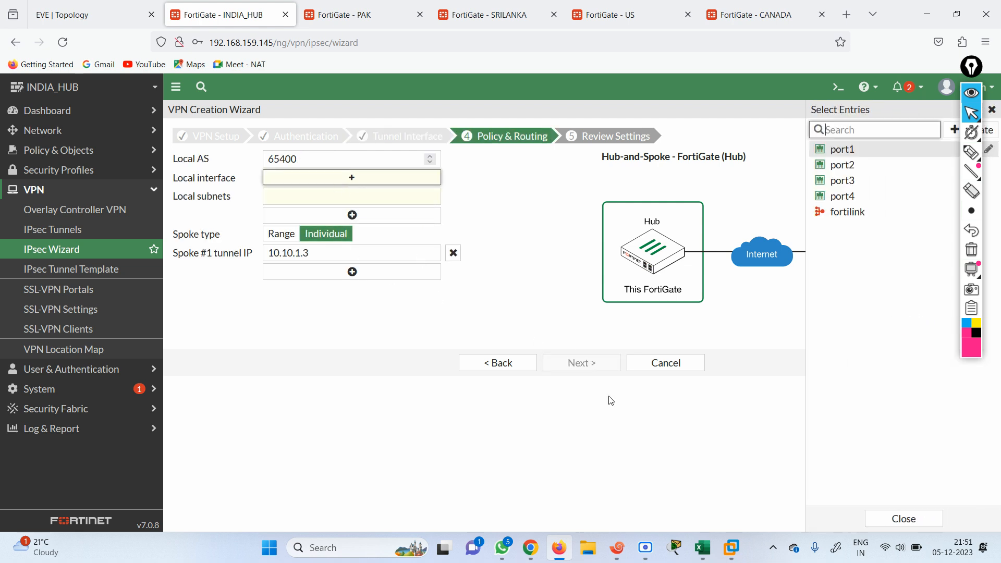
{"action": "left_click", "coordinate": [992, 110]}
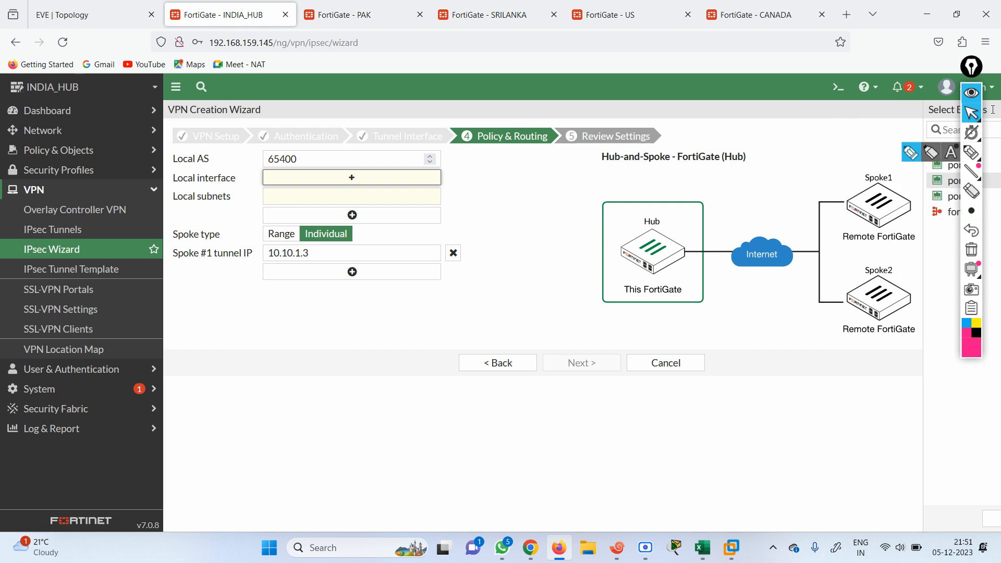
{"action": "left_click", "coordinate": [504, 368]}
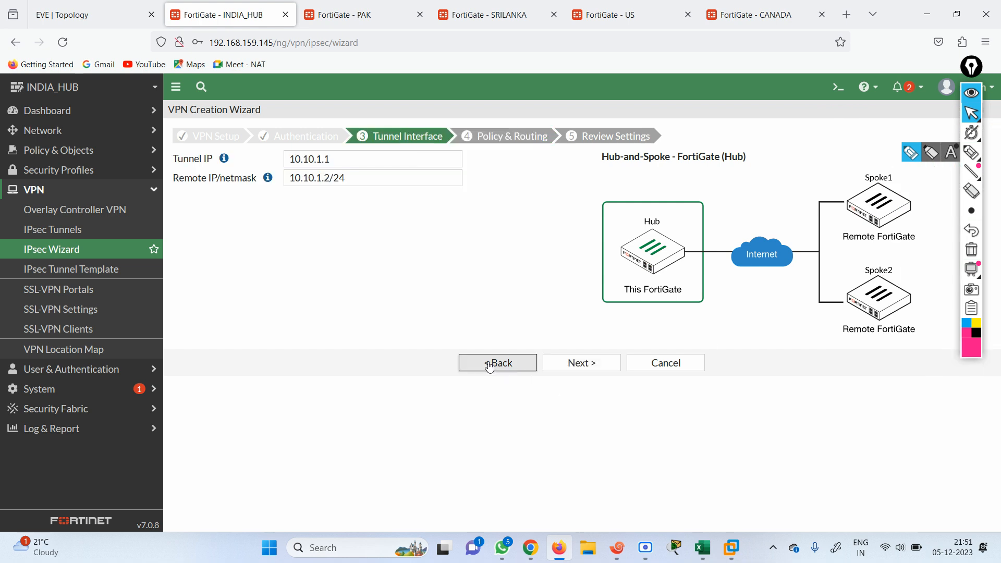
{"action": "left_click", "coordinate": [492, 364]}
{"action": "left_click", "coordinate": [441, 163]}
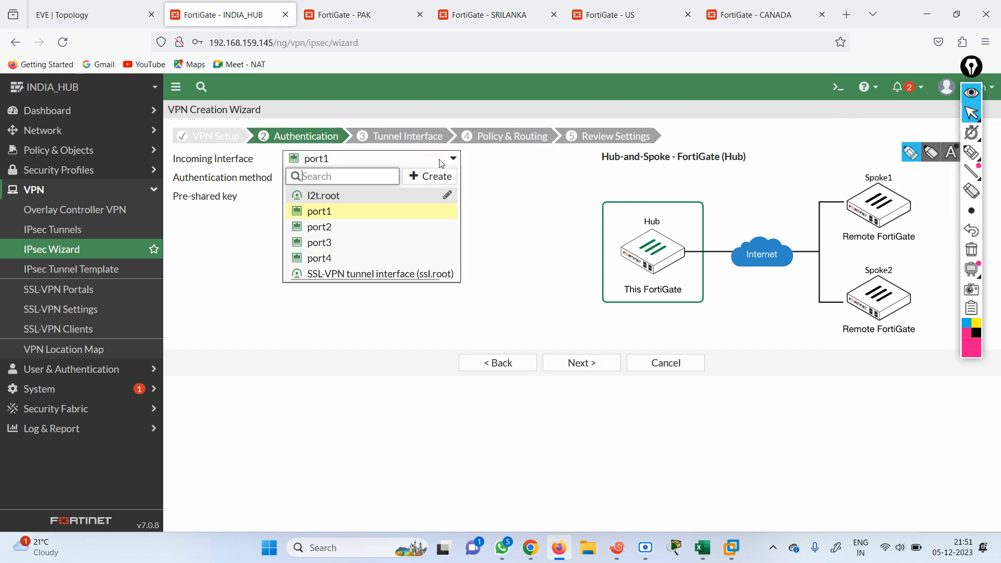
{"action": "left_click", "coordinate": [346, 229]}
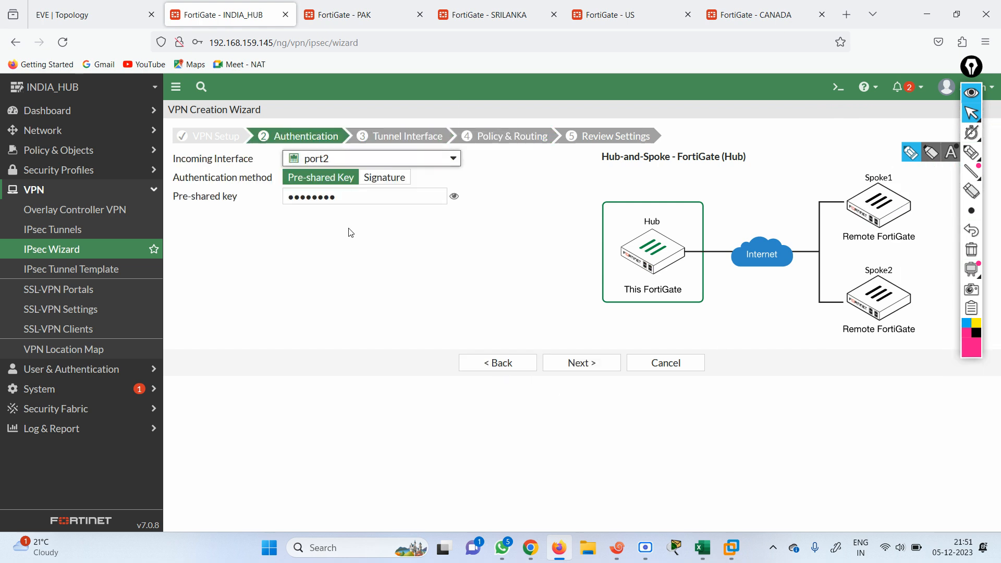
Set port1 as the hub's local interface on the policy and routing step
{"action": "left_click", "coordinate": [89, 12]}
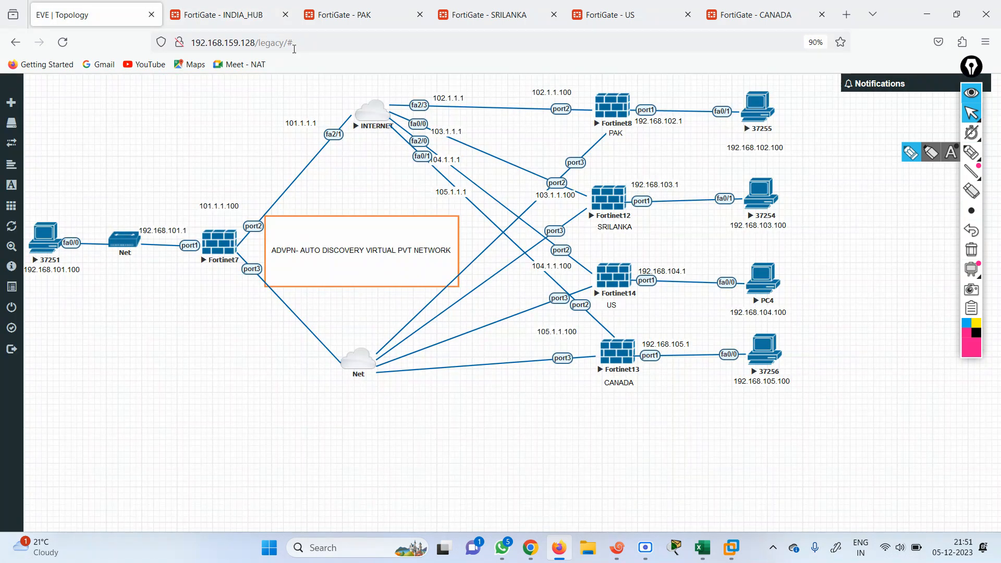
{"action": "left_click", "coordinate": [228, 17]}
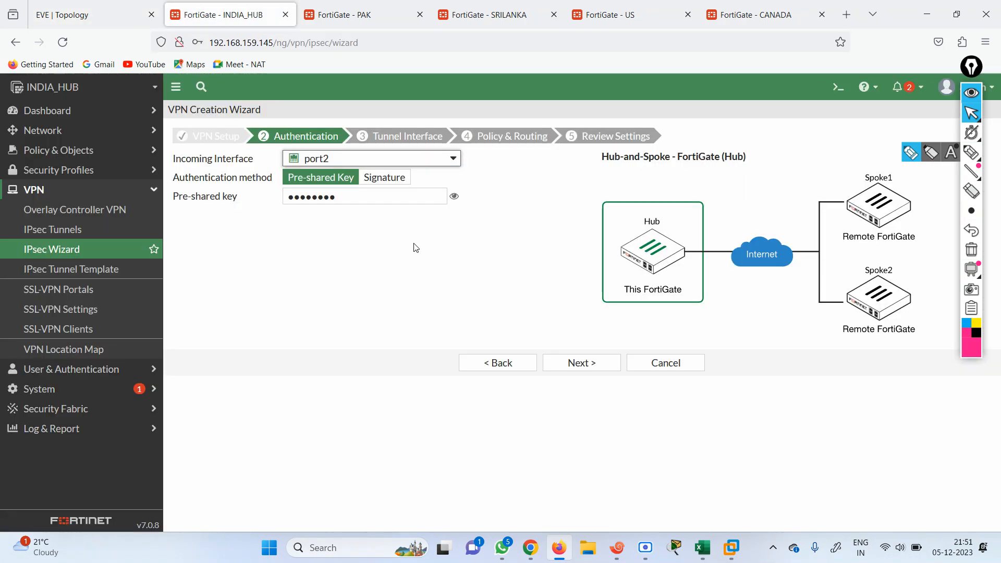
{"action": "left_click", "coordinate": [588, 359]}
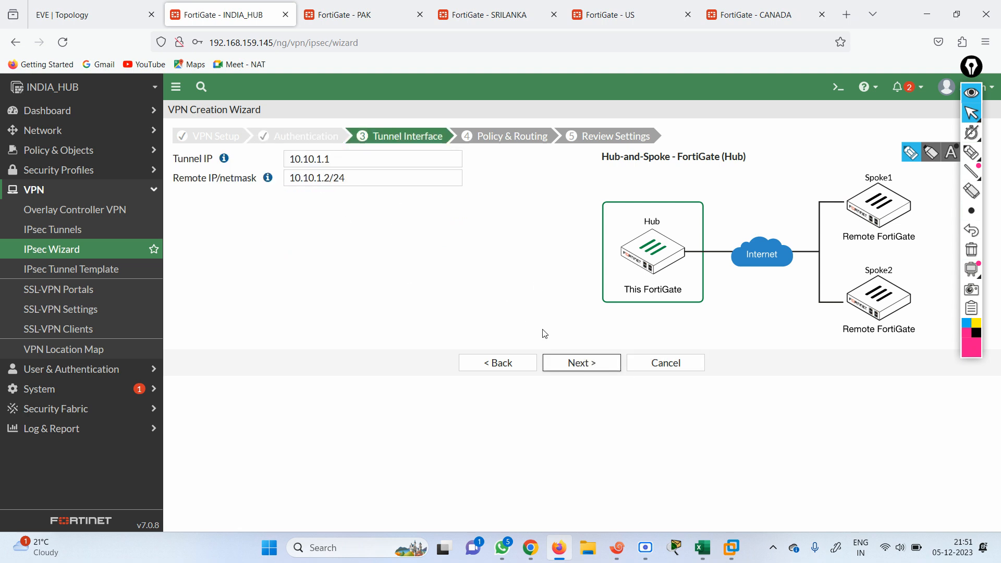
{"action": "left_click", "coordinate": [578, 360]}
{"action": "left_click", "coordinate": [331, 182]}
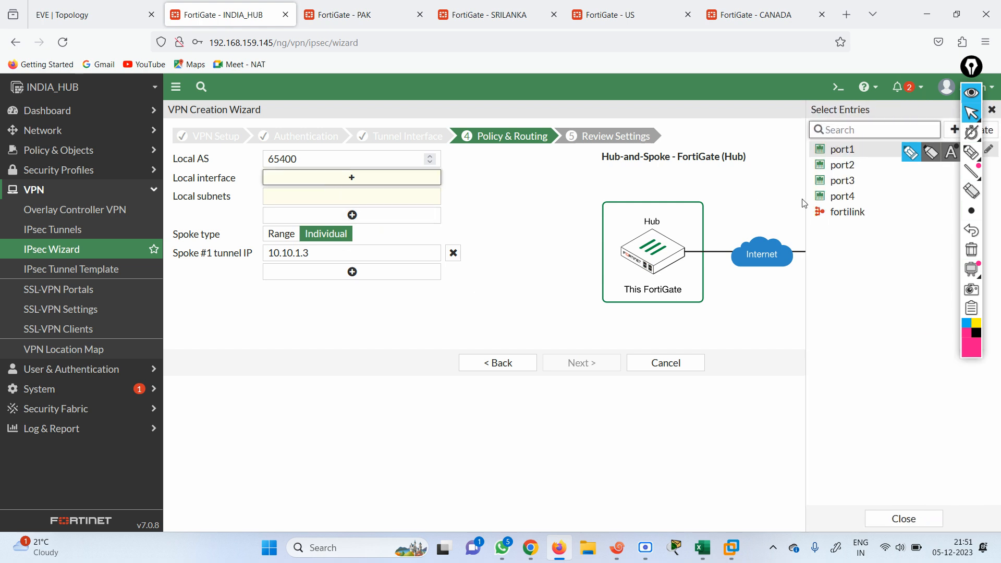
{"action": "left_click", "coordinate": [842, 150]}
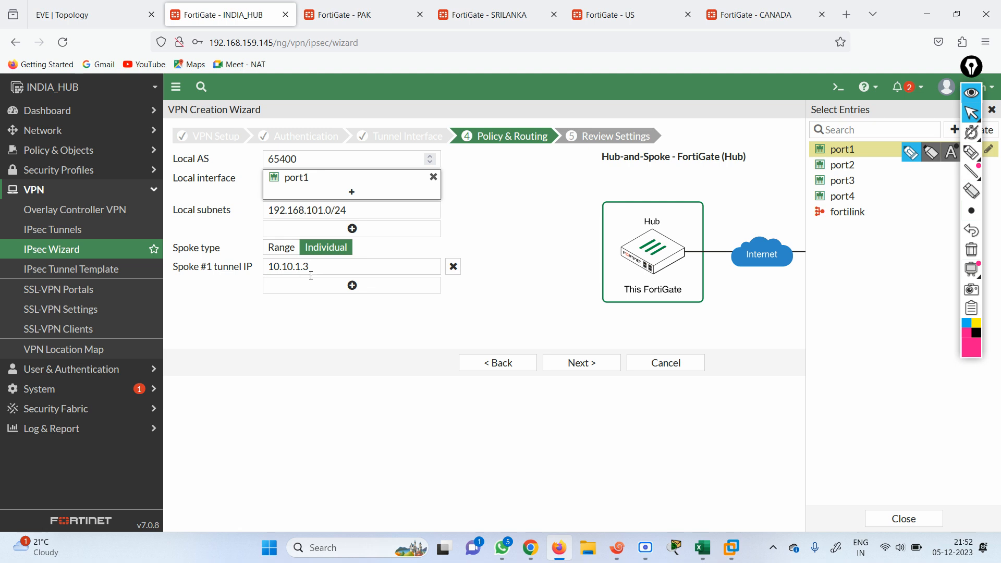
Add spoke tunnel IP entries through Spoke #10 at 10.10.1.12
{"action": "left_click", "coordinate": [351, 286]}
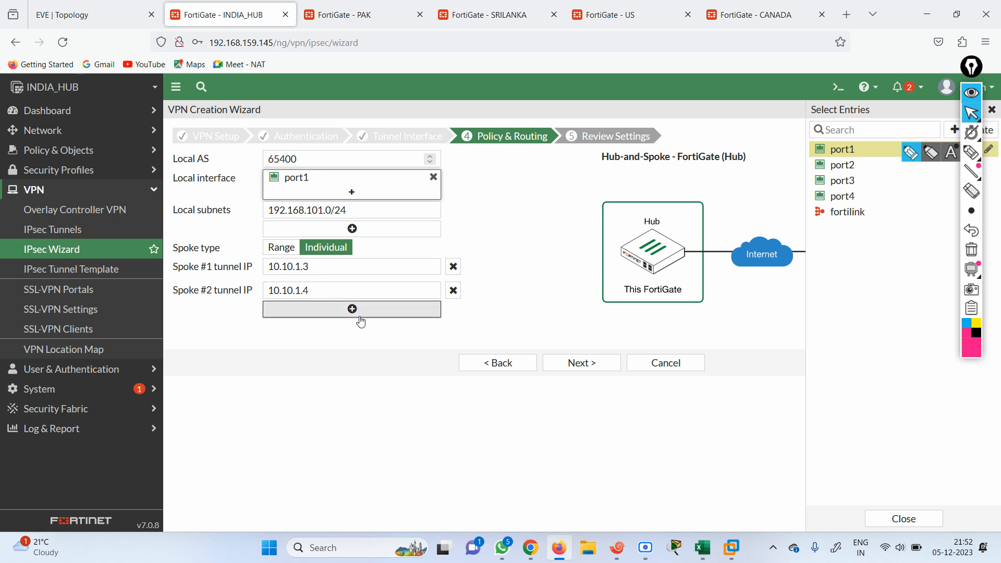
{"action": "left_click", "coordinate": [359, 313]}
{"action": "left_click", "coordinate": [353, 333]}
{"action": "left_click", "coordinate": [353, 356]}
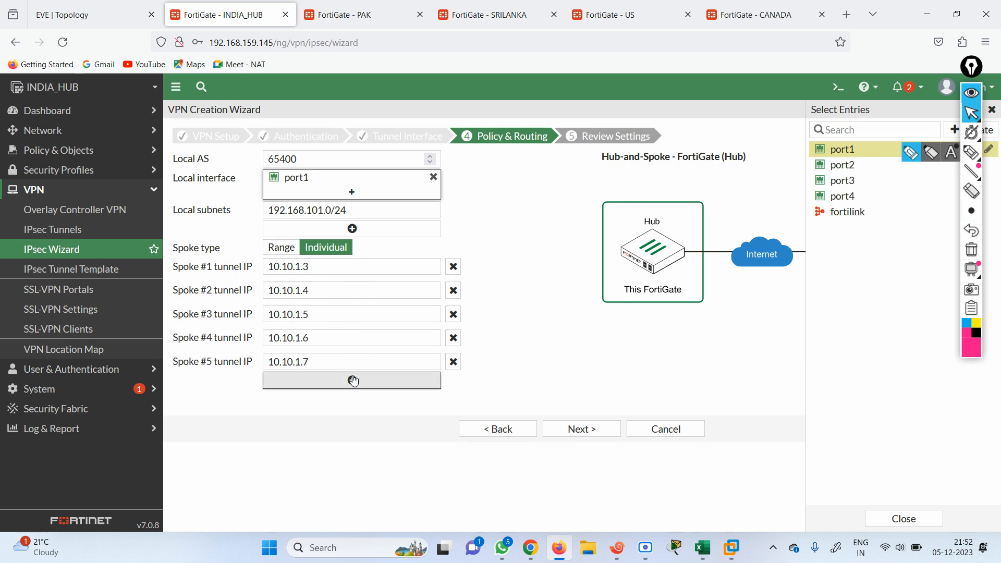
{"action": "left_click", "coordinate": [352, 380]}
{"action": "left_click", "coordinate": [352, 404]}
{"action": "left_click", "coordinate": [352, 428]}
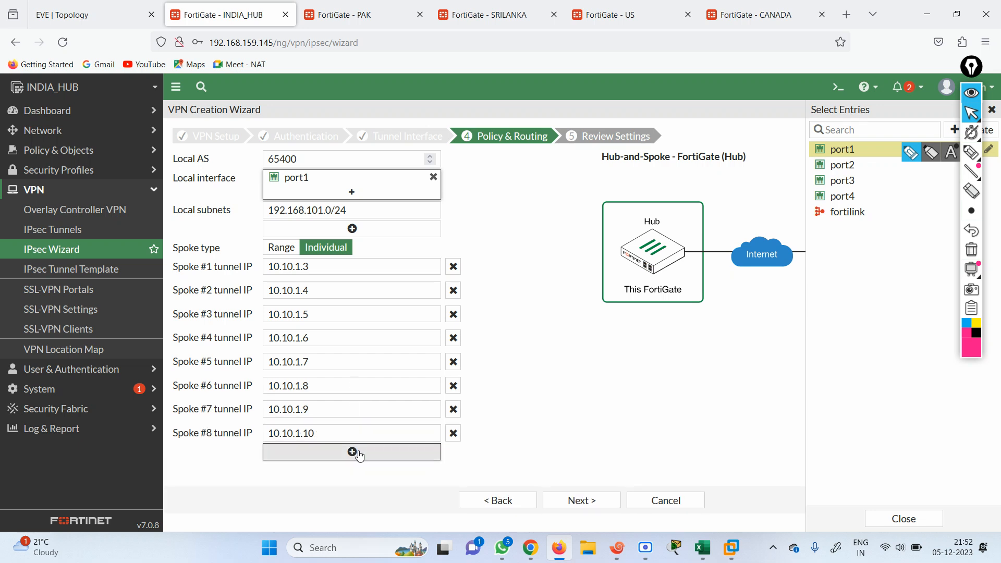
{"action": "left_click", "coordinate": [359, 452]}
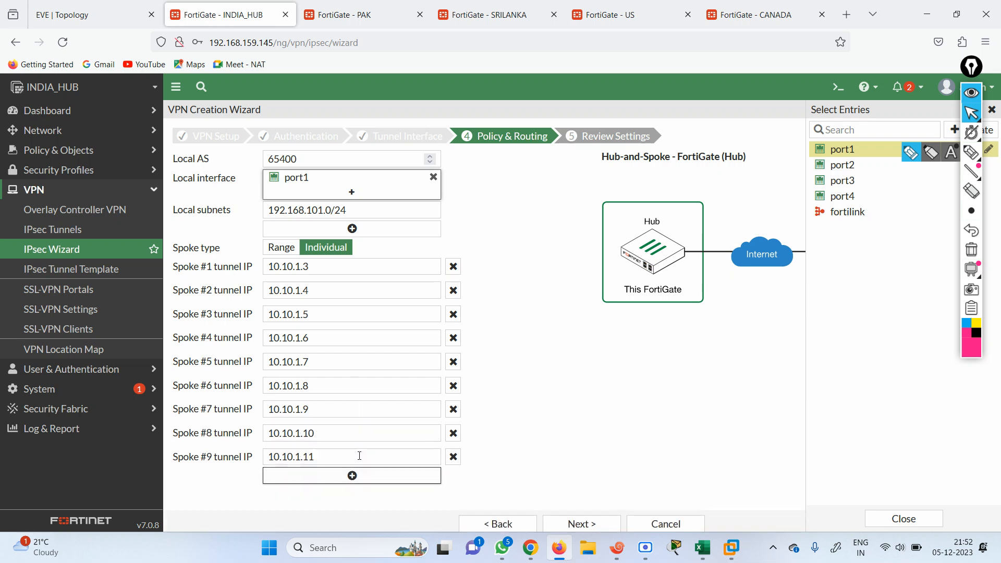
{"action": "left_click", "coordinate": [378, 484]}
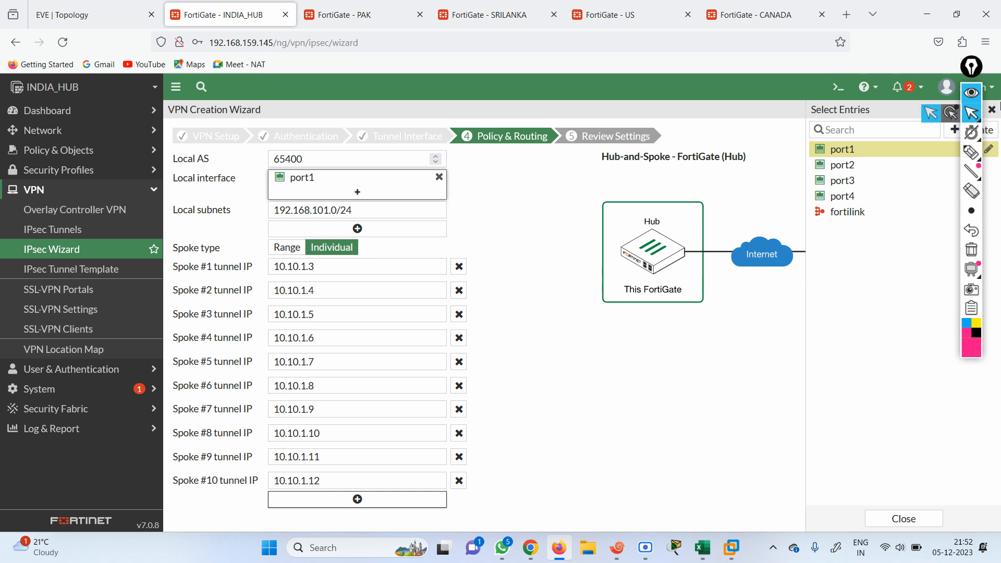
{"action": "left_click", "coordinate": [992, 110]}
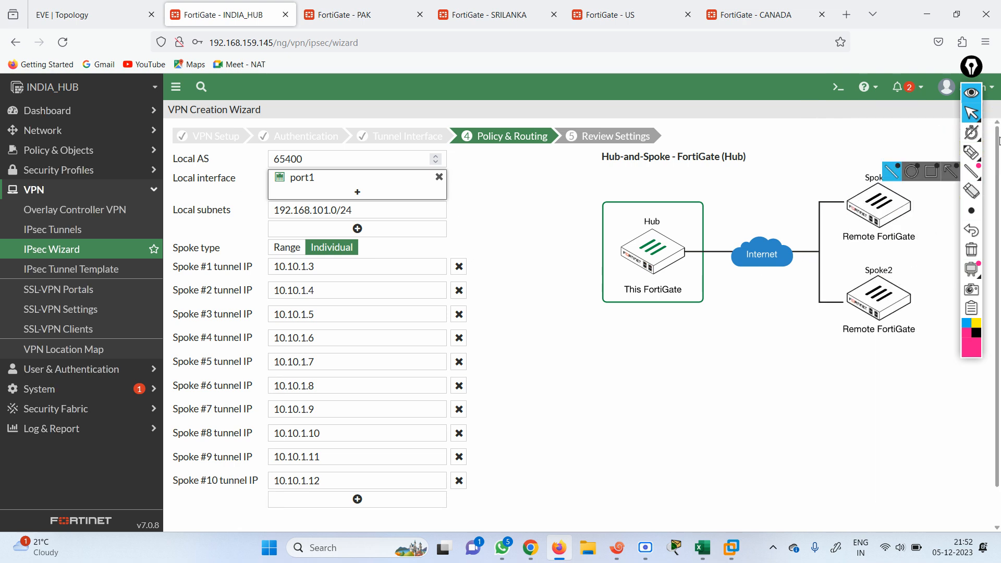
{"action": "scroll", "coordinate": [998, 170], "scroll_direction": "down", "scroll_amount": 1}
{"action": "left_click_drag", "start_coordinate": [1000, 167], "coordinate": [1000, 124]}
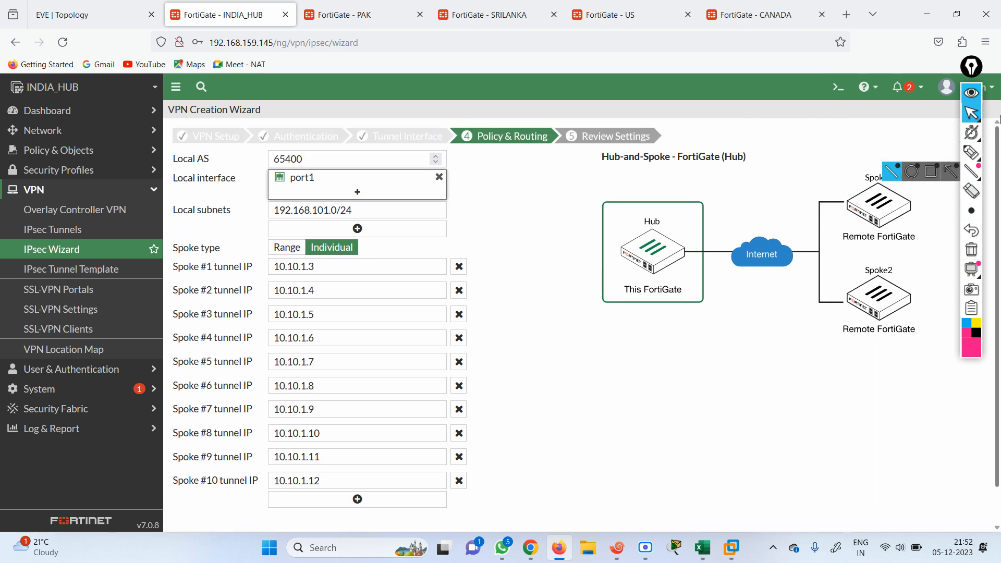
Review and create hub VPN IND-HO, then scroll to the spoke configuration keys
{"action": "left_click", "coordinate": [106, 18]}
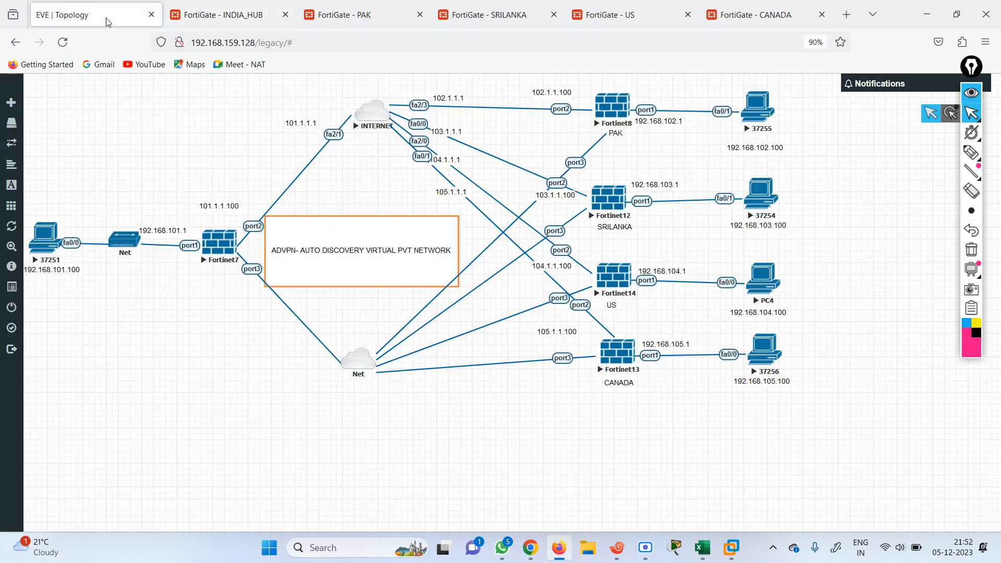
{"action": "left_click", "coordinate": [236, 13]}
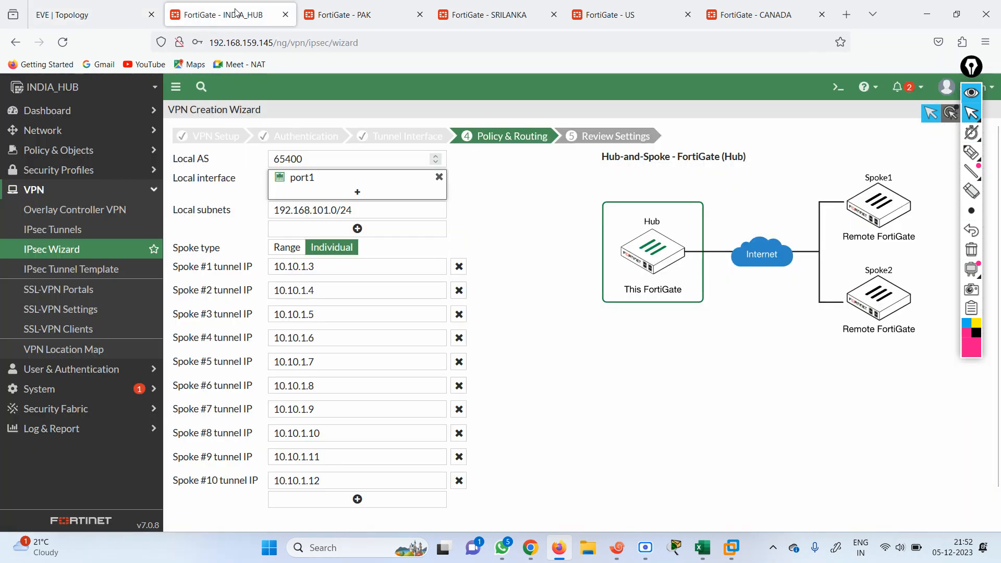
{"action": "left_click_drag", "start_coordinate": [1000, 404], "coordinate": [1000, 446]}
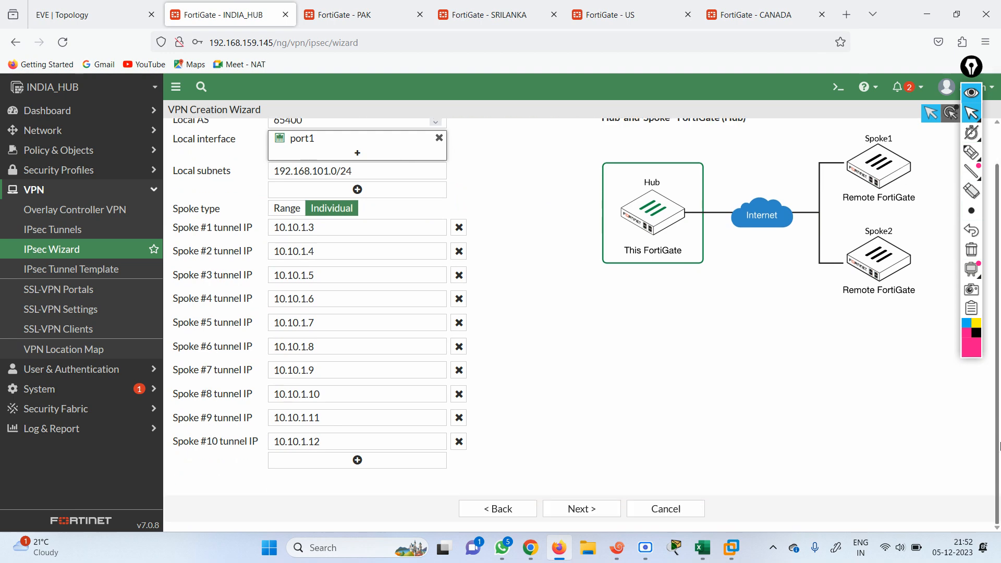
{"action": "left_click", "coordinate": [580, 511]}
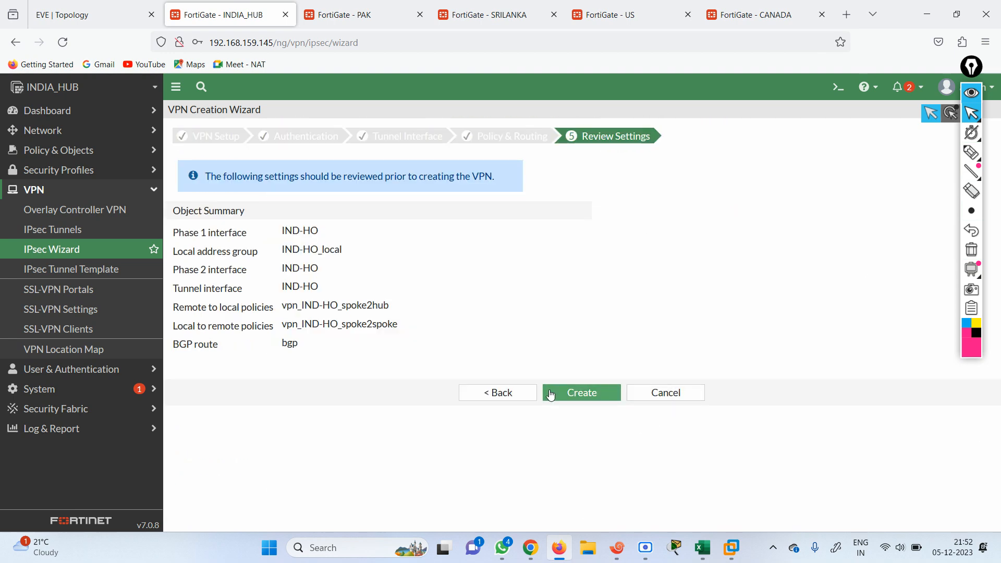
{"action": "left_click", "coordinate": [568, 388]}
{"action": "scroll", "coordinate": [999, 218], "scroll_direction": "down", "scroll_amount": 3}
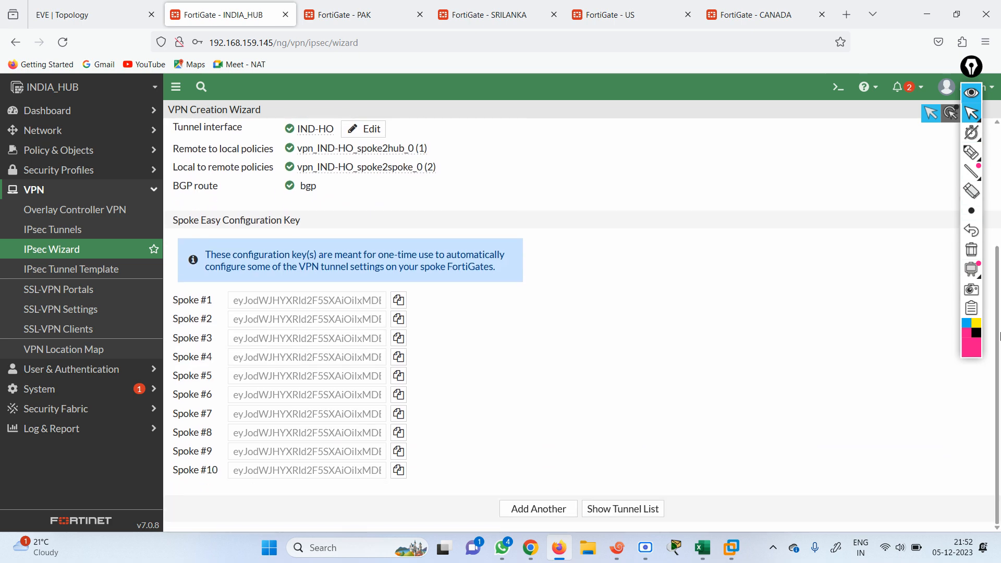
On PAK, start the IPsec Wizard with the Hub-and-Spoke template in the Spoke role
{"action": "left_click", "coordinate": [374, 13]}
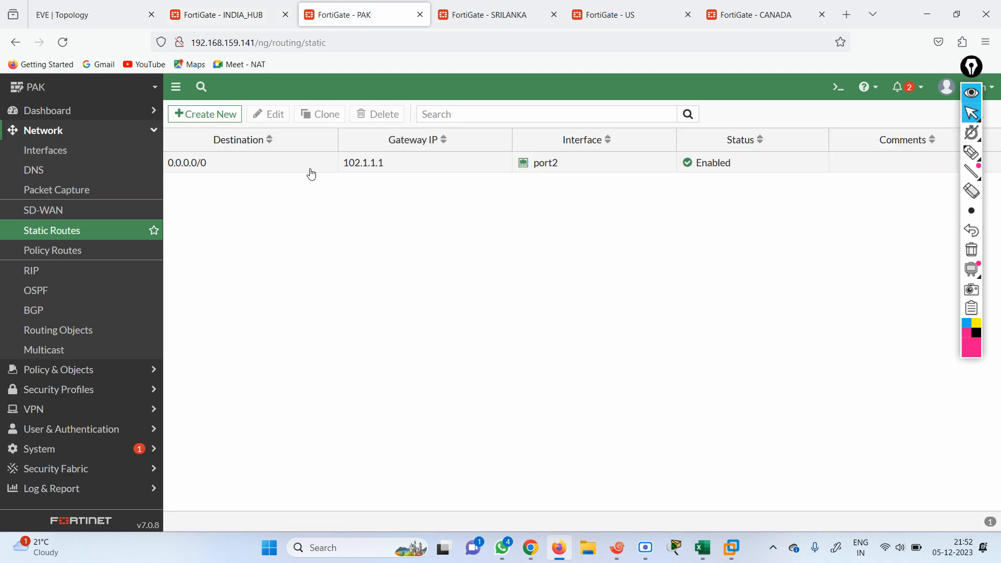
{"action": "left_click", "coordinate": [63, 409]}
{"action": "left_click", "coordinate": [62, 249]}
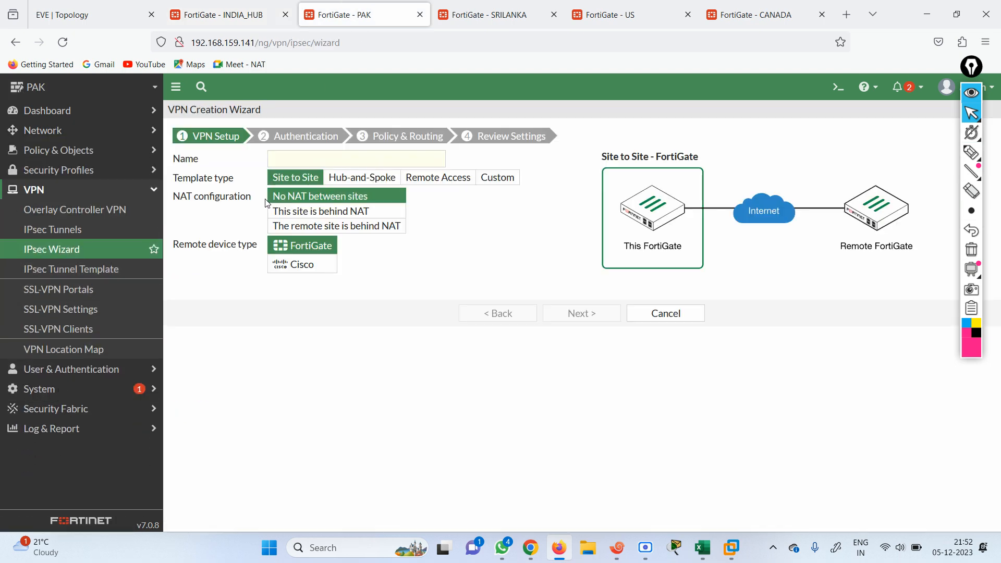
{"action": "left_click", "coordinate": [346, 178]}
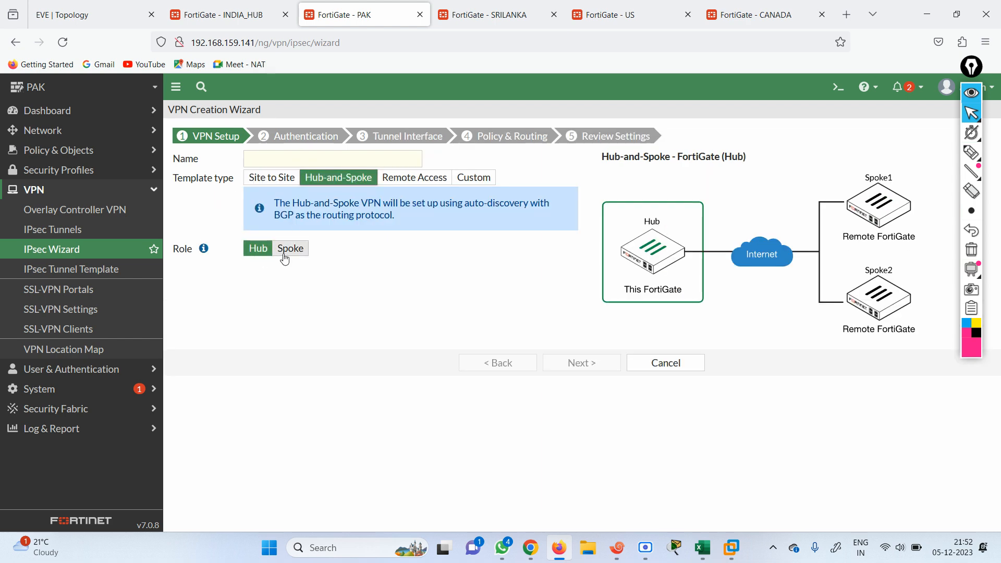
{"action": "left_click", "coordinate": [293, 248]}
{"action": "left_click", "coordinate": [104, 6]}
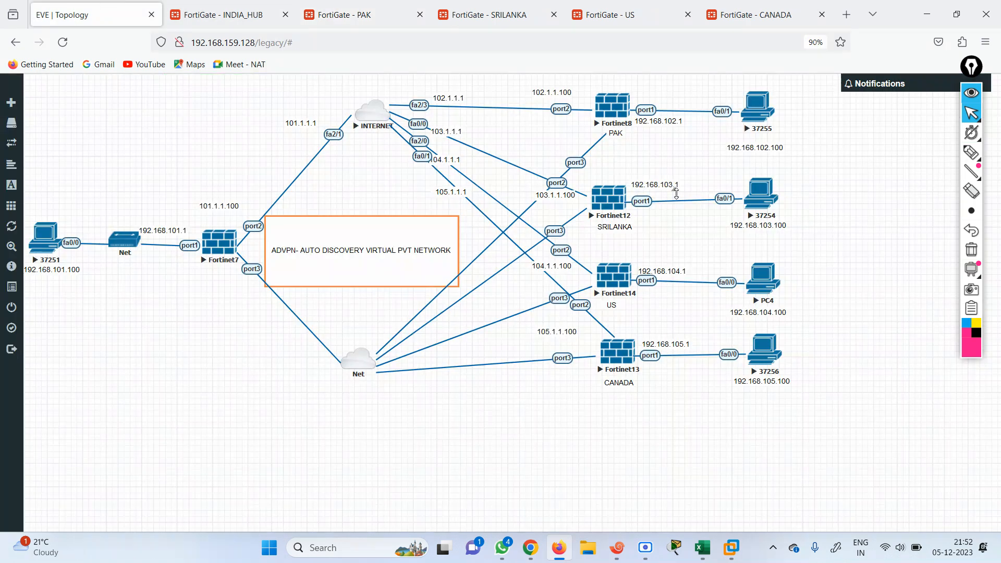
{"action": "left_click", "coordinate": [344, 11]}
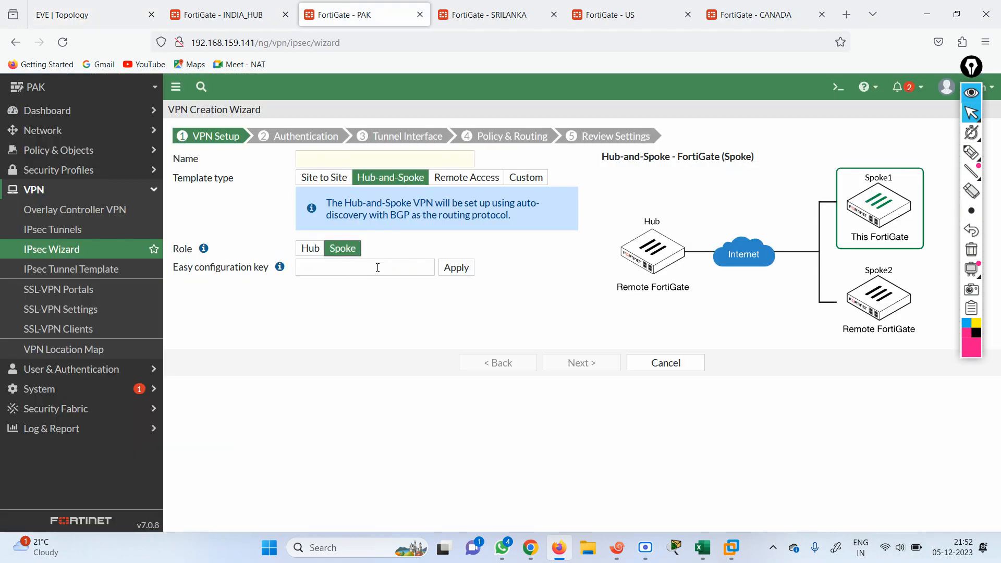
Copy INDIA_HUB's Spoke #1 configuration key and focus PAK's easy configuration key field
{"action": "key", "text": "ctrl+shift+Tab"}
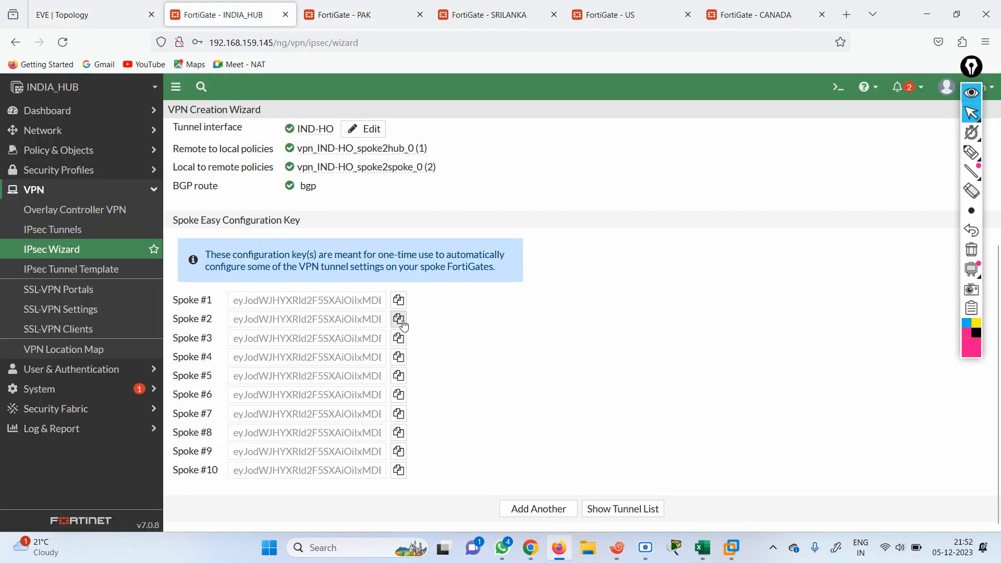
{"action": "left_click", "coordinate": [398, 304]}
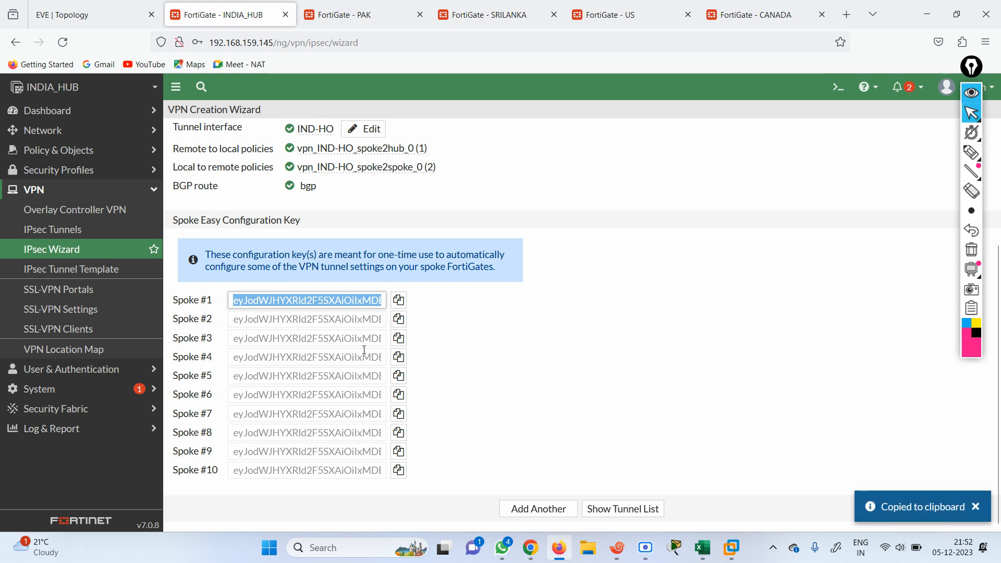
{"action": "left_click", "coordinate": [362, 8]}
{"action": "left_click", "coordinate": [338, 266]}
Paste and apply the hub's Spoke #1 easy configuration key
{"action": "right_click", "coordinate": [337, 266]}
{"action": "left_click", "coordinate": [376, 390]}
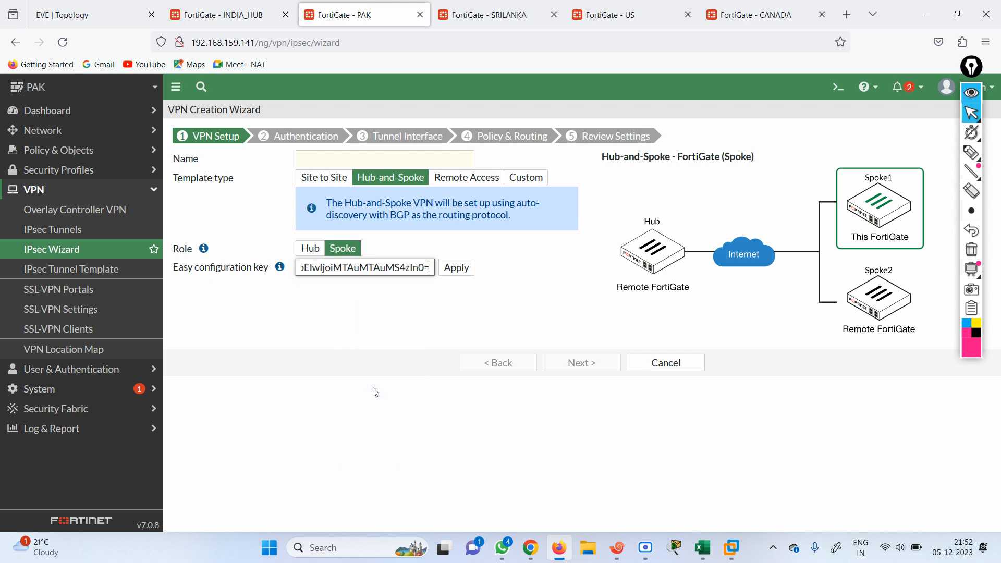
{"action": "left_click", "coordinate": [456, 267]}
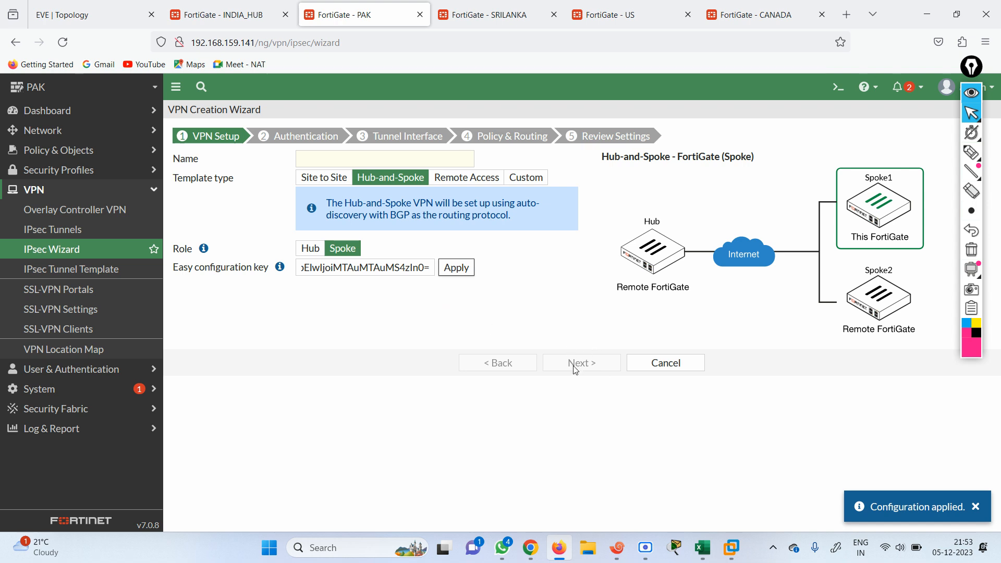
{"action": "left_click", "coordinate": [455, 268]}
Name the spoke VPN PAK-HO and continue to authentication
{"action": "left_click", "coordinate": [341, 160]}
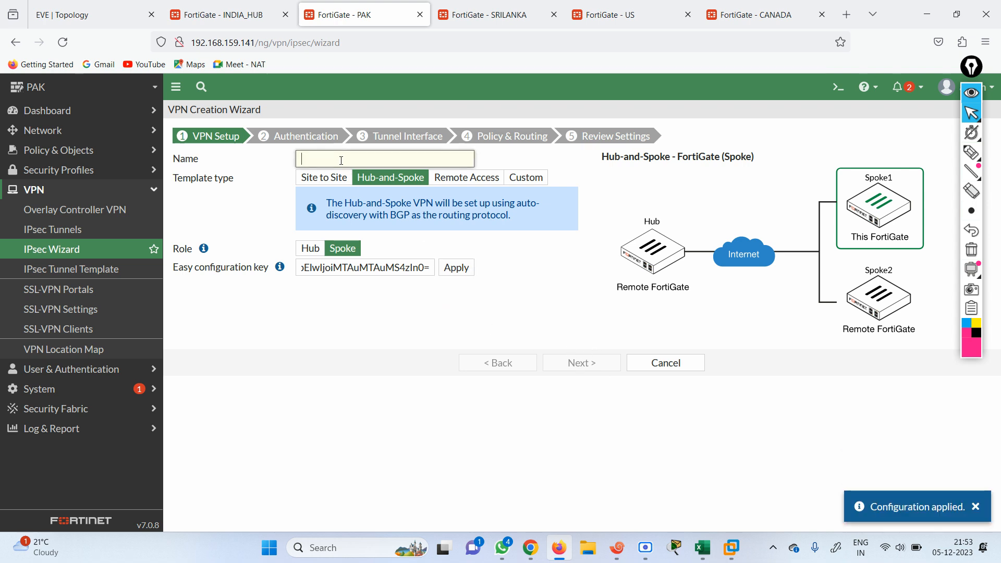
{"action": "type", "text": "P"}
{"action": "key", "text": "BackSpace"}
{"action": "type", "text": "PAK-HO"}
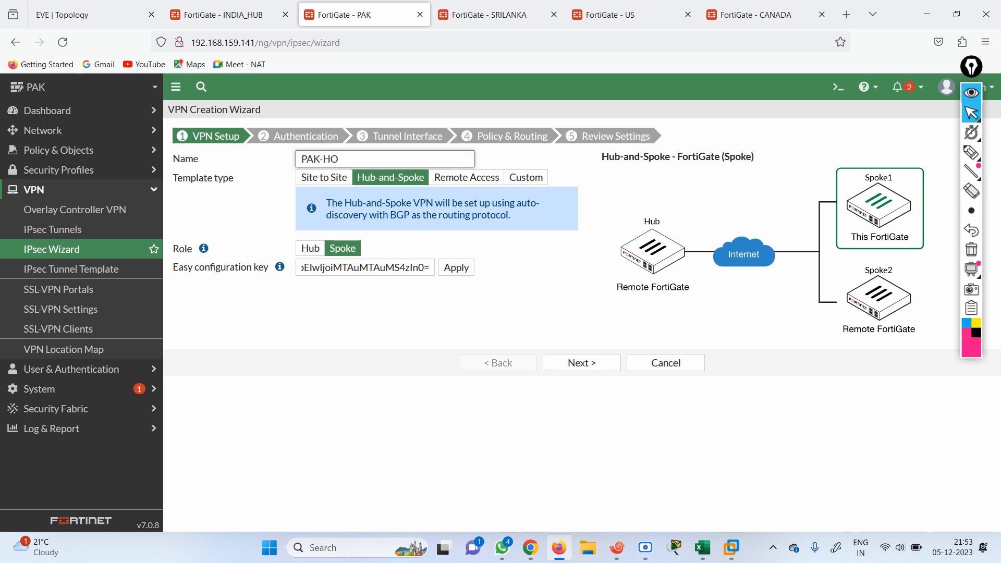
{"action": "left_click", "coordinate": [582, 362]}
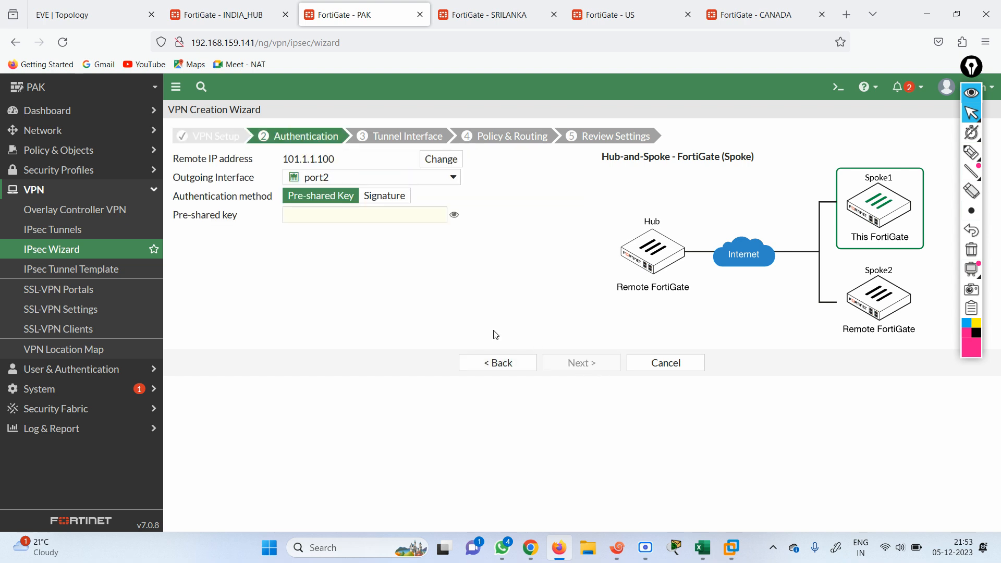
Enter the tunnel's pre-shared key and advance past the tunnel interface step
{"action": "left_click", "coordinate": [370, 216]}
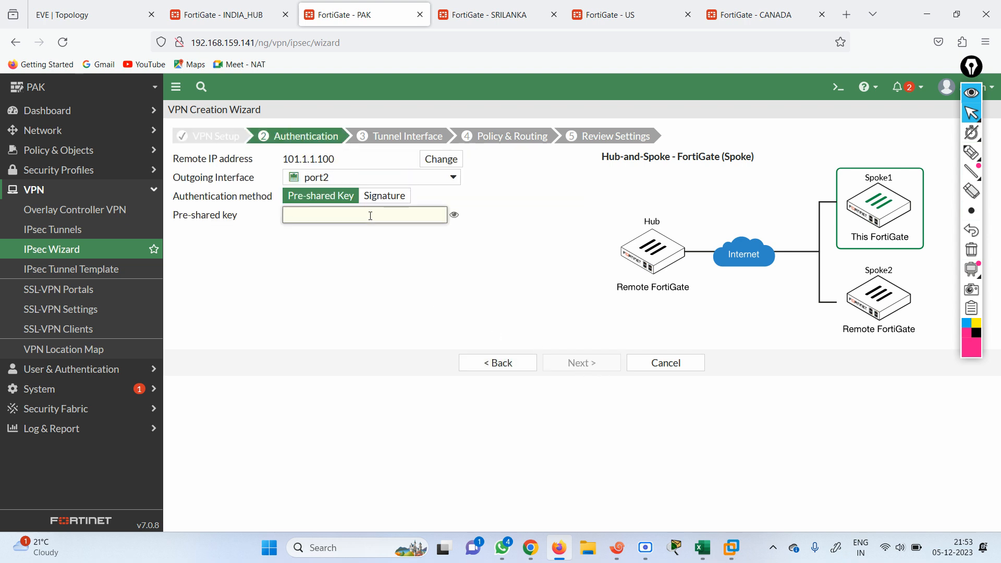
{"action": "type", "text": "fortinet"}
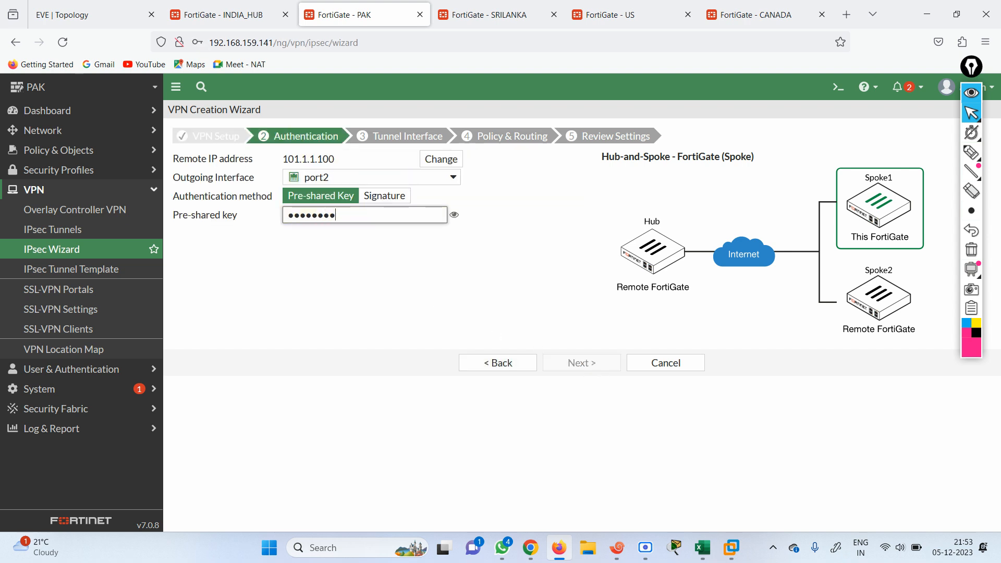
{"action": "left_click", "coordinate": [583, 362]}
{"action": "left_click", "coordinate": [582, 362]}
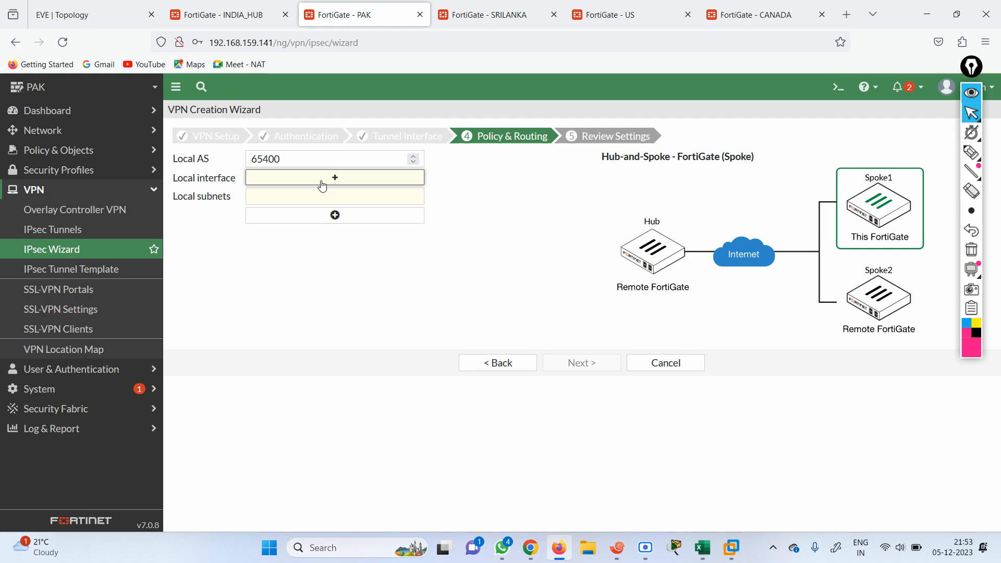
Select port1 as PAK's local interface and create the PAK-HO spoke VPN
{"action": "left_click", "coordinate": [322, 182]}
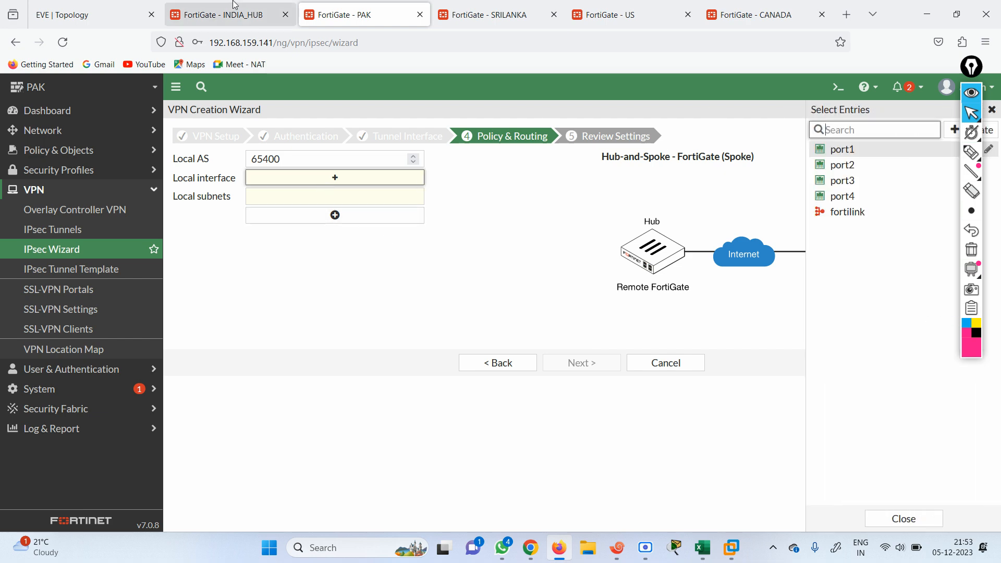
{"action": "left_click", "coordinate": [107, 11]}
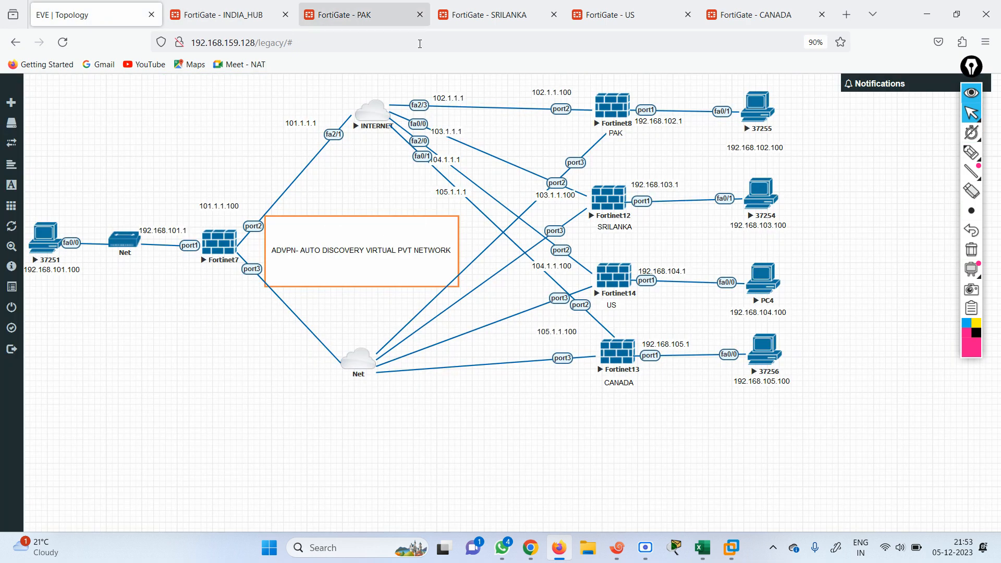
{"action": "left_click", "coordinate": [348, 21]}
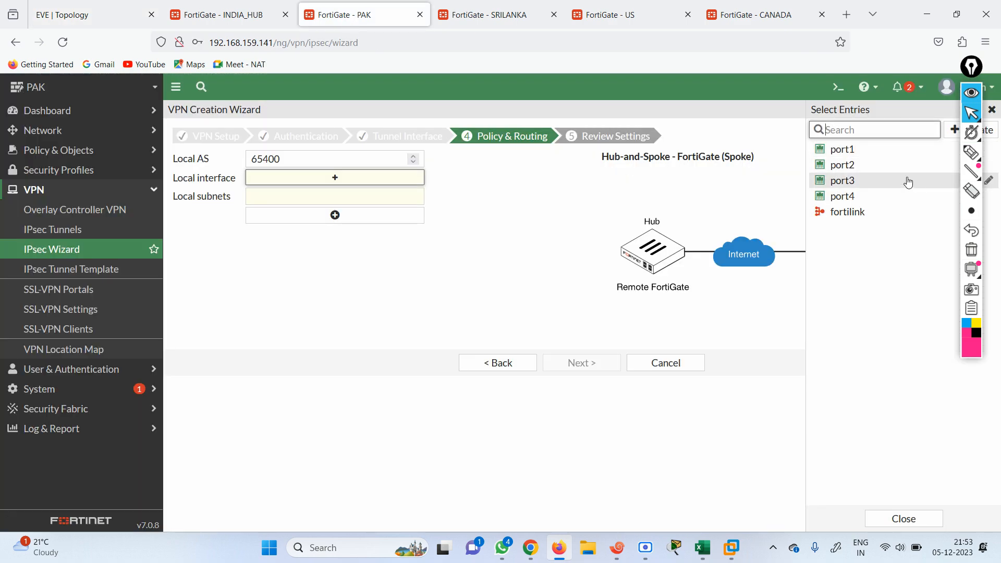
{"action": "left_click", "coordinate": [842, 153]}
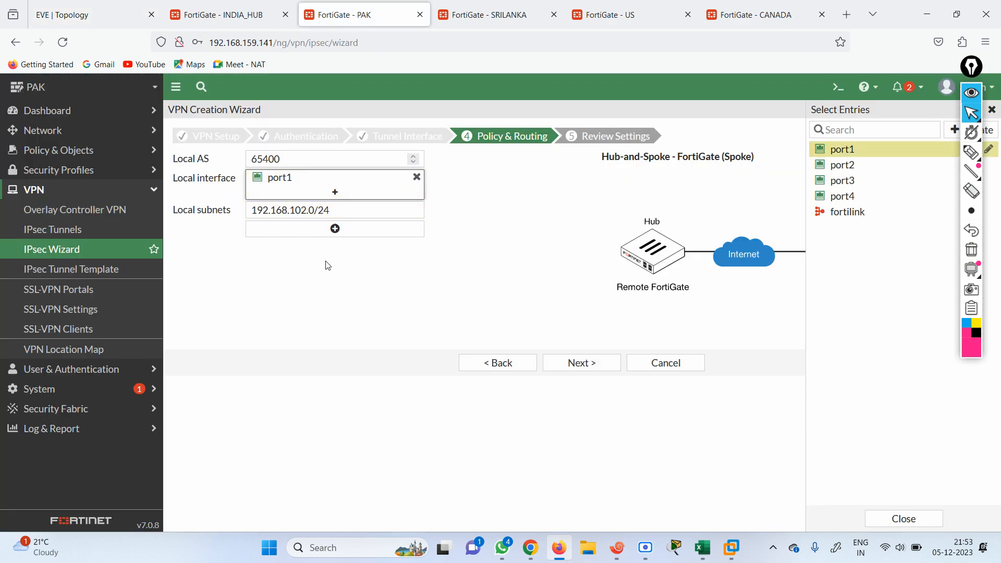
{"action": "left_click", "coordinate": [574, 363]}
{"action": "left_click", "coordinate": [576, 392]}
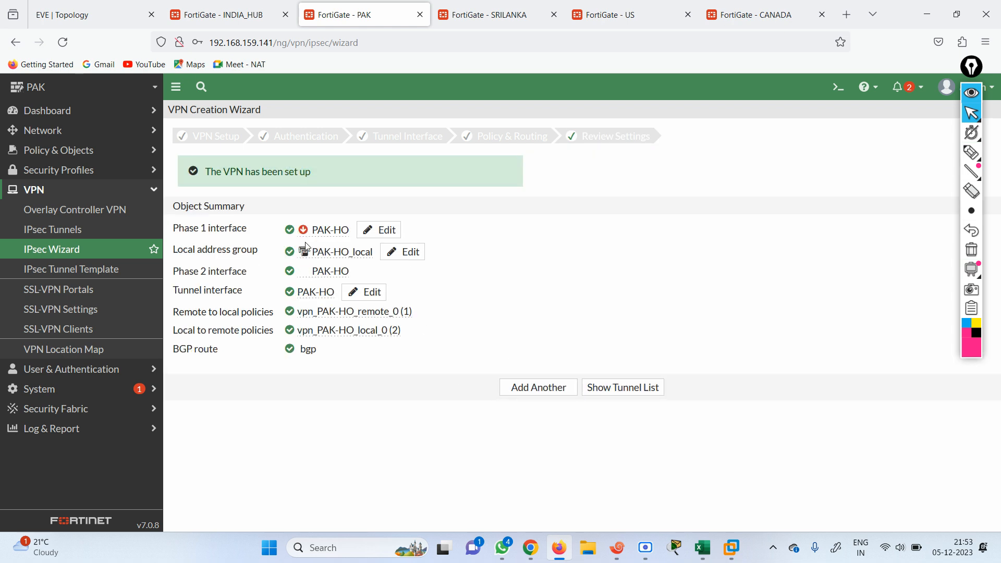
From PAK's CLI console, ping the hub at 101.1.1.100 successfully
{"action": "left_click", "coordinate": [837, 87]}
{"action": "type", "text": "execute ping"}
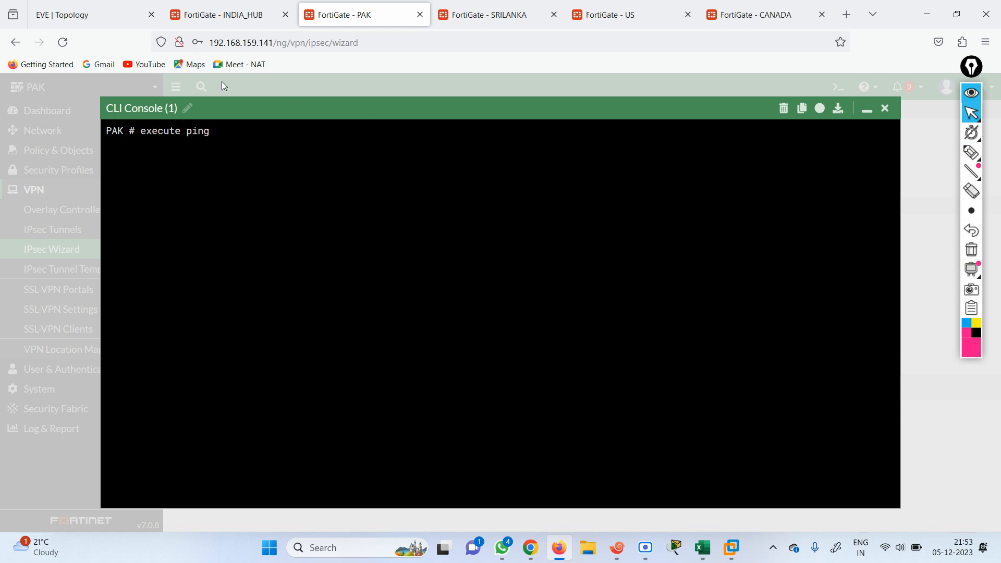
{"action": "left_click", "coordinate": [99, 16]}
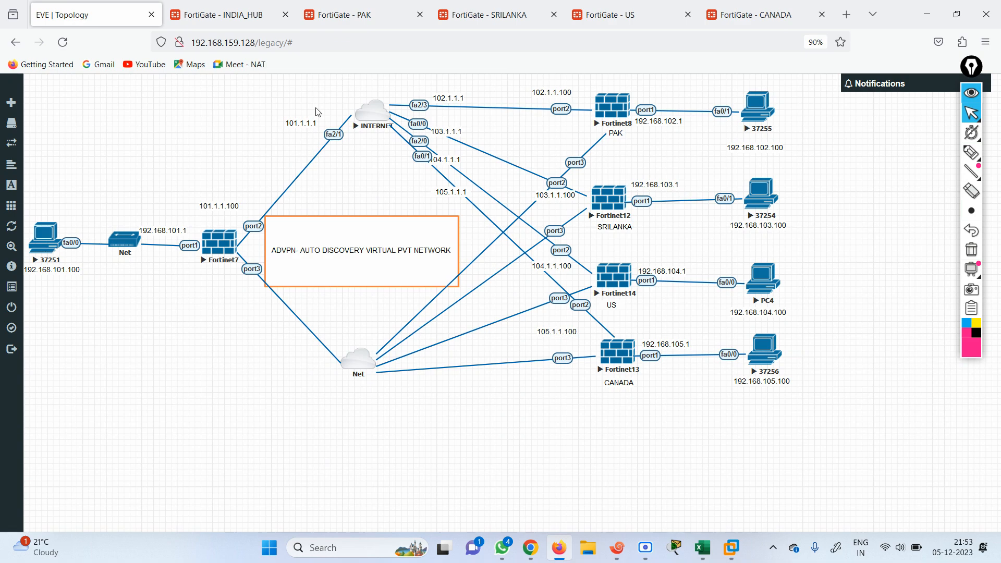
{"action": "left_click", "coordinate": [360, 11]}
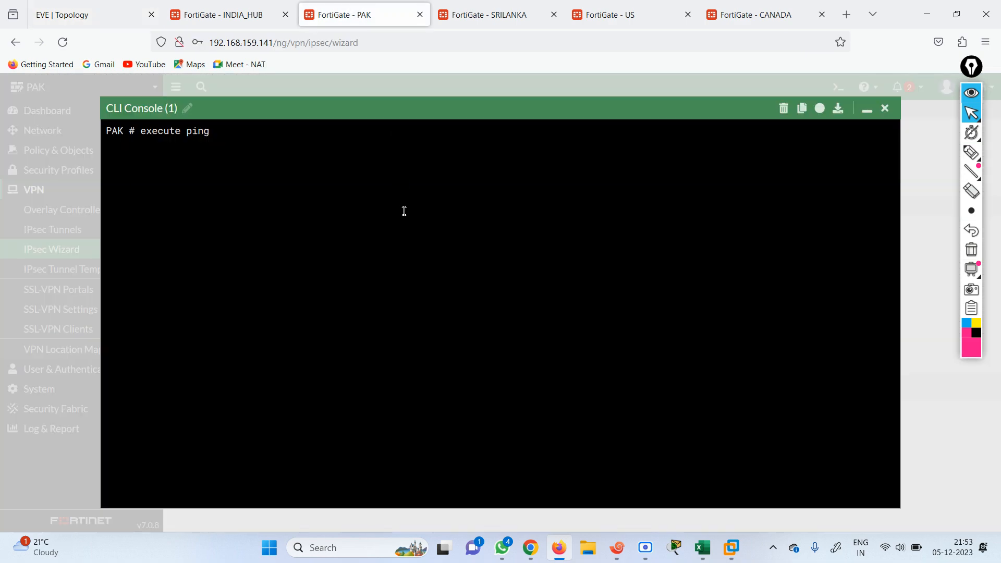
{"action": "type", "text": "101.1.1.100"}
{"action": "key", "text": "Return"}
{"action": "key", "text": "ctrl+c"}
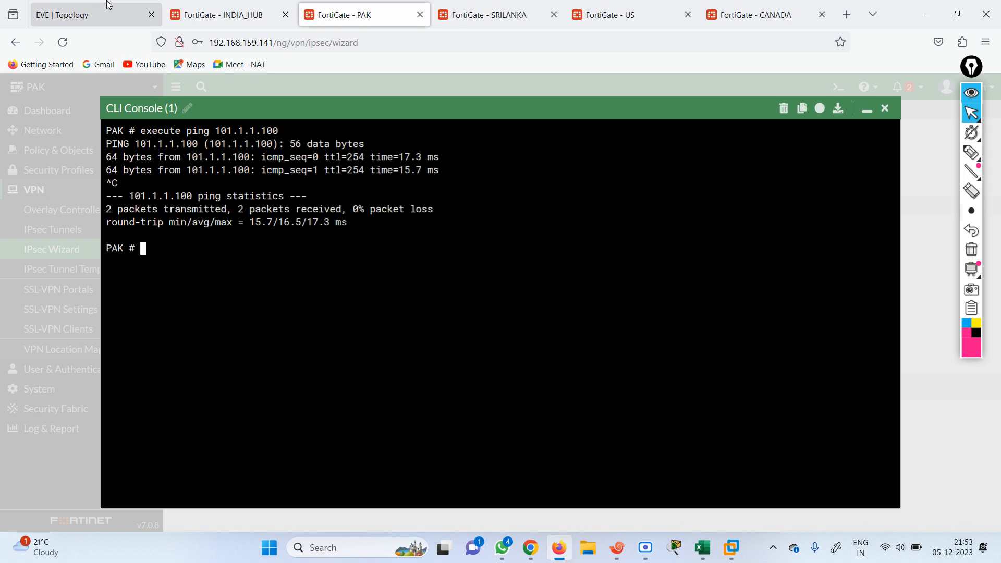
Ping 192.168.101.1 from PAK, observe 100% loss, and close the console
{"action": "left_click", "coordinate": [92, 11]}
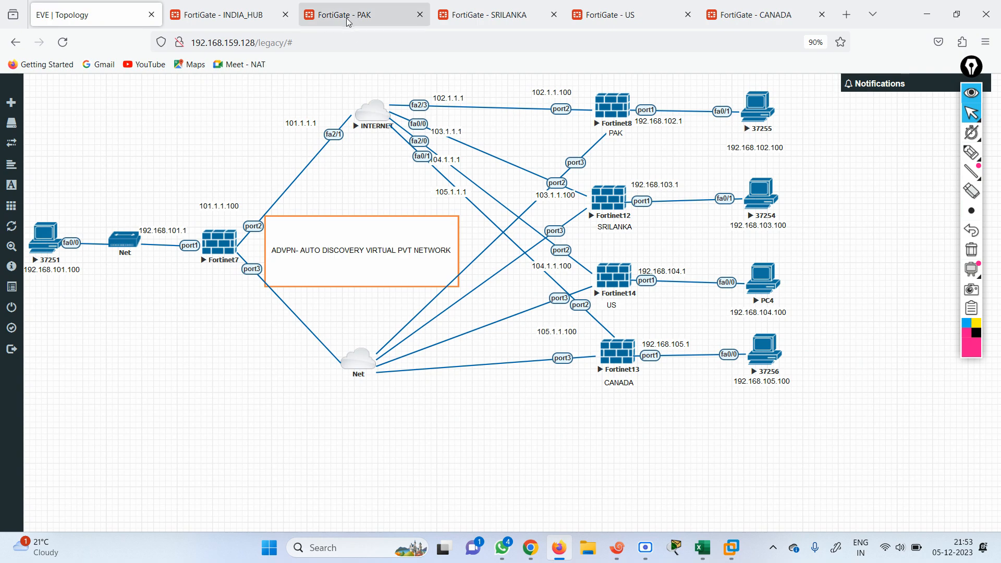
{"action": "left_click", "coordinate": [370, 17]}
{"action": "type", "text": "execute ping"}
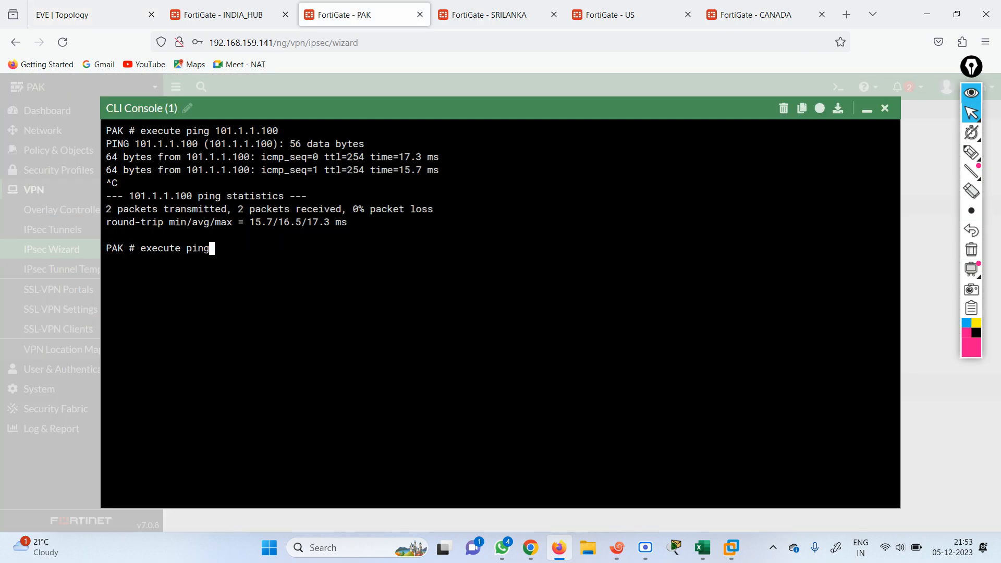
{"action": "type", "text": " 192.168.101.1"}
{"action": "key", "text": "Return"}
{"action": "left_click", "coordinate": [82, 11]}
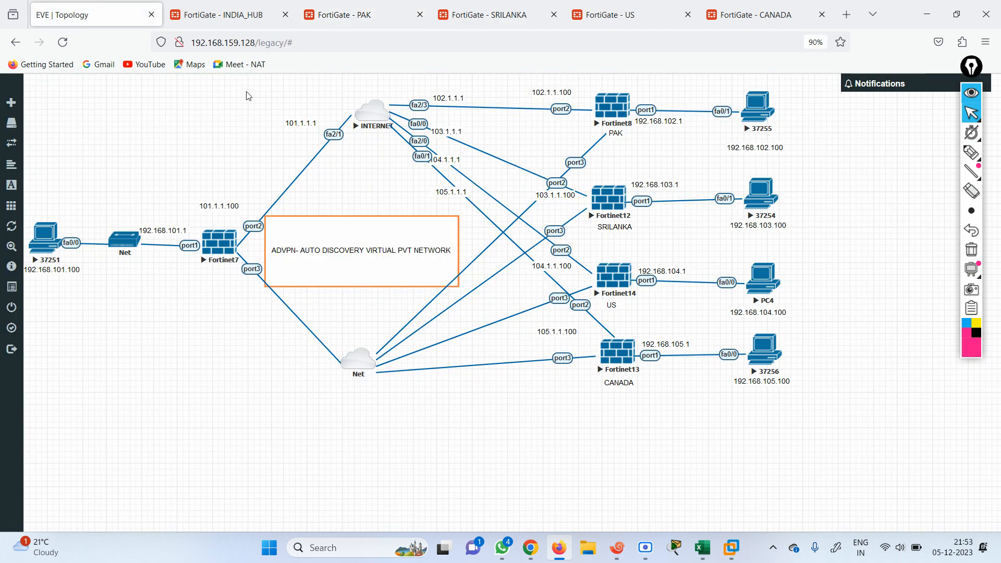
{"action": "left_click", "coordinate": [224, 14]}
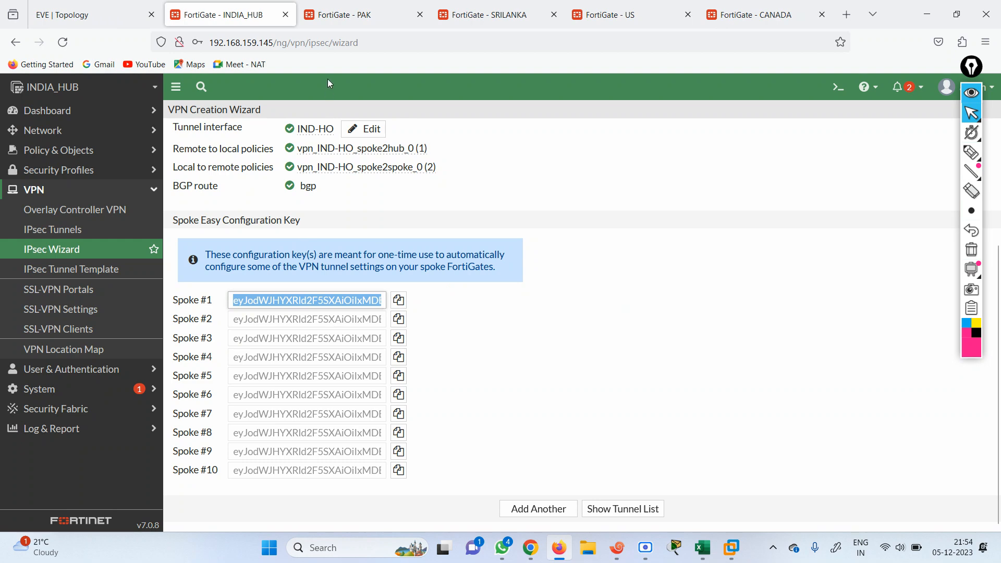
{"action": "left_click", "coordinate": [348, 12]}
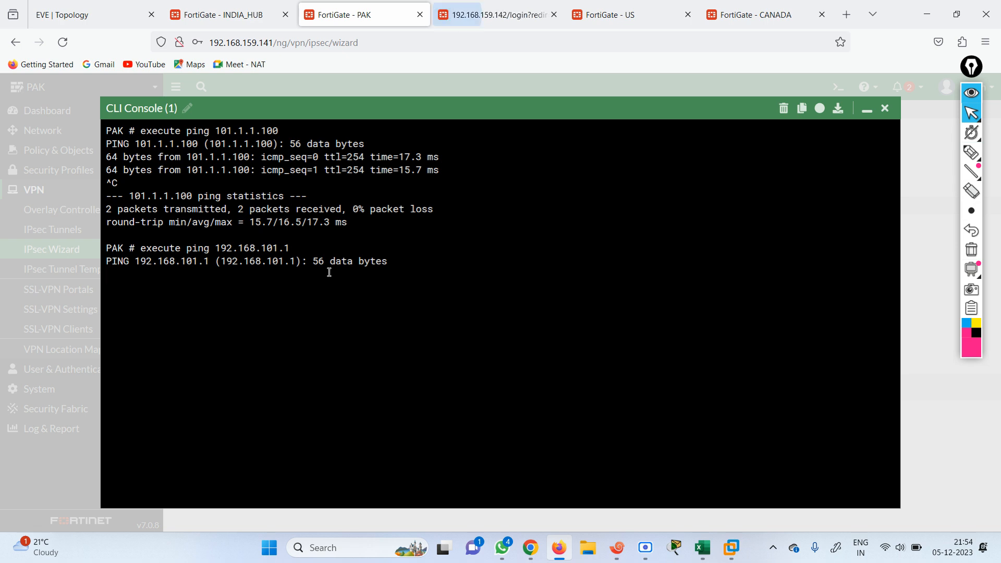
{"action": "key", "text": "ctrl+c"}
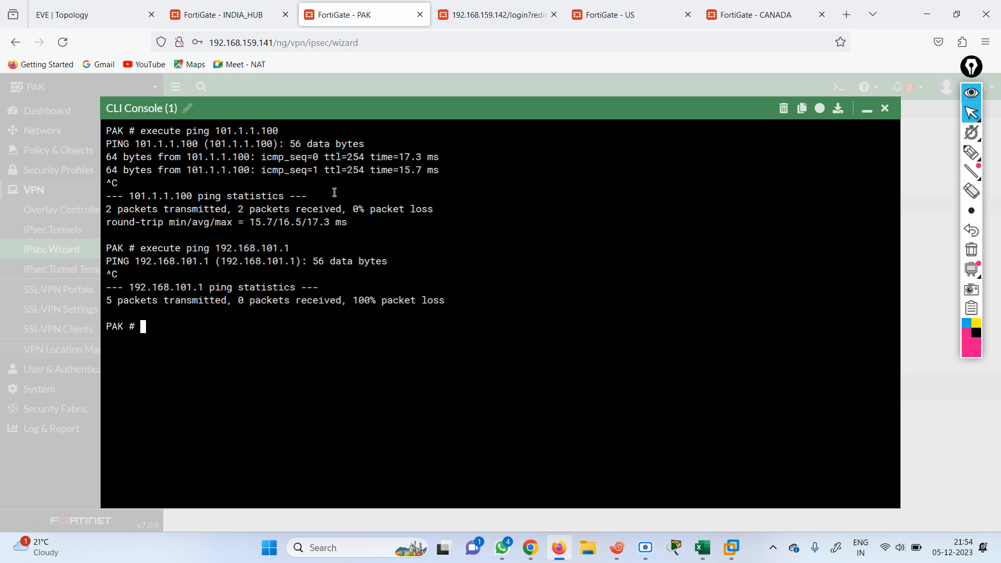
{"action": "left_click", "coordinate": [875, 112]}
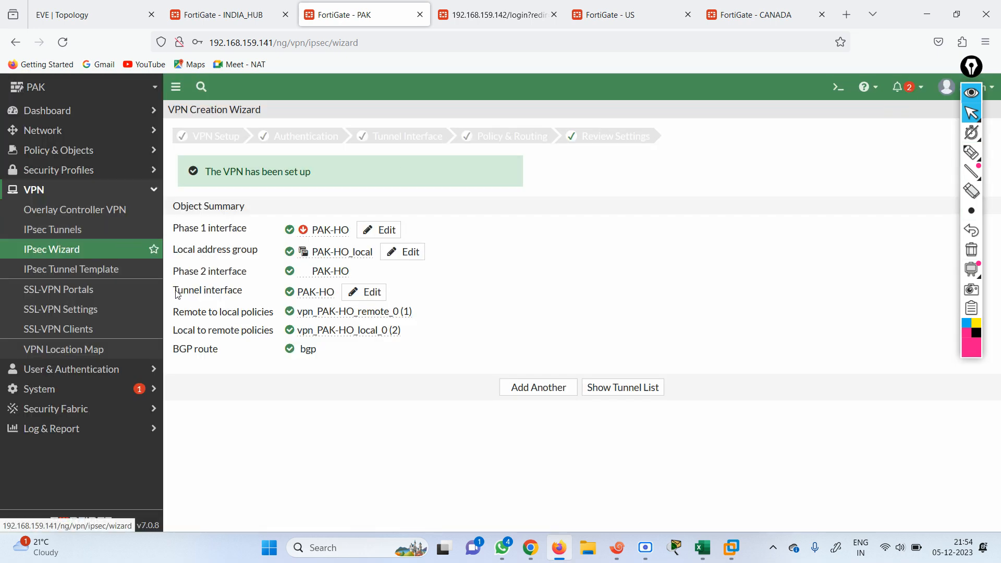
Re-enter the PAK-HO tunnel's pre-shared key under Authentication and save it
{"action": "left_click", "coordinate": [375, 229]}
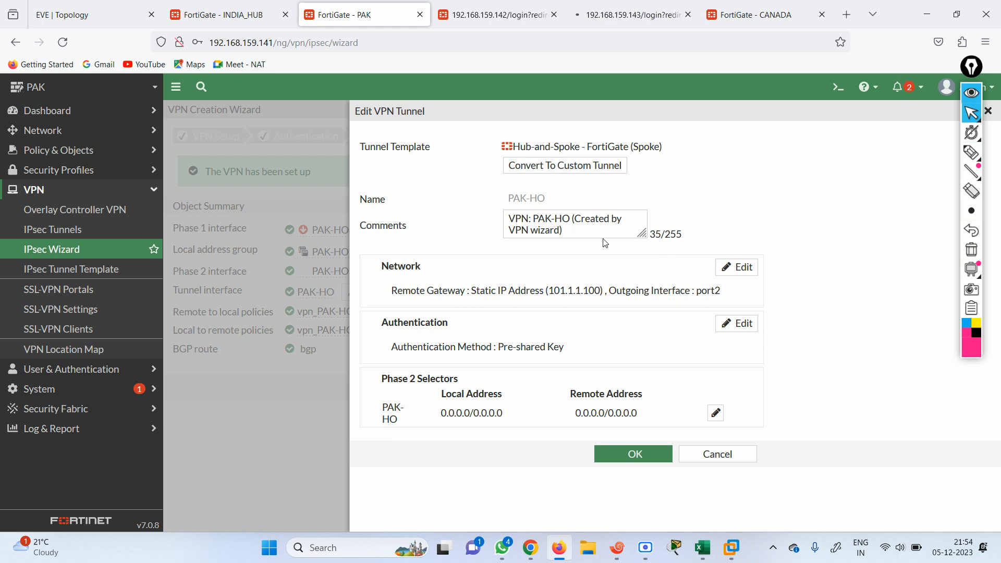
{"action": "left_click", "coordinate": [725, 324]}
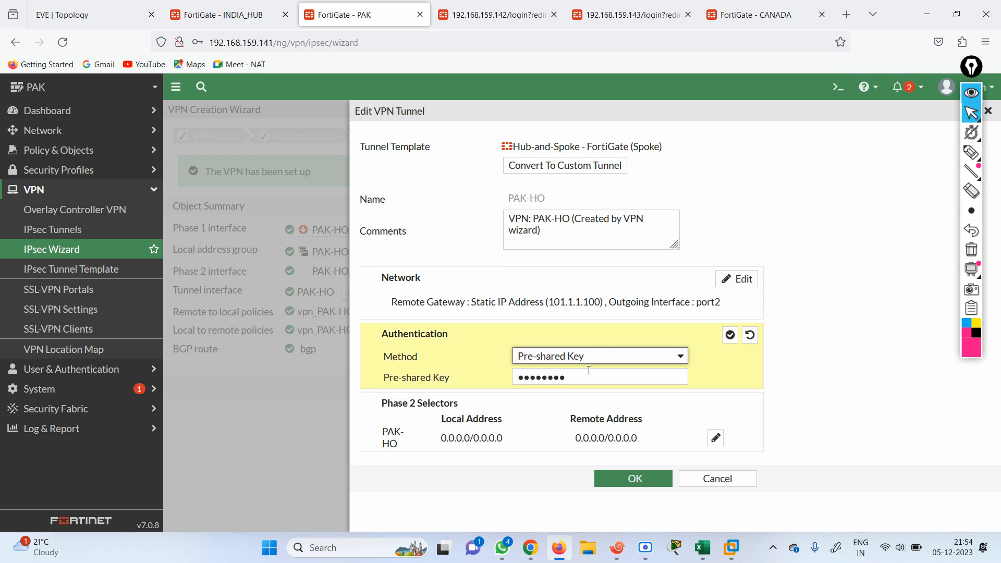
{"action": "left_click", "coordinate": [589, 377]}
{"action": "type", "text": "f"}
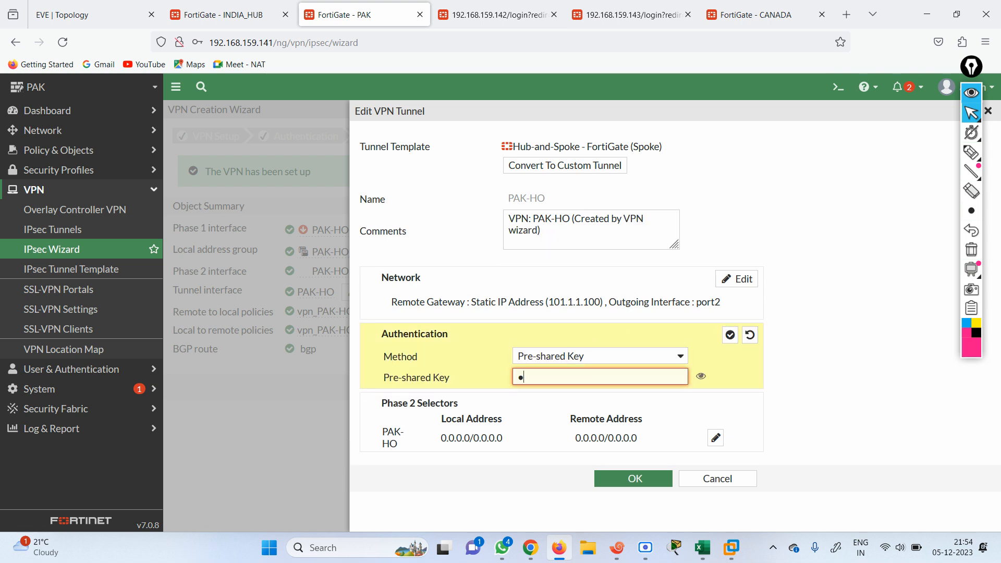
{"action": "type", "text": "●●●●●●"}
{"action": "left_click", "coordinate": [701, 376]}
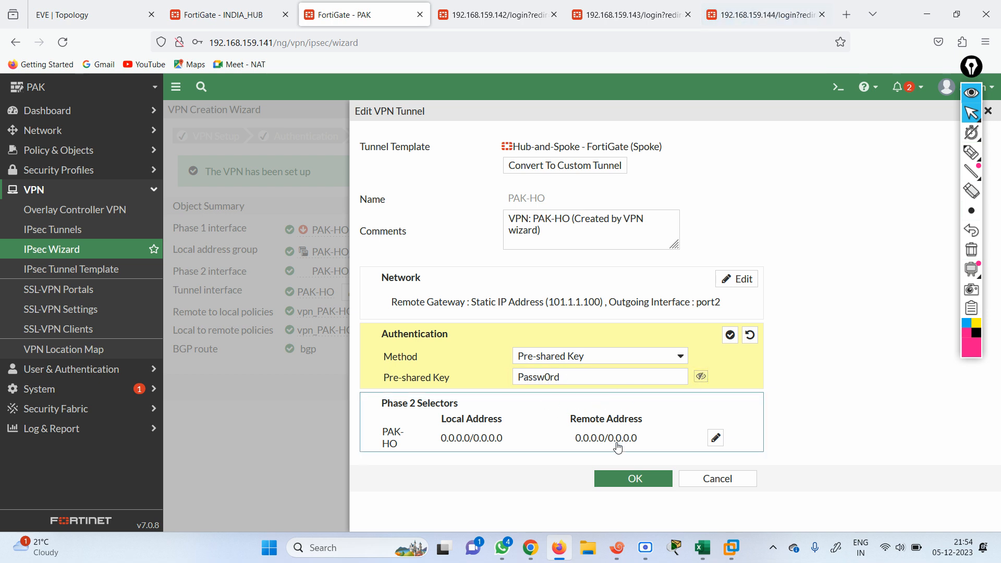
{"action": "left_click", "coordinate": [637, 480]}
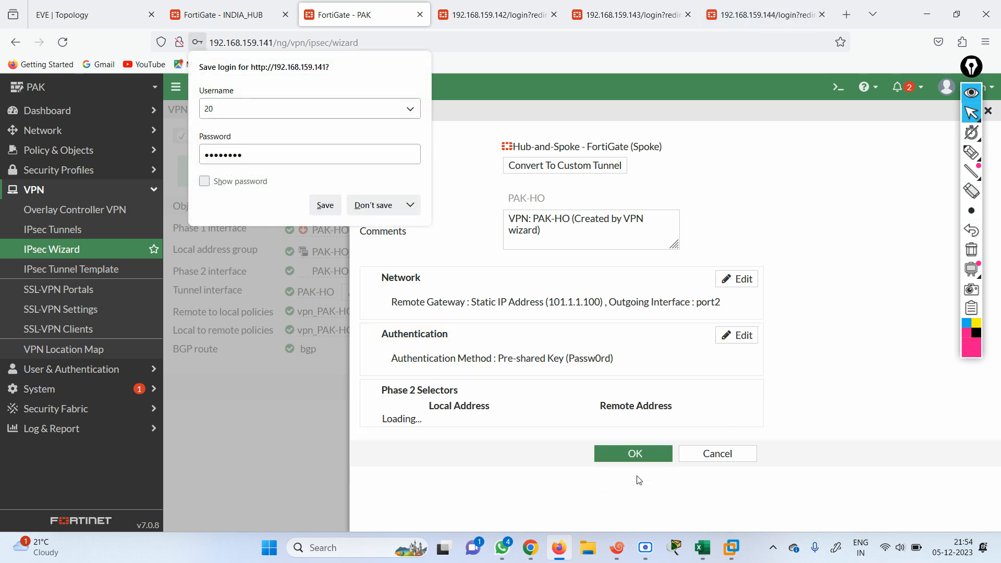
{"action": "left_click", "coordinate": [325, 205]}
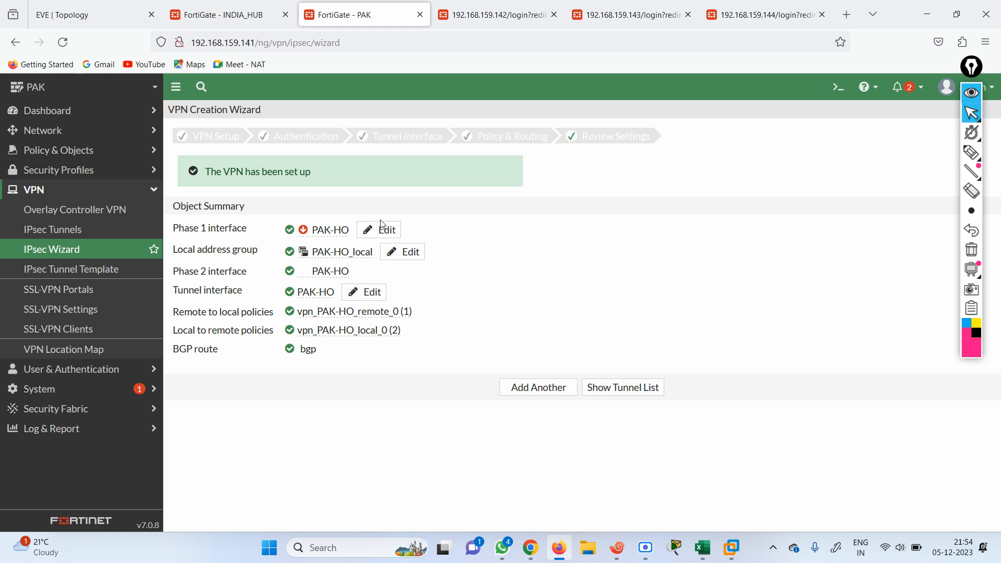
{"action": "left_click", "coordinate": [219, 17]}
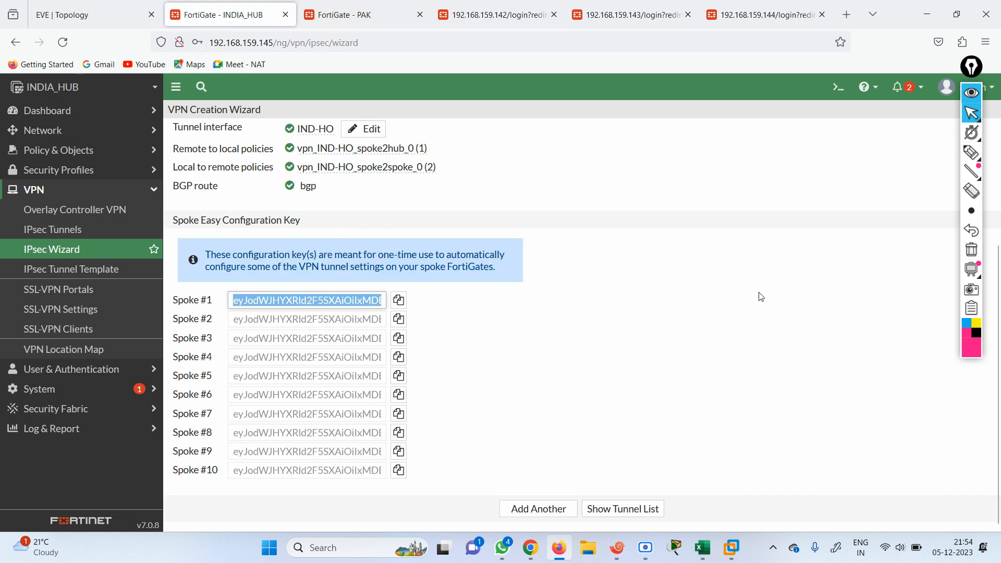
Run 'diagnose debug enable' and 'diagnose debug application ike 1' in INDIA_HUB's console
{"action": "left_click", "coordinate": [834, 97]}
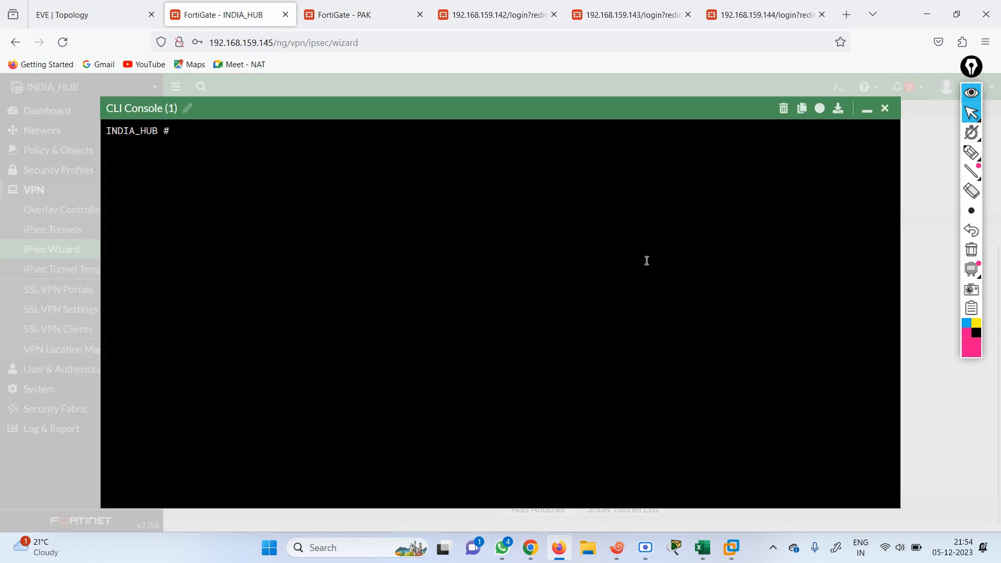
{"action": "type", "text": "diagnose debug enable"}
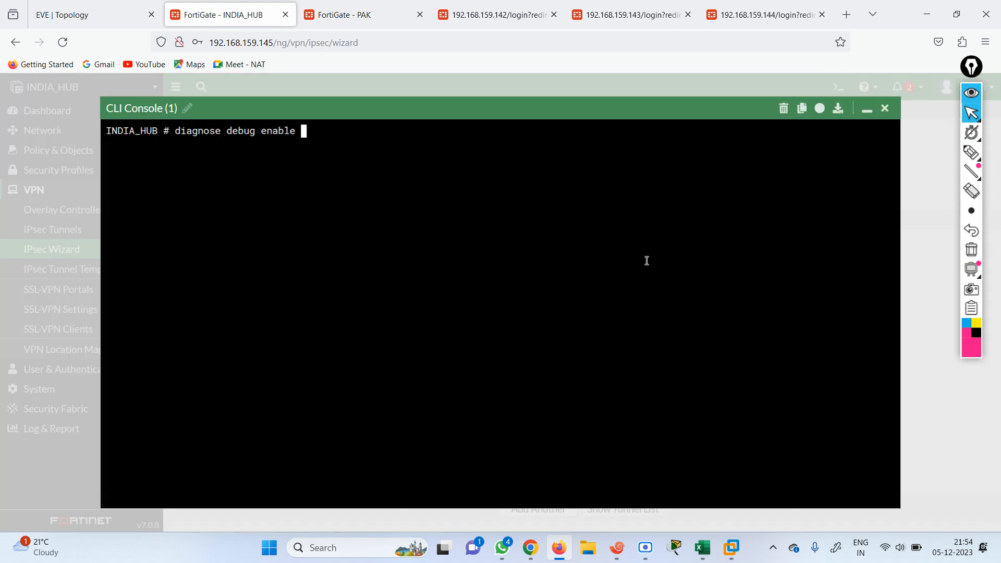
{"action": "key", "text": "Return"}
{"action": "type", "text": "diagnose debug "}
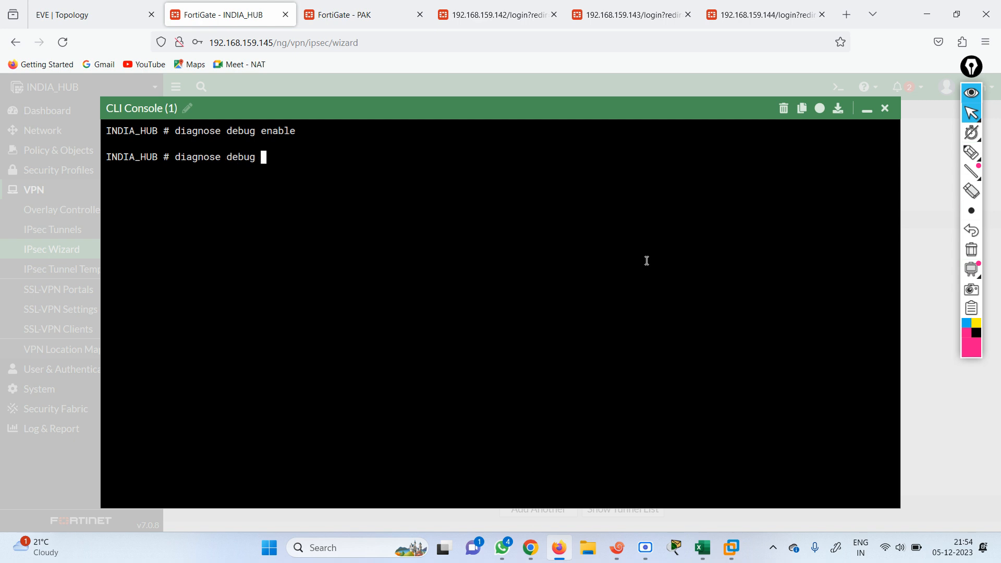
{"action": "type", "text": "application ike"}
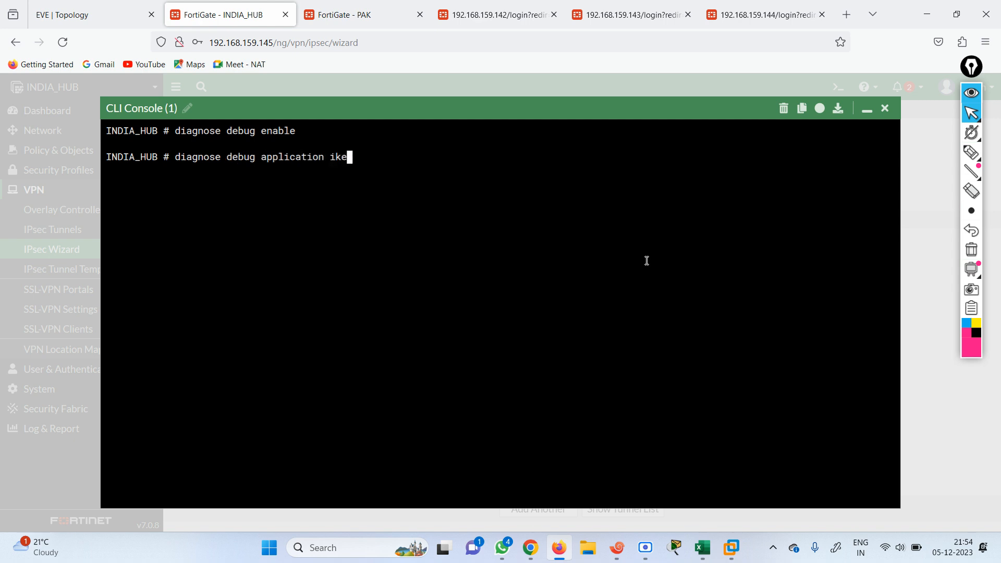
{"action": "type", "text": "-1"}
{"action": "key", "text": "Return"}
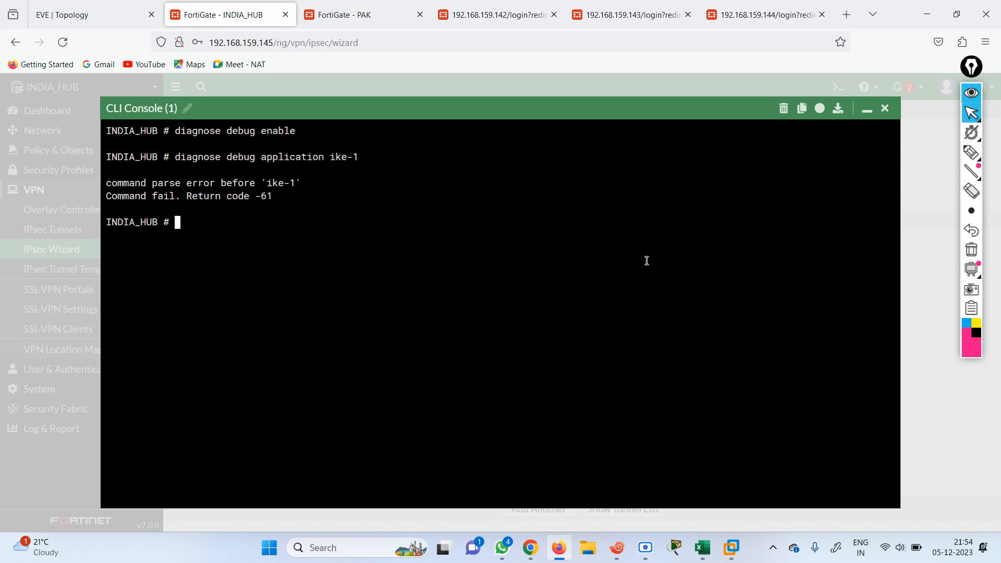
{"action": "key", "text": "Up"}
{"action": "key", "text": "BackSpace"}
{"action": "key", "text": "BackSpace"}
{"action": "type", "text": "1"}
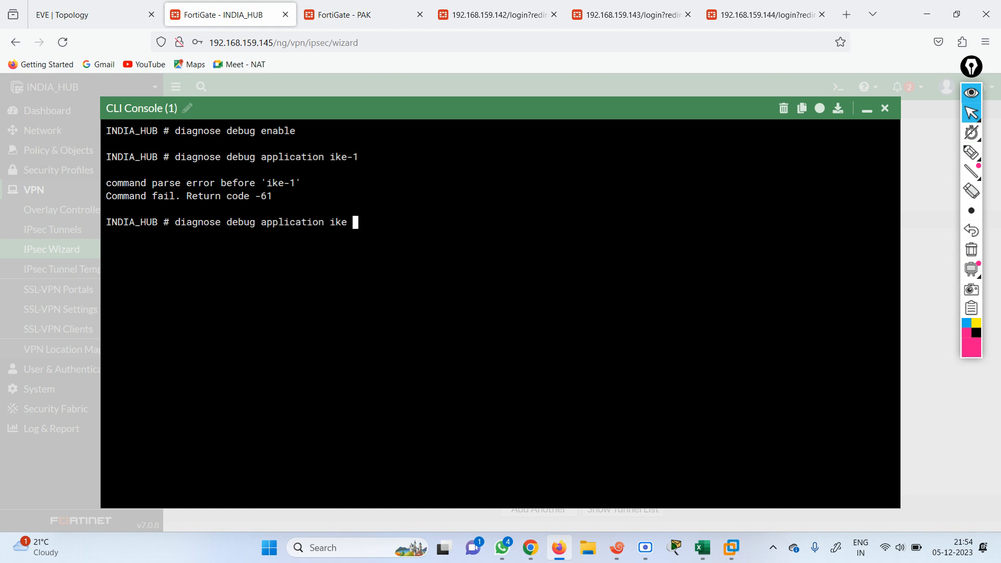
{"action": "key", "text": "Return"}
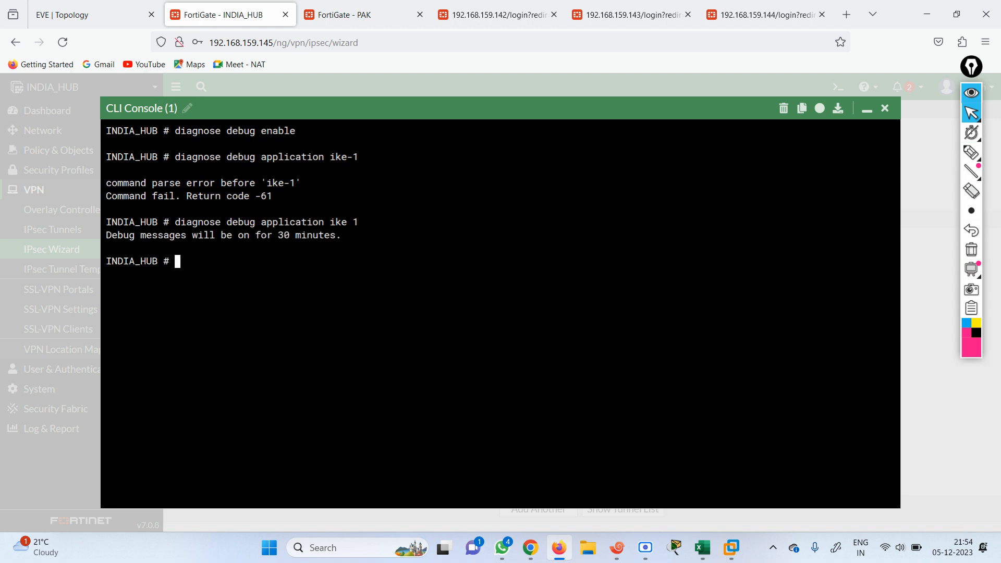
{"action": "left_click", "coordinate": [365, 7]}
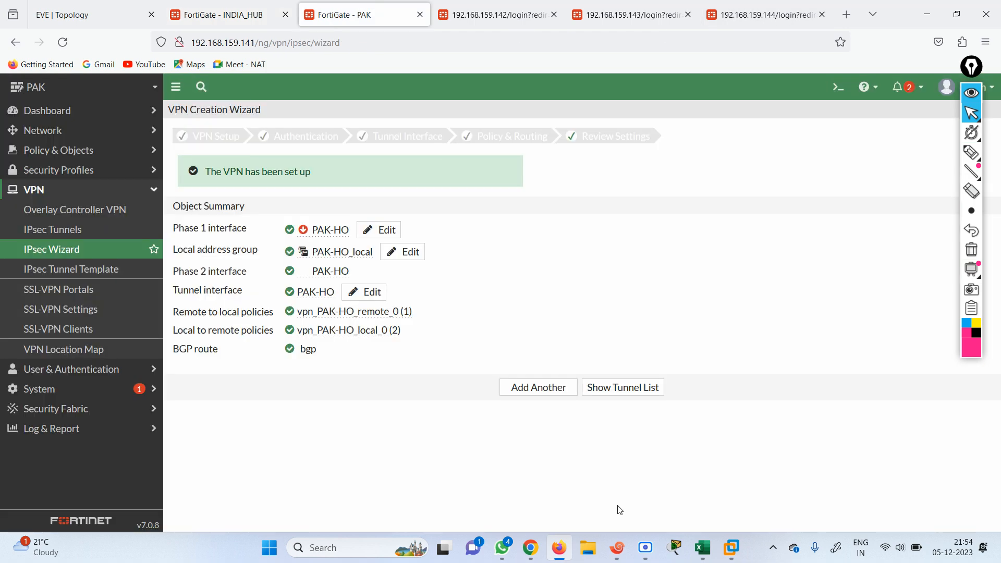
Make several false starts typing an execute command in PAK's console, then close it
{"action": "left_click", "coordinate": [837, 87]}
{"action": "type", "text": "ex"}
{"action": "key", "text": "Return"}
{"action": "type", "text": "p"}
{"action": "key", "text": "BackSpace"}
{"action": "key", "text": "BackSpace"}
{"action": "type", "text": "c p"}
{"action": "key", "text": "BackSpace"}
{"action": "key", "text": "BackSpace"}
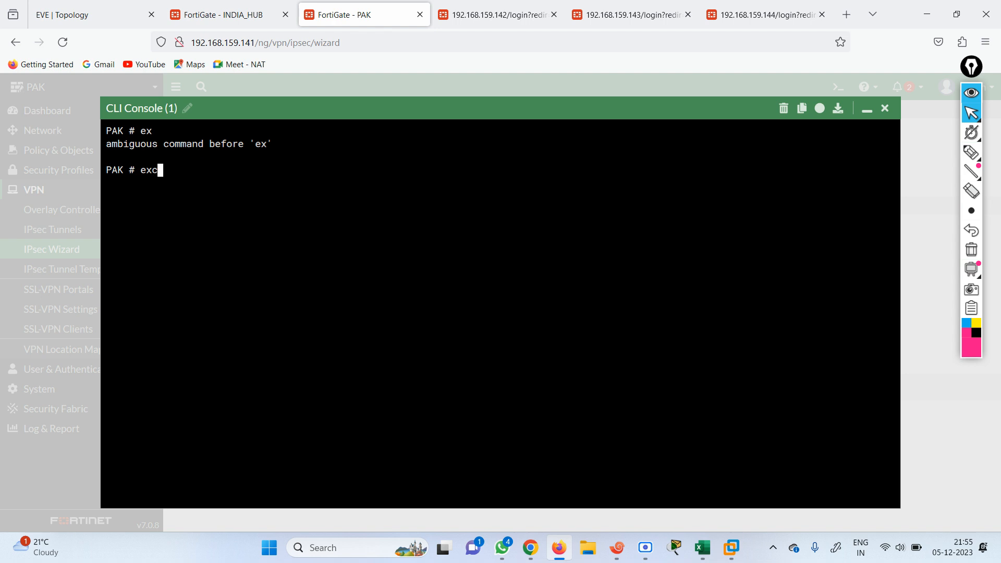
{"action": "key", "text": "BackSpace"}
{"action": "key", "text": "BackSpace"}
{"action": "key", "text": "BackSpace"}
{"action": "type", "text": "exc"}
{"action": "key", "text": "BackSpace"}
{"action": "key", "text": "BackSpace"}
{"action": "key", "text": "BackSpace"}
{"action": "type", "text": "ex"}
{"action": "key", "text": "BackSpace"}
{"action": "key", "text": "BackSpace"}
{"action": "type", "text": "exc"}
{"action": "key", "text": "BackSpace"}
{"action": "key", "text": "BackSpace"}
{"action": "key", "text": "BackSpace"}
{"action": "left_click", "coordinate": [884, 109]}
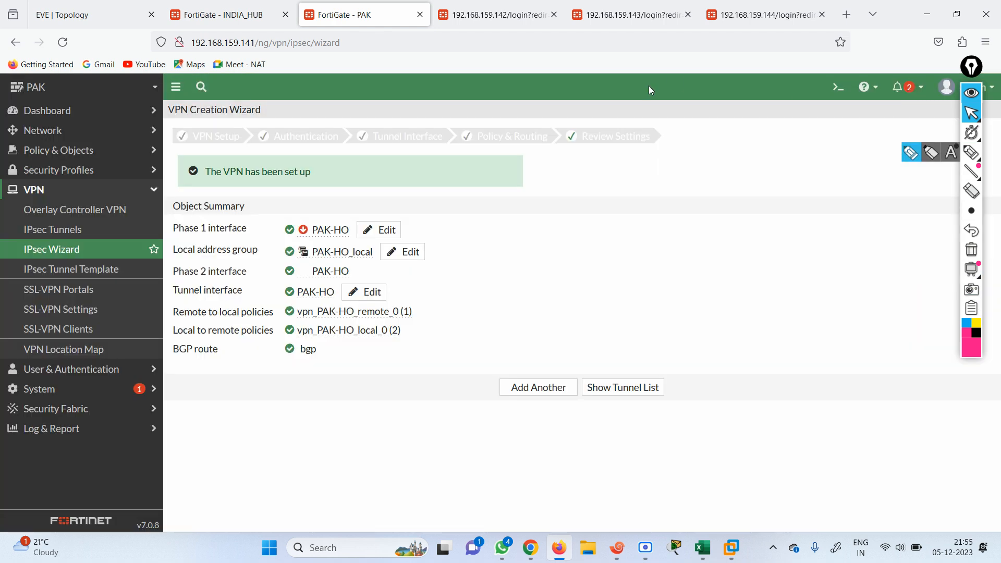
Run 'execute ping 192.168.101.1' from PAK's console and bring up INDIA_HUB's debug console
{"action": "left_click", "coordinate": [836, 88]}
{"action": "type", "text": "execute PI"}
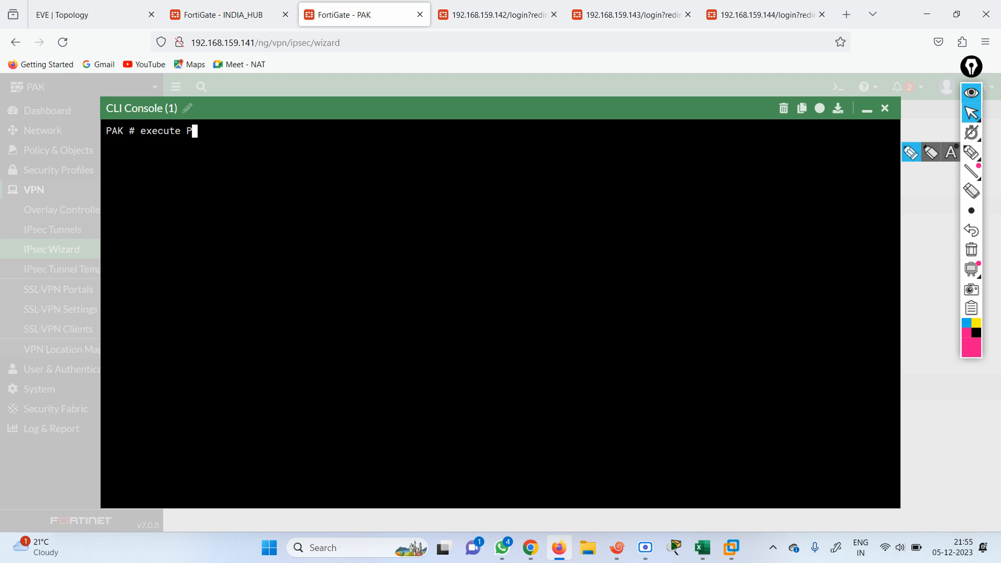
{"action": "key", "text": "BackSpace"}
{"action": "type", "text": "ping 192.168."}
{"action": "left_click", "coordinate": [62, 12]}
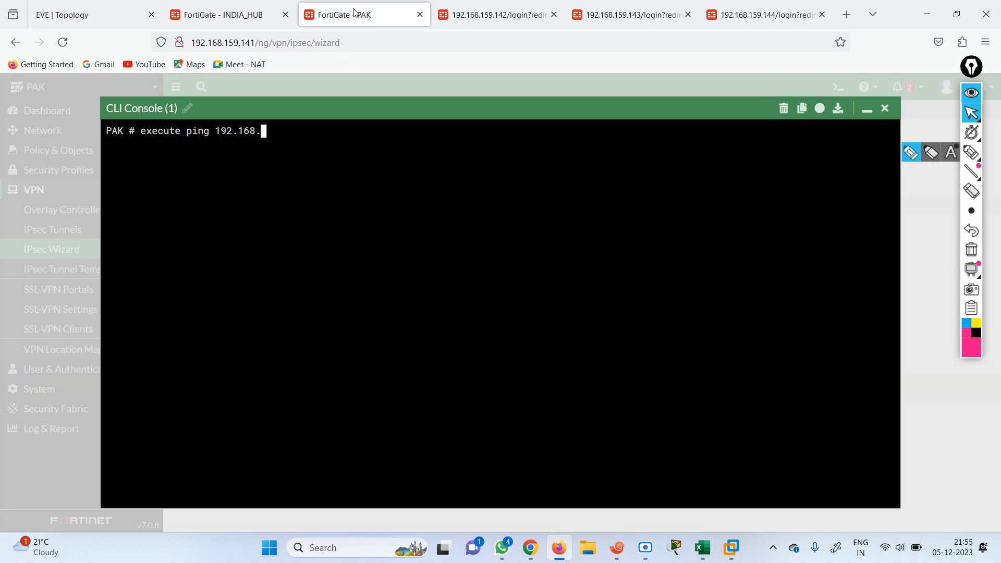
{"action": "left_click", "coordinate": [354, 14]}
{"action": "type", "text": "101.1"}
{"action": "key", "text": "Return"}
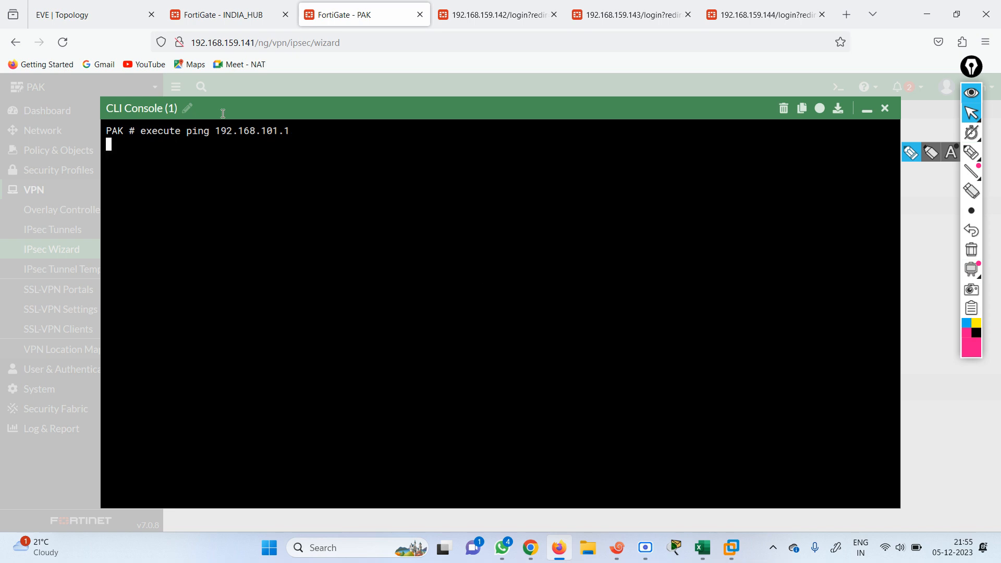
{"action": "left_click", "coordinate": [122, 19]}
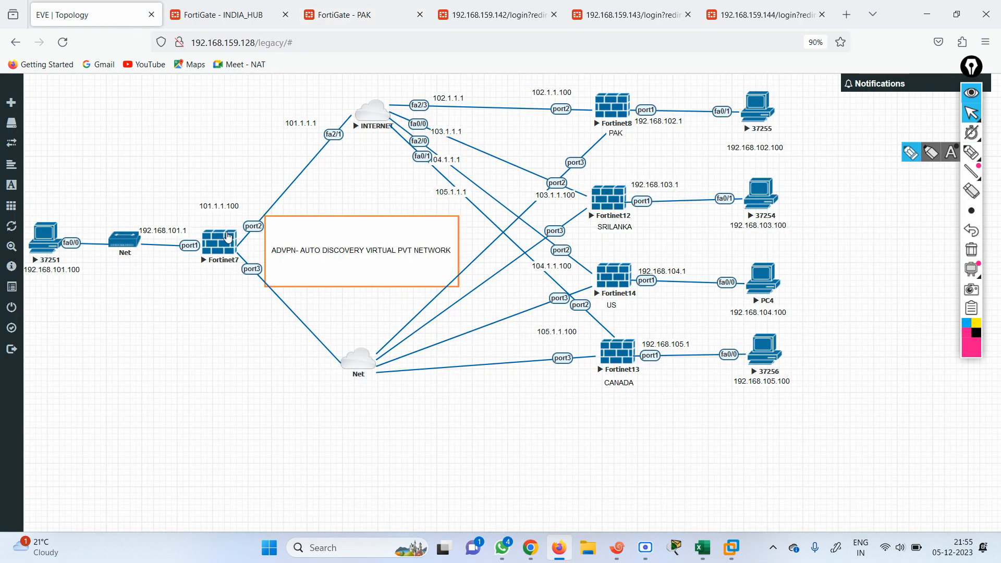
{"action": "left_click", "coordinate": [183, 17]}
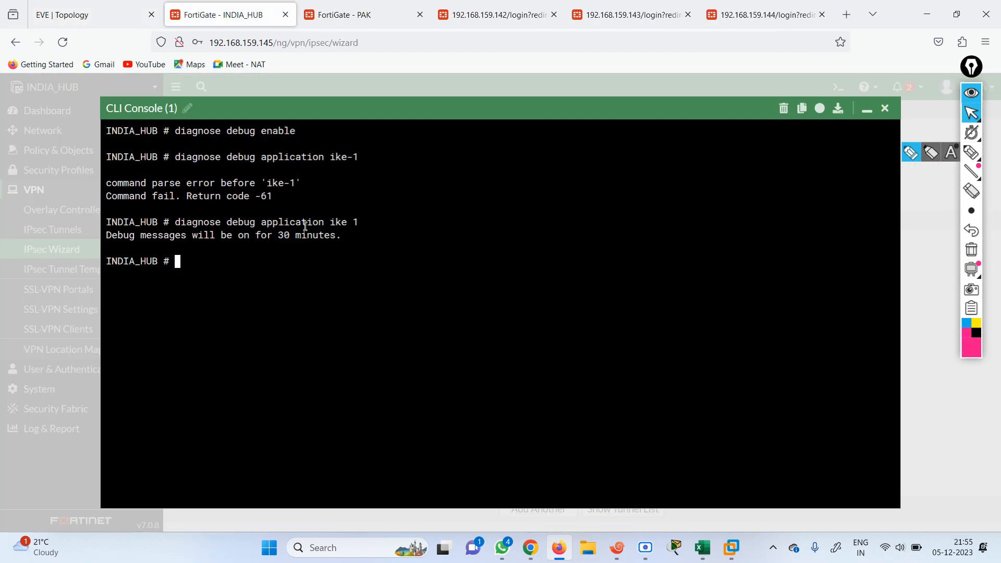
On PAK, stop the failing ping and ping 192.168.101.100 instead
{"action": "key", "text": "Up"}
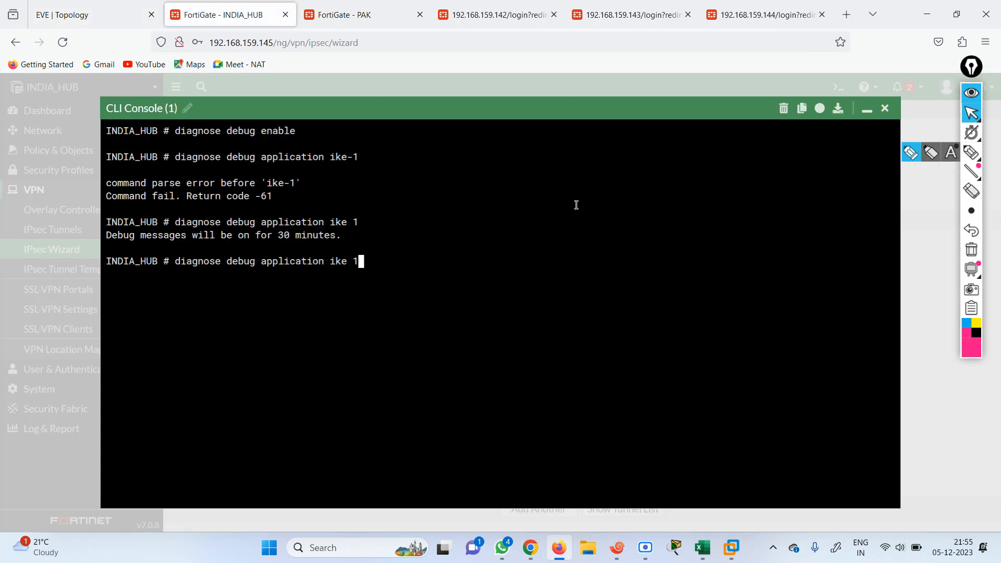
{"action": "left_click", "coordinate": [358, 17]}
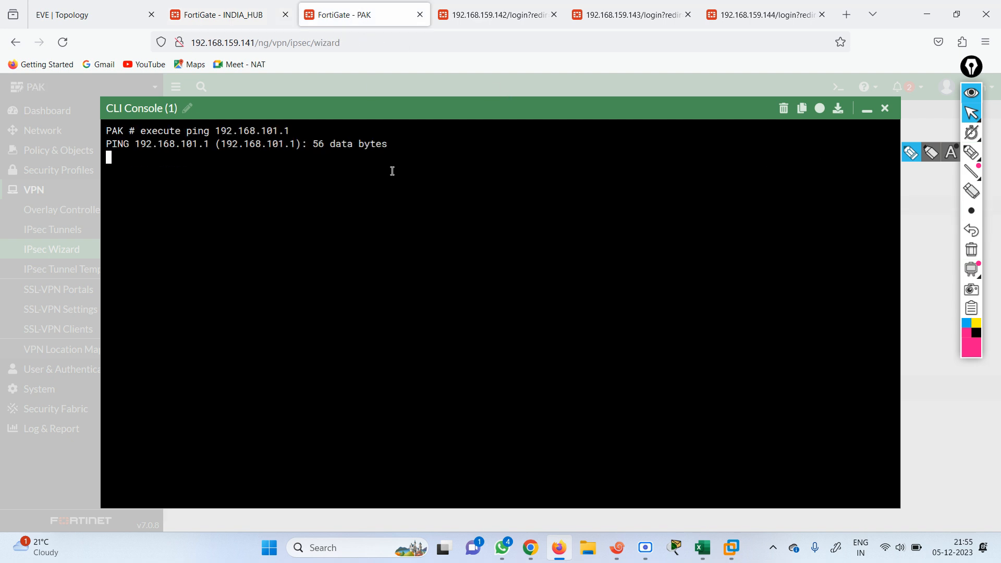
{"action": "key", "text": "ctrl+c"}
{"action": "key", "text": "Up"}
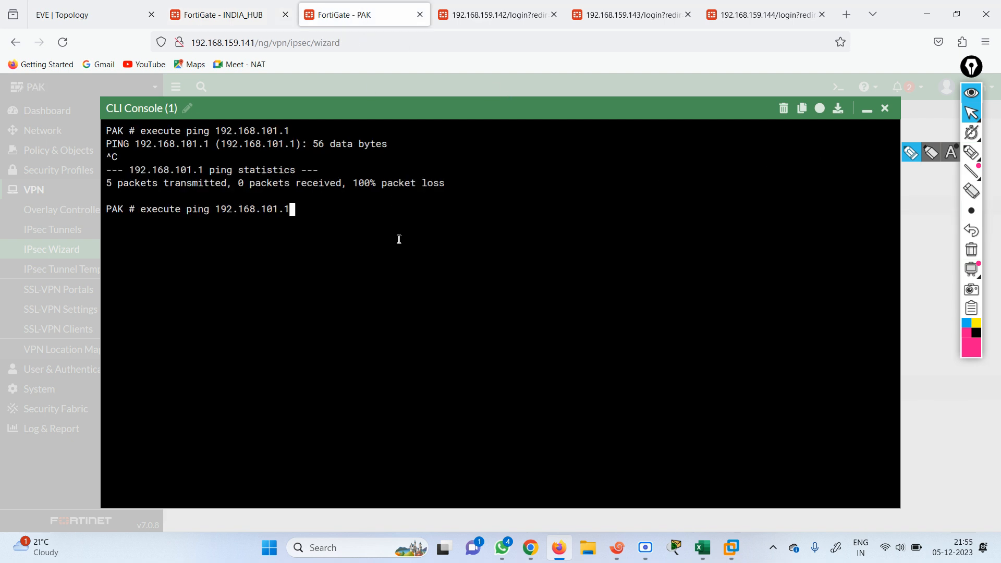
{"action": "type", "text": "00"}
{"action": "key", "text": "Return"}
Enable debug output on INDIA_HUB with diagnose debug enable
{"action": "left_click", "coordinate": [238, 4]}
{"action": "key", "text": "BackSpace"}
{"action": "key", "text": "BackSpace"}
{"action": "key", "text": "BackSpace"}
{"action": "key", "text": "BackSpace"}
{"action": "key", "text": "BackSpace"}
{"action": "key", "text": "BackSpace"}
{"action": "key", "text": "BackSpace"}
{"action": "key", "text": "BackSpace"}
{"action": "key", "text": "BackSpace"}
{"action": "key", "text": "BackSpace"}
{"action": "key", "text": "BackSpace"}
{"action": "key", "text": "BackSpace"}
{"action": "key", "text": "BackSpace"}
{"action": "key", "text": "BackSpace"}
{"action": "key", "text": "BackSpace"}
{"action": "key", "text": "BackSpace"}
{"action": "key", "text": "BackSpace"}
{"action": "key", "text": "BackSpace"}
{"action": "key", "text": "BackSpace"}
{"action": "key", "text": "BackSpace"}
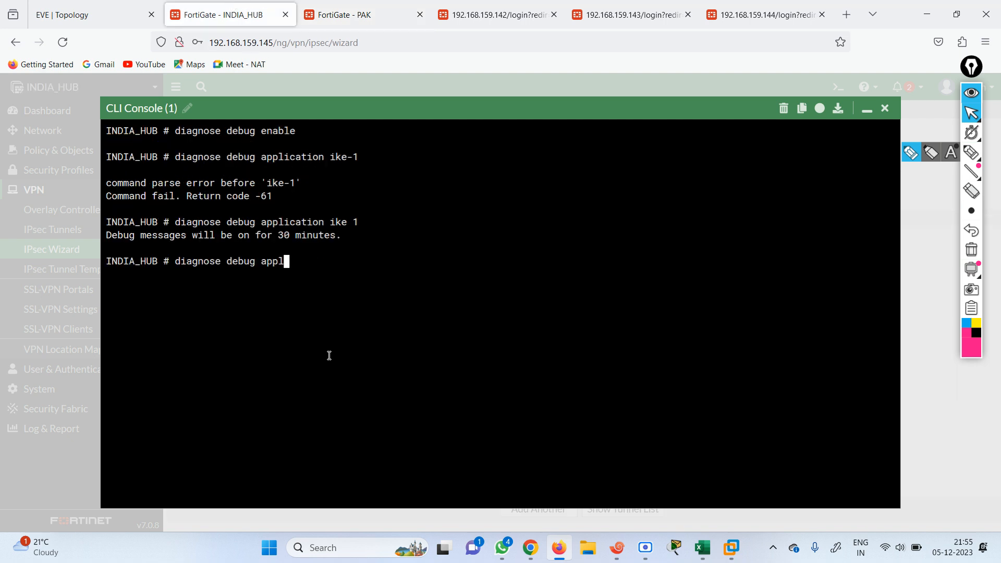
{"action": "type", "text": "diagnose debug enable"}
{"action": "key", "text": "Return"}
Set IKE application debugging to level 1 on the hub, then close the console
{"action": "type", "text": "dwe"}
{"action": "key", "text": "BackSpace"}
{"action": "key", "text": "BackSpace"}
{"action": "type", "text": "iagnose debug application "}
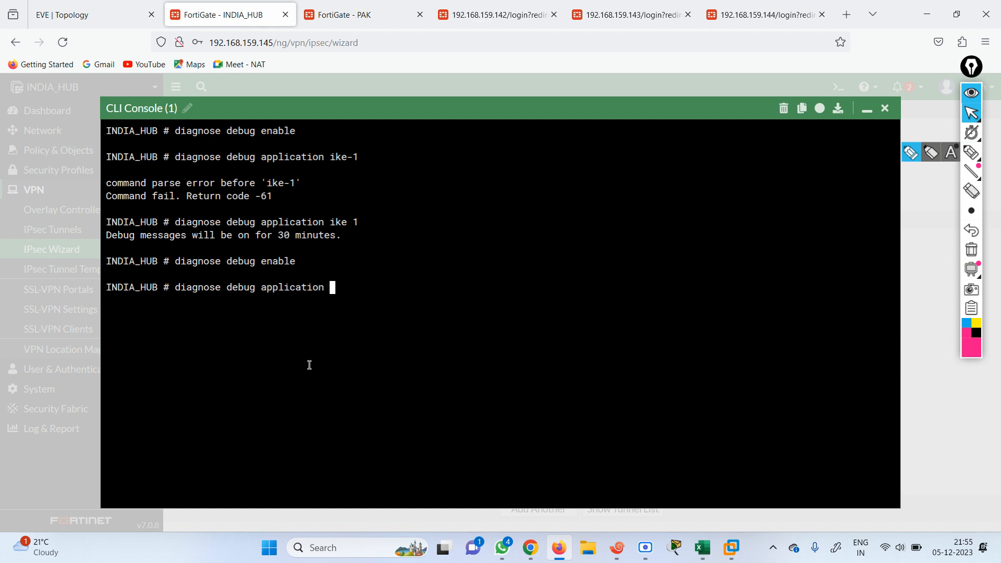
{"action": "type", "text": "ipsmonitor"}
{"action": "key", "text": "Tab"}
{"action": "key", "text": "Tab"}
{"action": "key", "text": "BackSpace"}
{"action": "key", "text": "BackSpace"}
{"action": "key", "text": "BackSpace"}
{"action": "key", "text": "BackSpace"}
{"action": "key", "text": "BackSpace"}
{"action": "key", "text": "BackSpace"}
{"action": "type", "text": "ike"}
{"action": "key", "text": "question"}
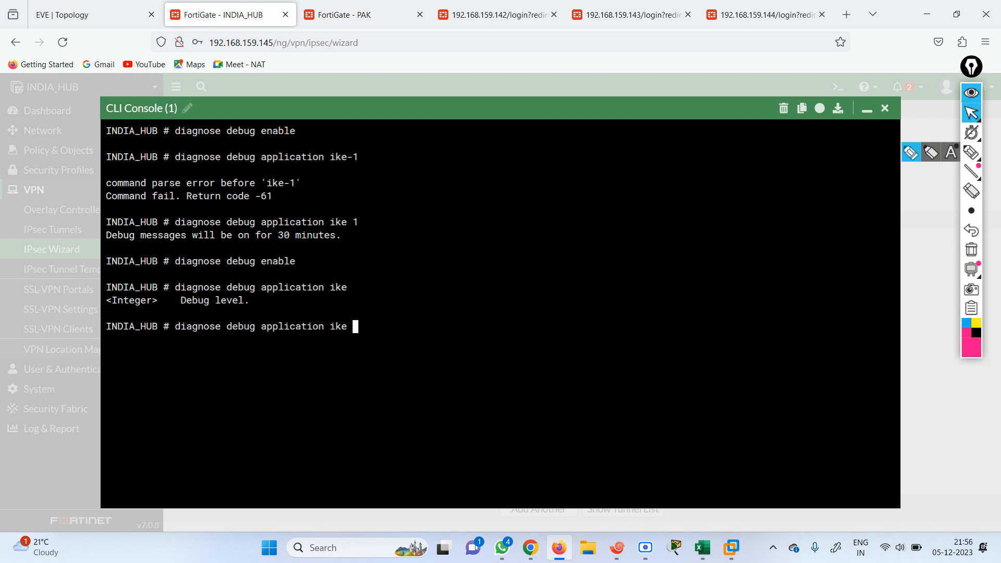
{"action": "type", "text": "1"}
{"action": "key", "text": "Return"}
{"action": "key", "text": "Return"}
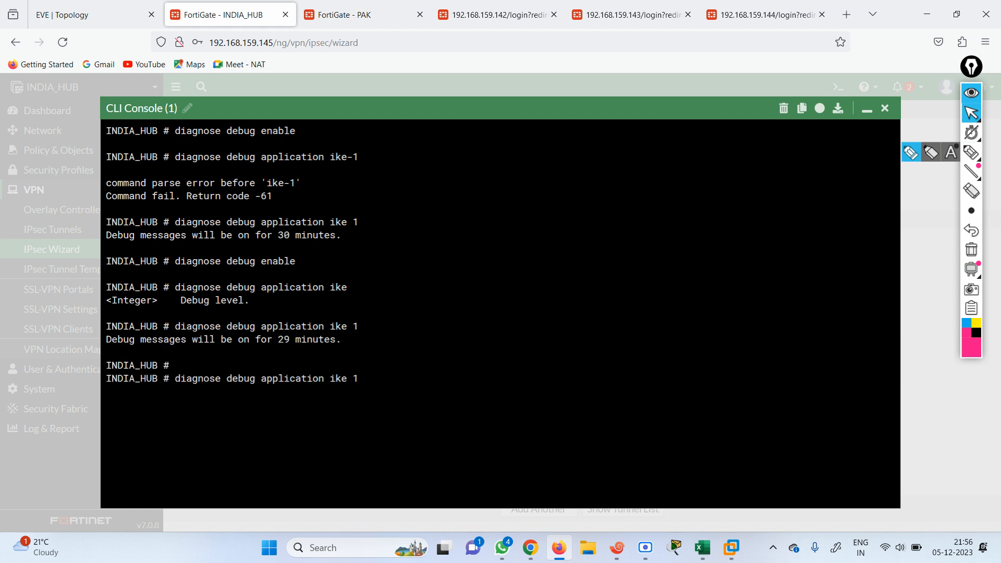
{"action": "key", "text": "BackSpace"}
{"action": "key", "text": "BackSpace"}
{"action": "key", "text": "BackSpace"}
{"action": "key", "text": "BackSpace"}
{"action": "key", "text": "BackSpace"}
{"action": "key", "text": "BackSpace"}
{"action": "key", "text": "BackSpace"}
{"action": "key", "text": "BackSpace"}
{"action": "key", "text": "BackSpace"}
{"action": "key", "text": "BackSpace"}
{"action": "key", "text": "BackSpace"}
{"action": "key", "text": "BackSpace"}
{"action": "key", "text": "BackSpace"}
{"action": "key", "text": "BackSpace"}
{"action": "key", "text": "BackSpace"}
{"action": "key", "text": "BackSpace"}
{"action": "key", "text": "BackSpace"}
{"action": "key", "text": "BackSpace"}
{"action": "key", "text": "BackSpace"}
{"action": "key", "text": "BackSpace"}
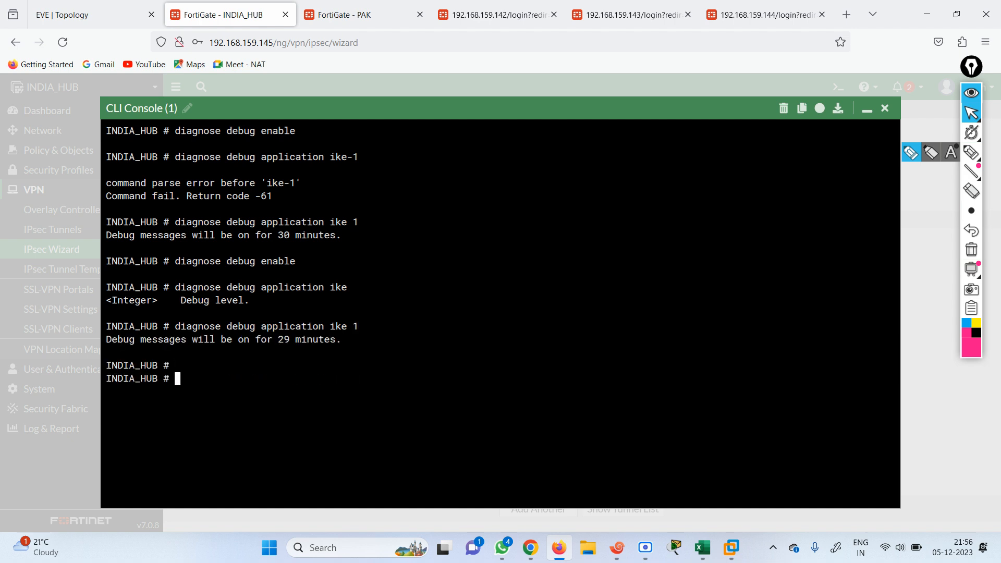
{"action": "left_click", "coordinate": [881, 109]}
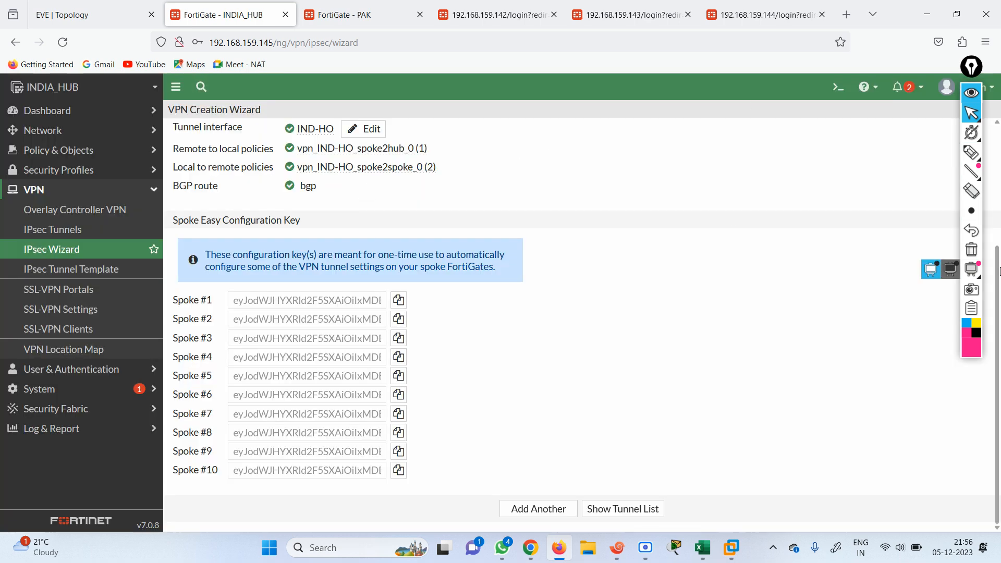
Re-enter the pre-shared key in the IND-HO tunnel's authentication settings and save it
{"action": "scroll", "coordinate": [840, 268], "scroll_direction": "up", "scroll_amount": 3}
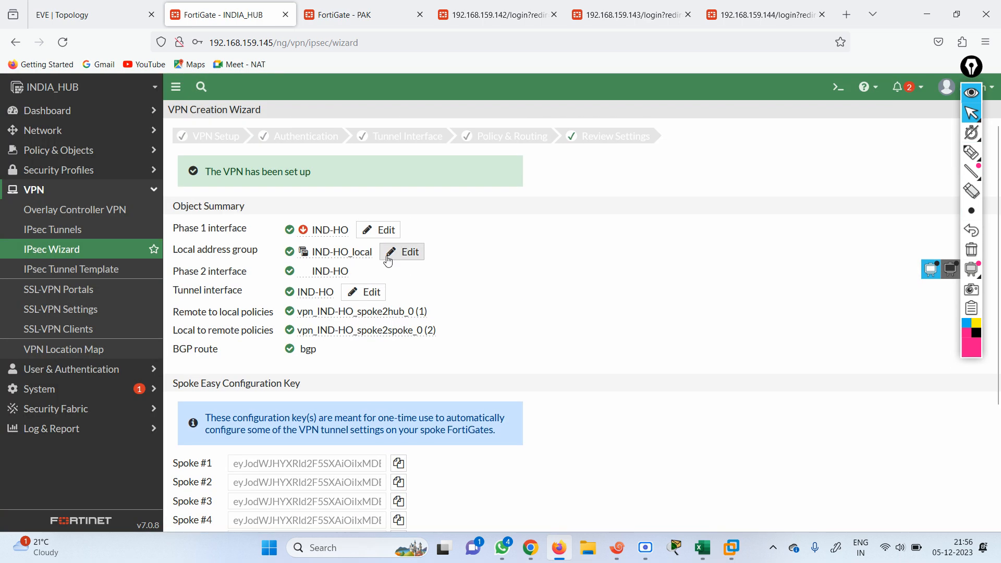
{"action": "left_click", "coordinate": [379, 230]}
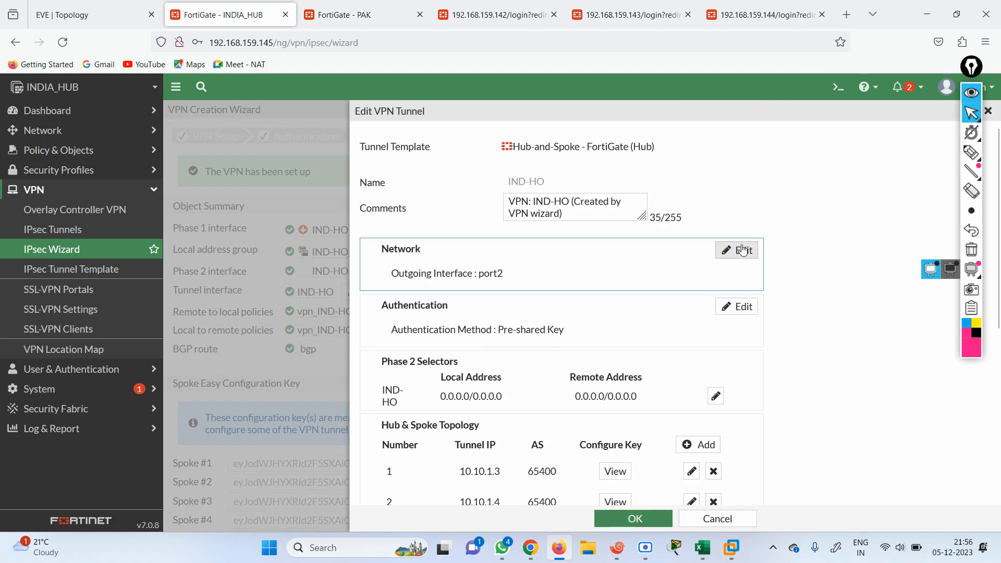
{"action": "left_click", "coordinate": [724, 308]}
{"action": "left_click", "coordinate": [580, 361]}
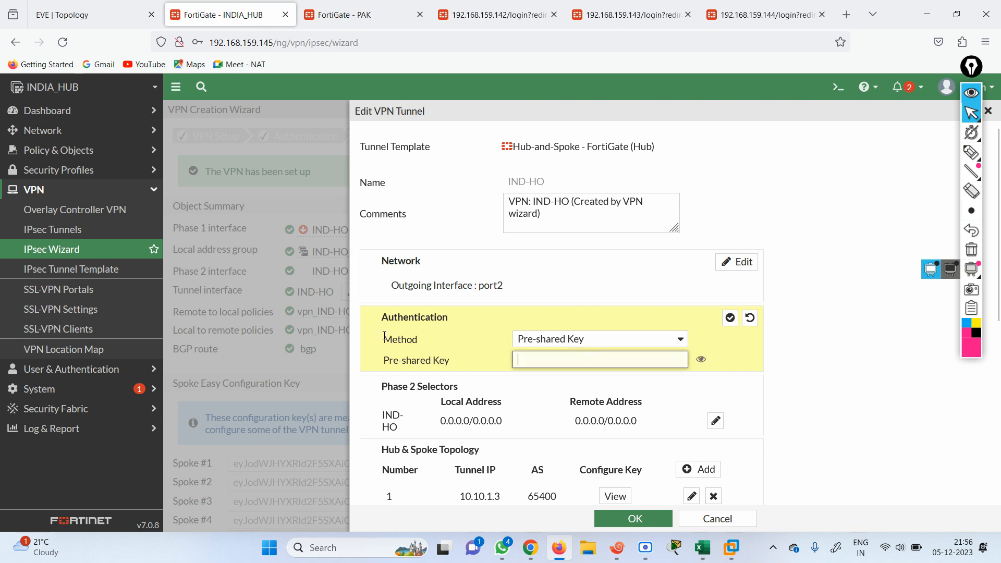
{"action": "type", "text": "fortinet"}
{"action": "left_click", "coordinate": [634, 519]}
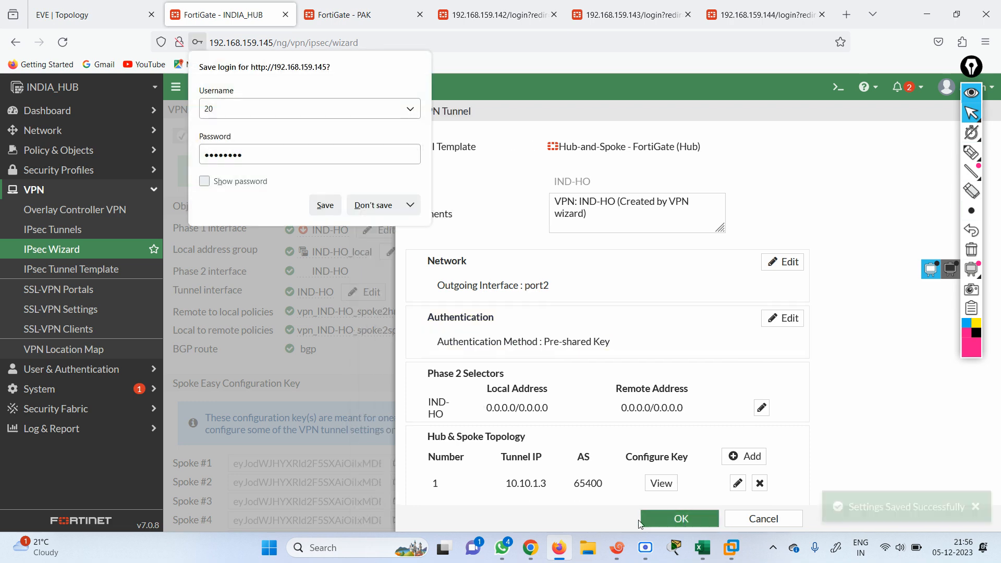
{"action": "left_click", "coordinate": [374, 205]}
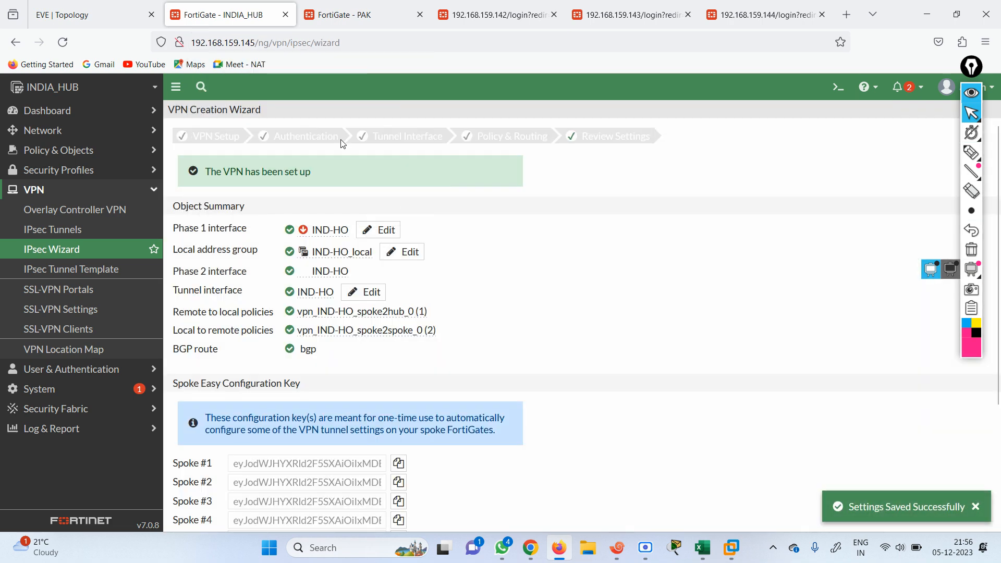
{"action": "left_click", "coordinate": [273, 45]}
Review the IND-HO tunnel, then add an IPsec monitor to the dashboard
{"action": "key", "text": "Return"}
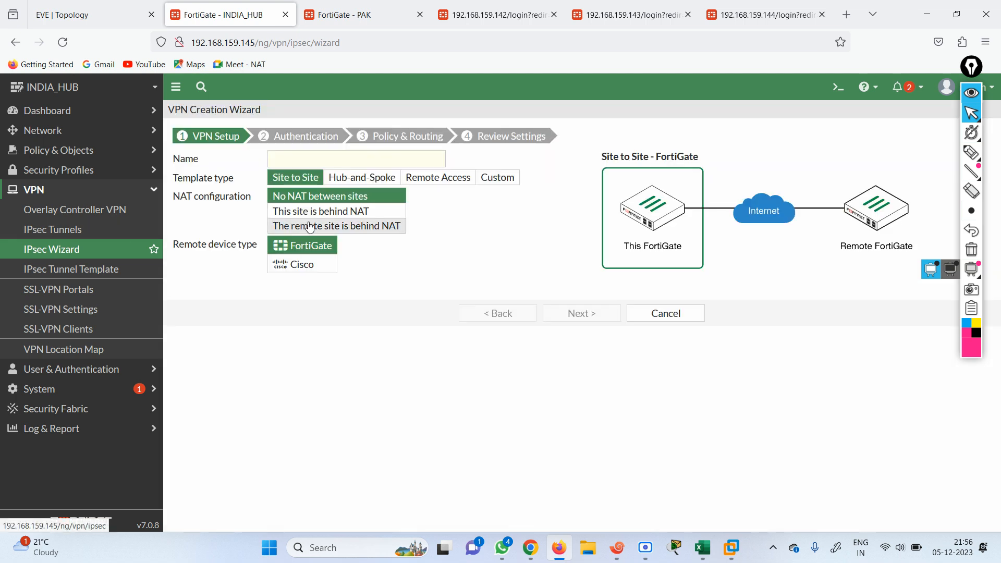
{"action": "left_click", "coordinate": [58, 236]}
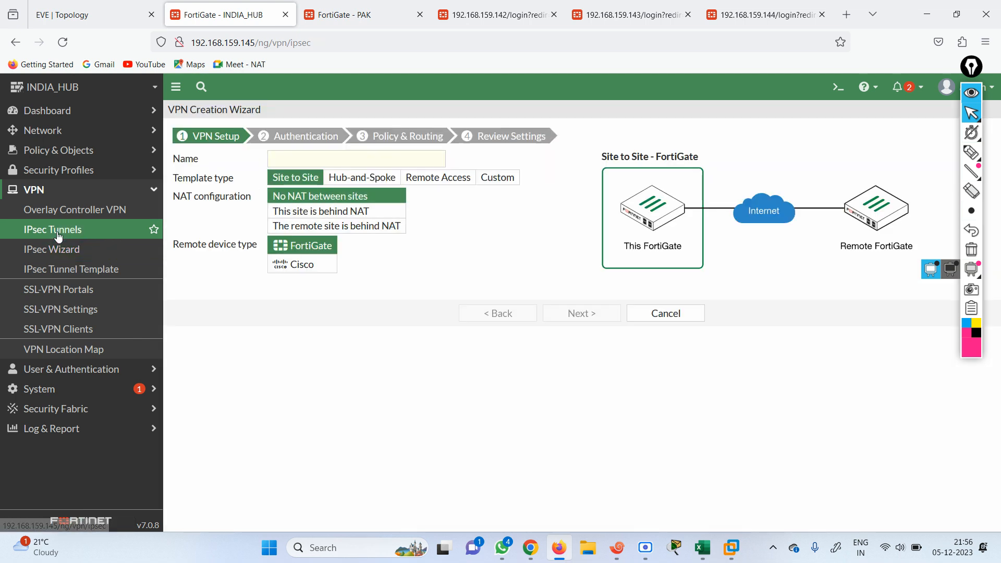
{"action": "left_click", "coordinate": [245, 186]}
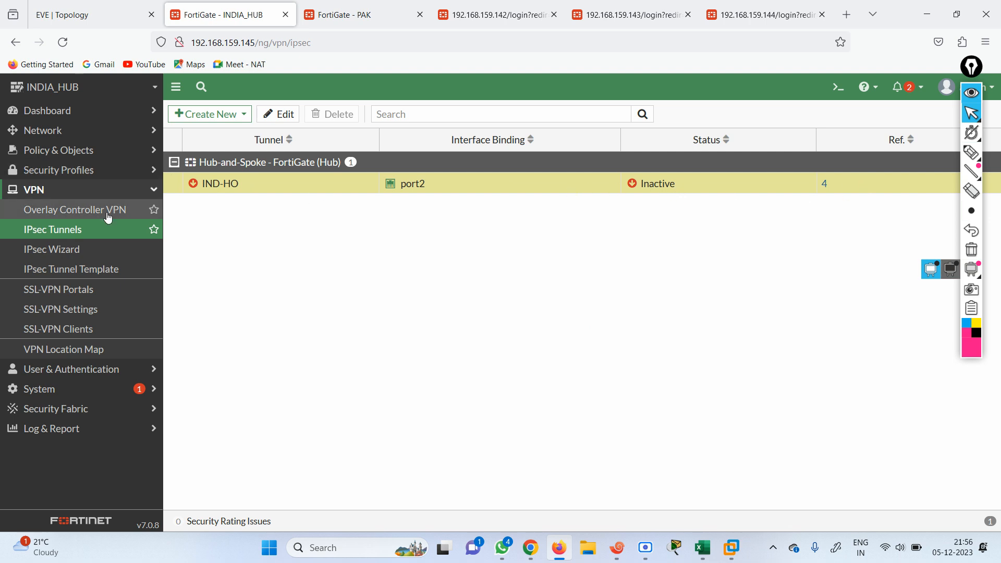
{"action": "left_click", "coordinate": [59, 112]}
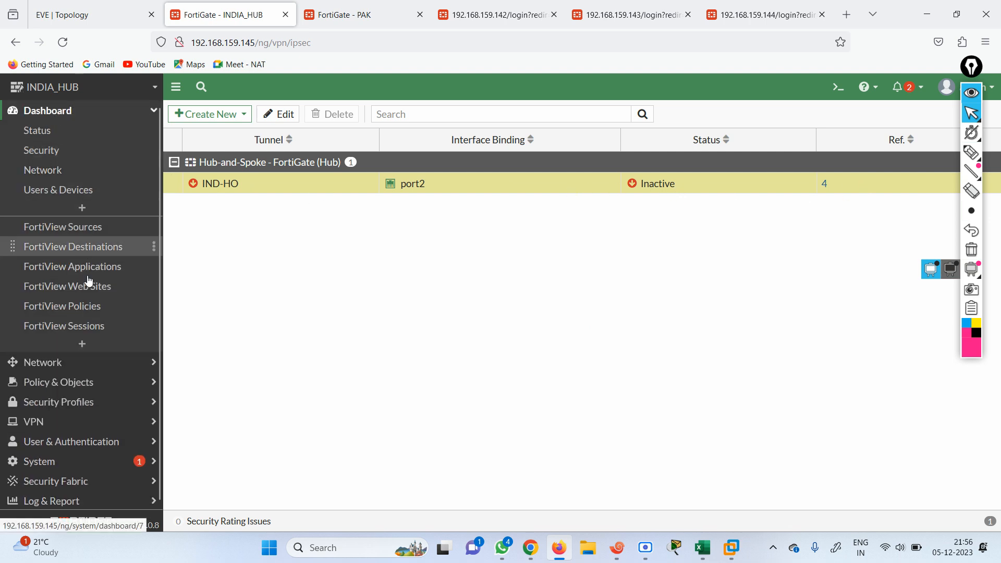
{"action": "left_click", "coordinate": [82, 344]}
{"action": "left_click", "coordinate": [415, 142]}
{"action": "type", "text": "ipsec"}
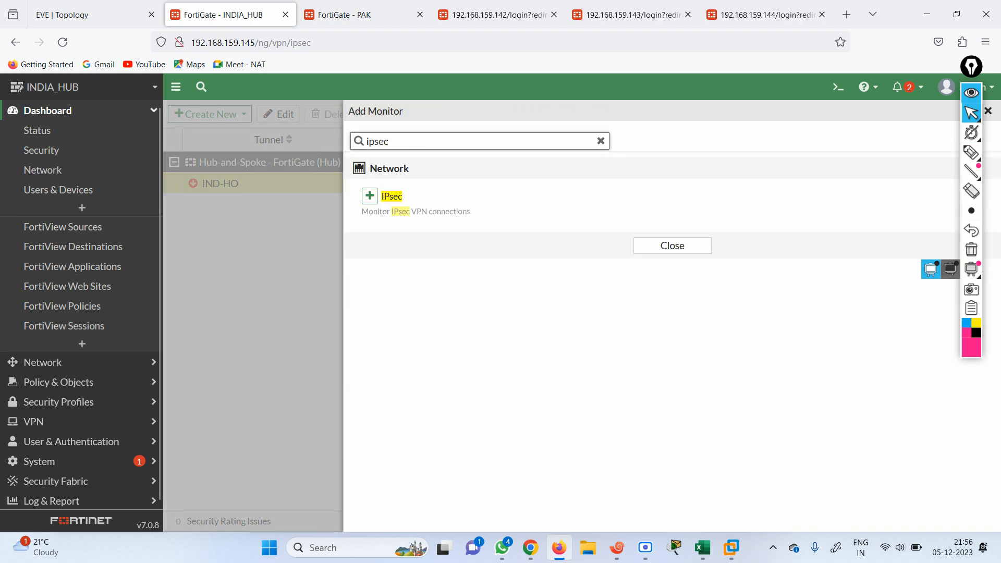
{"action": "left_click", "coordinate": [370, 195]}
{"action": "left_click", "coordinate": [637, 217]}
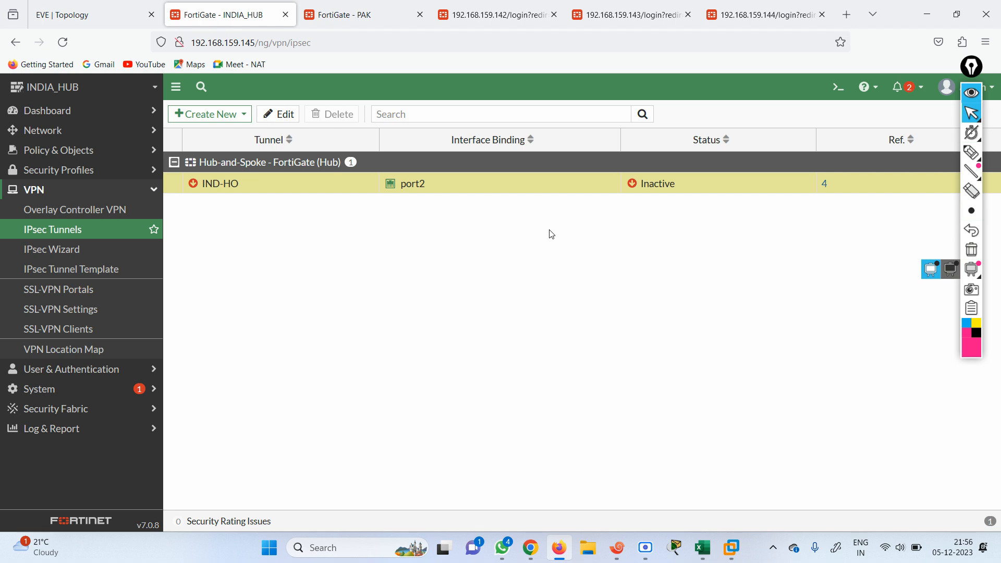
Check the IPsec Monitor shows IND-HO_0 up to 102.1.1.100, then view the EVE topology
{"action": "left_click", "coordinate": [55, 111]}
{"action": "left_click", "coordinate": [80, 347]}
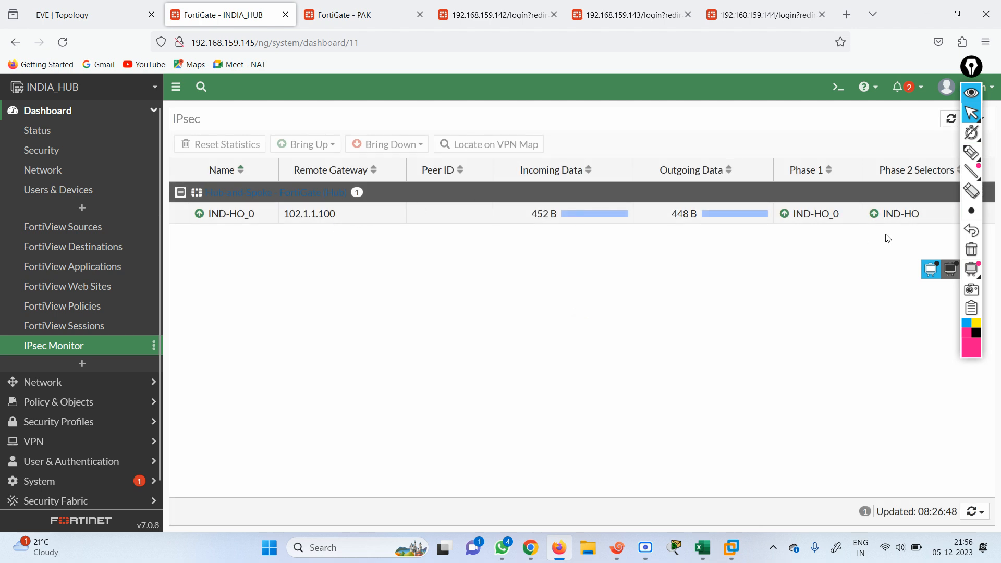
{"action": "left_click", "coordinate": [970, 94]}
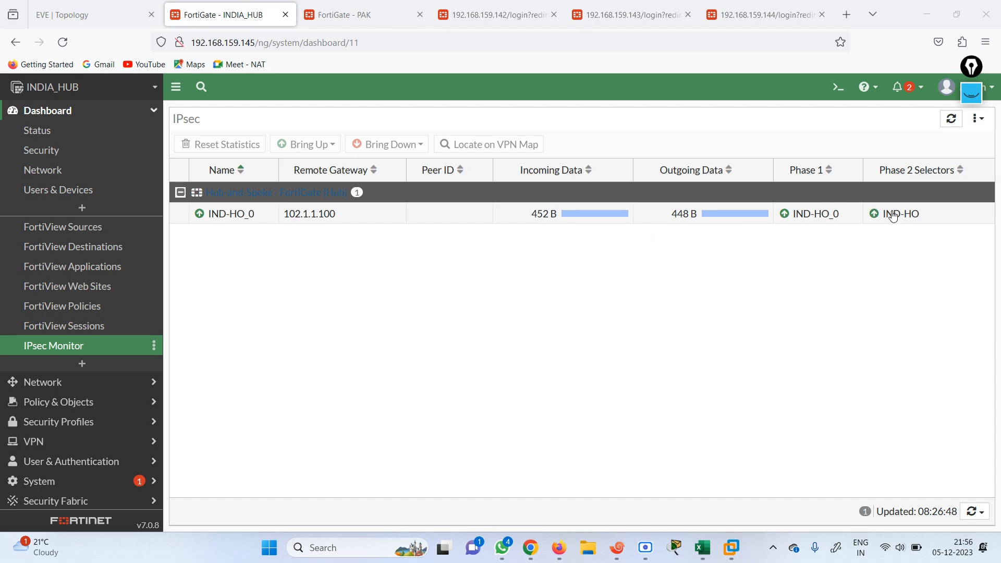
{"action": "left_click", "coordinate": [94, 15]}
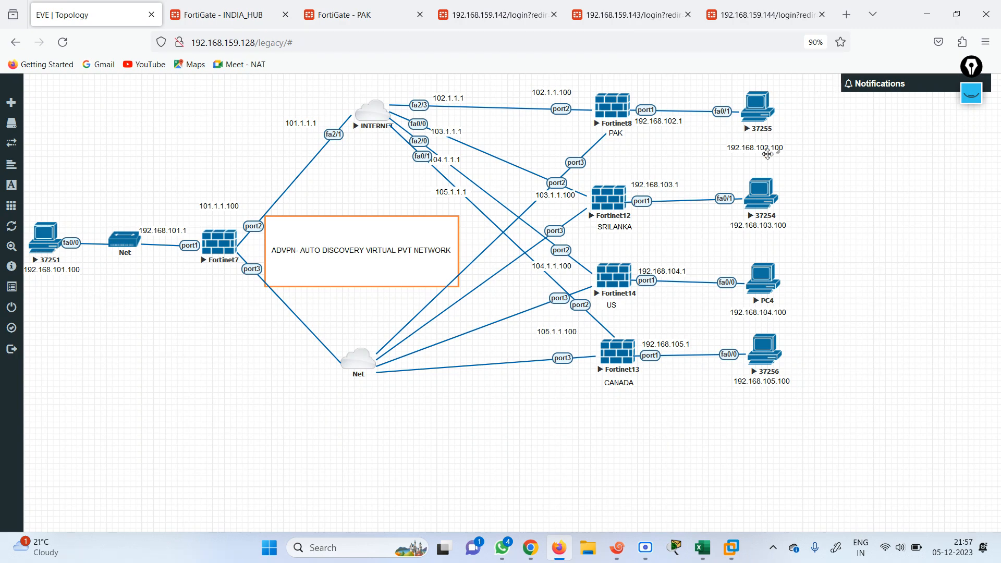
Ping 192.168.102.100 from the INDIA LOCAL session in Xshell; it fails with 0/5 replies
{"action": "left_click", "coordinate": [617, 547]}
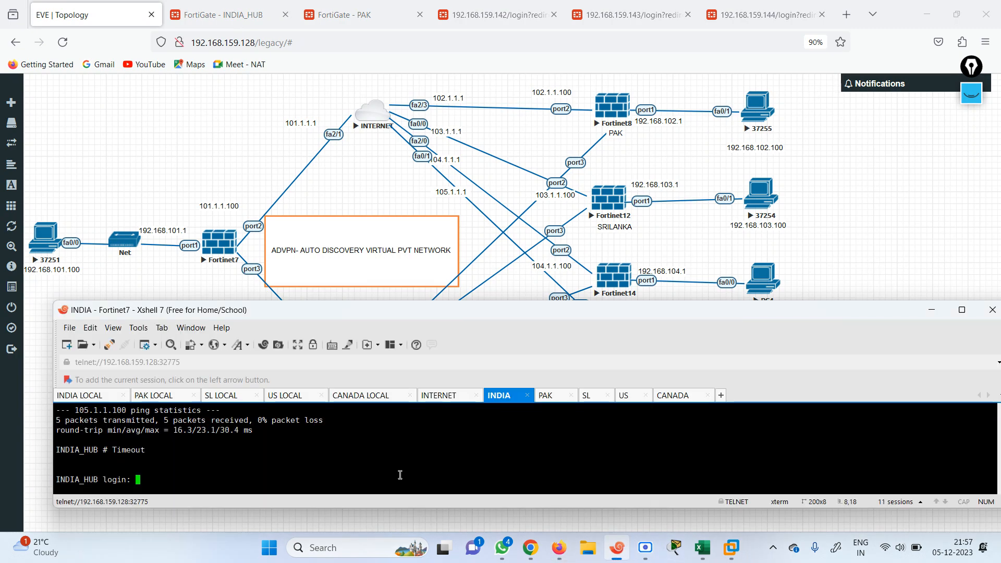
{"action": "left_click", "coordinate": [87, 396]}
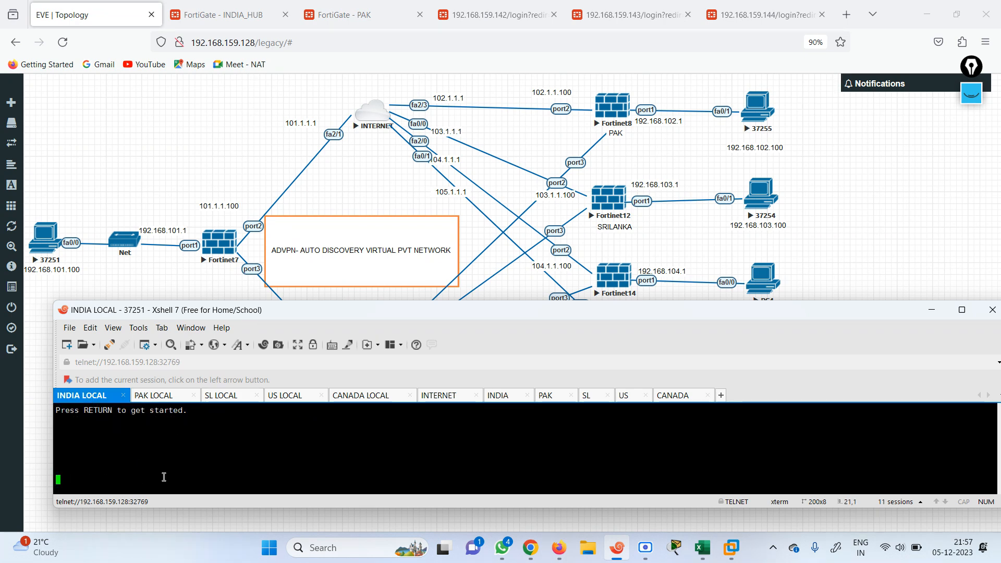
{"action": "key", "text": "Return"}
{"action": "key", "text": "Return"}
{"action": "key", "text": "Return"}
{"action": "type", "text": "pi"}
{"action": "key", "text": "Tab"}
{"action": "type", "text": "192.168.102.100"}
{"action": "key", "text": "Return"}
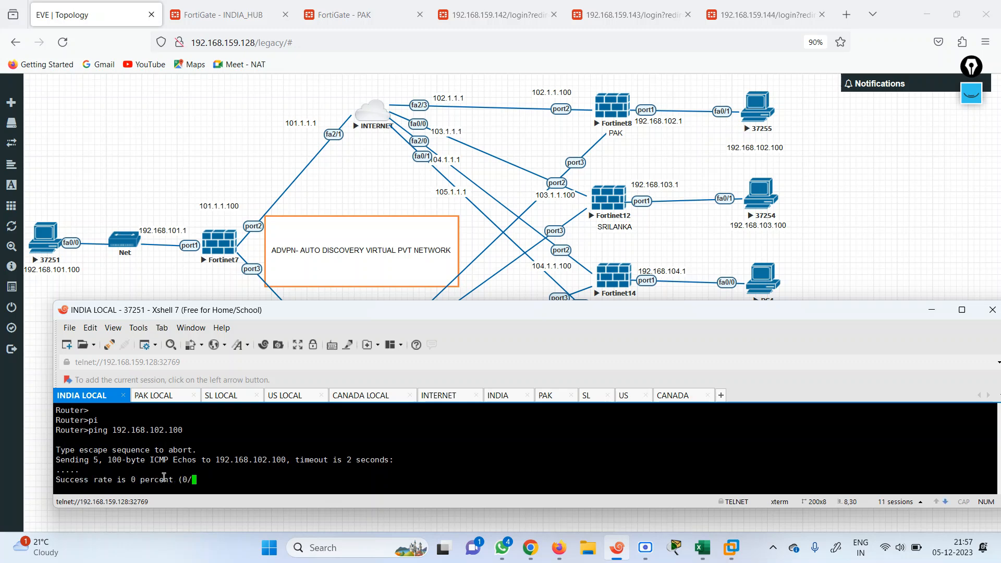
{"action": "key", "text": "Up"}
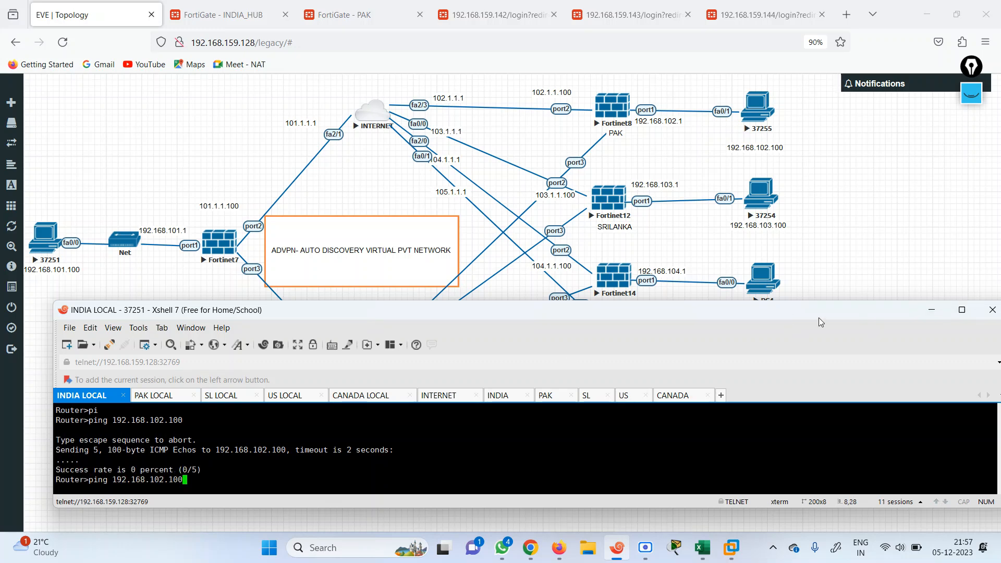
{"action": "left_click", "coordinate": [932, 310]}
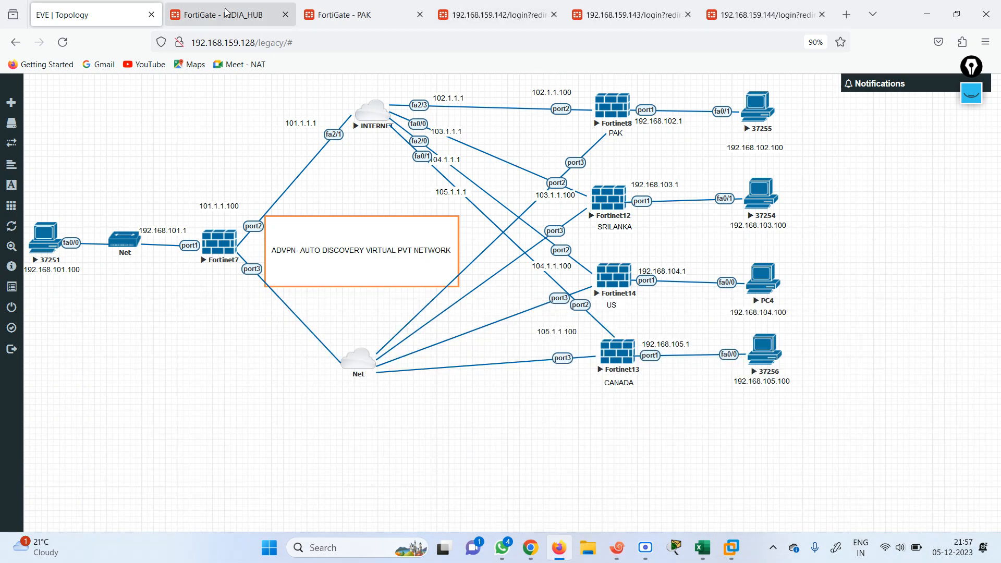
Open INDIA_HUB's firewall policy list and display it by sequence
{"action": "left_click", "coordinate": [246, 16]}
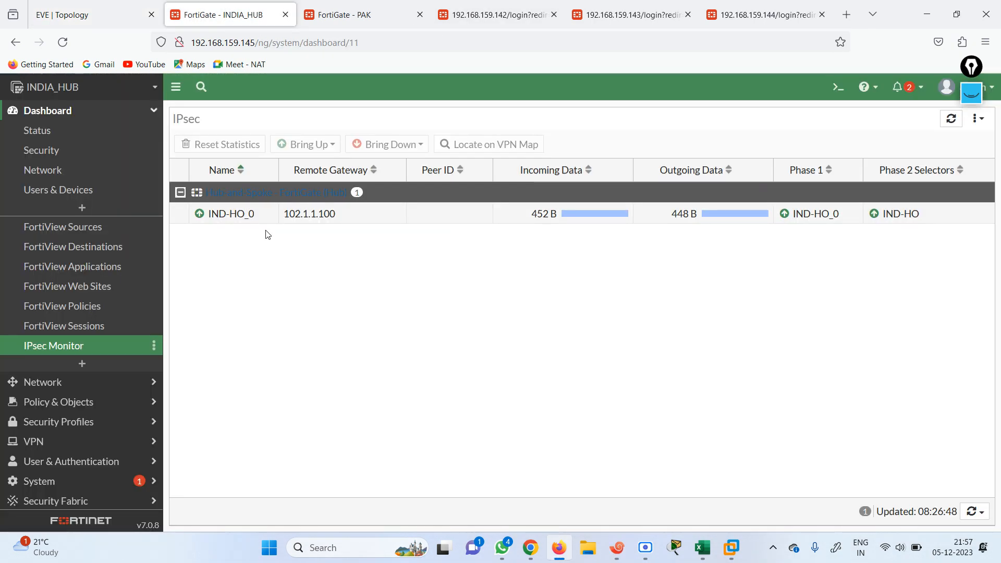
{"action": "left_click", "coordinate": [78, 409]}
{"action": "left_click", "coordinate": [62, 170]}
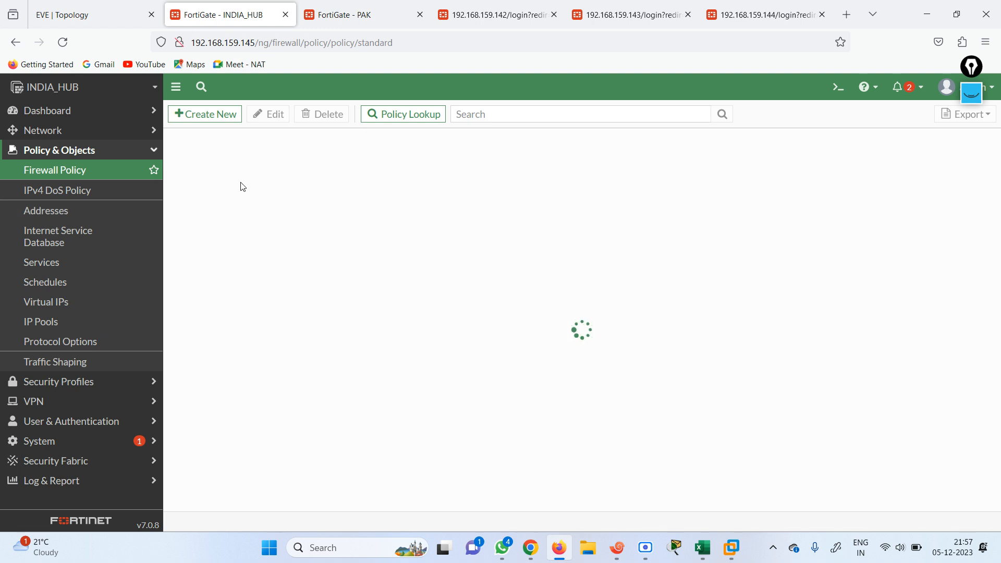
{"action": "left_click", "coordinate": [174, 163]}
{"action": "left_click", "coordinate": [175, 207]}
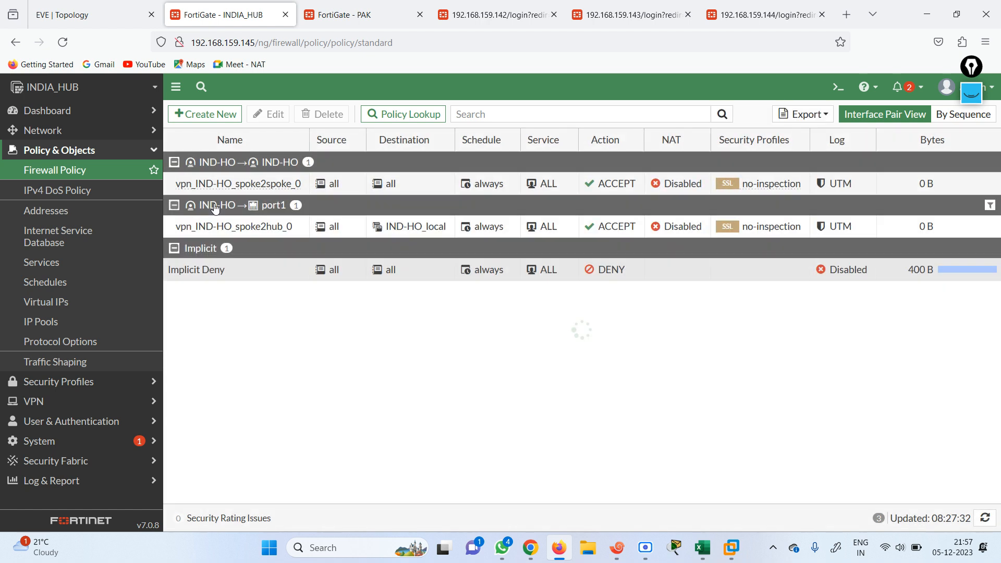
{"action": "left_click", "coordinate": [941, 114]}
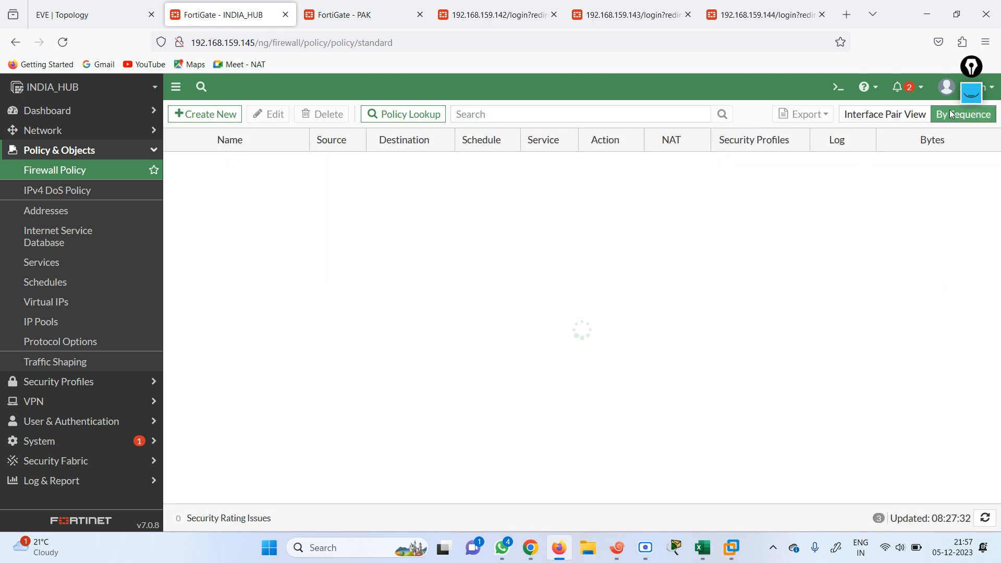
Inspect policy vpn_IND-HO_spoke2hub_0 and its IND-HO_local address group without changes
{"action": "double_click", "coordinate": [240, 162]}
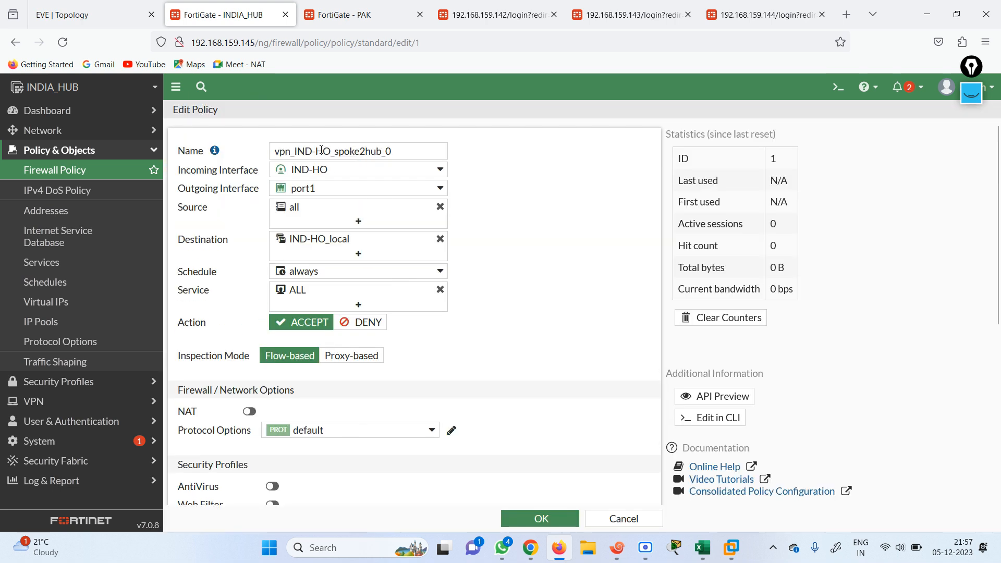
{"action": "mouse_move", "coordinate": [296, 172]}
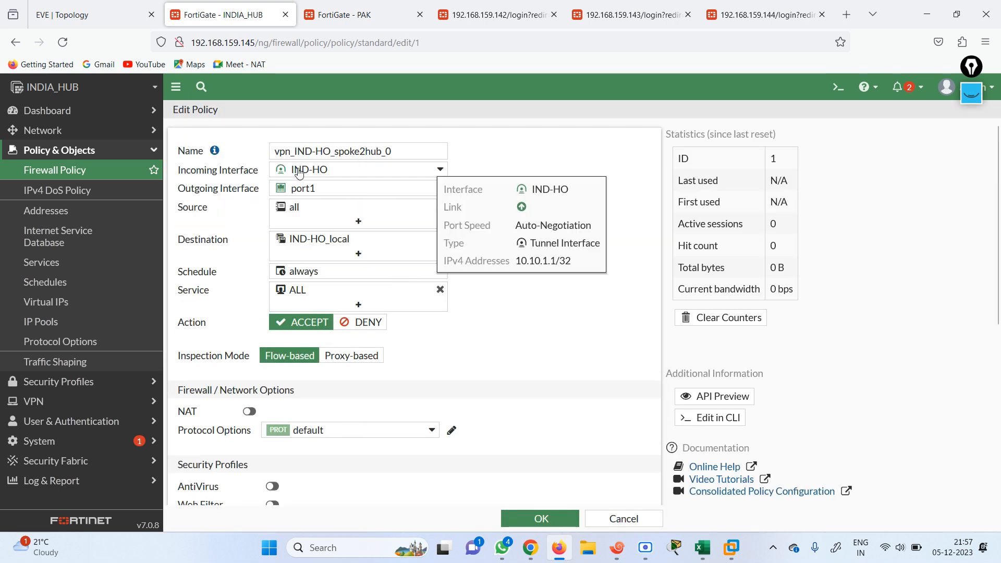
{"action": "mouse_move", "coordinate": [308, 191]}
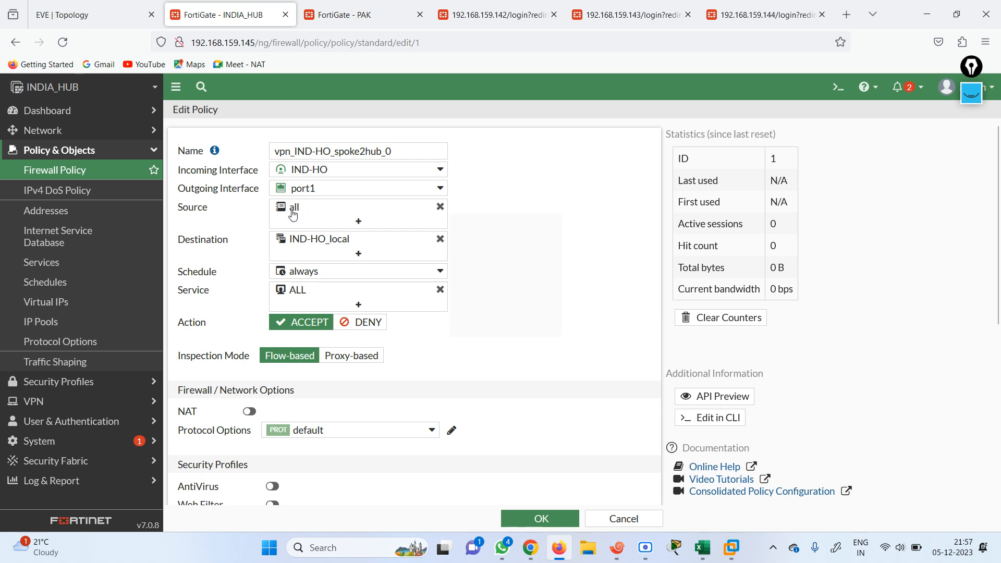
{"action": "mouse_move", "coordinate": [291, 214]}
{"action": "mouse_move", "coordinate": [303, 243]}
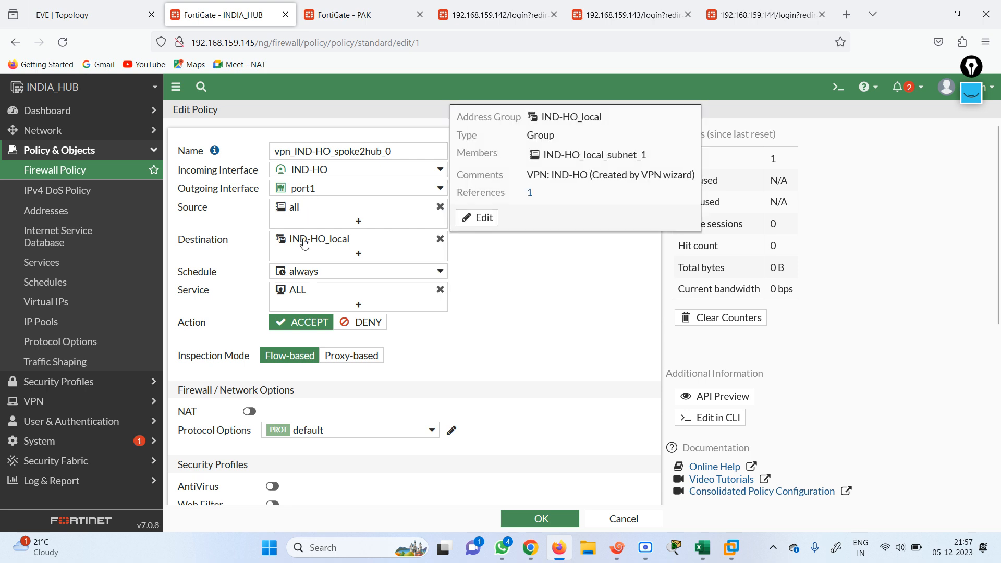
{"action": "left_click", "coordinate": [485, 218]}
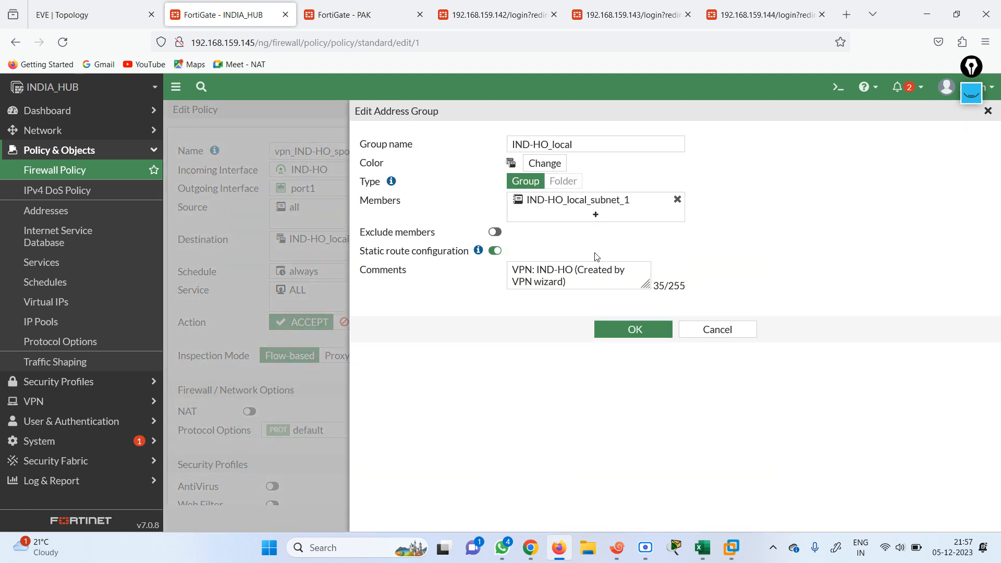
{"action": "mouse_move", "coordinate": [556, 205]}
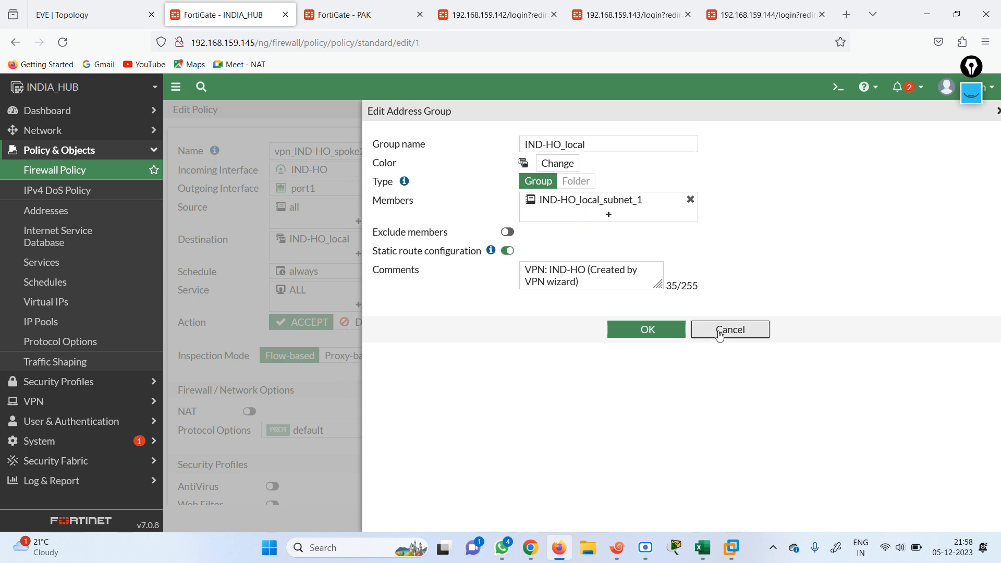
{"action": "left_click", "coordinate": [717, 330]}
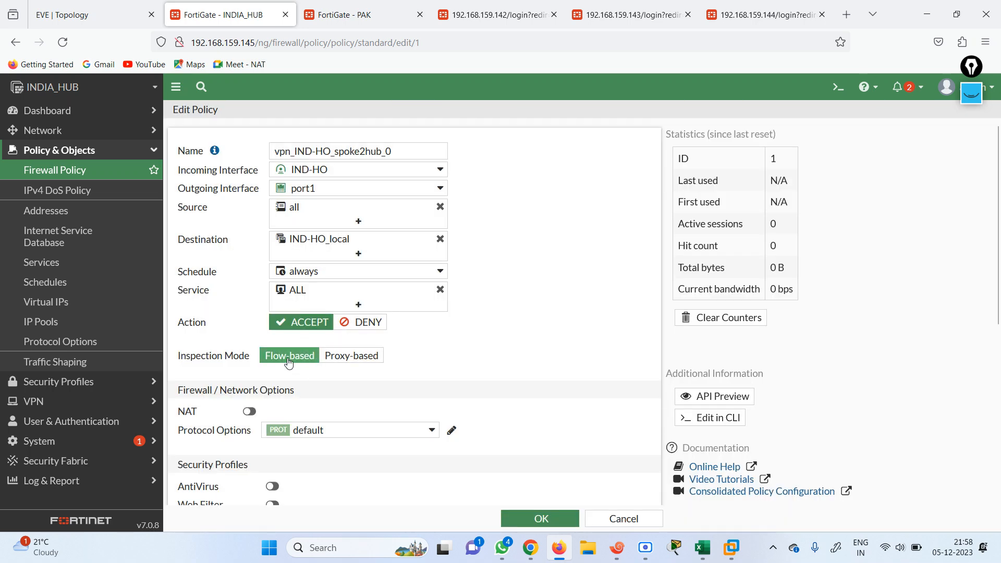
{"action": "mouse_move", "coordinate": [214, 156]}
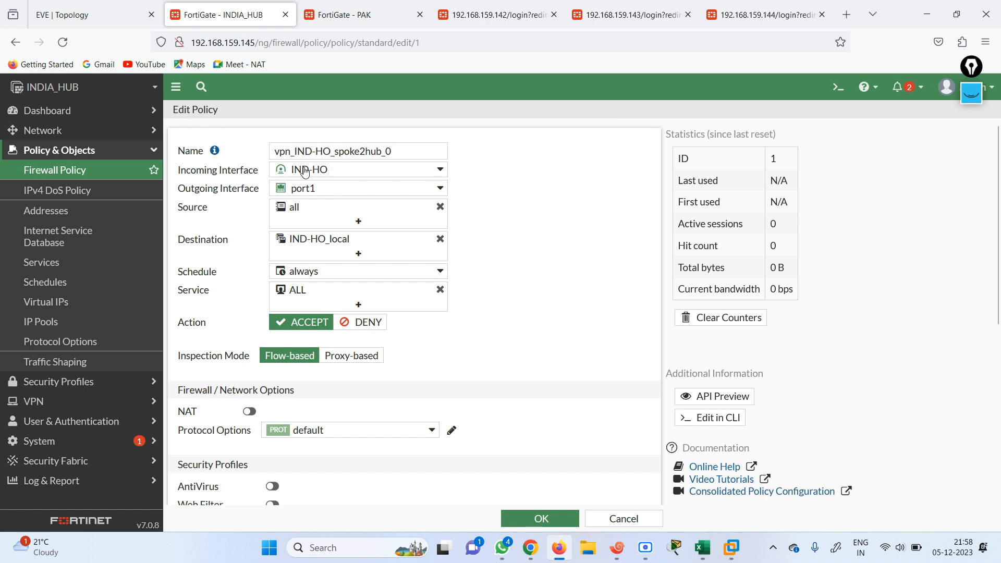
{"action": "left_click", "coordinate": [99, 173]}
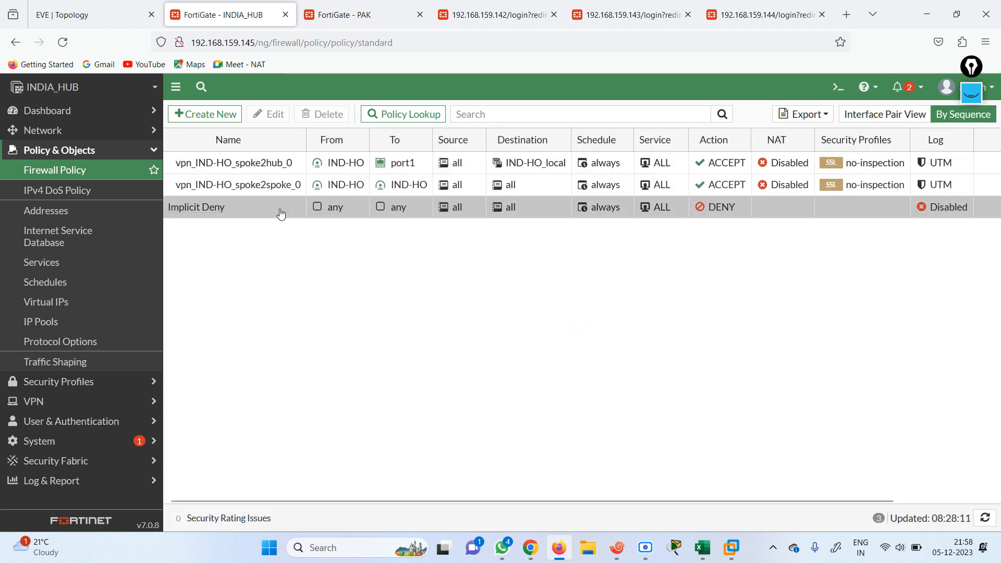
Change vpn_IND-HO_spoke2spoke_0's incoming interface to port1 and save the policy
{"action": "double_click", "coordinate": [235, 184]}
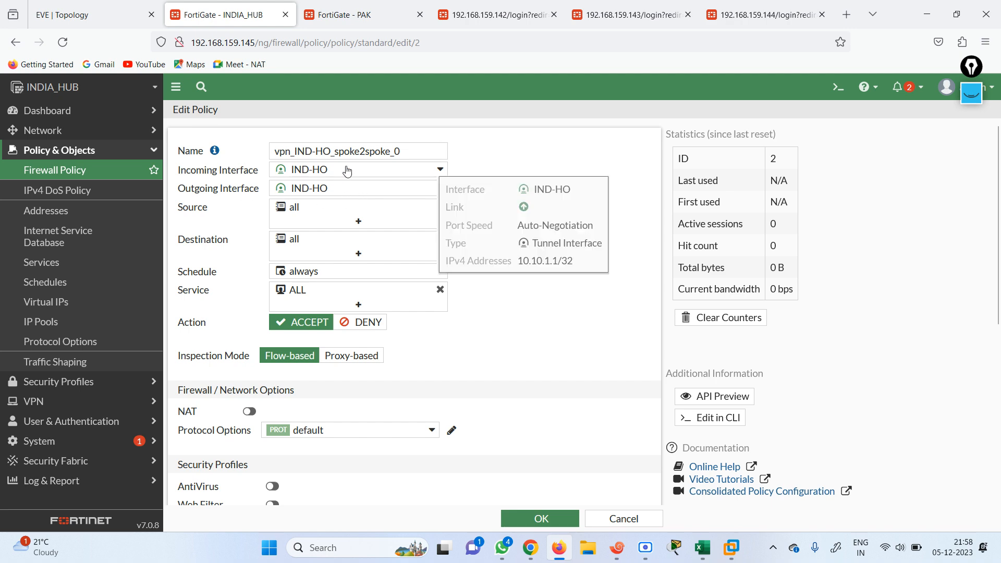
{"action": "left_click", "coordinate": [89, 18]}
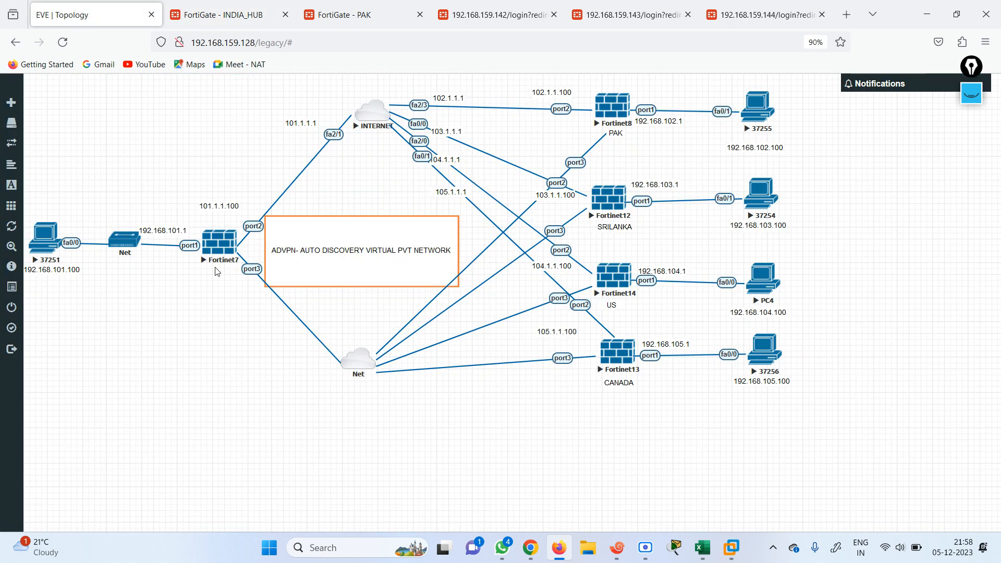
{"action": "left_click", "coordinate": [226, 13]}
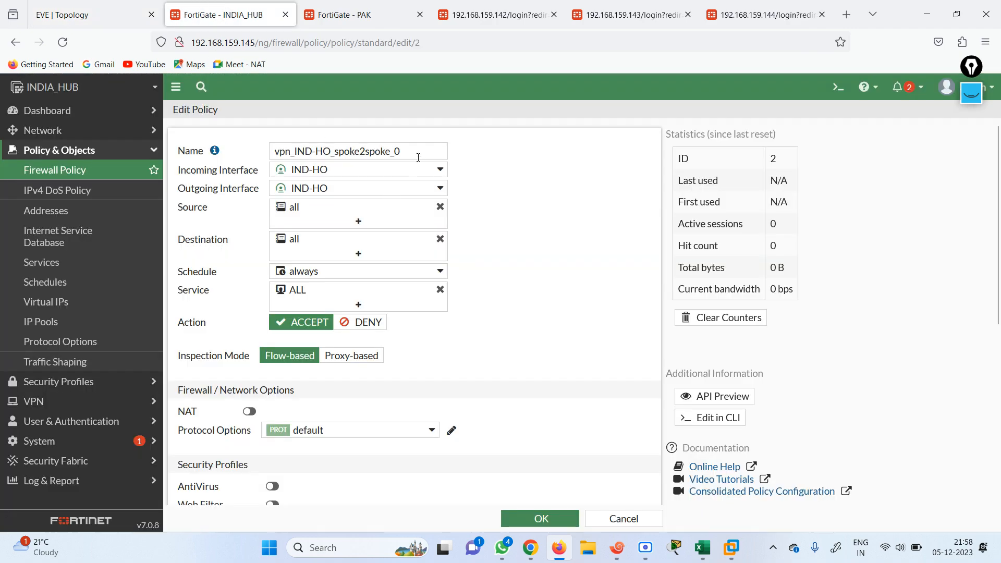
{"action": "left_click", "coordinate": [438, 171]}
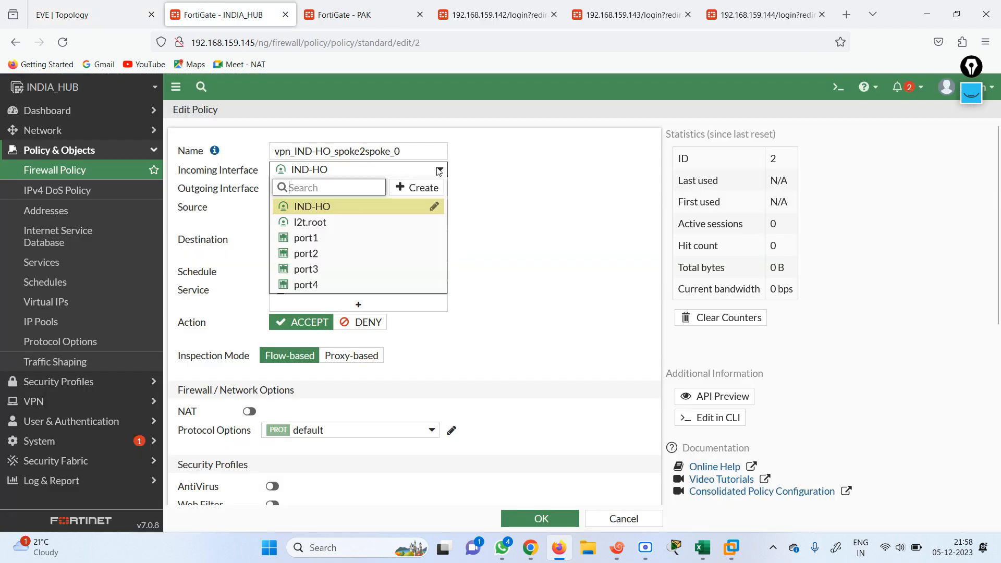
{"action": "left_click", "coordinate": [357, 239]}
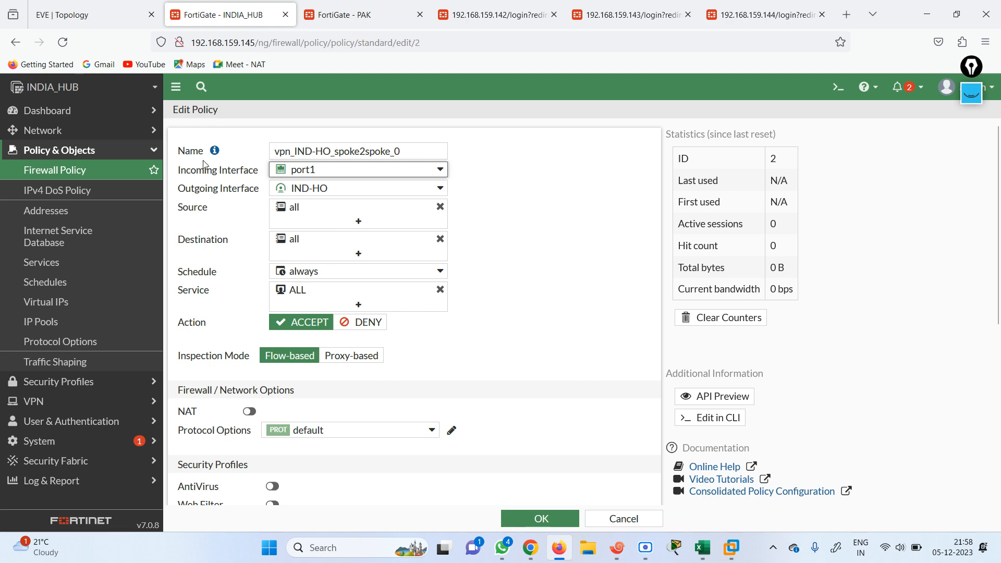
{"action": "left_click", "coordinate": [87, 16]}
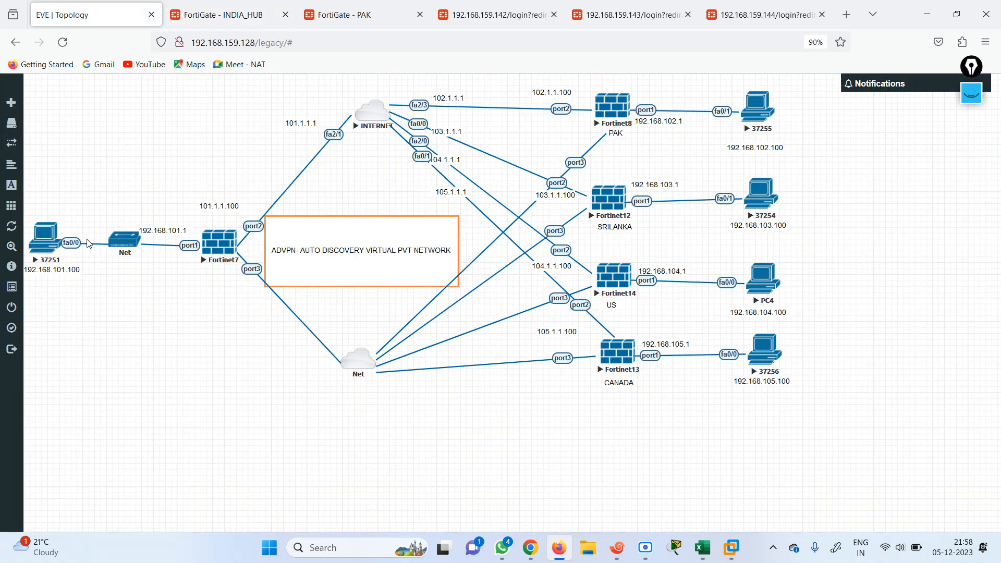
{"action": "left_click_drag", "start_coordinate": [229, 15], "coordinate": [297, 170]}
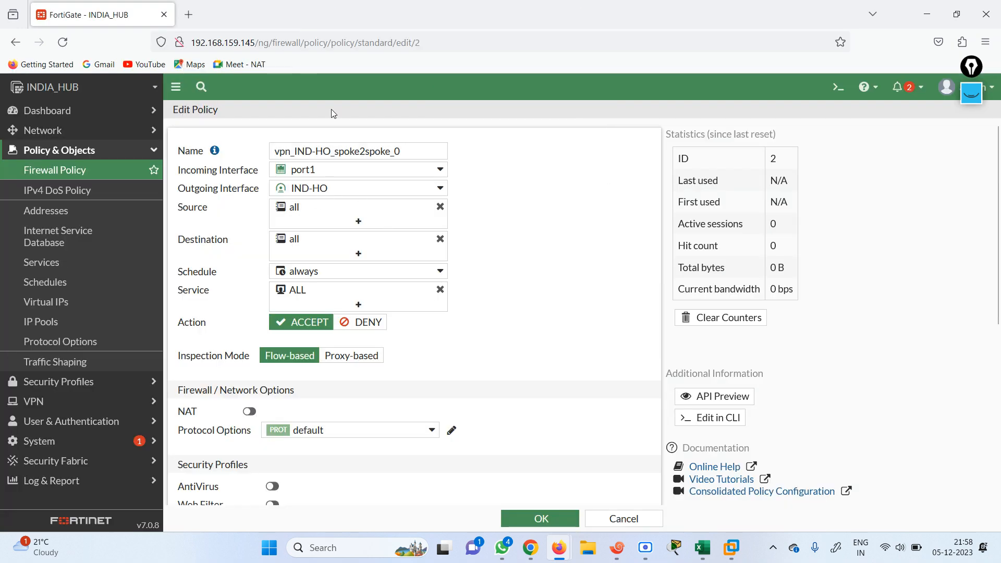
{"action": "left_click", "coordinate": [541, 519]}
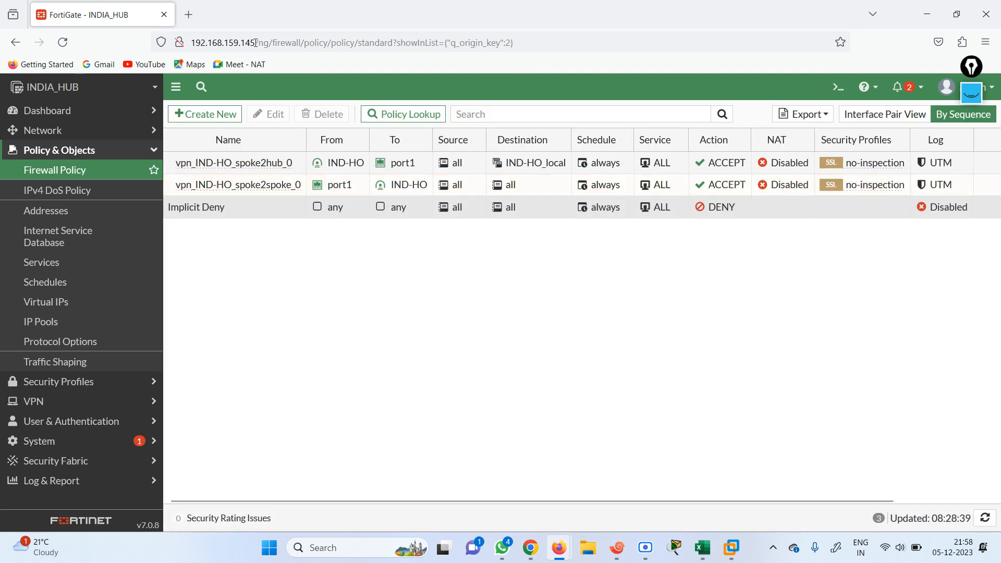
Reopen the INDIA_HUB GUI at 192.168.159.145 in a new tab moved to second position
{"action": "left_click_drag", "start_coordinate": [254, 43], "coordinate": [191, 43]}
{"action": "key", "text": "ctrl+c"}
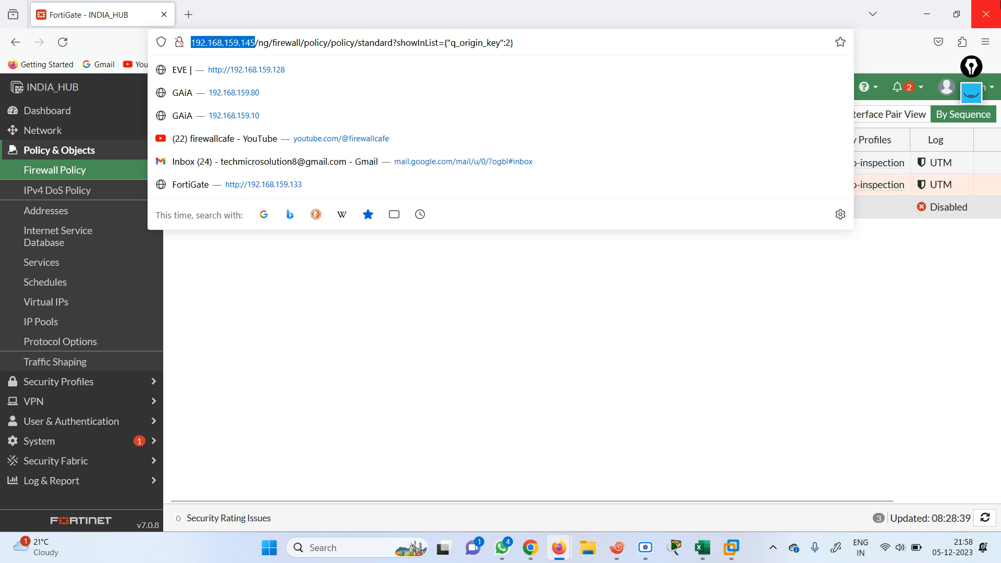
{"action": "left_click", "coordinate": [986, 14]}
{"action": "left_click", "coordinate": [778, 12]}
{"action": "key", "text": "ctrl+v"}
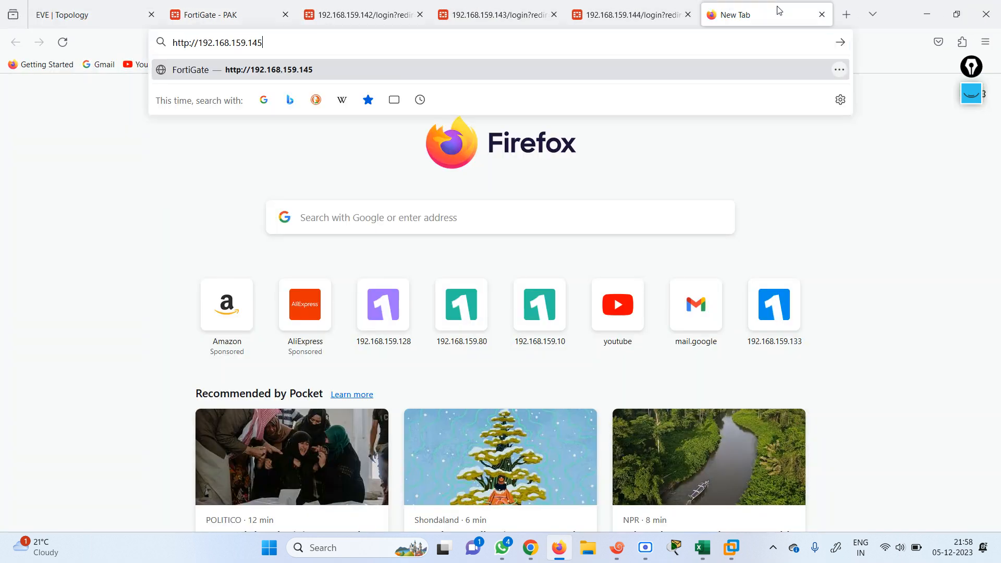
{"action": "key", "text": "Return"}
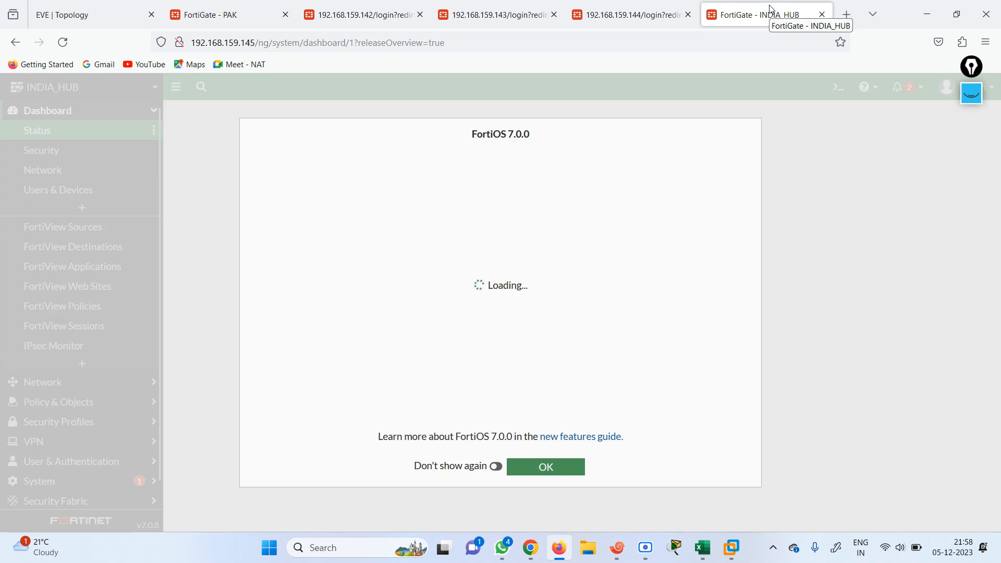
{"action": "left_click", "coordinate": [550, 463]}
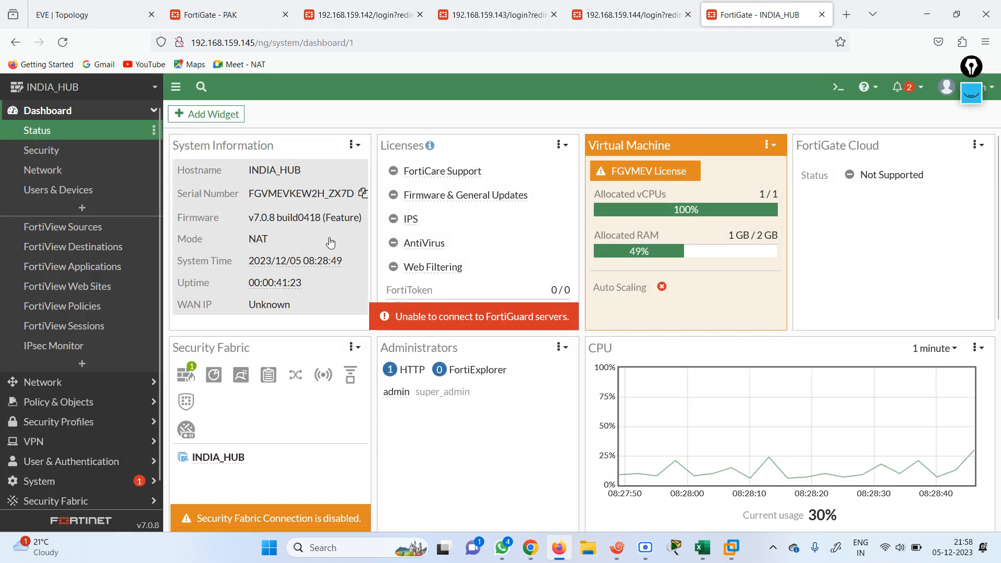
{"action": "left_click_drag", "start_coordinate": [762, 19], "coordinate": [271, 15]}
{"action": "left_click", "coordinate": [131, 11]}
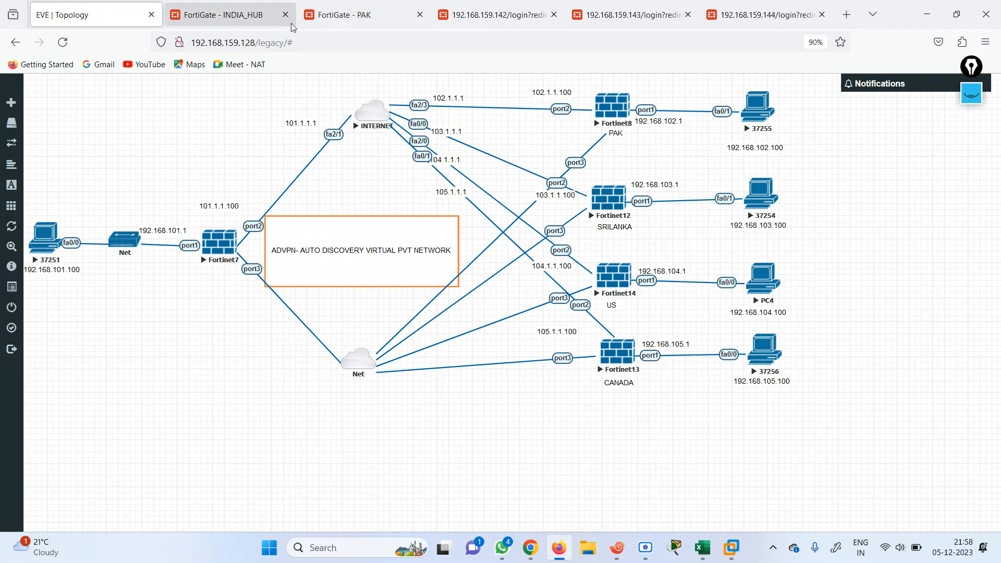
Run execute ping 192.168.102.100 from the hub's CLI console and confirm it succeeds
{"action": "left_click", "coordinate": [224, 14]}
{"action": "left_click", "coordinate": [838, 87]}
{"action": "type", "text": "execute ping 192.168.102.100"}
{"action": "key", "text": "Return"}
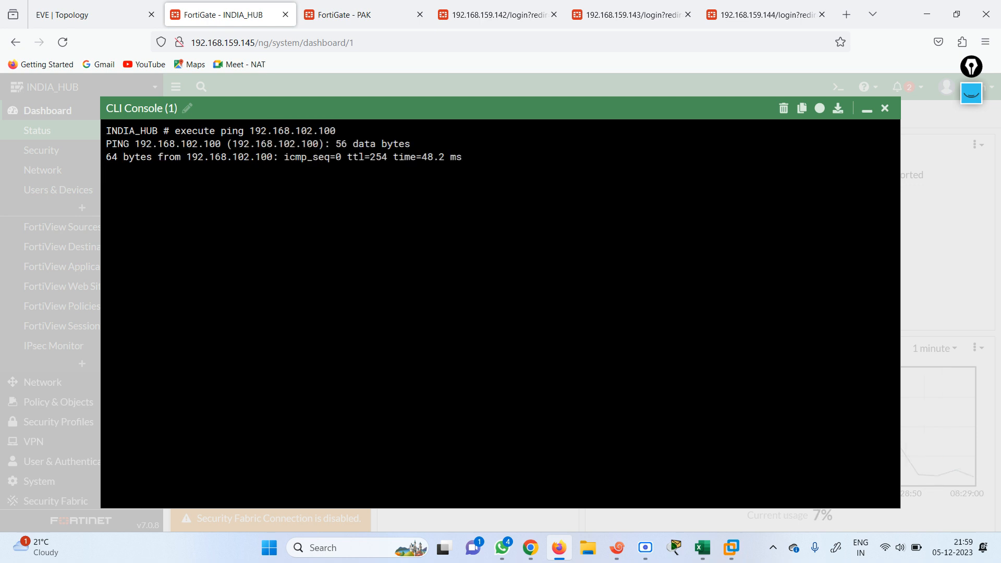
{"action": "left_click", "coordinate": [884, 107]}
Confirm the INDIA LOCAL host's ping to 192.168.102.100 now succeeds too
{"action": "left_click", "coordinate": [113, 17]}
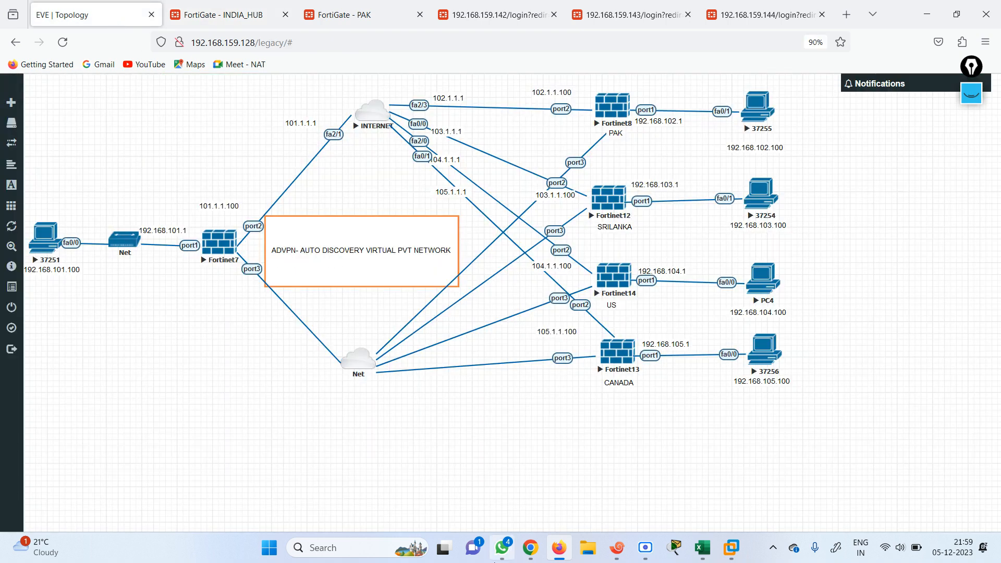
{"action": "left_click", "coordinate": [618, 548]}
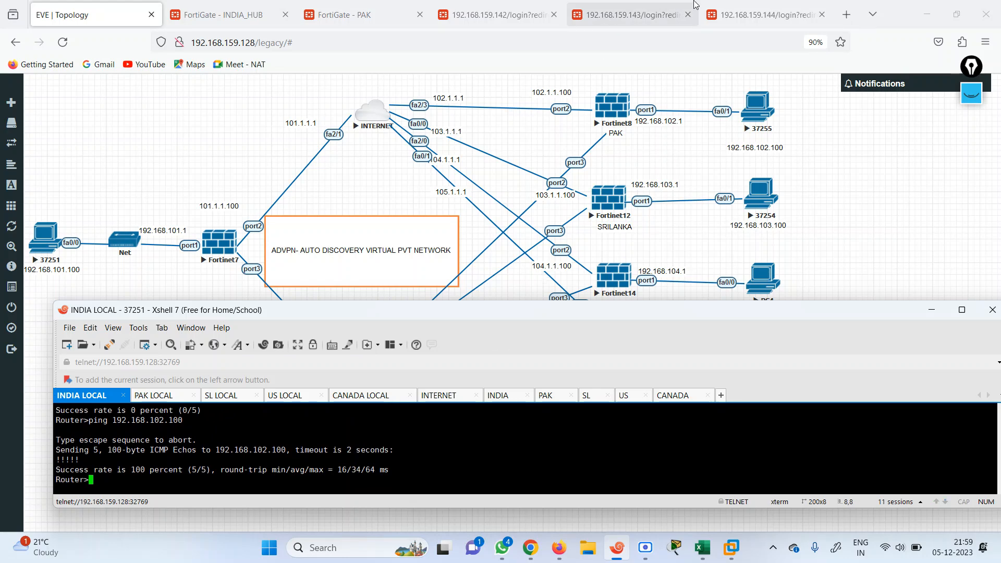
{"action": "left_click", "coordinate": [194, 172]}
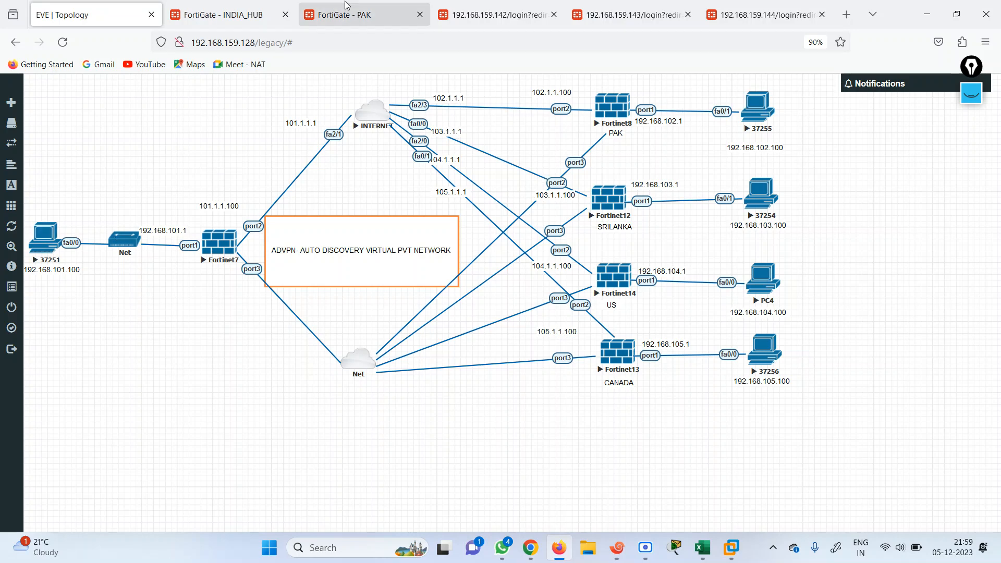
{"action": "left_click", "coordinate": [221, 15]}
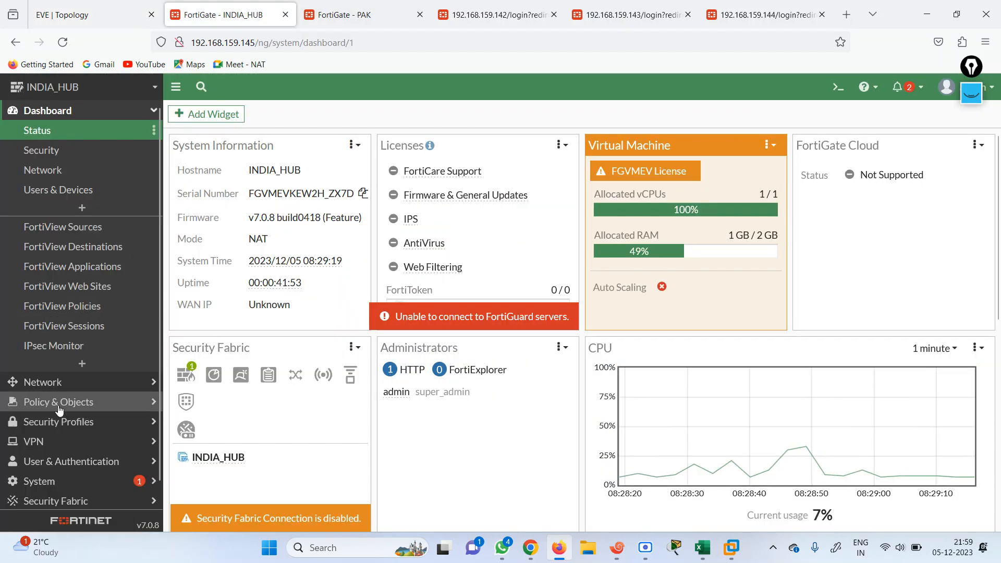
Copy the IND-HO easy-config key for spoke tunnel 10.10.1.4
{"action": "left_click", "coordinate": [64, 440]}
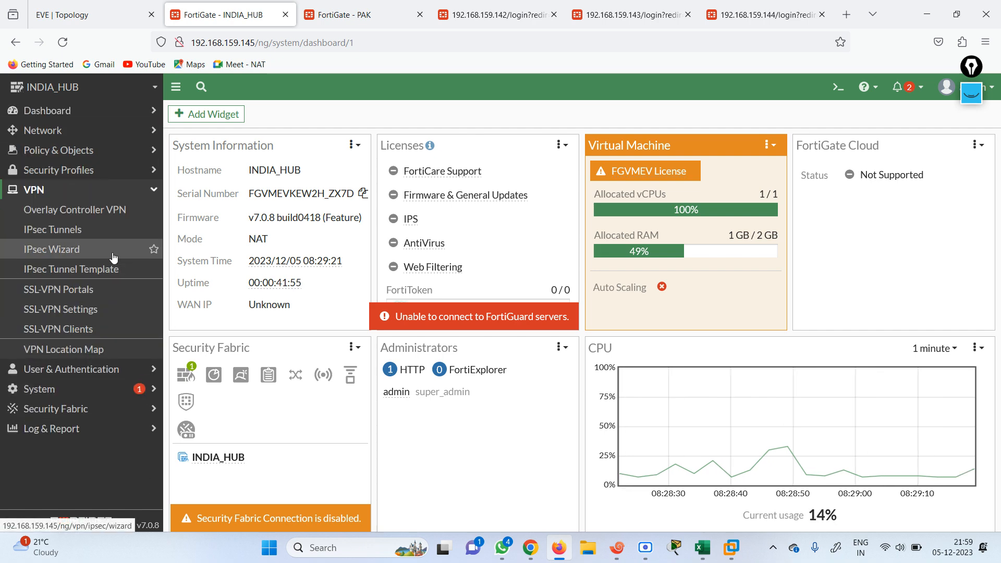
{"action": "left_click", "coordinate": [56, 233]}
{"action": "double_click", "coordinate": [300, 187]}
{"action": "left_click_drag", "start_coordinate": [999, 252], "coordinate": [999, 340]}
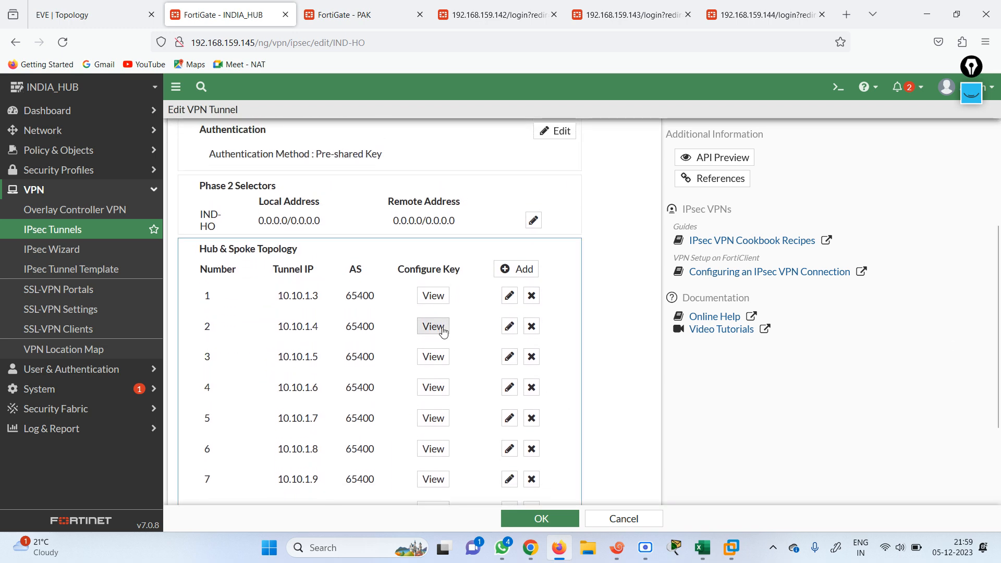
{"action": "left_click", "coordinate": [435, 298]}
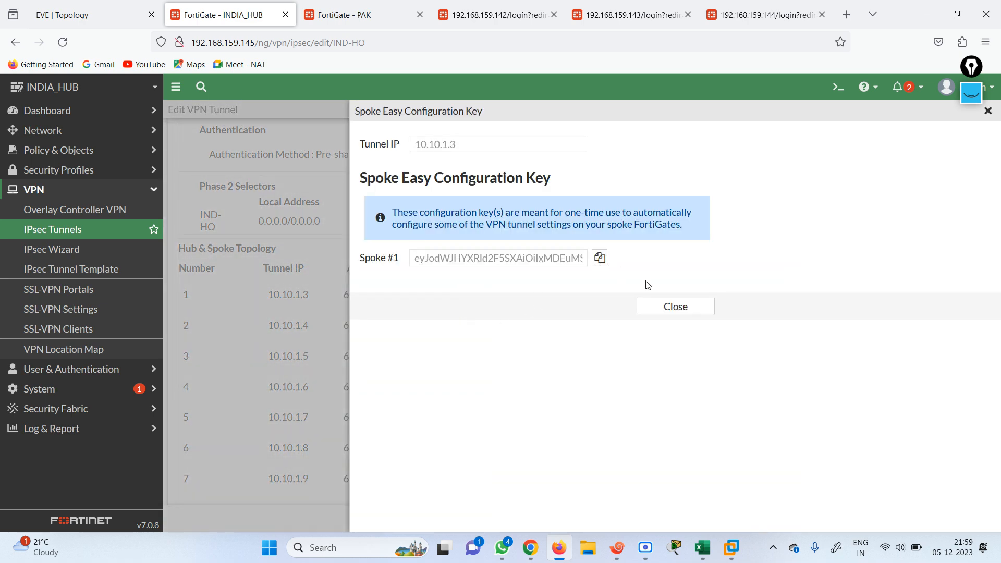
{"action": "left_click", "coordinate": [675, 306]}
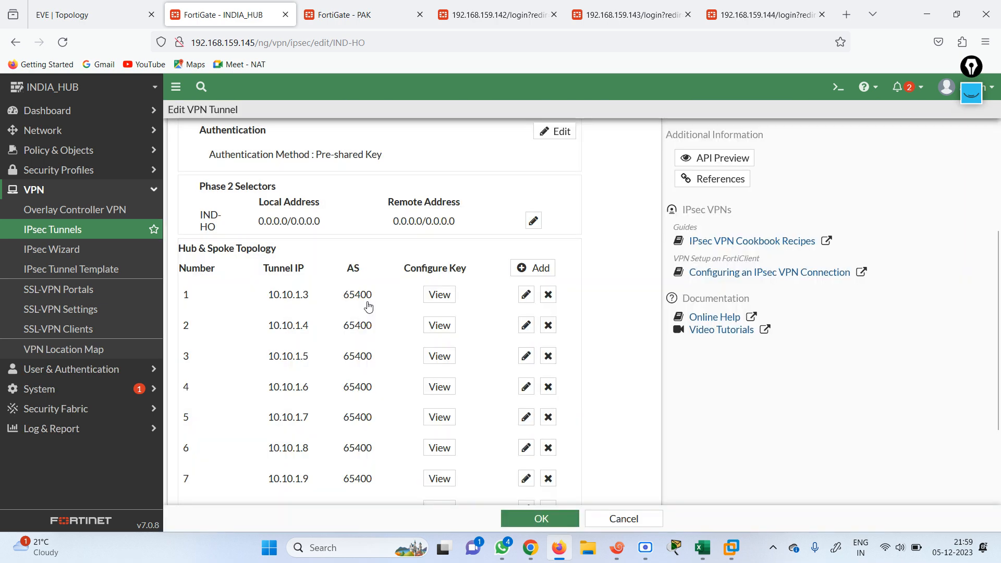
{"action": "left_click", "coordinate": [440, 326]}
{"action": "left_click", "coordinate": [600, 258]}
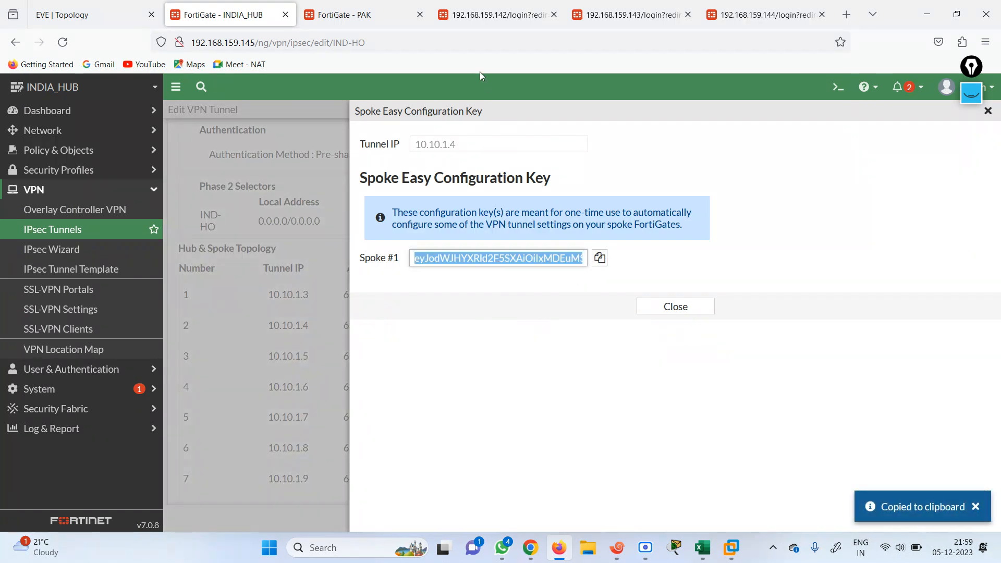
Begin logging in to the 192.168.159.142 FortiGate as admin
{"action": "left_click", "coordinate": [469, 12]}
{"action": "type", "text": "admin"}
{"action": "key", "text": "Tab"}
Enter the password to finish the SRILANKA login, dismissing the save-login and FortiOS 7.0 prompts
{"action": "type", "text": "admin"}
{"action": "key", "text": "Return"}
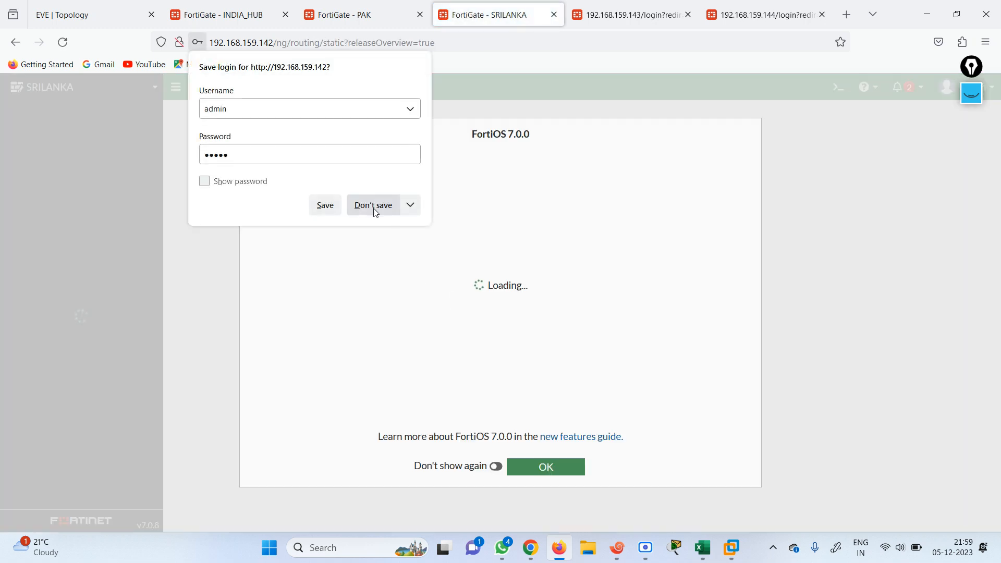
{"action": "left_click", "coordinate": [373, 205]}
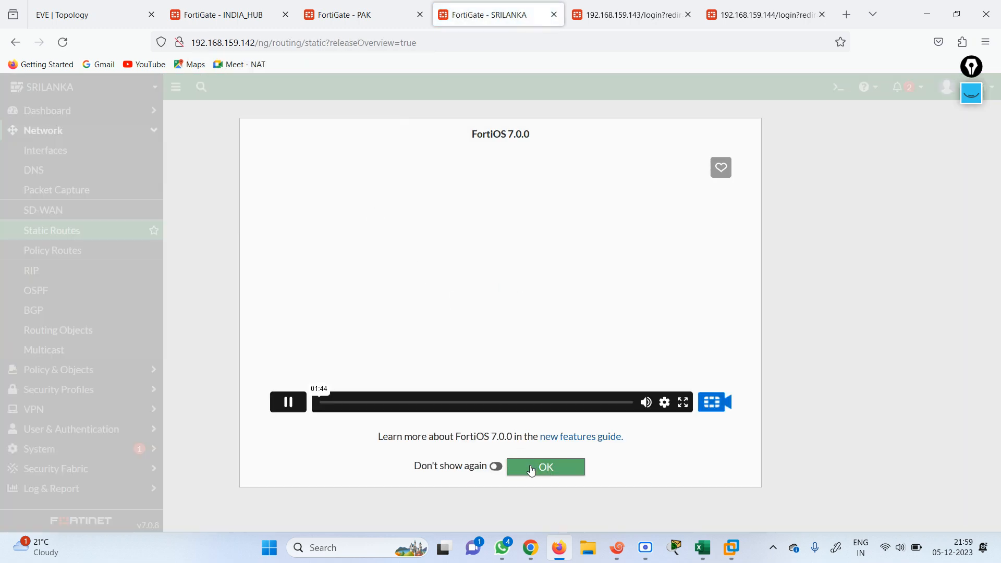
{"action": "left_click", "coordinate": [542, 467]}
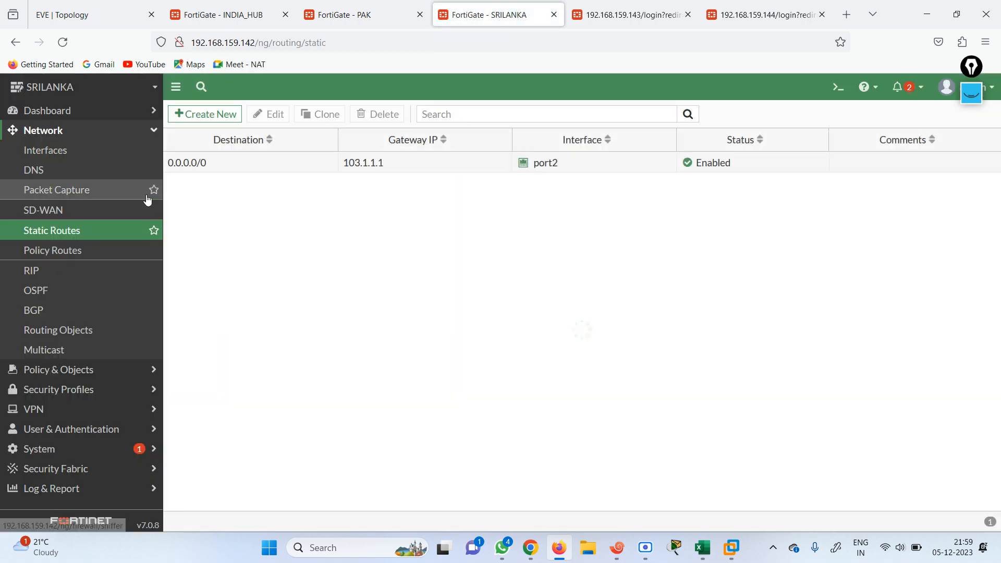
Start a new IPsec tunnel in the VPN Creation Wizard and begin naming it SL-INDIA
{"action": "left_click", "coordinate": [70, 410]}
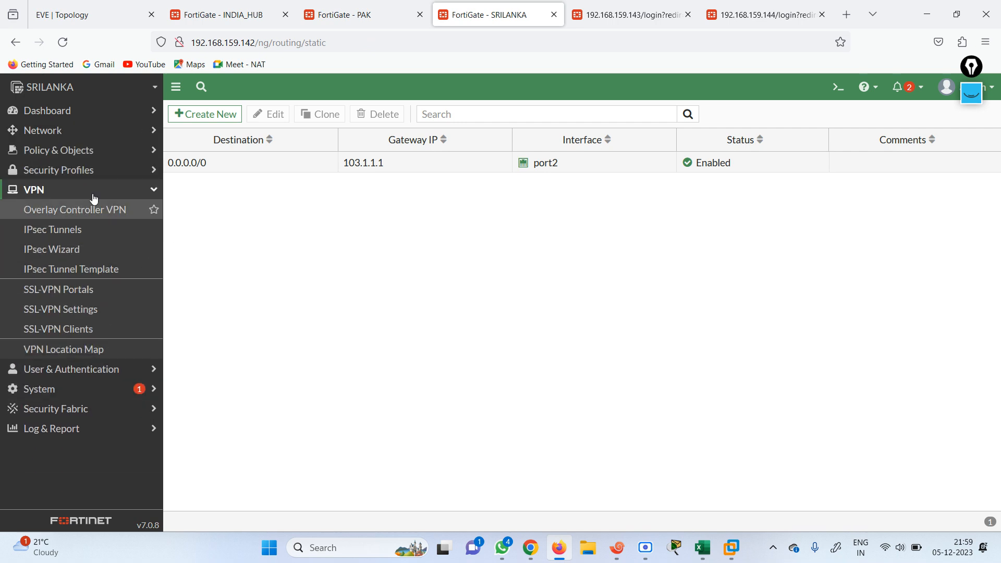
{"action": "left_click", "coordinate": [72, 233]}
{"action": "left_click", "coordinate": [219, 115]}
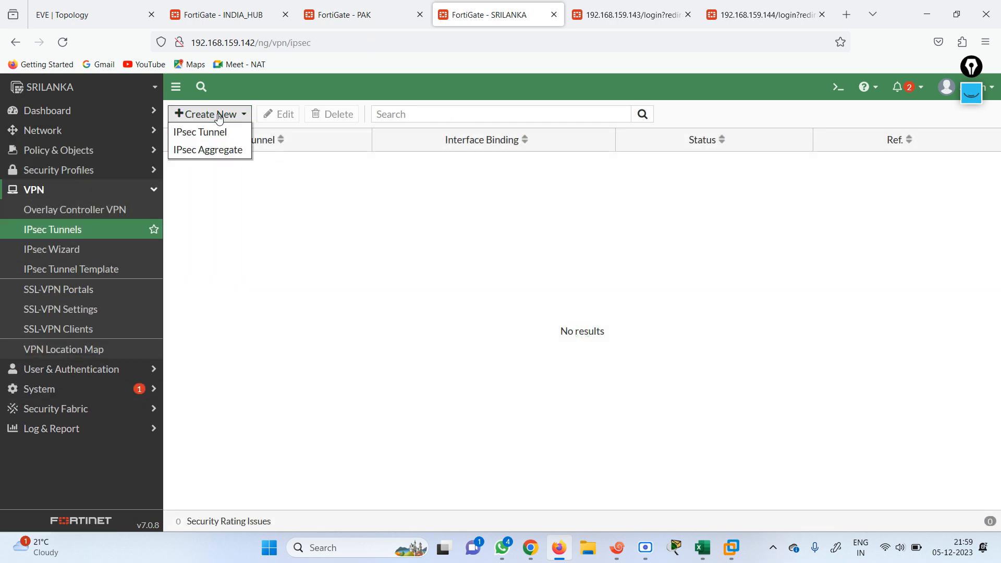
{"action": "left_click", "coordinate": [208, 134]}
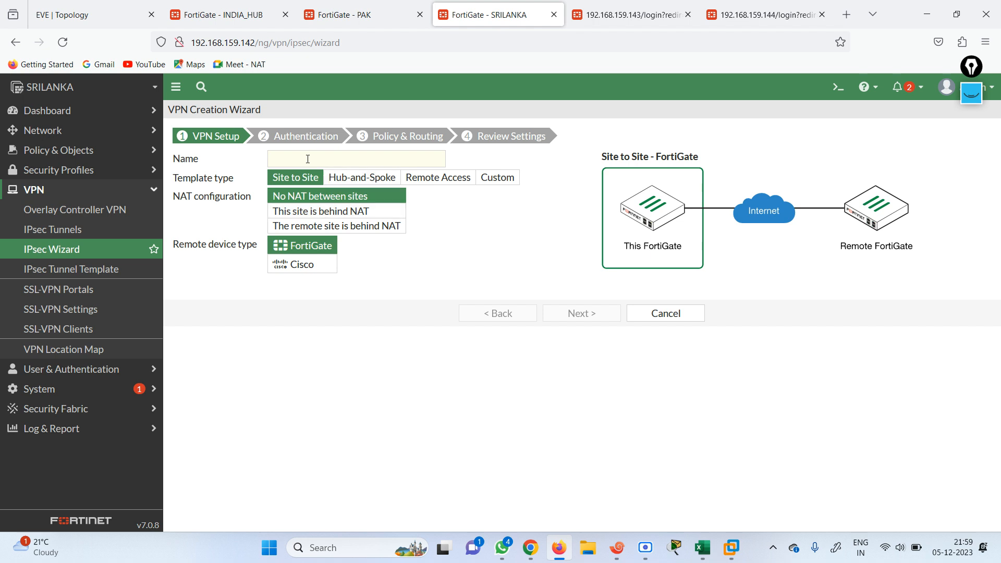
{"action": "left_click", "coordinate": [308, 160]}
{"action": "type", "text": "sl-"}
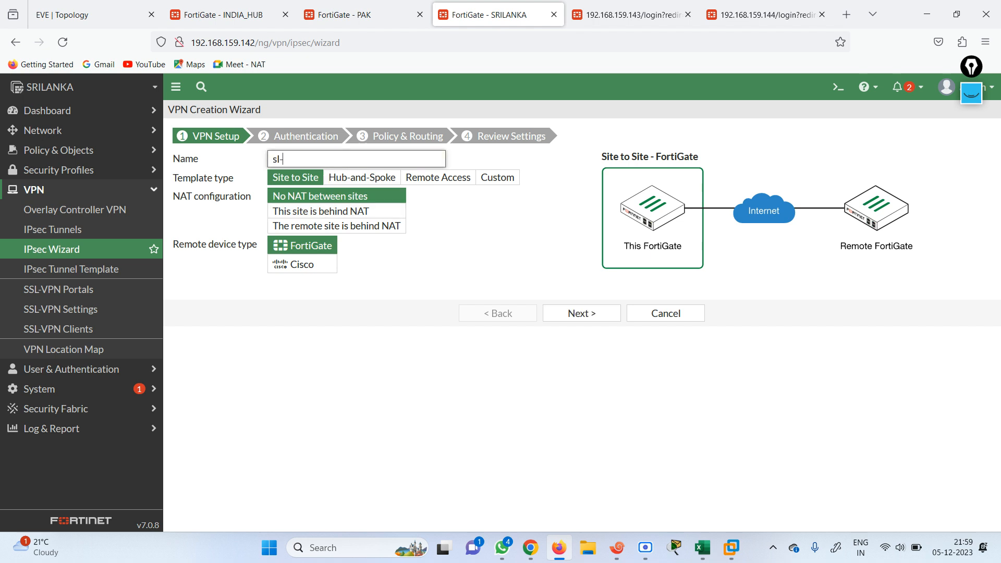
{"action": "key", "text": "BackSpace"}
{"action": "key", "text": "BackSpace"}
{"action": "type", "text": "S"}
Make SRILANKA a Hub-and-Spoke spoke and apply the pasted hub easy configuration key
{"action": "left_click", "coordinate": [375, 179]}
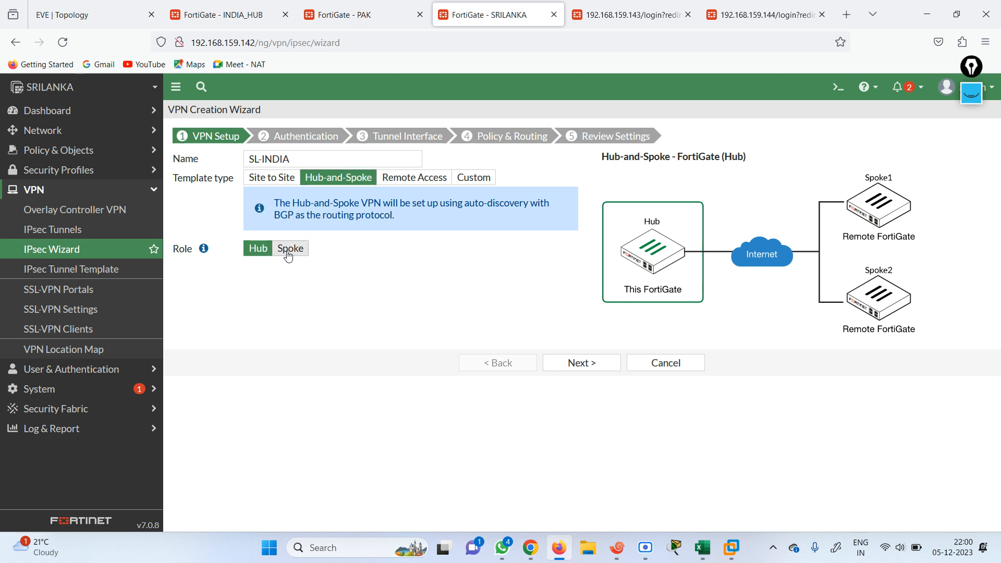
{"action": "left_click", "coordinate": [288, 249]}
{"action": "left_click", "coordinate": [364, 267]}
{"action": "key", "text": "ctrl+v"}
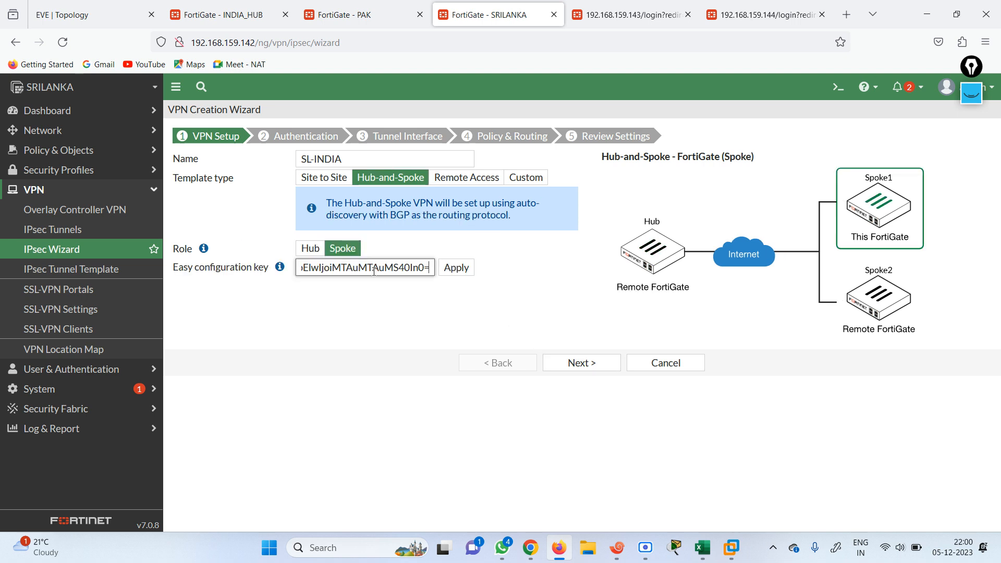
{"action": "left_click", "coordinate": [456, 268]}
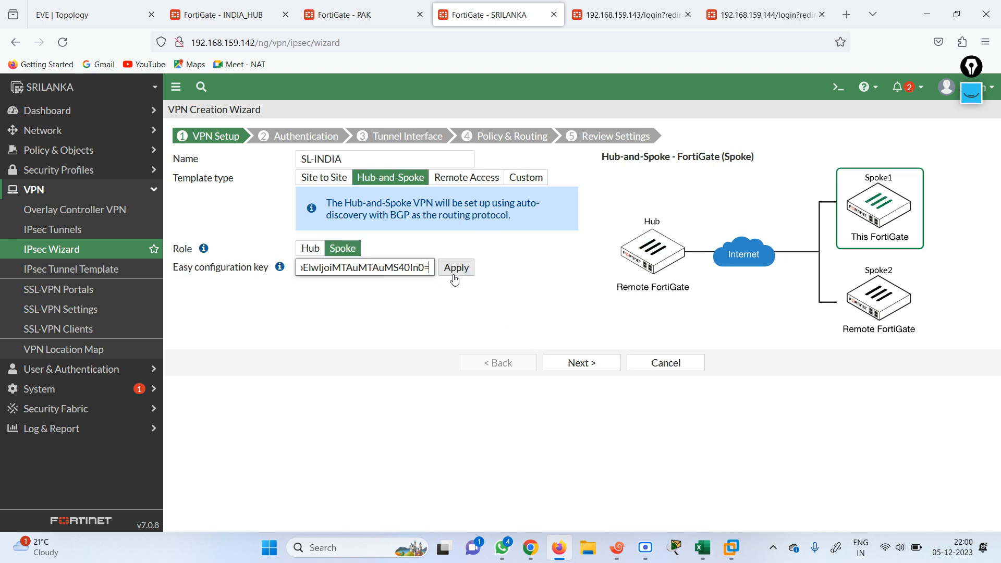
{"action": "left_click", "coordinate": [583, 361]}
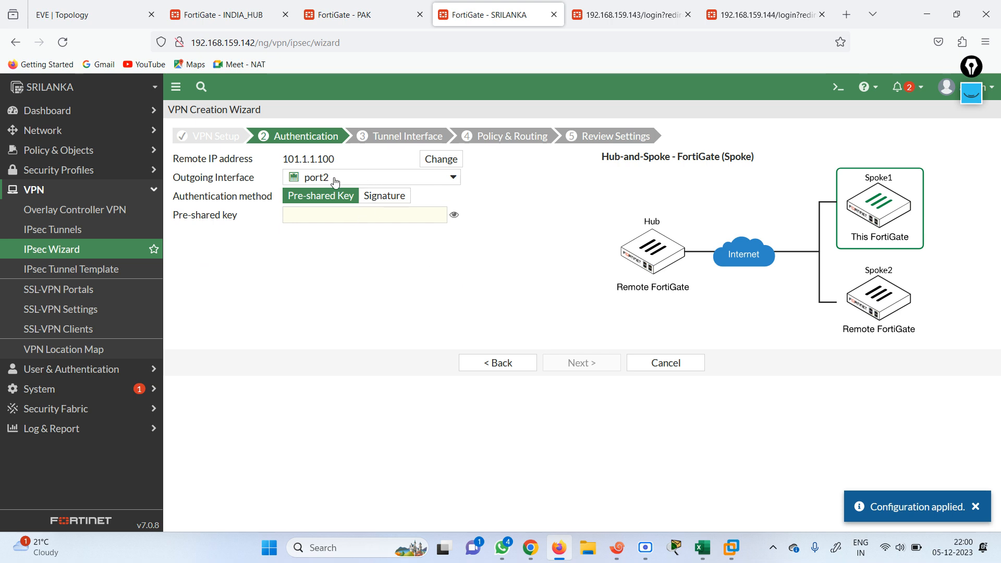
Enter the pre-shared key, use port1 as the local interface, and create the SL-INDIA VPN
{"action": "left_click", "coordinate": [345, 215]}
{"action": "type", "text": "•••••••"}
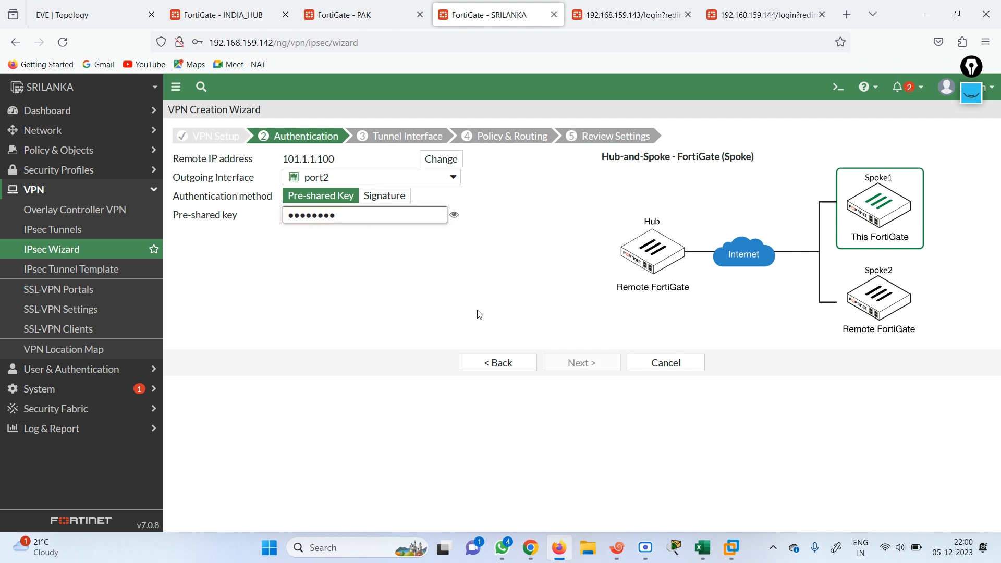
{"action": "left_click", "coordinate": [580, 365]}
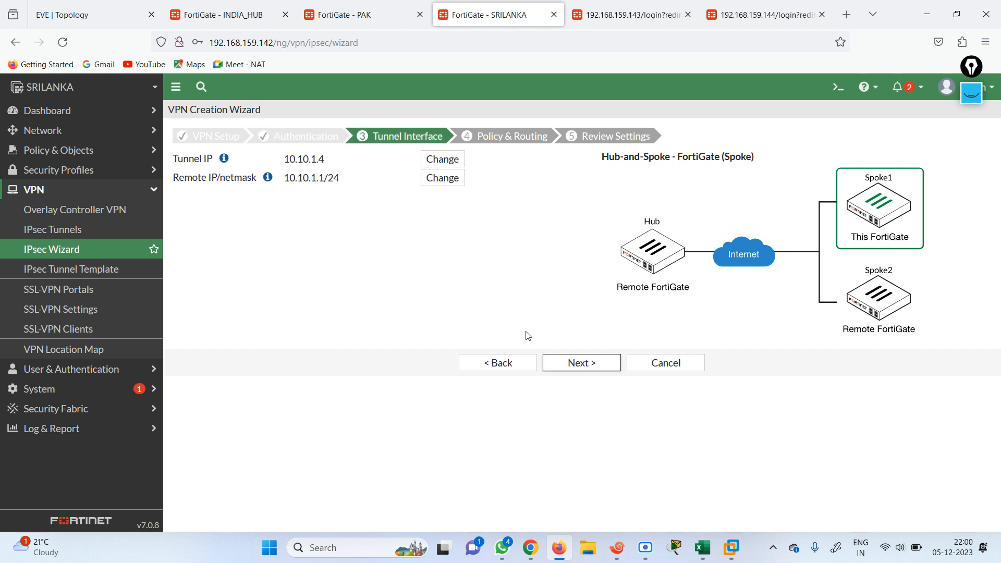
{"action": "left_click", "coordinate": [584, 365]}
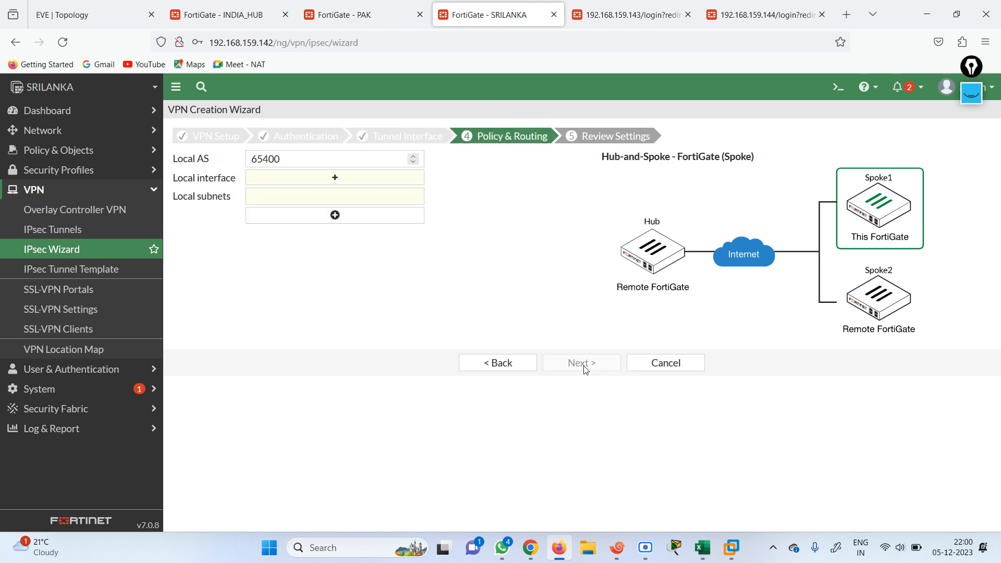
{"action": "left_click", "coordinate": [322, 184]}
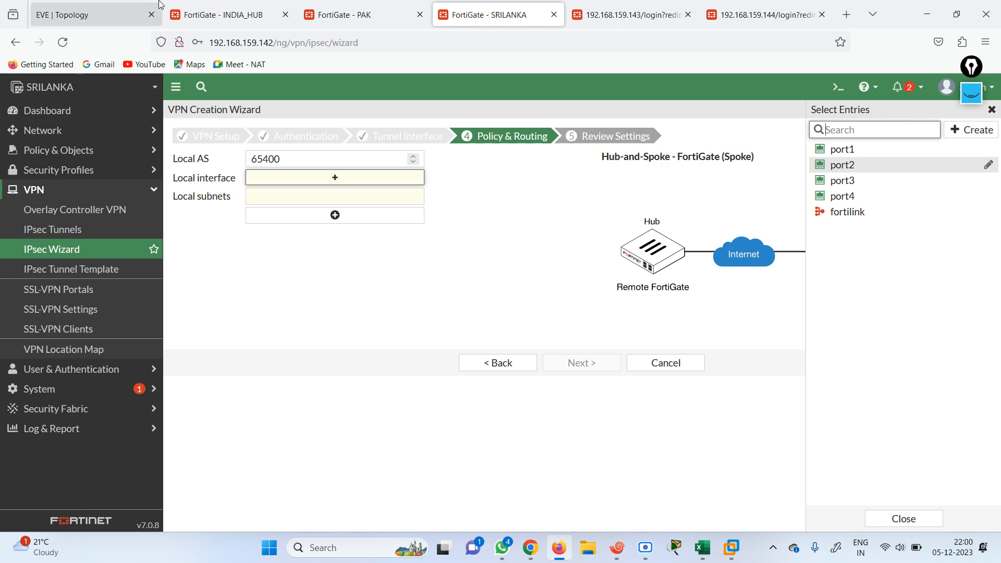
{"action": "left_click", "coordinate": [108, 18]}
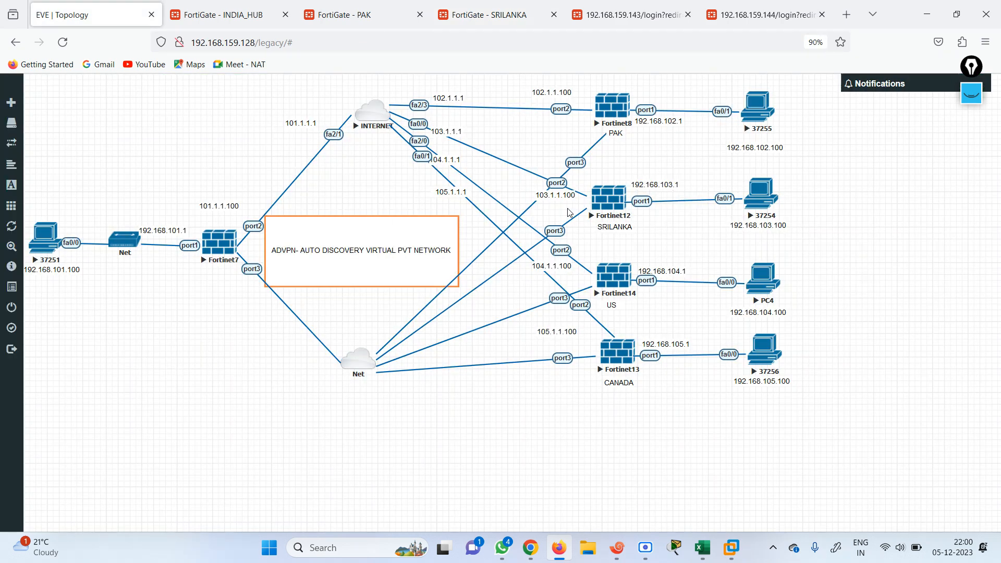
{"action": "left_click", "coordinate": [483, 10]}
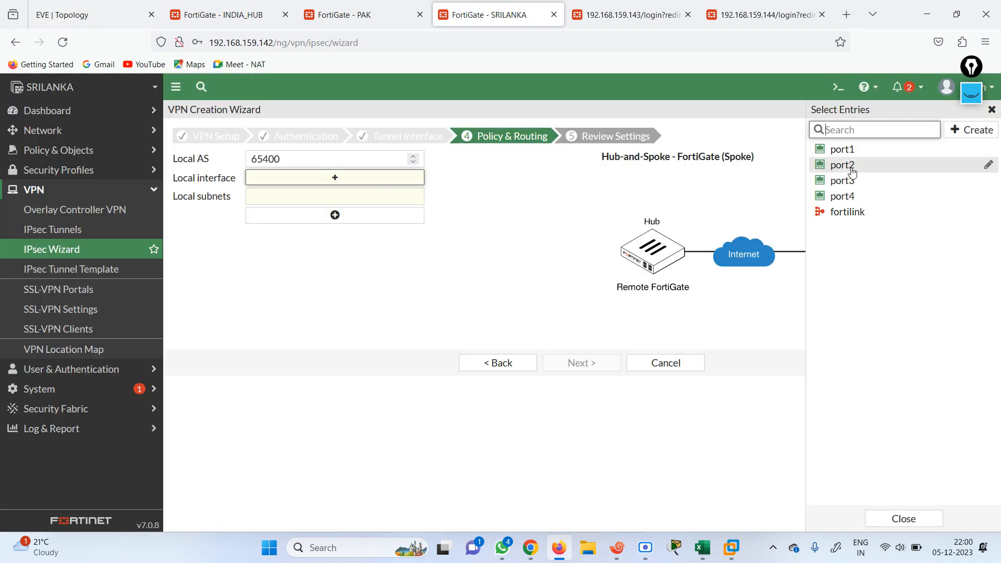
{"action": "left_click", "coordinate": [842, 149]}
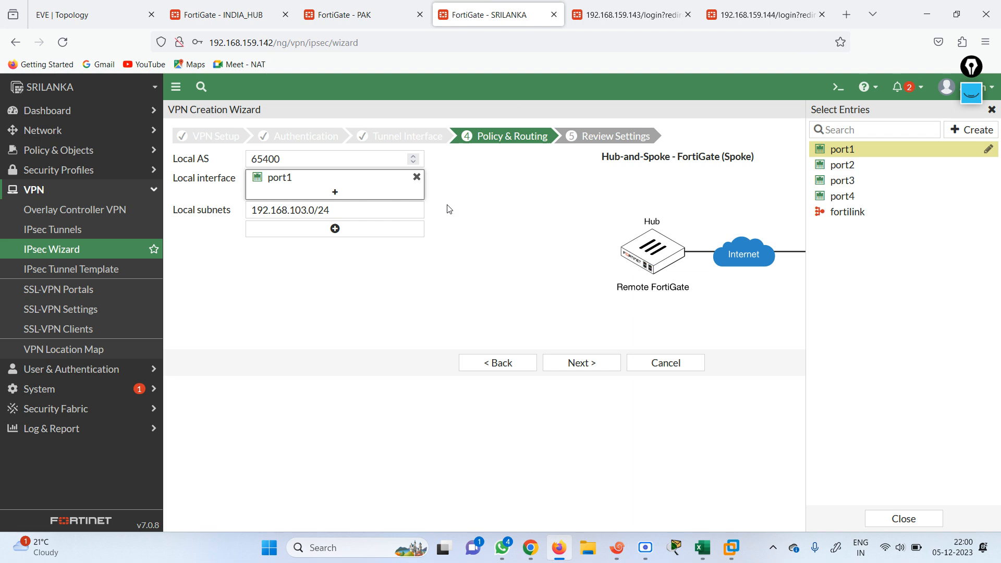
{"action": "left_click", "coordinate": [578, 362]}
{"action": "left_click", "coordinate": [579, 390]}
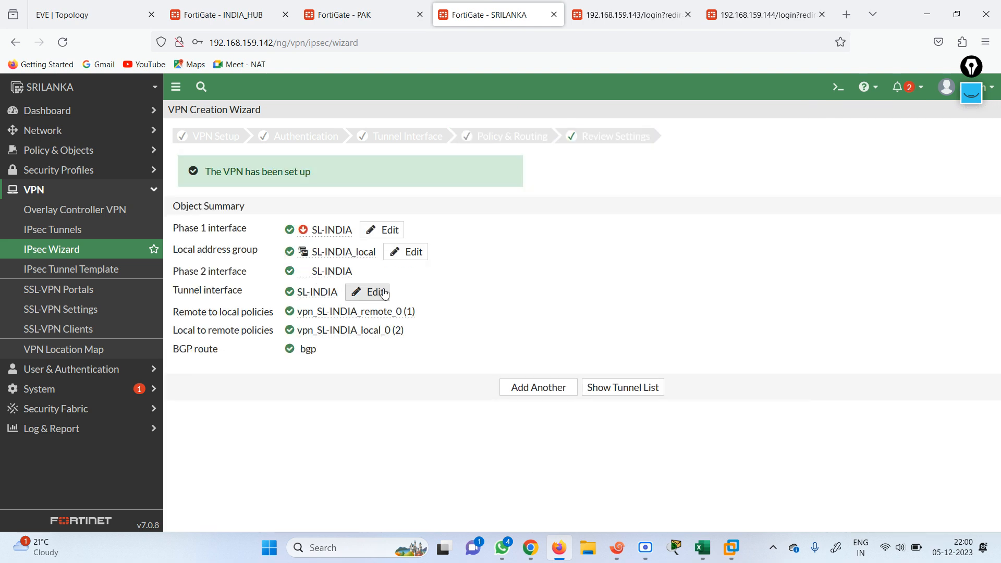
On INDIA_HUB, copy the spoke configuration key for tunnel IP 10.10.1.5
{"action": "left_click", "coordinate": [105, 19]}
{"action": "left_click", "coordinate": [202, 26]}
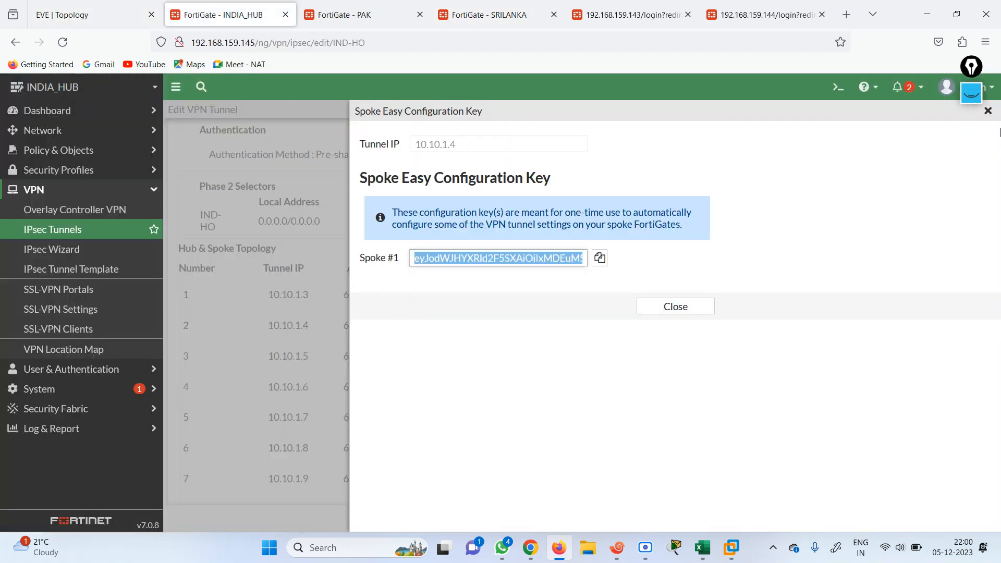
{"action": "left_click", "coordinate": [989, 113]}
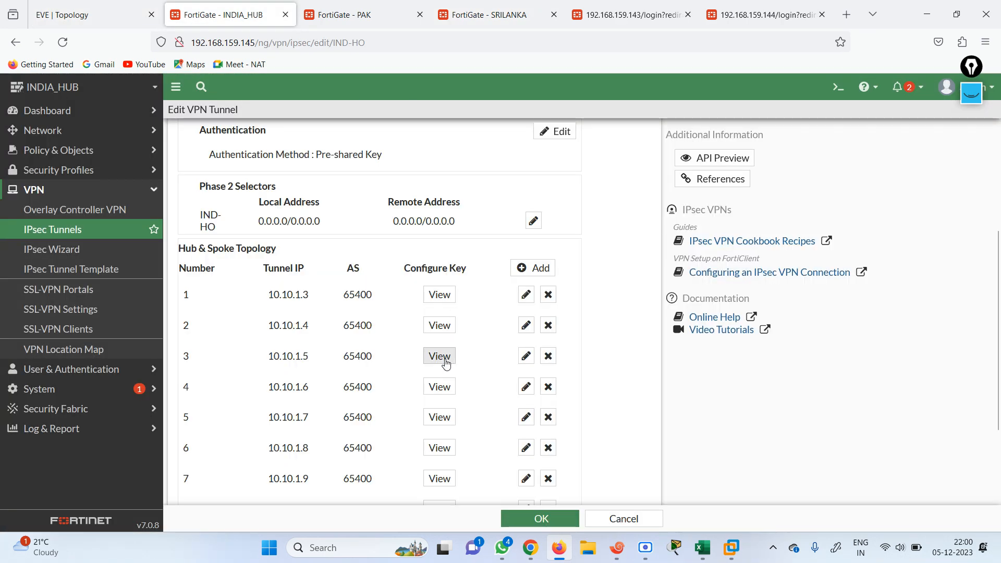
{"action": "left_click", "coordinate": [446, 361]}
{"action": "left_click", "coordinate": [599, 257]}
Log in to the US FortiGate at 192.168.159.143 with the admin credentials and dismiss the welcome dialog
{"action": "left_click", "coordinate": [613, 5]}
{"action": "type", "text": "admin"}
{"action": "key", "text": "Tab"}
{"action": "type", "text": "admin"}
{"action": "key", "text": "Return"}
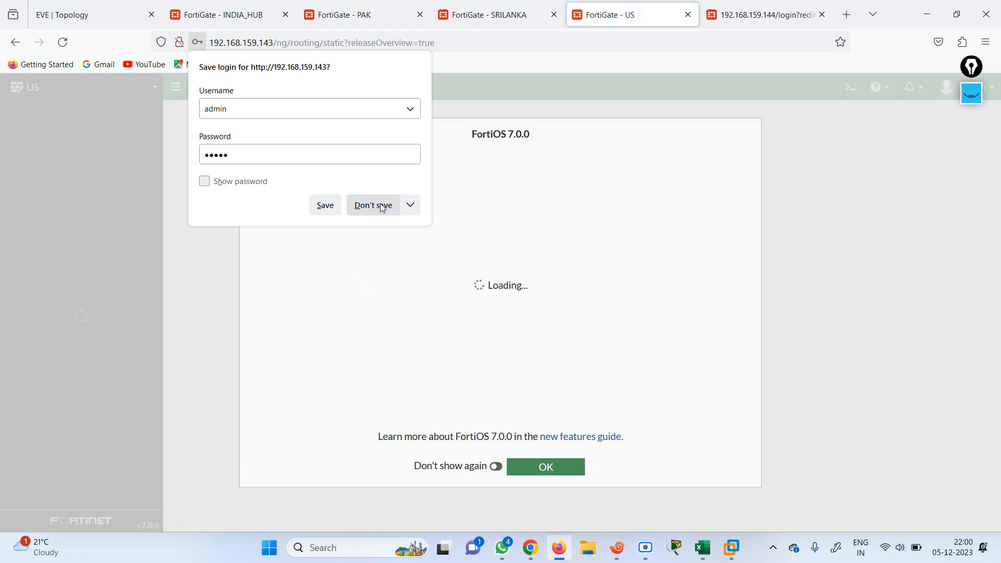
{"action": "left_click", "coordinate": [373, 205]}
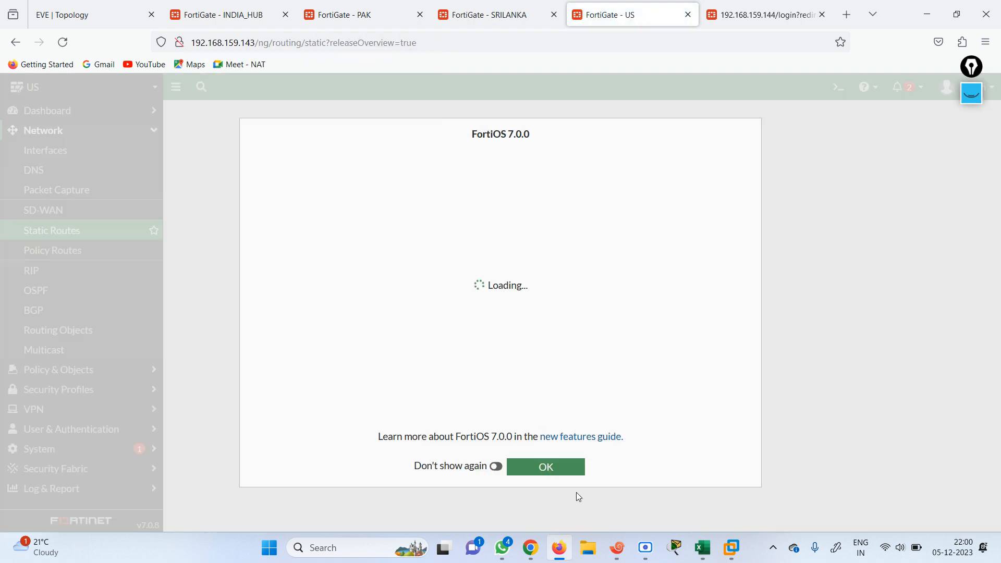
{"action": "left_click", "coordinate": [550, 467]}
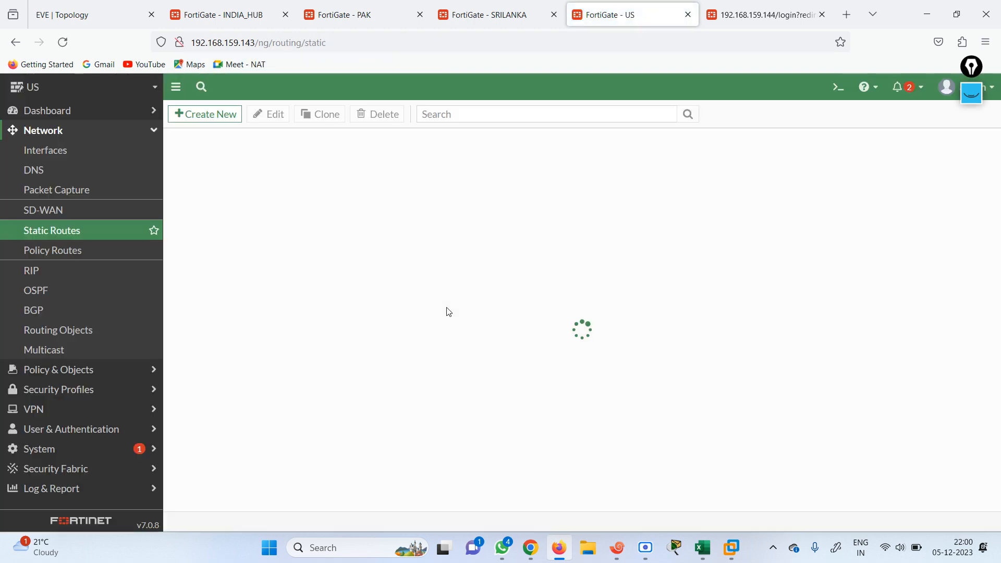
Open the IPsec VPN creation wizard on the US FortiGate
{"action": "left_click", "coordinate": [52, 415]}
{"action": "left_click", "coordinate": [64, 250]}
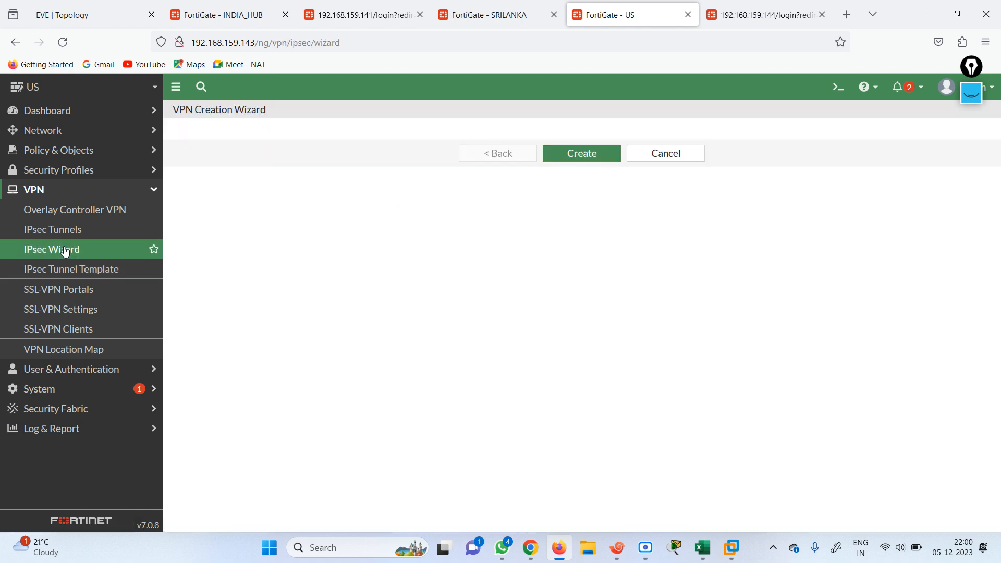
{"action": "left_click", "coordinate": [62, 233]}
{"action": "left_click", "coordinate": [69, 251]}
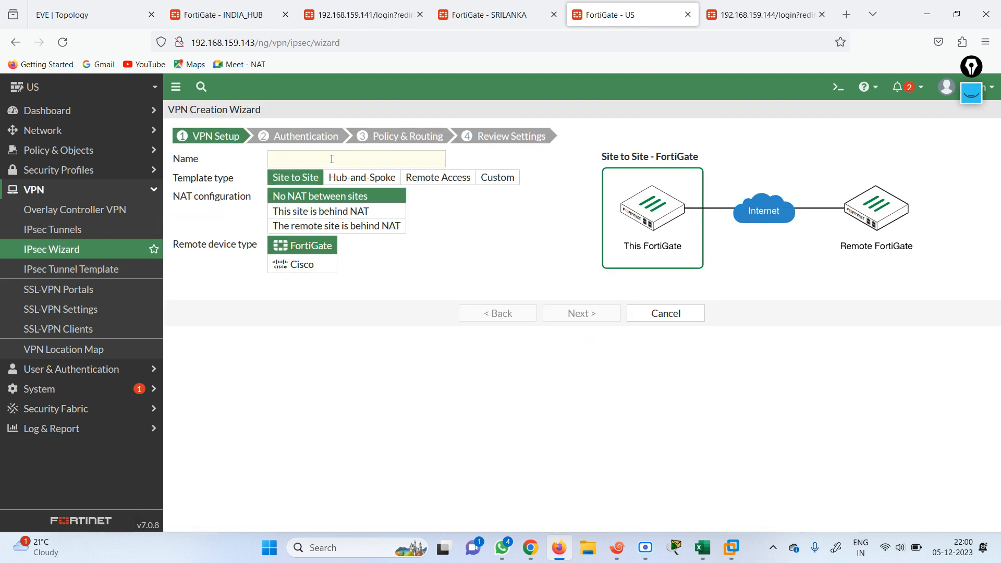
{"action": "left_click", "coordinate": [323, 161]}
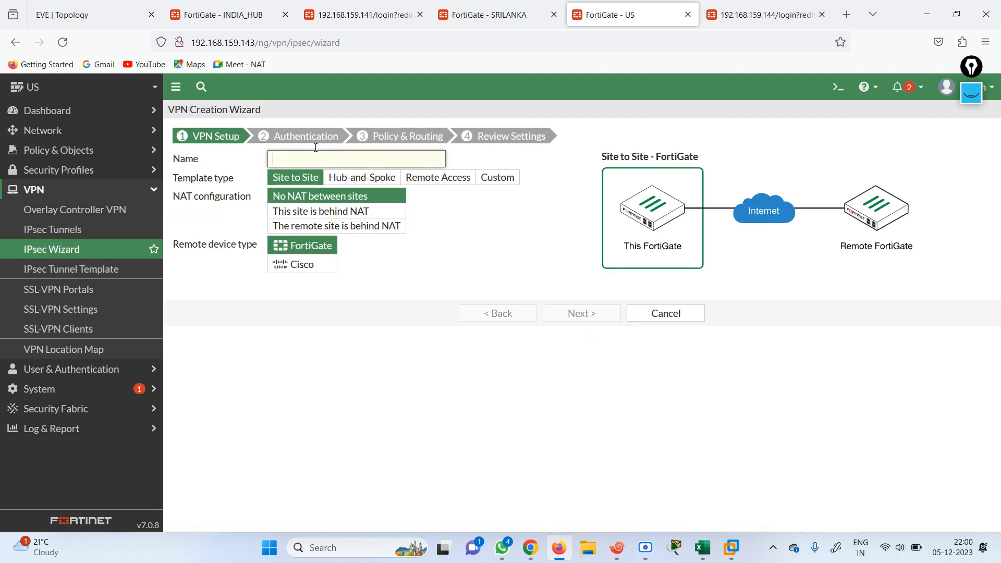
{"action": "left_click", "coordinate": [88, 15]}
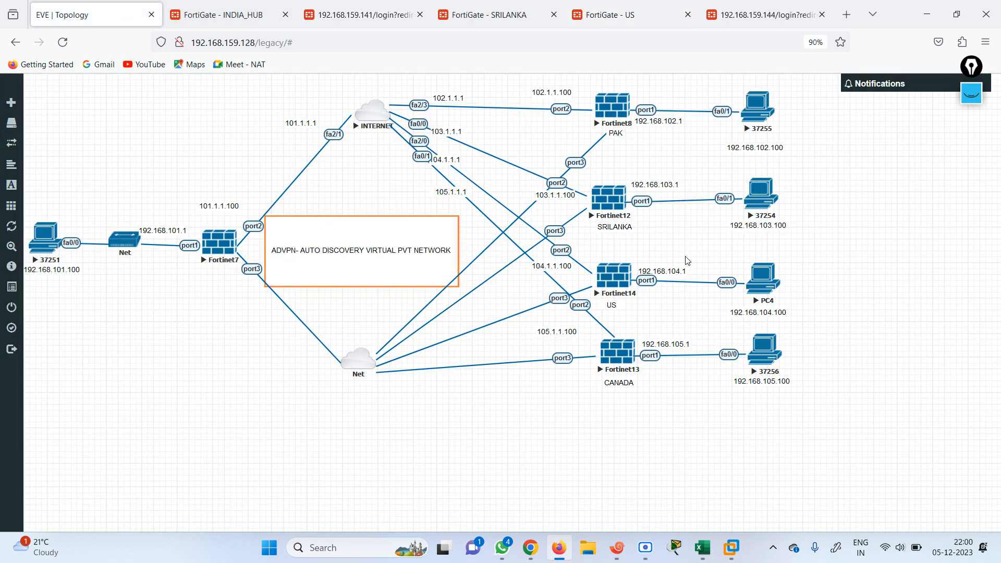
{"action": "left_click", "coordinate": [224, 14]}
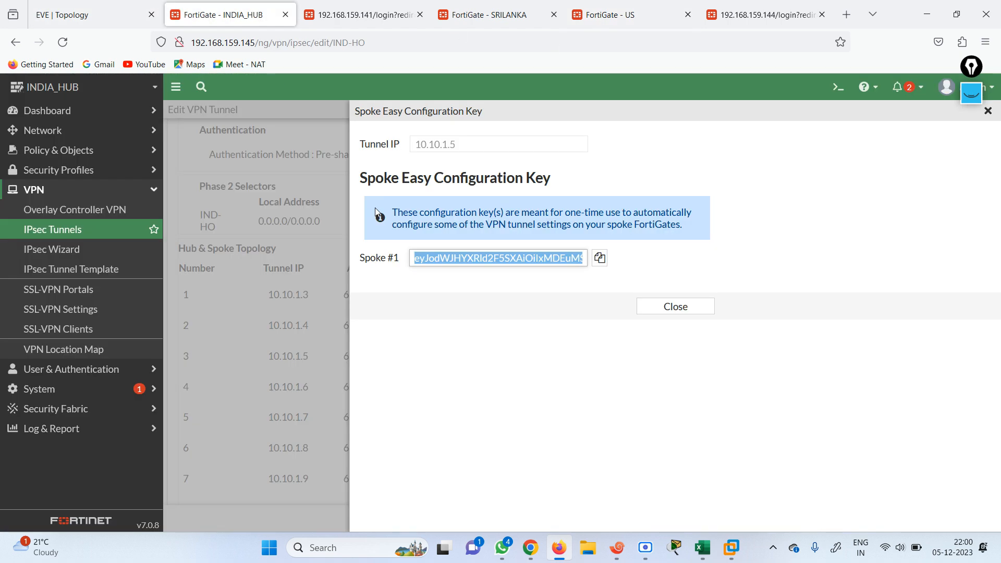
{"action": "left_click", "coordinate": [614, 16]}
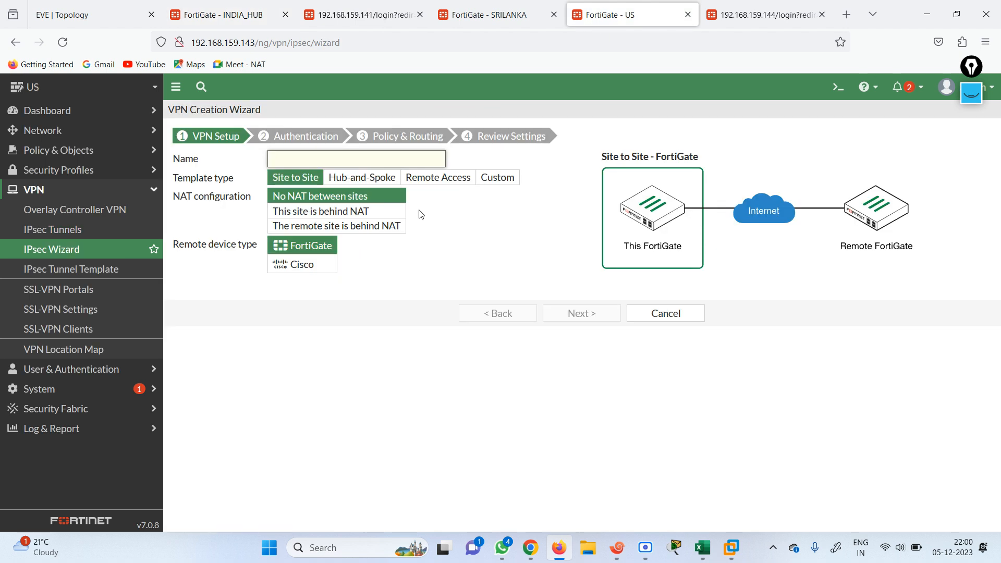
Name the tunnel US-INDIA, make it a Hub-and-Spoke spoke, and apply the hub's easy configuration key
{"action": "type", "text": "US-INDIA"}
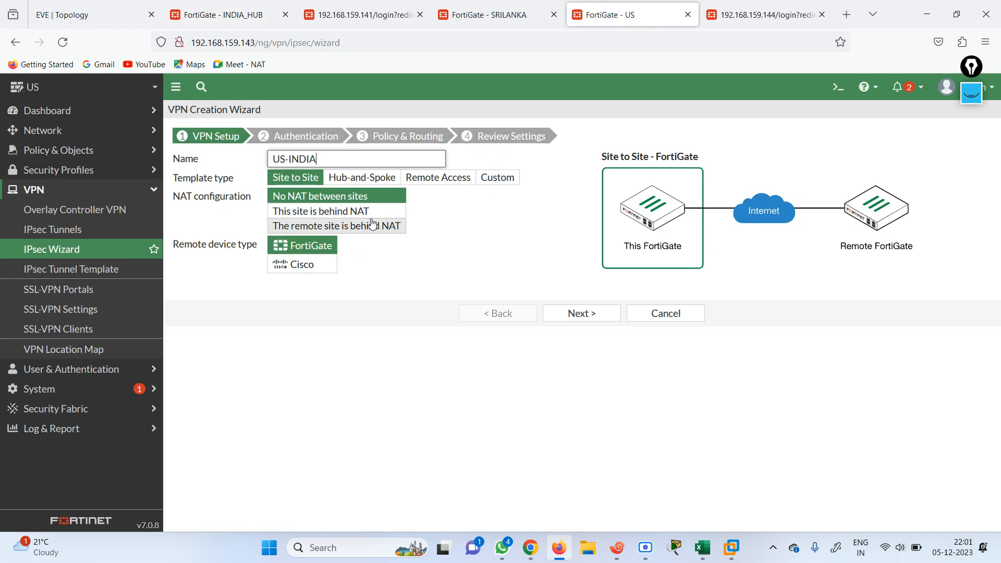
{"action": "left_click", "coordinate": [363, 179]}
{"action": "left_click", "coordinate": [290, 247]}
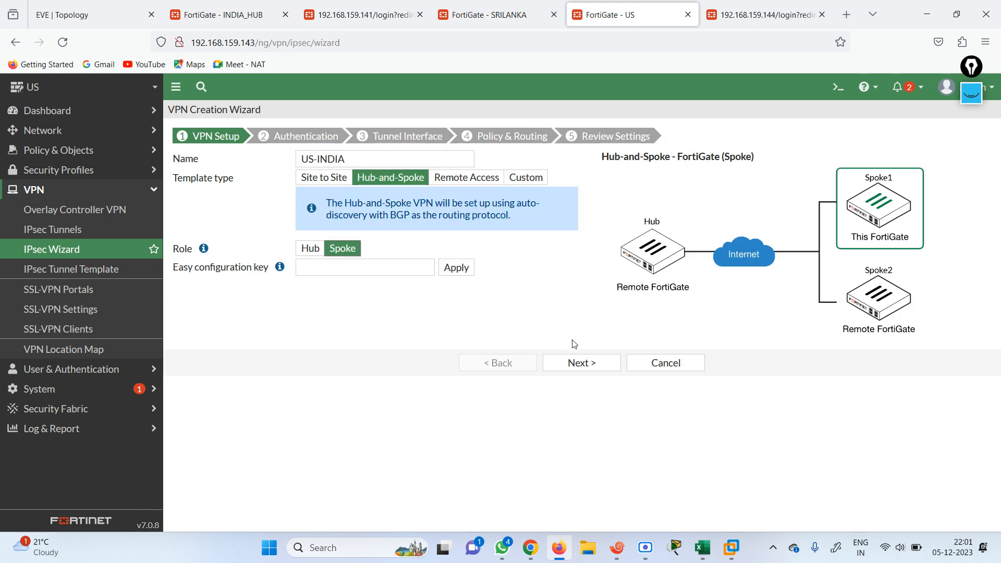
{"action": "left_click", "coordinate": [388, 270]}
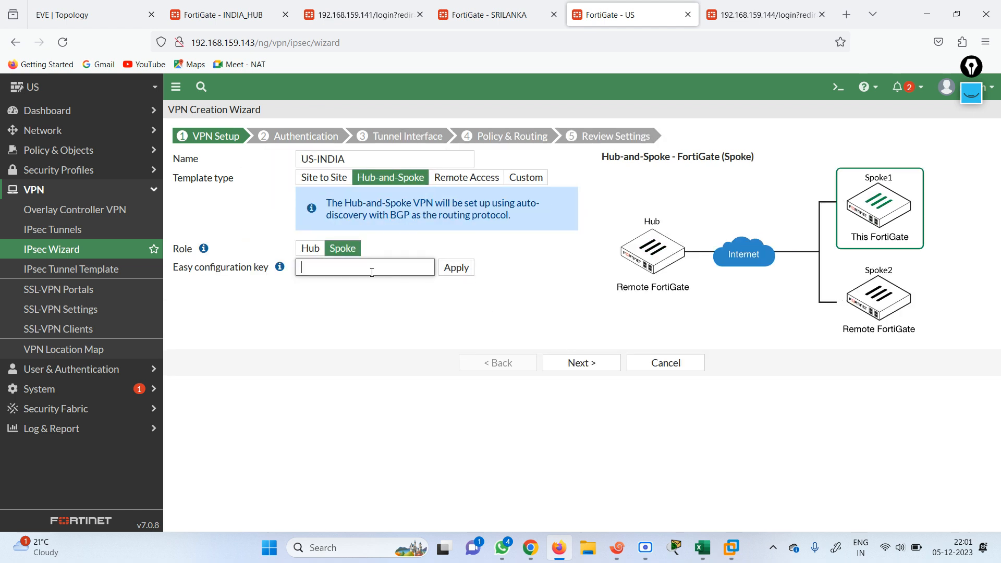
{"action": "key", "text": "ctrl+v"}
{"action": "left_click", "coordinate": [239, 10]}
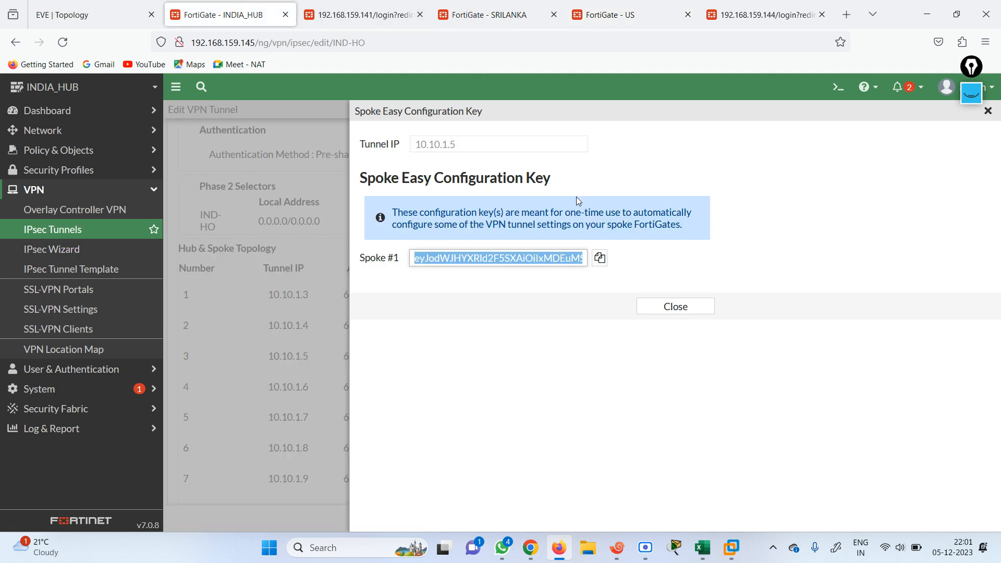
{"action": "left_click", "coordinate": [608, 11]}
{"action": "left_click", "coordinate": [457, 270]}
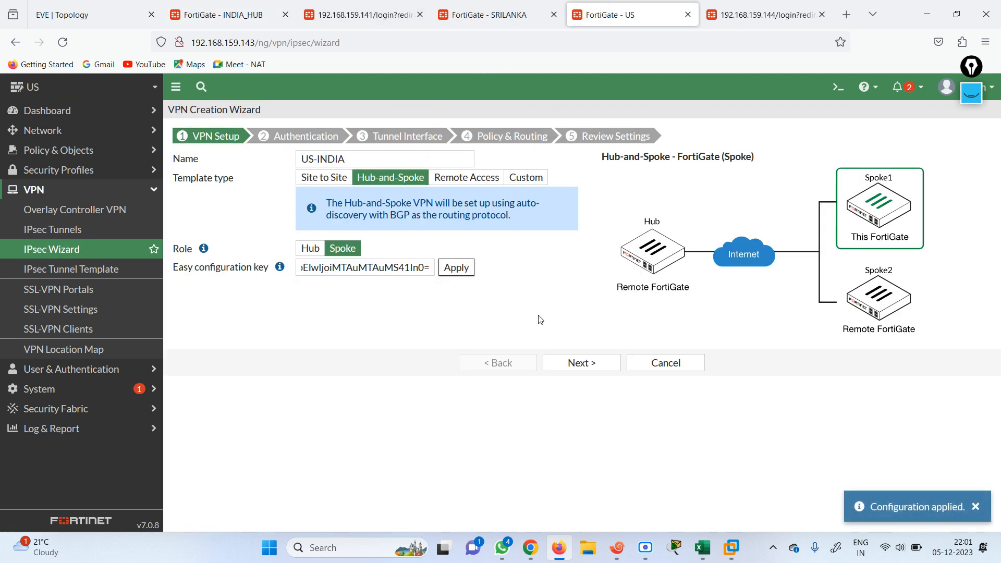
{"action": "left_click", "coordinate": [584, 364]}
Enter the pre-shared key, use port1 as the local interface, and create the US-INDIA VPN
{"action": "left_click", "coordinate": [394, 218]}
{"action": "type", "text": "••••••••"}
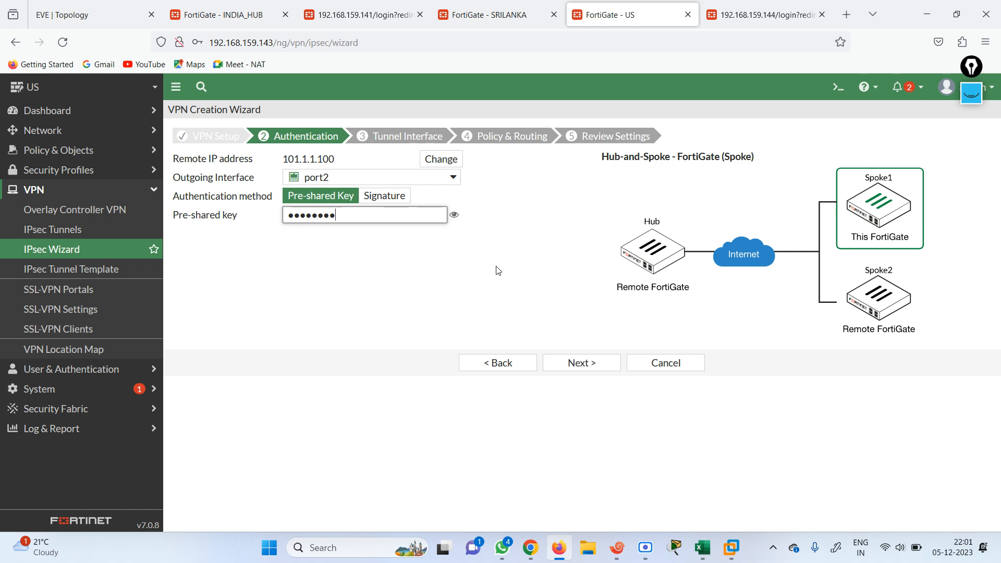
{"action": "left_click", "coordinate": [580, 361]}
{"action": "left_click", "coordinate": [586, 361]}
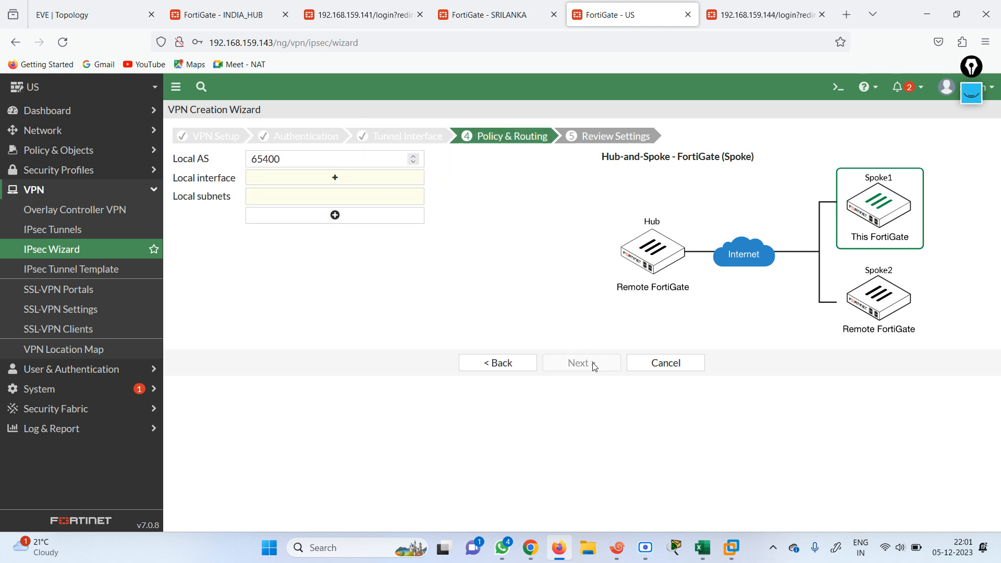
{"action": "left_click", "coordinate": [335, 178]}
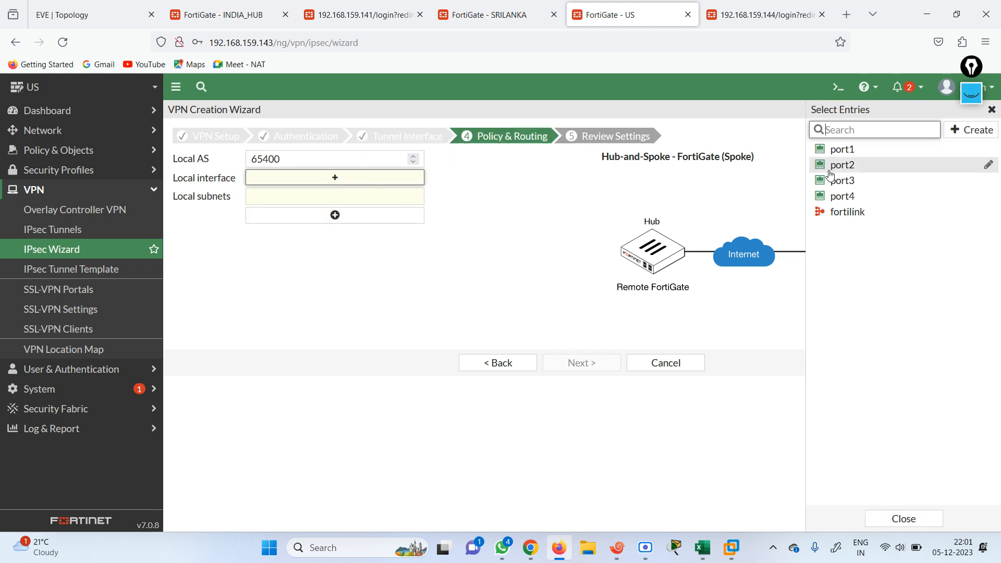
{"action": "left_click", "coordinate": [842, 150]}
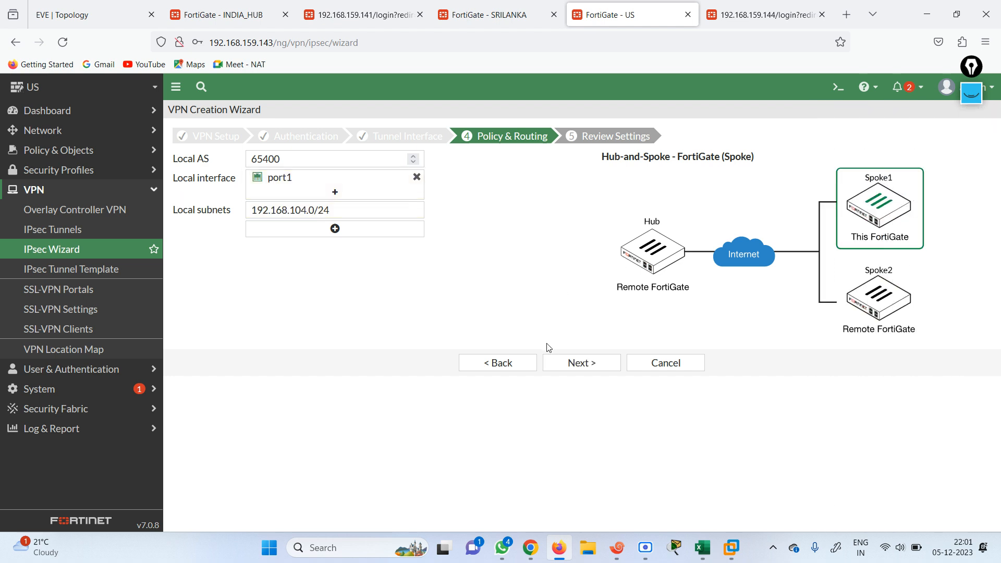
{"action": "left_click", "coordinate": [566, 367]}
{"action": "left_click", "coordinate": [563, 392]}
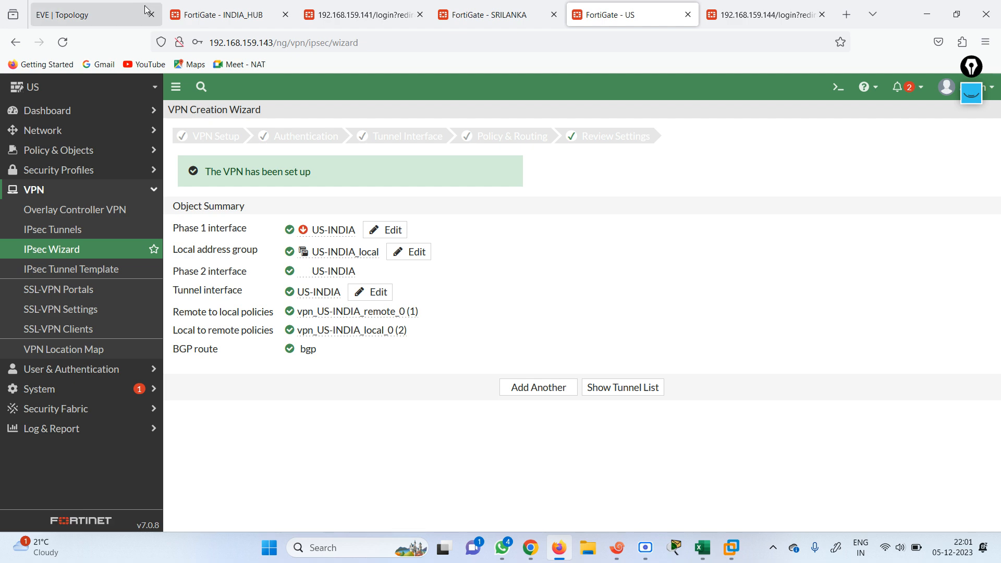
{"action": "left_click", "coordinate": [217, 16]}
On INDIA_HUB, copy the spoke configuration key for tunnel IP 10.10.1.6
{"action": "left_click", "coordinate": [988, 112]}
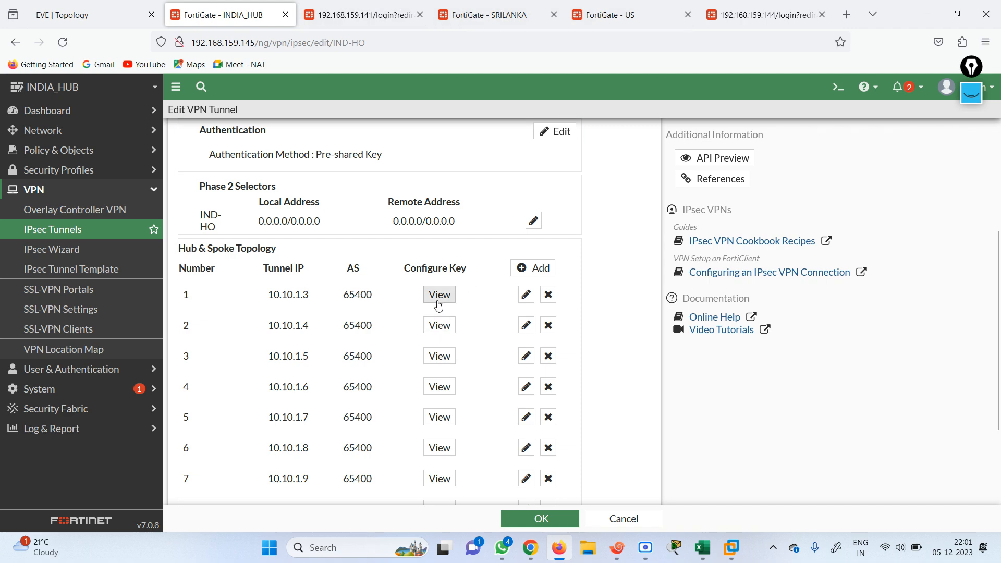
{"action": "left_click", "coordinate": [440, 386]}
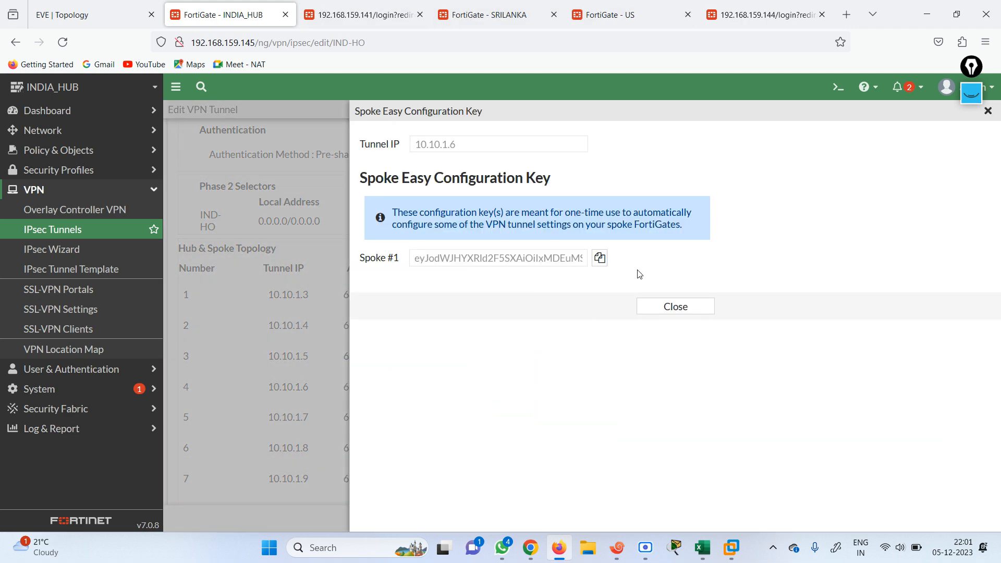
{"action": "left_click", "coordinate": [600, 258]}
{"action": "left_click", "coordinate": [676, 306]}
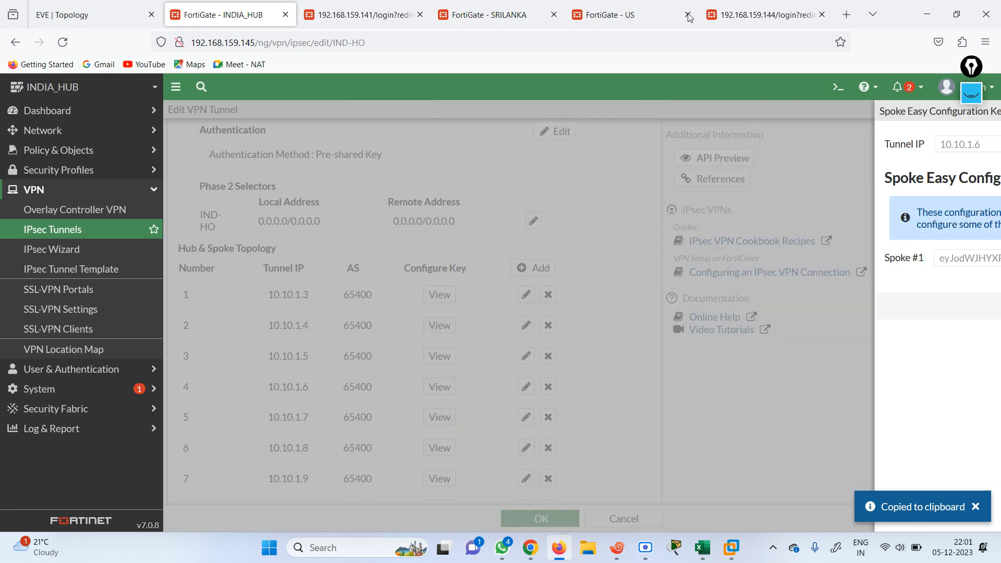
Log in to the CANADA FortiGate with the admin credentials and dismiss the overview dialog
{"action": "left_click", "coordinate": [722, 25]}
{"action": "type", "text": "admin"}
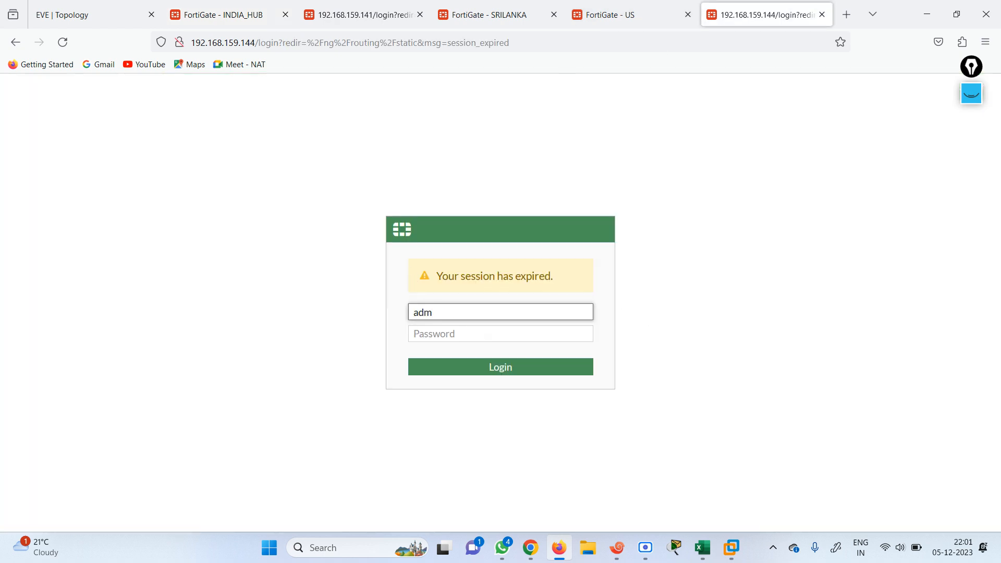
{"action": "key", "text": "Tab"}
{"action": "type", "text": "admin"}
{"action": "key", "text": "Return"}
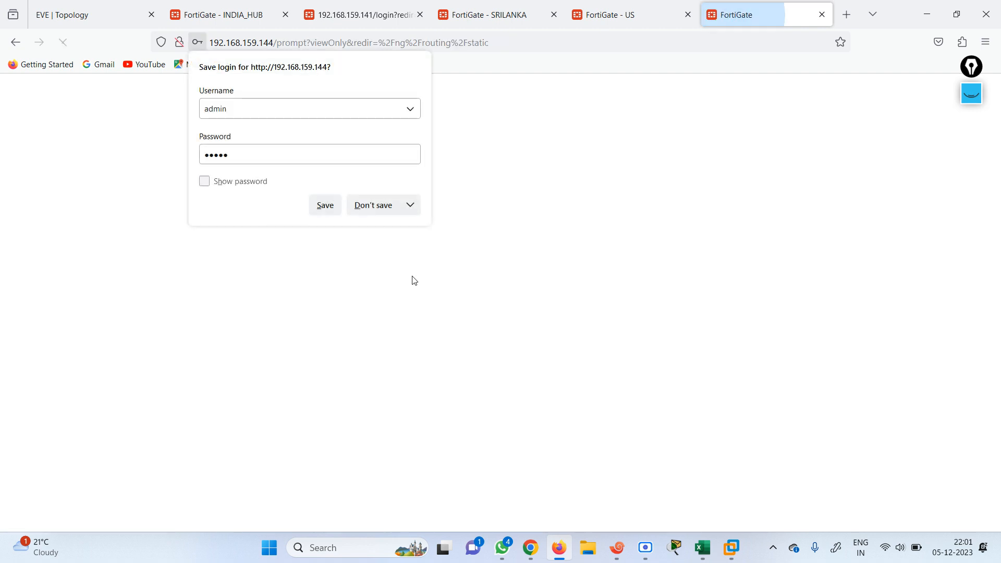
{"action": "left_click", "coordinate": [378, 216]}
{"action": "left_click", "coordinate": [537, 473]}
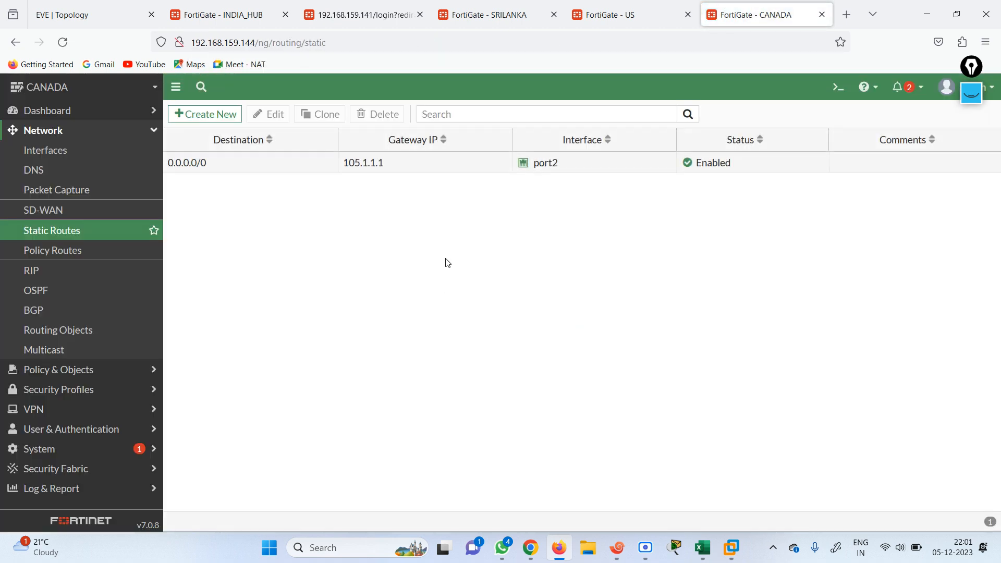
Open the IPsec VPN wizard on CANADA and name the tunnel CN-INDIA
{"action": "left_click", "coordinate": [68, 410]}
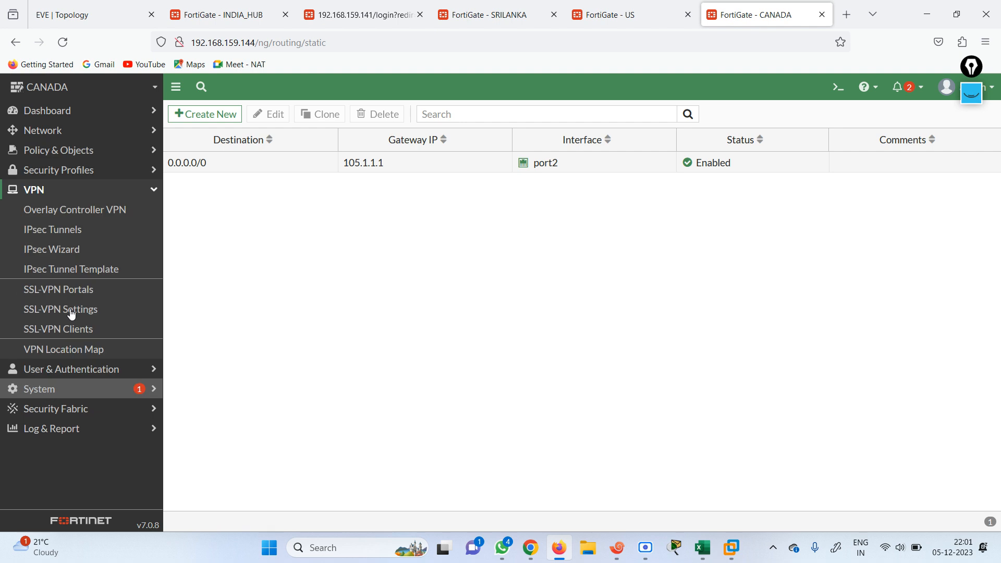
{"action": "left_click", "coordinate": [66, 249]}
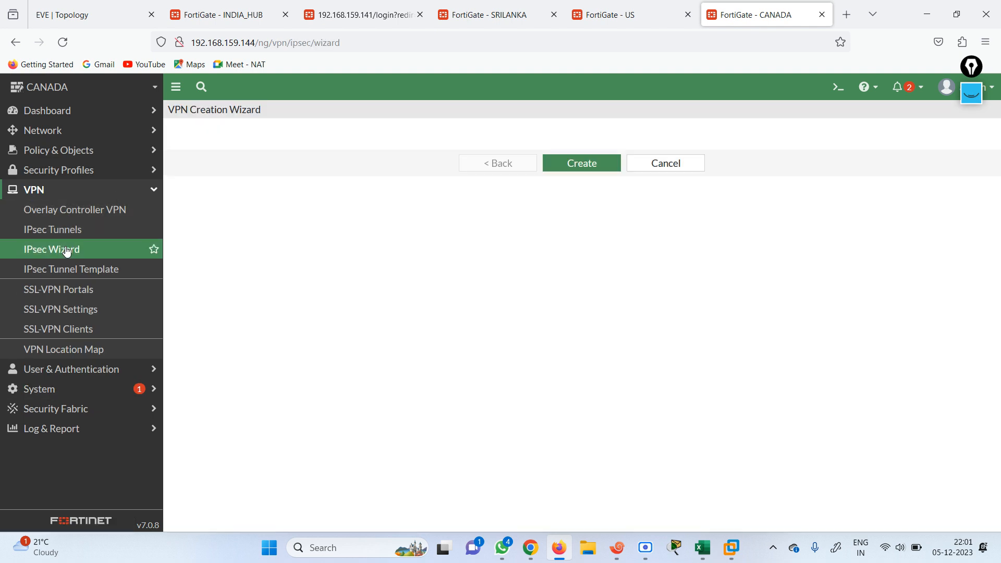
{"action": "left_click", "coordinate": [309, 165]}
{"action": "type", "text": "canad"}
{"action": "key", "text": "BackSpace"}
{"action": "key", "text": "BackSpace"}
{"action": "type", "text": "CN-INDIA"}
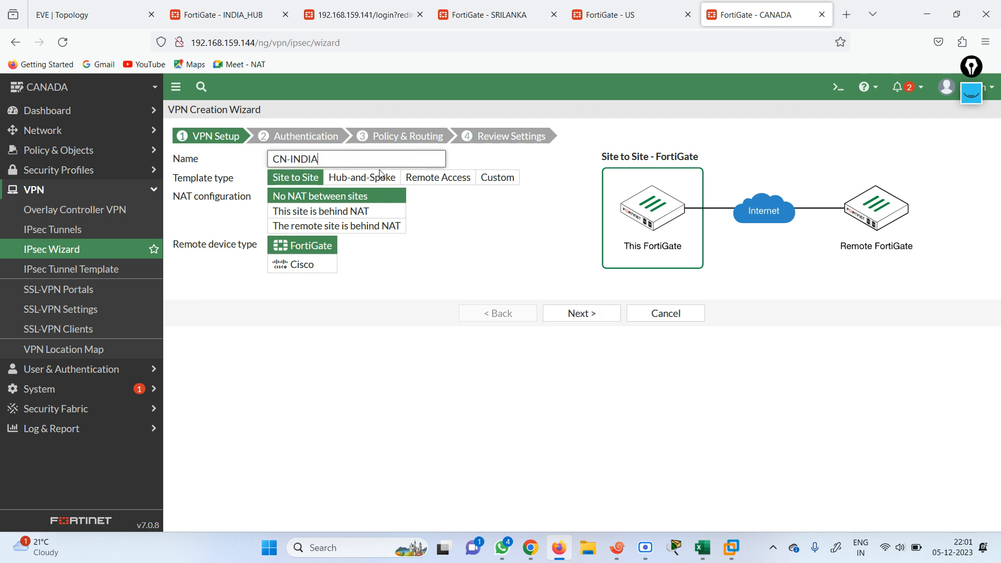
Make CN-INDIA a Hub-and-Spoke spoke and apply the pasted hub configuration key
{"action": "left_click", "coordinate": [380, 175]}
{"action": "left_click", "coordinate": [288, 248]}
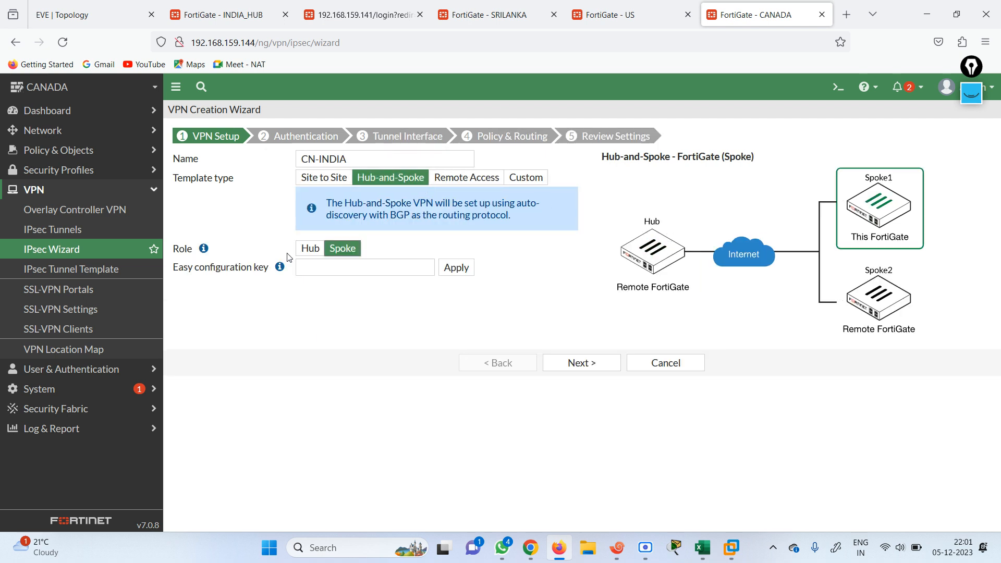
{"action": "left_click", "coordinate": [392, 273]}
{"action": "key", "text": "ctrl+v"}
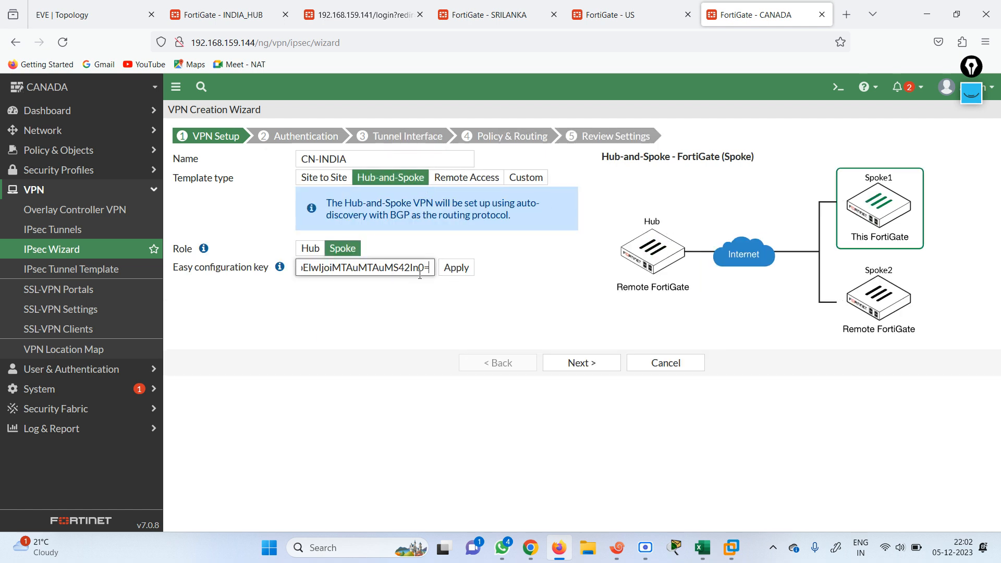
{"action": "left_click", "coordinate": [455, 268]}
Enter the pre-shared key, use port1 as the local interface, and create the CN-INDIA VPN
{"action": "left_click", "coordinate": [577, 361]}
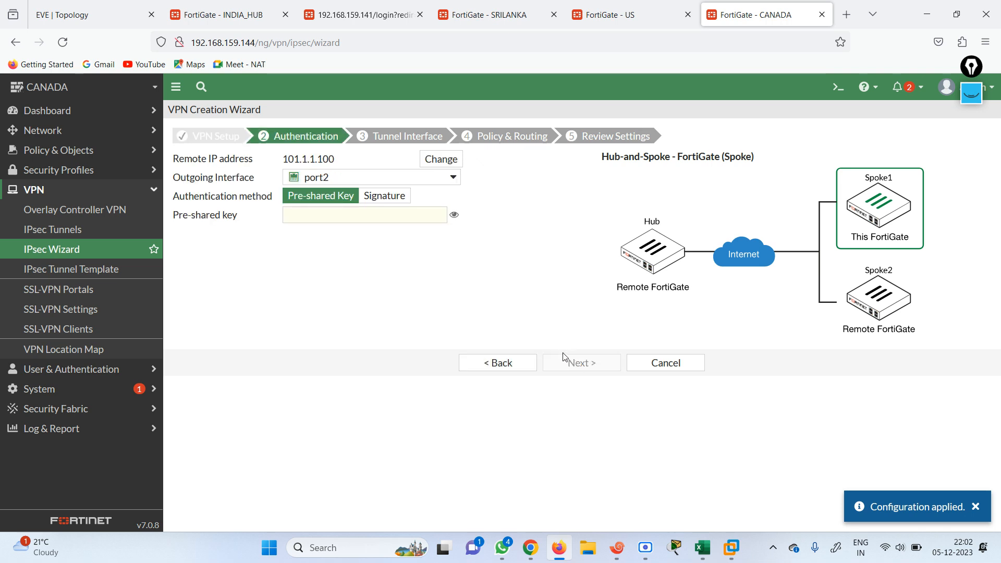
{"action": "left_click", "coordinate": [409, 215]}
{"action": "type", "text": "fortinet"}
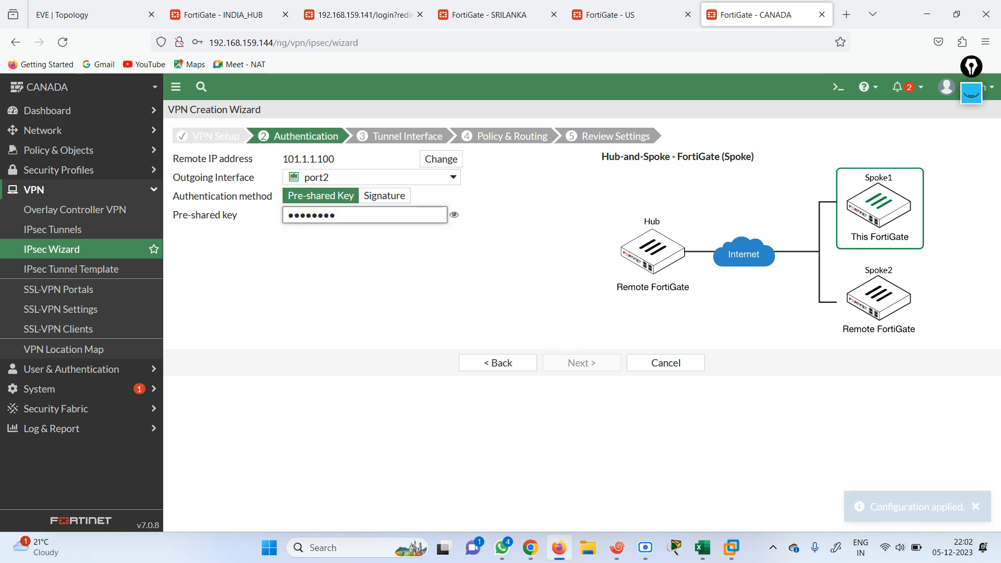
{"action": "left_click", "coordinate": [573, 361]}
{"action": "left_click", "coordinate": [574, 362]}
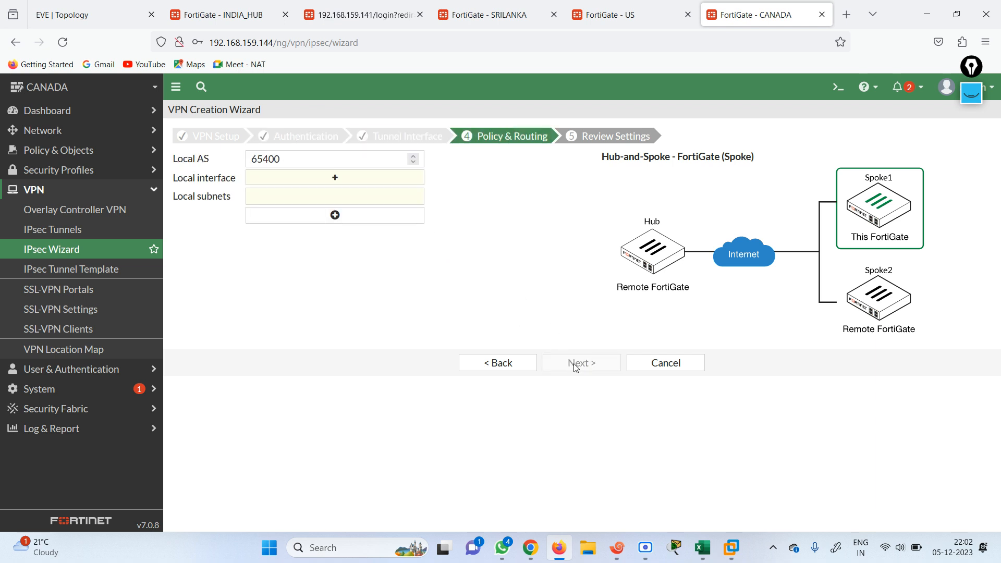
{"action": "left_click", "coordinate": [351, 182]}
{"action": "left_click", "coordinate": [842, 151]}
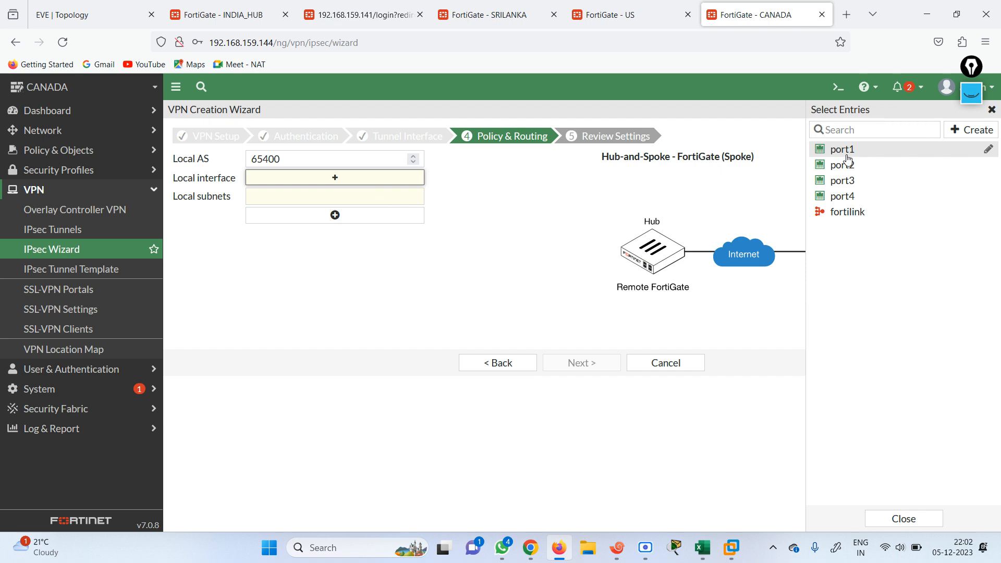
{"action": "left_click", "coordinate": [532, 282]}
{"action": "left_click", "coordinate": [579, 362]}
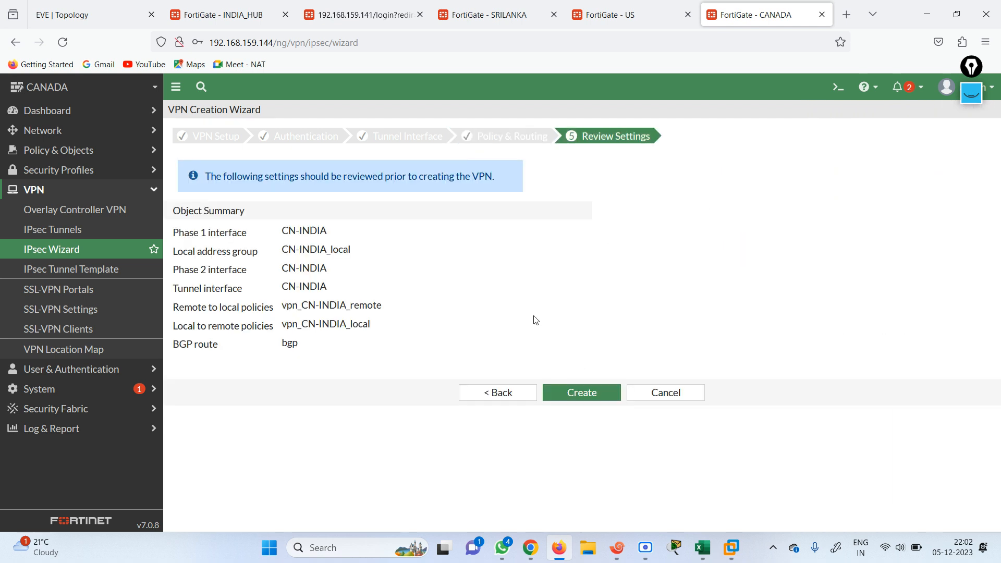
{"action": "left_click", "coordinate": [577, 391]}
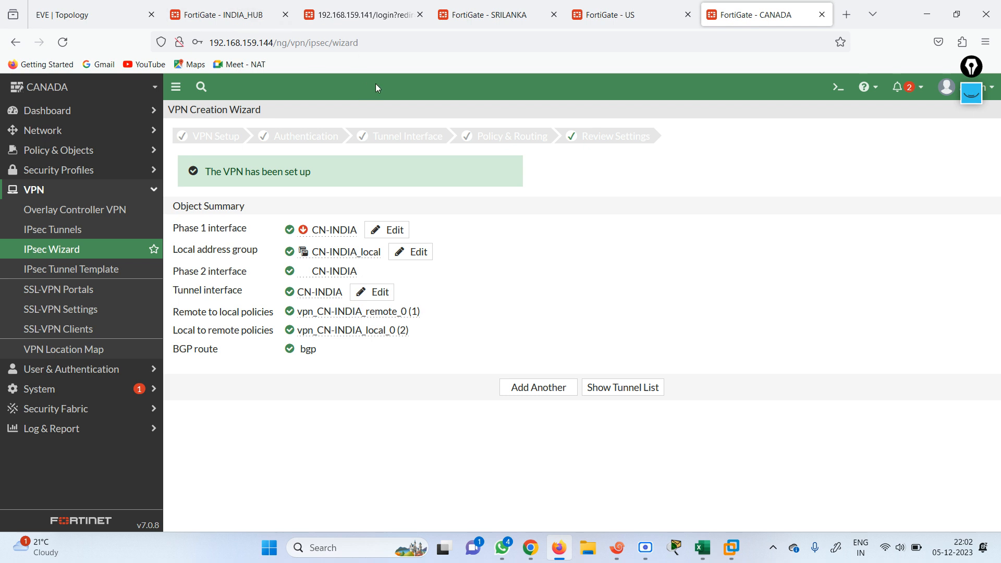
Add the IPsec Monitor to the CANADA FortiGate dashboard, then return to the EVE topology
{"action": "left_click", "coordinate": [71, 110]}
{"action": "left_click", "coordinate": [82, 343]}
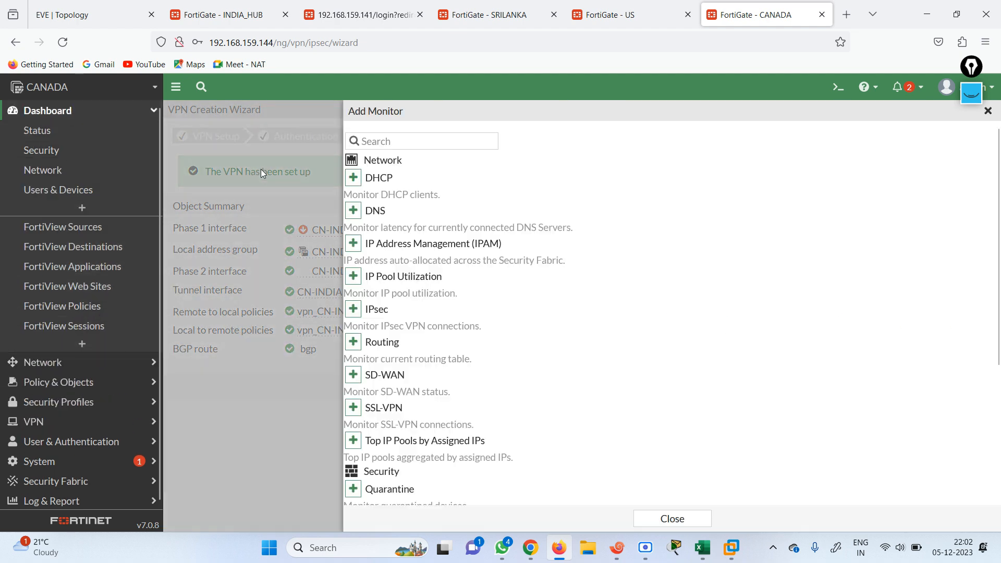
{"action": "left_click", "coordinate": [388, 139]}
{"action": "type", "text": "ipse"}
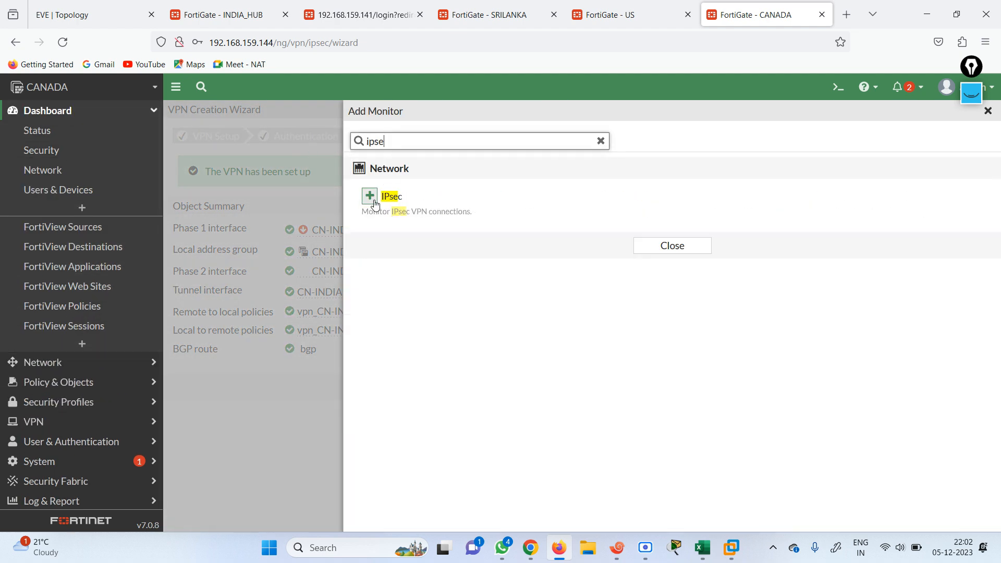
{"action": "left_click", "coordinate": [370, 196]}
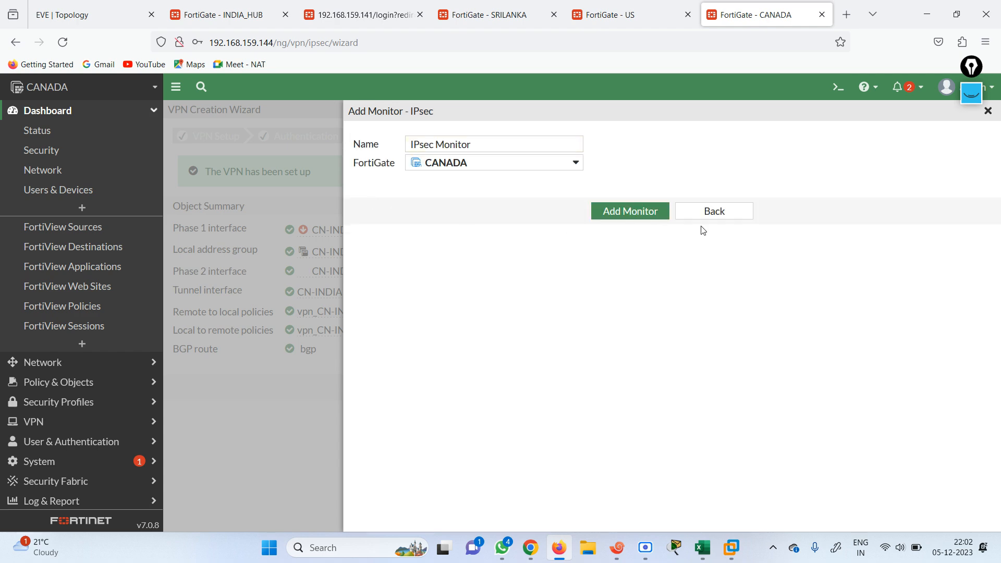
{"action": "left_click", "coordinate": [632, 211]}
{"action": "left_click", "coordinate": [68, 10]}
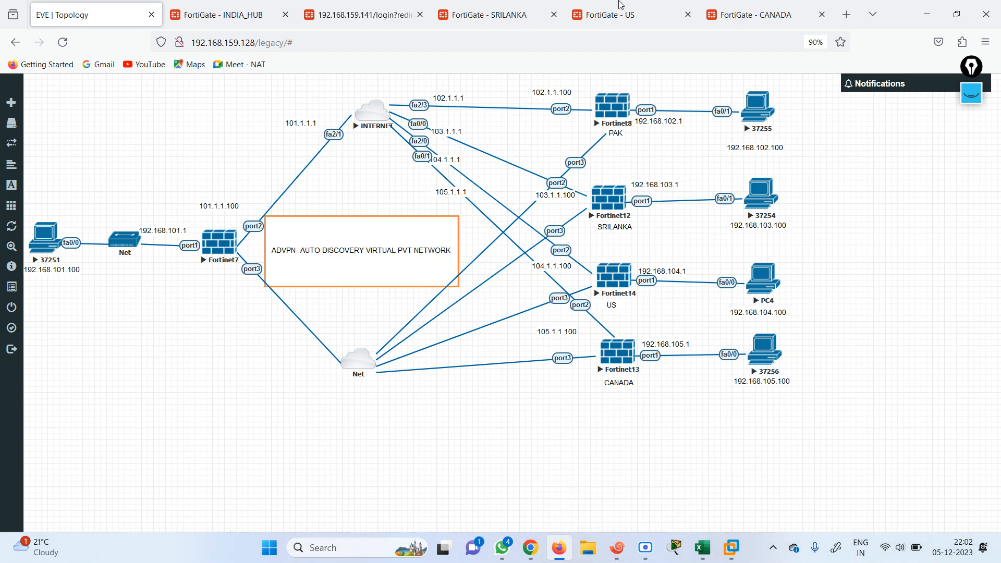
From the CANADA FortiGate CLI console, run execute ping 192.168.101.1 and stop it after replies
{"action": "left_click", "coordinate": [788, 8]}
{"action": "left_click", "coordinate": [835, 91]}
{"action": "type", "text": "ex"}
{"action": "key", "text": "Tab"}
{"action": "type", "text": "pi"}
{"action": "key", "text": "Tab"}
{"action": "key", "text": "BackSpace"}
{"action": "key", "text": "BackSpace"}
{"action": "key", "text": "BackSpace"}
{"action": "key", "text": "BackSpace"}
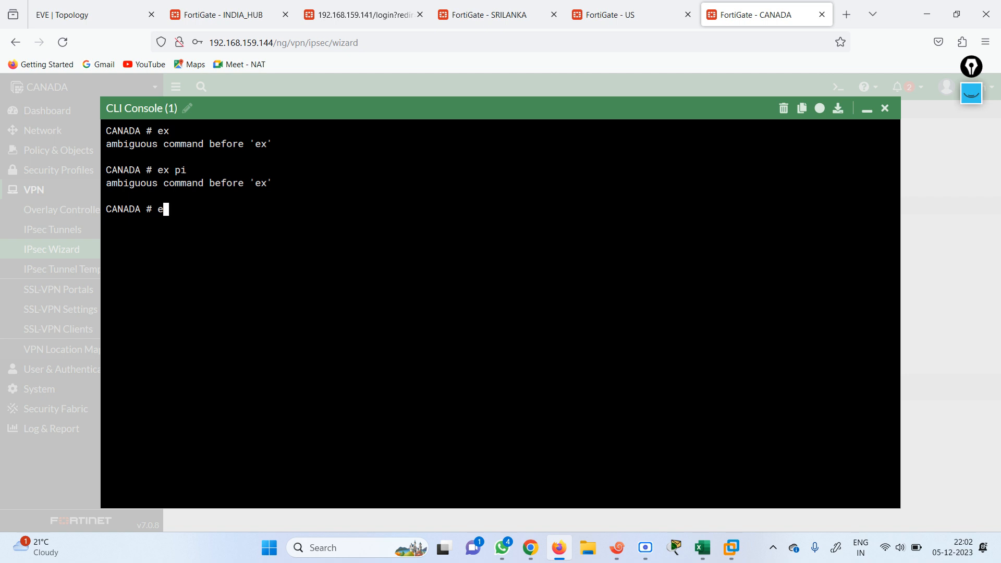
{"action": "type", "text": "x"}
{"action": "key", "text": "Tab"}
{"action": "type", "text": "192.168.101.1"}
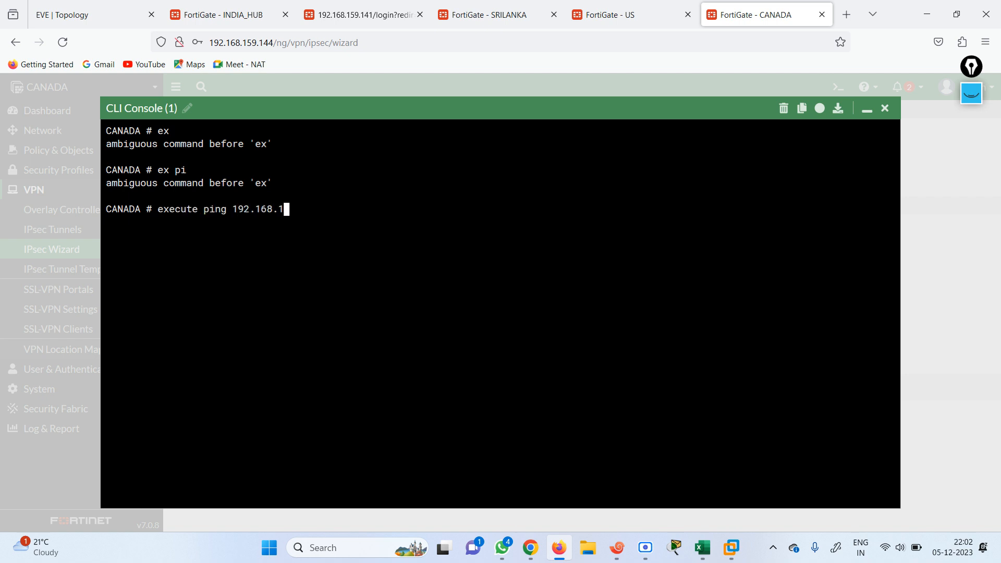
{"action": "key", "text": "Return"}
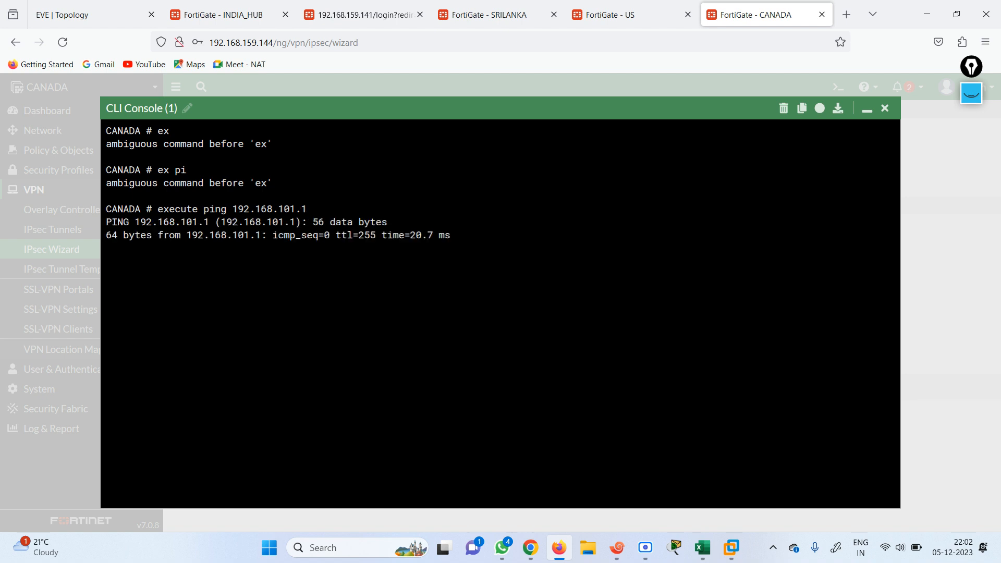
{"action": "key", "text": "ctrl+c"}
Ping 192.168.101.100 from CANADA, confirming replies with 0% packet loss
{"action": "key", "text": "Up"}
{"action": "key", "text": "BackSpace"}
{"action": "type", "text": "100"}
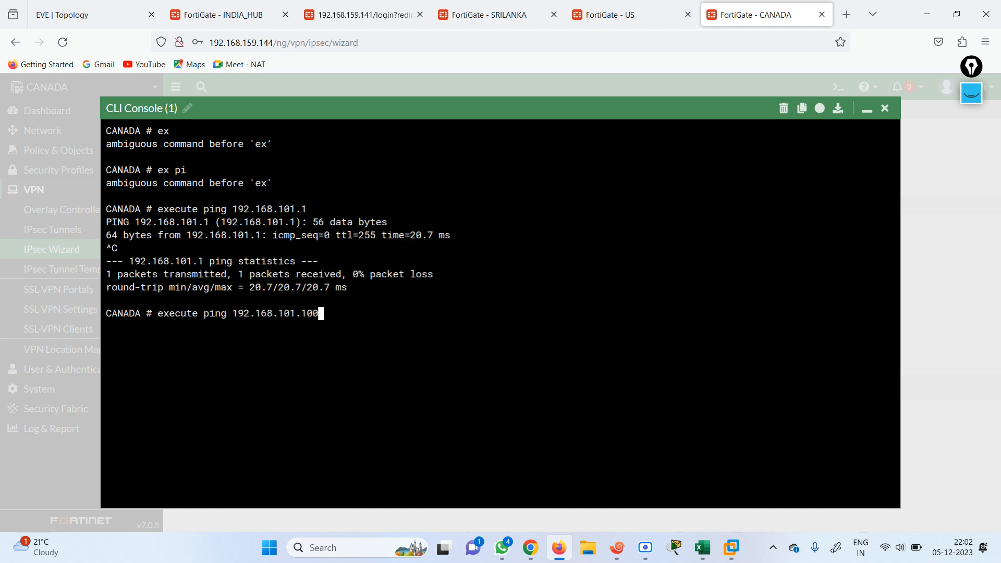
{"action": "key", "text": "Return"}
{"action": "key", "text": "ctrl+c"}
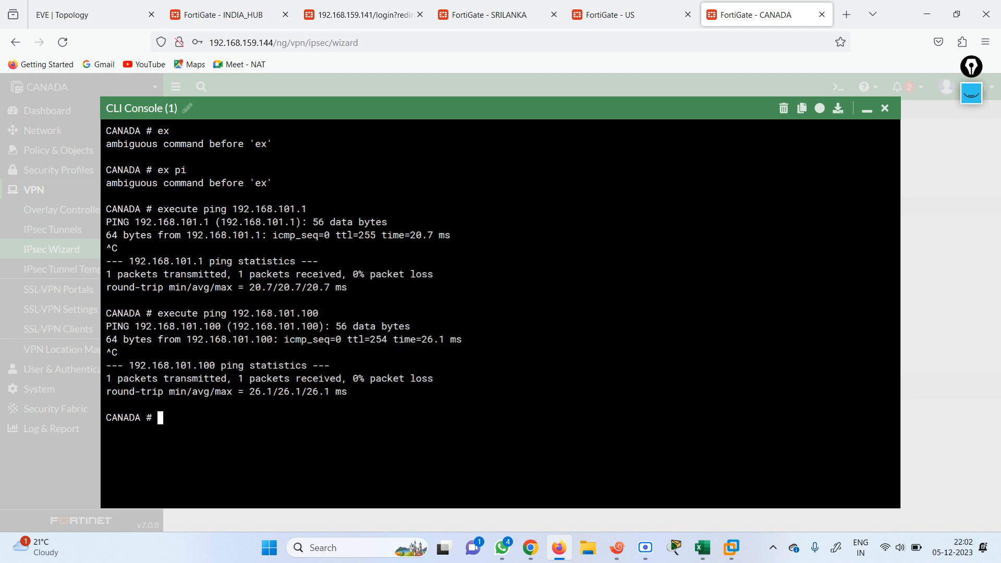
On the US FortiGate CLI console, ping 192.168.101.1 and confirm 0% packet loss
{"action": "left_click", "coordinate": [867, 110]}
{"action": "left_click", "coordinate": [623, 15]}
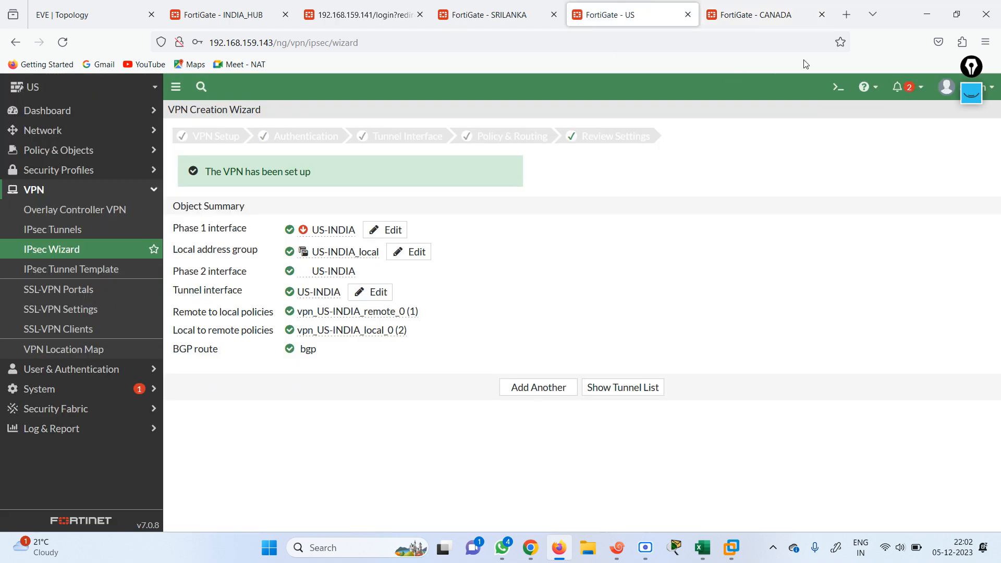
{"action": "left_click", "coordinate": [835, 86]}
{"action": "type", "text": "ex"}
{"action": "key", "text": "Return"}
{"action": "key", "text": "Up"}
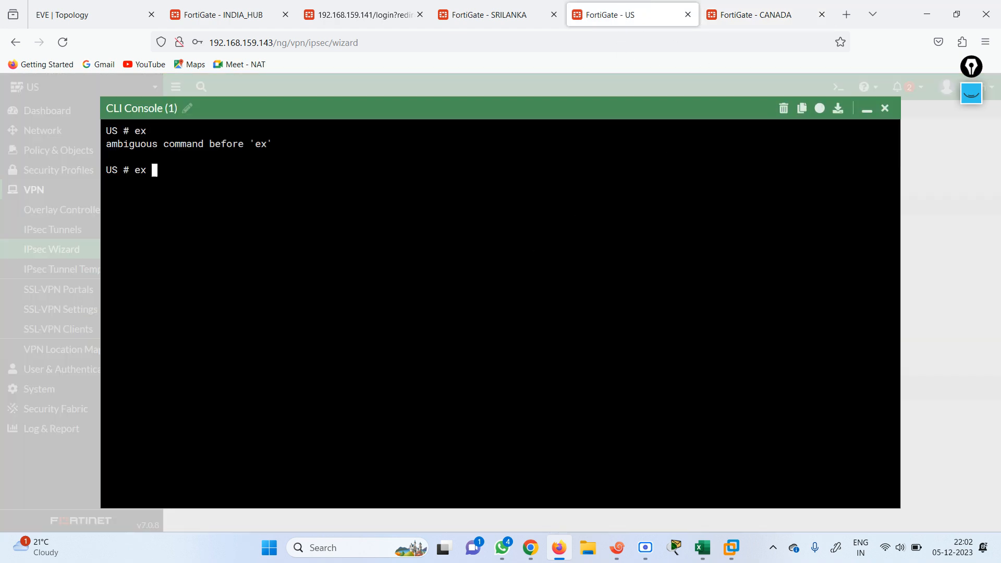
{"action": "type", "text": "pi"}
{"action": "key", "text": "Return"}
{"action": "key", "text": "Up"}
{"action": "key", "text": "BackSpace"}
{"action": "key", "text": "BackSpace"}
{"action": "key", "text": "BackSpace"}
{"action": "type", "text": "c pi"}
{"action": "key", "text": "BackSpace"}
{"action": "key", "text": "BackSpace"}
{"action": "key", "text": "BackSpace"}
{"action": "type", "text": "u"}
{"action": "key", "text": "BackSpace"}
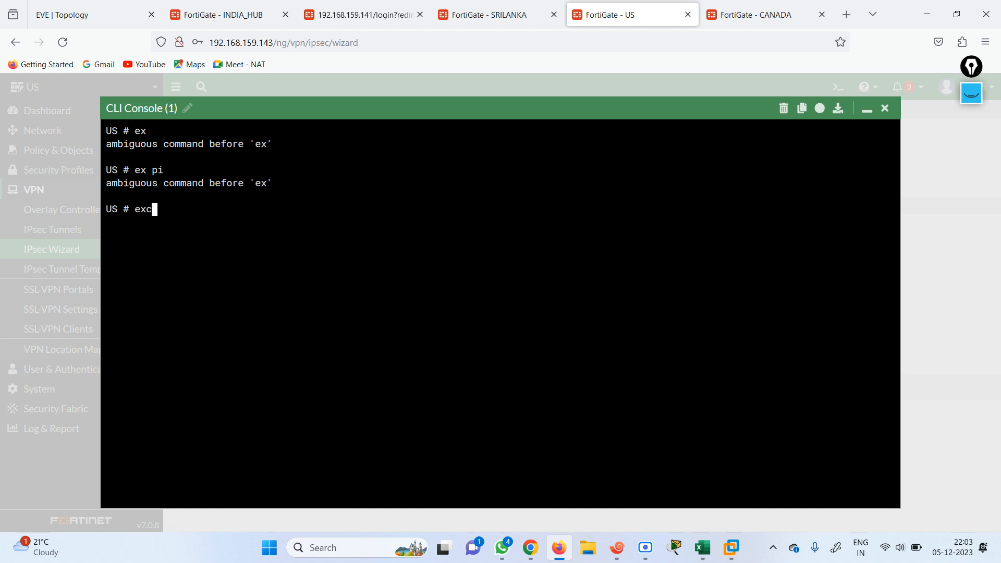
{"action": "key", "text": "BackSpace"}
{"action": "key", "text": "BackSpace"}
{"action": "key", "text": "BackSpace"}
{"action": "type", "text": "execute ping 192.168.101.1"}
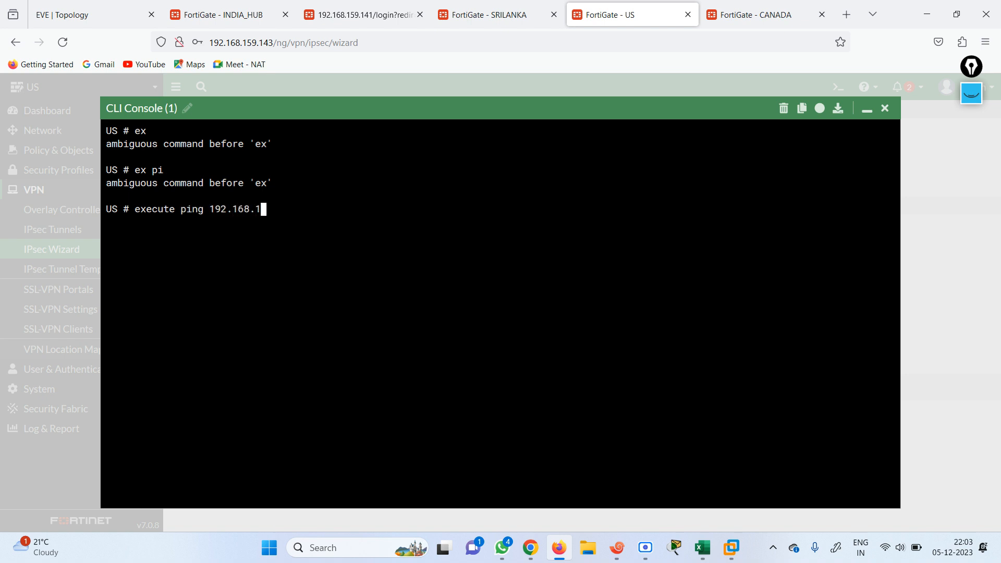
{"action": "key", "text": "Return"}
{"action": "key", "text": "ctrl+c"}
Ping 192.168.101.100 from the US FortiGate and confirm it replies
{"action": "key", "text": "Up"}
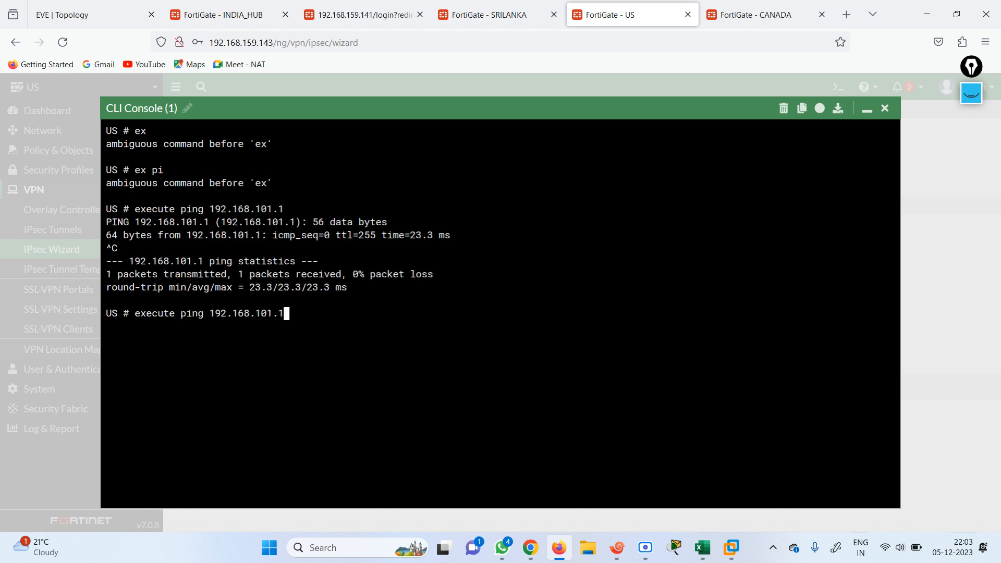
{"action": "type", "text": "00"}
{"action": "key", "text": "Return"}
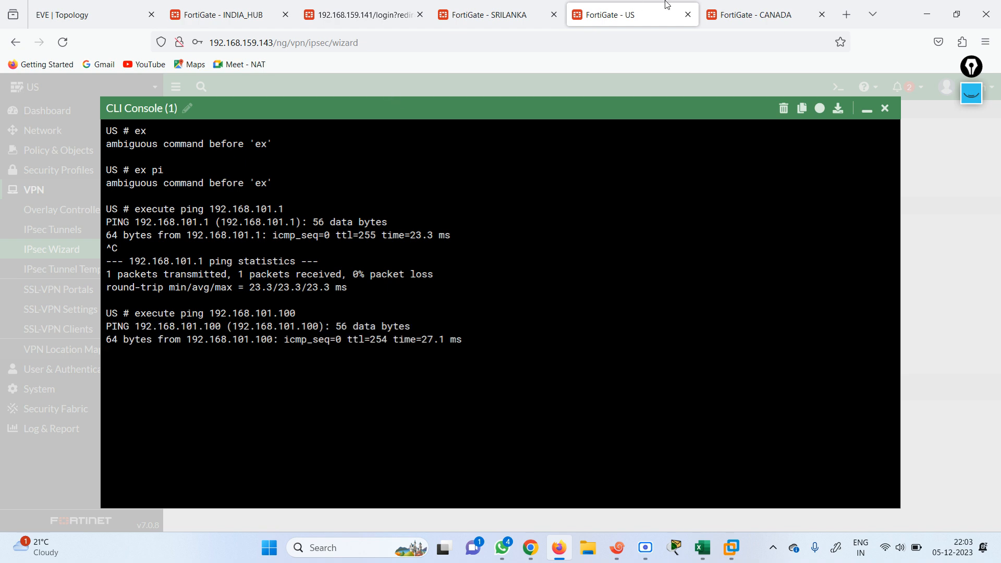
On the SRILANKA FortiGate CLI console, ping 192.168.101.1 and confirm 0% packet loss
{"action": "left_click", "coordinate": [88, 17]}
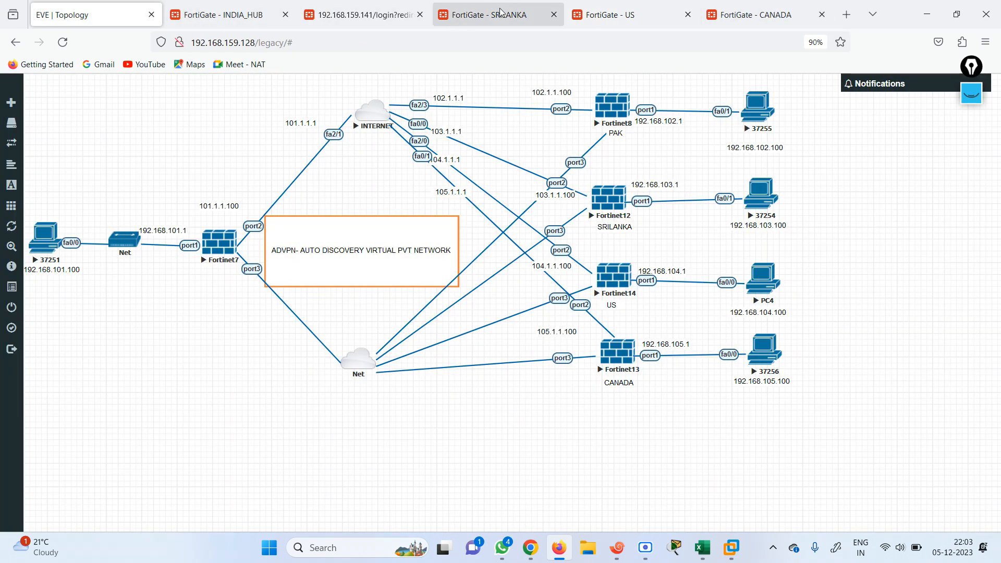
{"action": "left_click", "coordinate": [500, 12]}
{"action": "left_click", "coordinate": [838, 87]}
{"action": "type", "text": "ex"}
{"action": "key", "text": "Return"}
{"action": "type", "text": "ex pi"}
{"action": "key", "text": "Return"}
{"action": "type", "text": "ex"}
{"action": "key", "text": "BackSpace"}
{"action": "type", "text": "cu"}
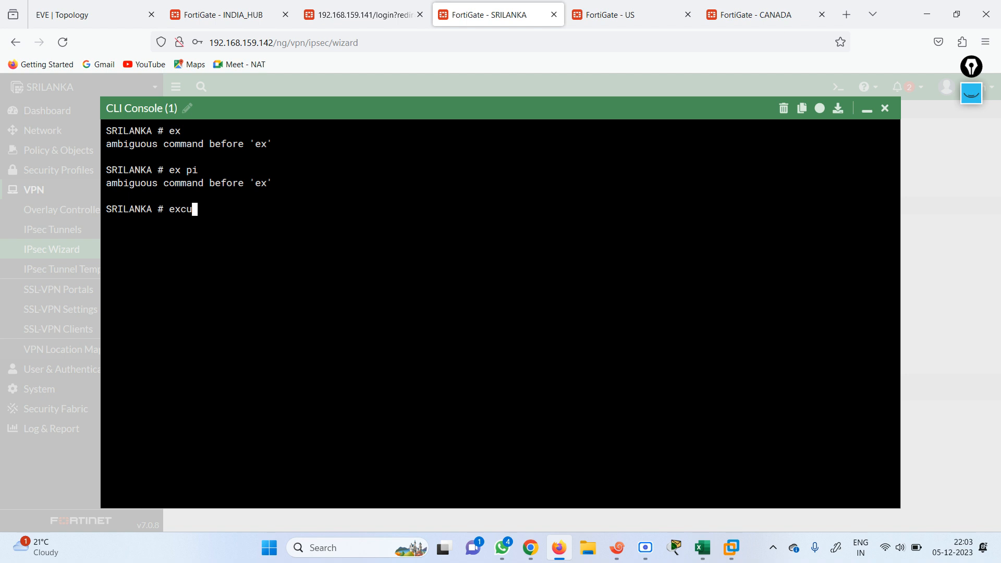
{"action": "key", "text": "BackSpace"}
{"action": "key", "text": "BackSpace"}
{"action": "type", "text": "x"}
{"action": "key", "text": "Tab"}
{"action": "type", "text": "ping 192.168.101.10"}
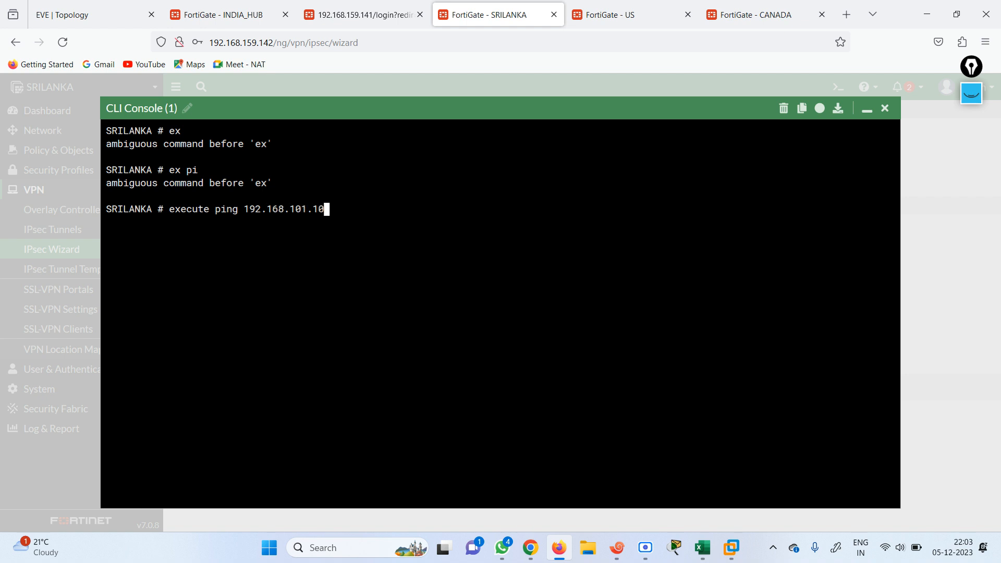
{"action": "key", "text": "Return"}
{"action": "key", "text": "ctrl+c"}
Ping 192.168.101.100 from SRILANKA and confirm it replies
{"action": "key", "text": "Up"}
{"action": "type", "text": "00"}
{"action": "key", "text": "Return"}
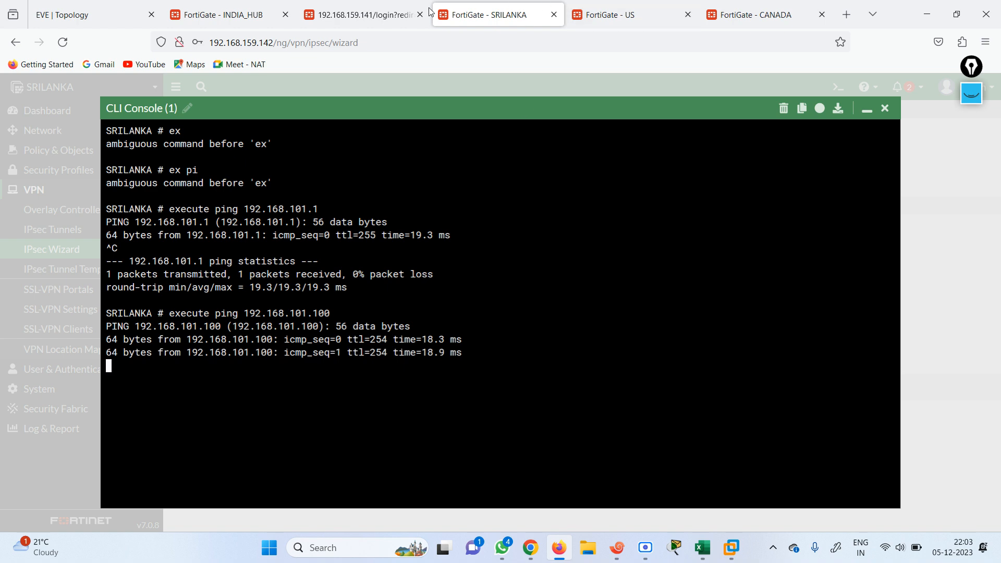
Log back into the PAK FortiGate as admin with its password and dismiss the FortiOS 7.0.0 overview
{"action": "left_click", "coordinate": [367, 8]}
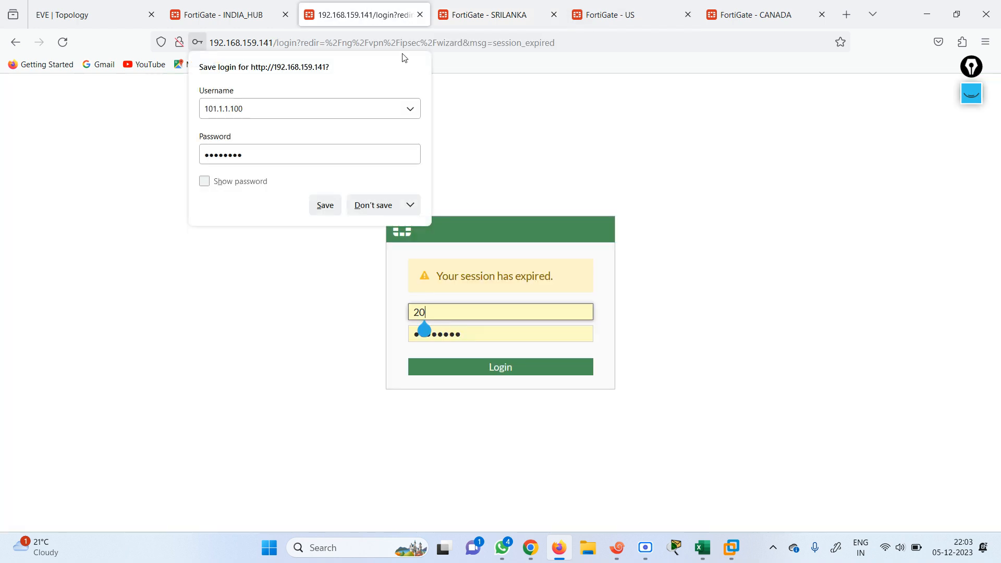
{"action": "left_click", "coordinate": [451, 314]}
{"action": "key", "text": "BackSpace"}
{"action": "key", "text": "BackSpace"}
{"action": "type", "text": "admin"}
{"action": "key", "text": "Tab"}
{"action": "type", "text": "admin"}
{"action": "key", "text": "Return"}
{"action": "left_click", "coordinate": [374, 205]}
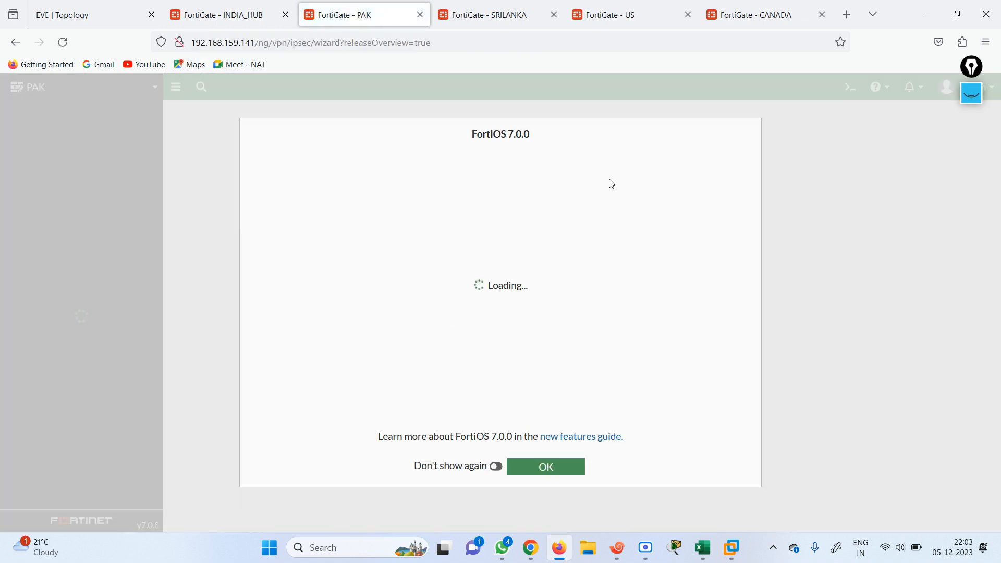
{"action": "left_click", "coordinate": [529, 469]}
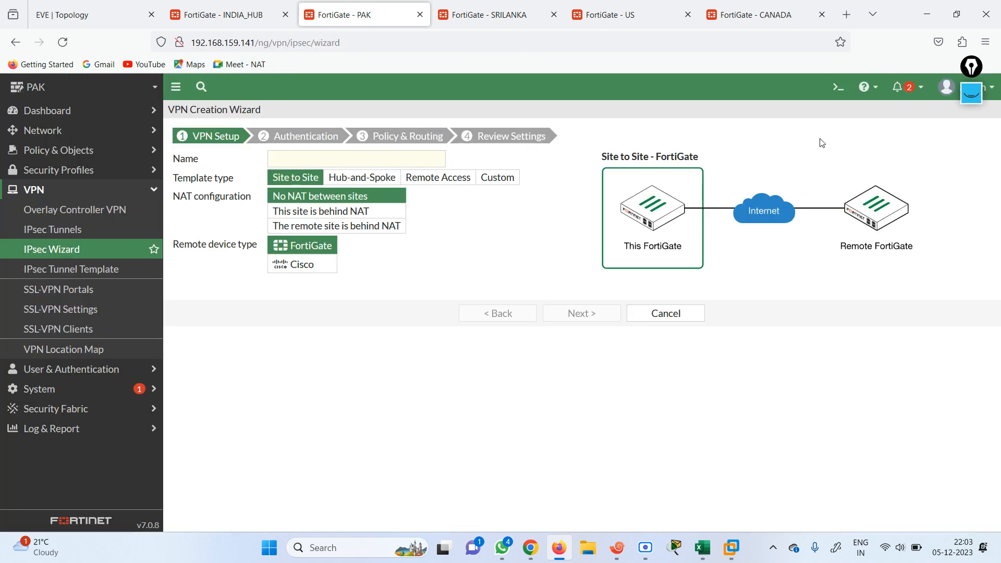
From the PAK CLI console, ping 192.168.101.1 with 0% packet loss
{"action": "left_click", "coordinate": [838, 88]}
{"action": "type", "text": "ex"}
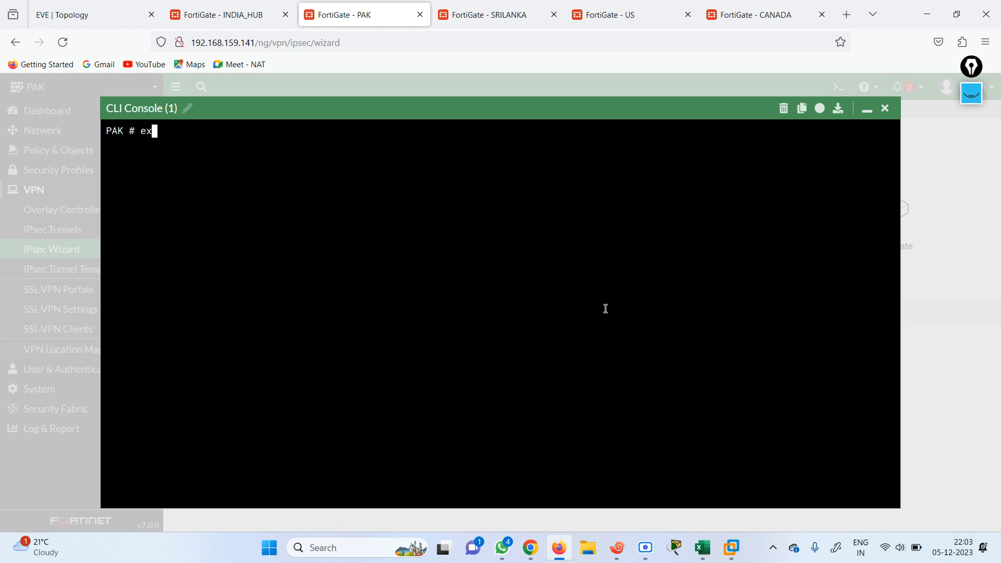
{"action": "type", "text": "ecute ping 192.168.2"}
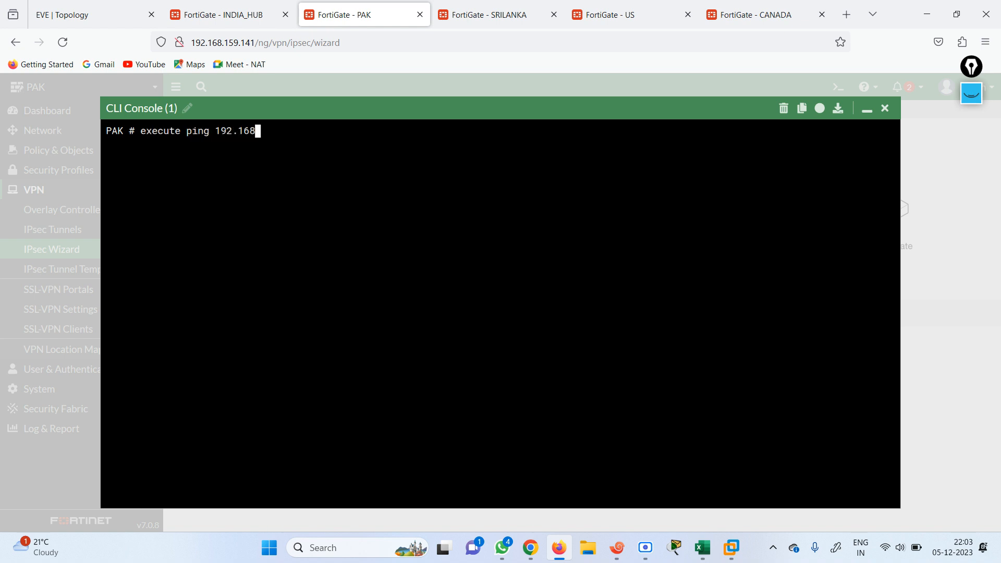
{"action": "key", "text": "BackSpace"}
{"action": "type", "text": "101.1"}
{"action": "key", "text": "Return"}
{"action": "key", "text": "ctrl+c"}
Ping 192.168.101.100 from PAK and confirm it replies
{"action": "key", "text": "Up"}
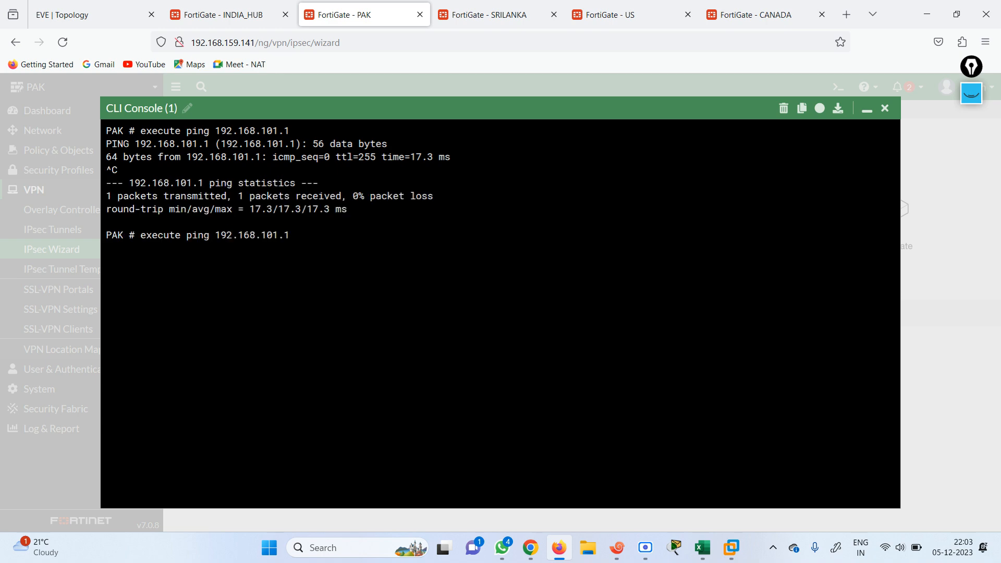
{"action": "type", "text": "00"}
{"action": "key", "text": "Return"}
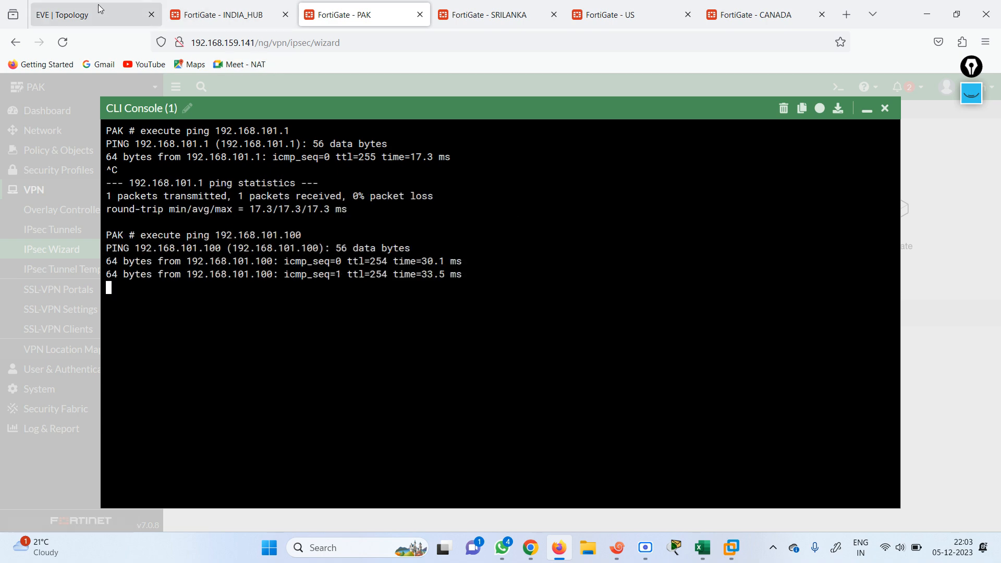
{"action": "left_click", "coordinate": [78, 15]}
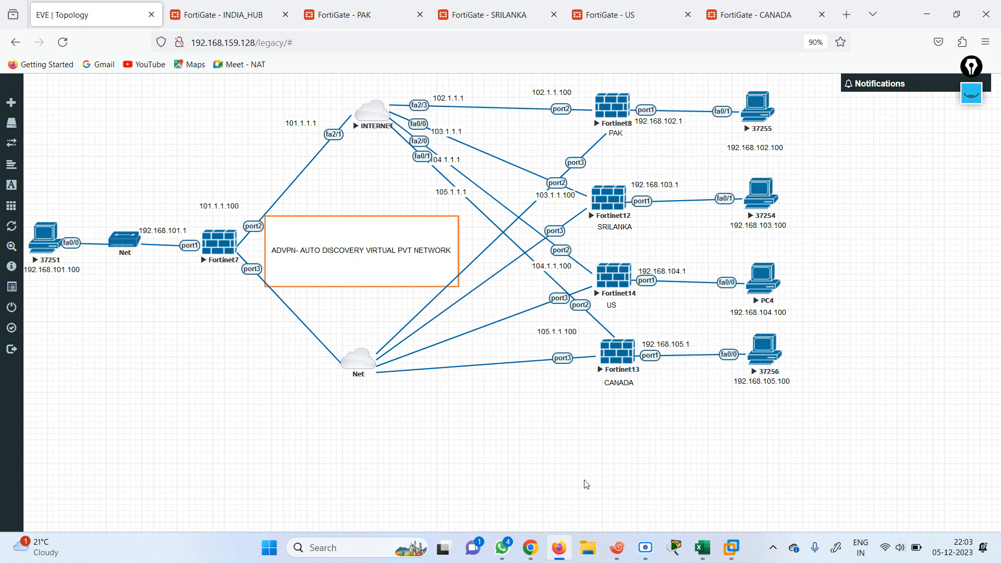
In Xshell's INDIA LOCAL session, ping 192.168.102.1
{"action": "left_click", "coordinate": [618, 548]}
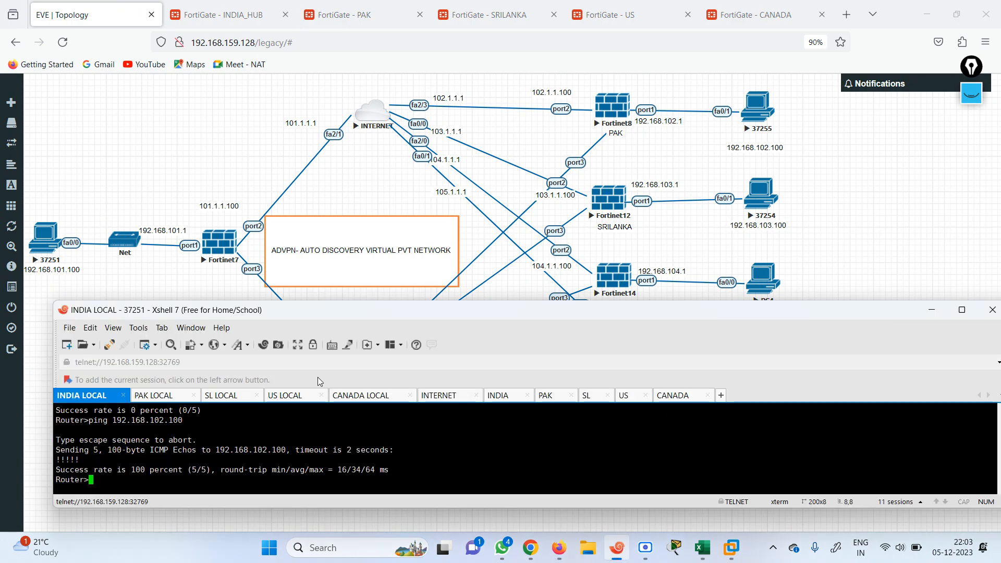
{"action": "key", "text": "Return"}
{"action": "key", "text": "Return"}
{"action": "key", "text": "Return"}
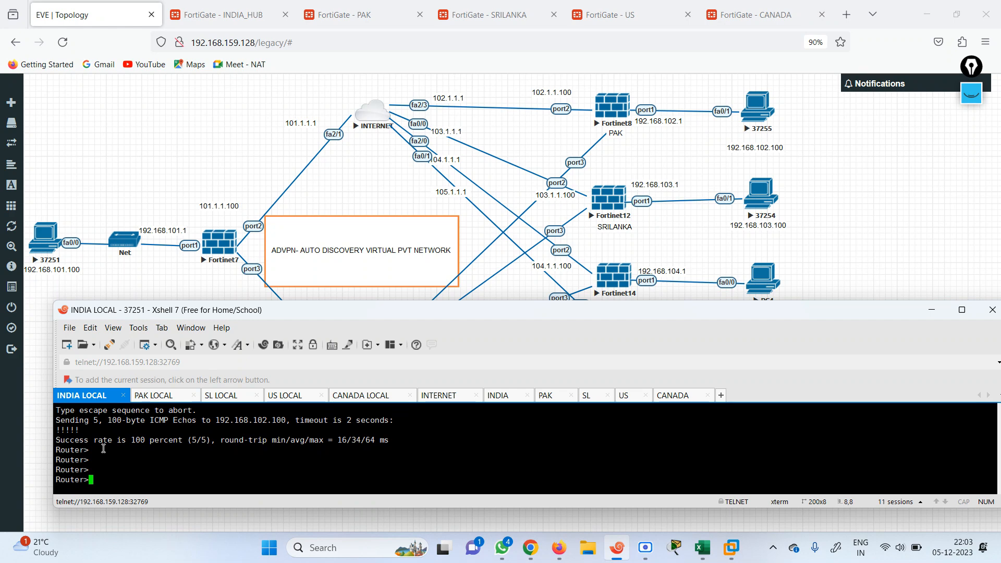
{"action": "type", "text": "ping 192.168.102.1"}
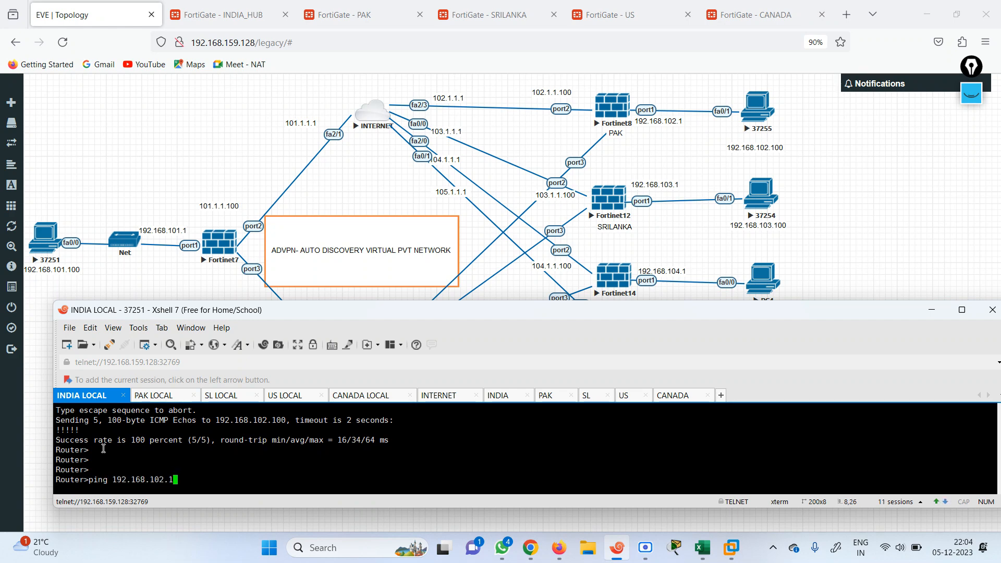
{"action": "key", "text": "Return"}
Ping 192.168.102.100 and 192.168.103.100 from INDIA LOCAL, both succeeding 5/5
{"action": "key", "text": "Return"}
{"action": "key", "text": "Up"}
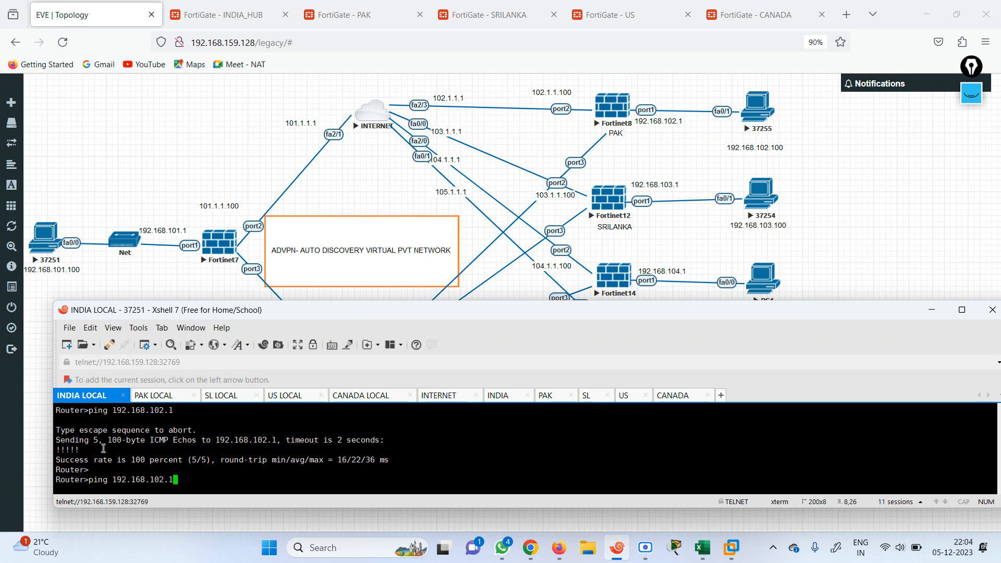
{"action": "type", "text": "00"}
{"action": "key", "text": "Return"}
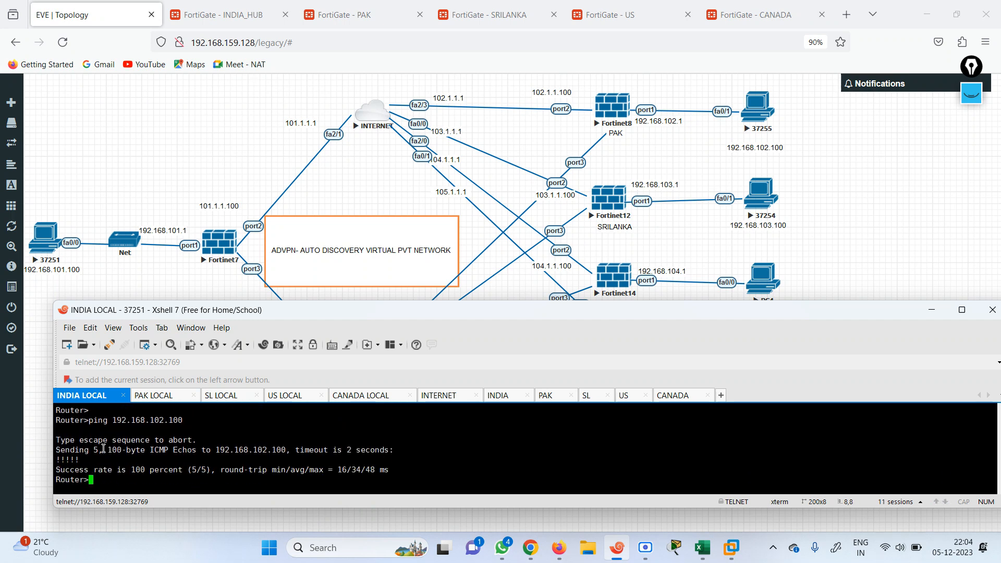
{"action": "key", "text": "Up"}
{"action": "key", "text": "BackSpace"}
{"action": "key", "text": "BackSpace"}
{"action": "key", "text": "BackSpace"}
{"action": "key", "text": "BackSpace"}
{"action": "type", "text": "3.100"}
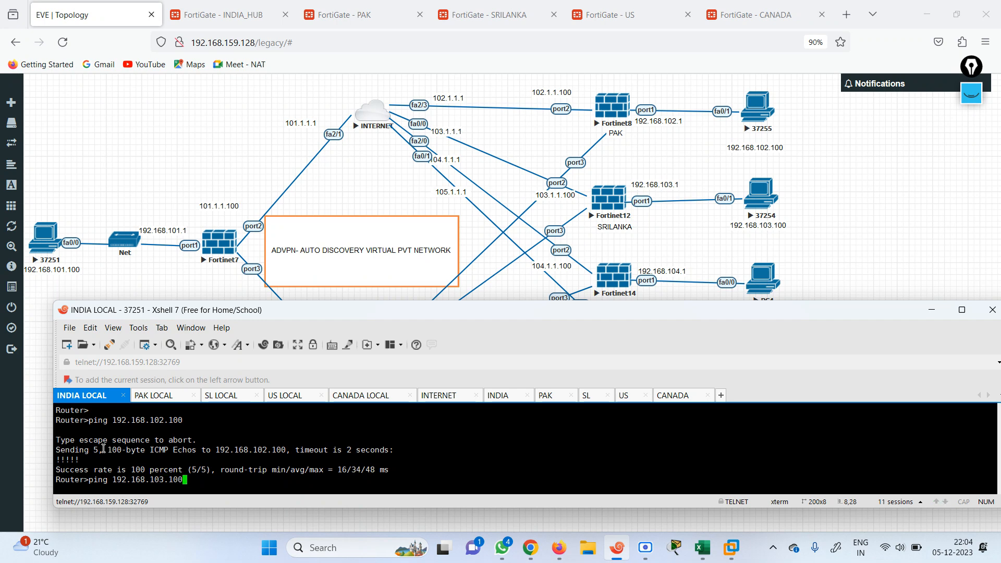
{"action": "key", "text": "Return"}
Ping 192.168.104.100 and 192.168.105.100 from INDIA LOCAL, both succeeding 100%
{"action": "key", "text": "Up"}
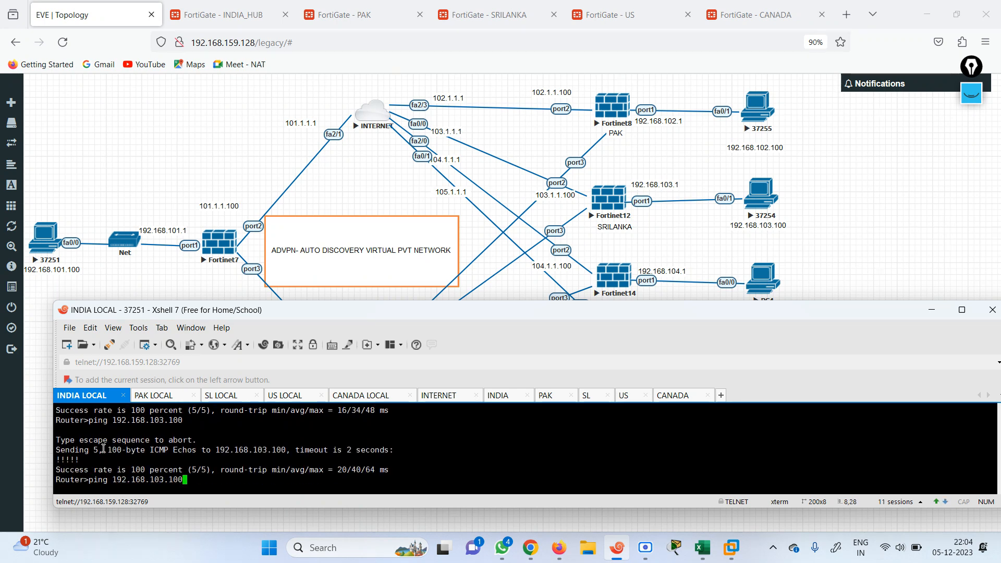
{"action": "key", "text": "Left"}
{"action": "key", "text": "Left"}
{"action": "key", "text": "Left"}
{"action": "key", "text": "Left"}
{"action": "key", "text": "BackSpace"}
{"action": "type", "text": "4"}
{"action": "key", "text": "Return"}
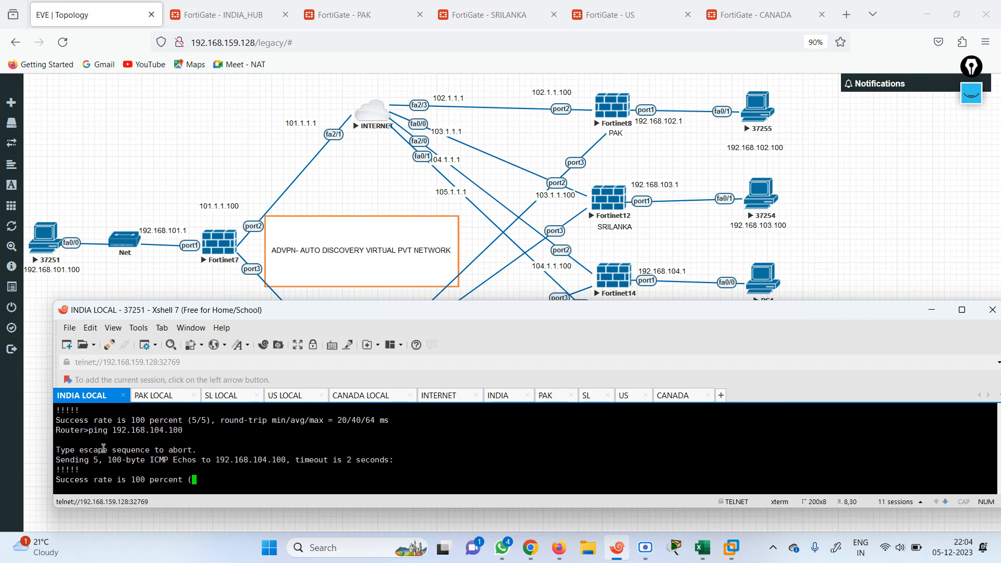
{"action": "key", "text": "Up"}
{"action": "key", "text": "Left"}
{"action": "key", "text": "Left"}
{"action": "key", "text": "Left"}
{"action": "key", "text": "Left"}
{"action": "key", "text": "BackSpace"}
{"action": "type", "text": "5"}
{"action": "key", "text": "Return"}
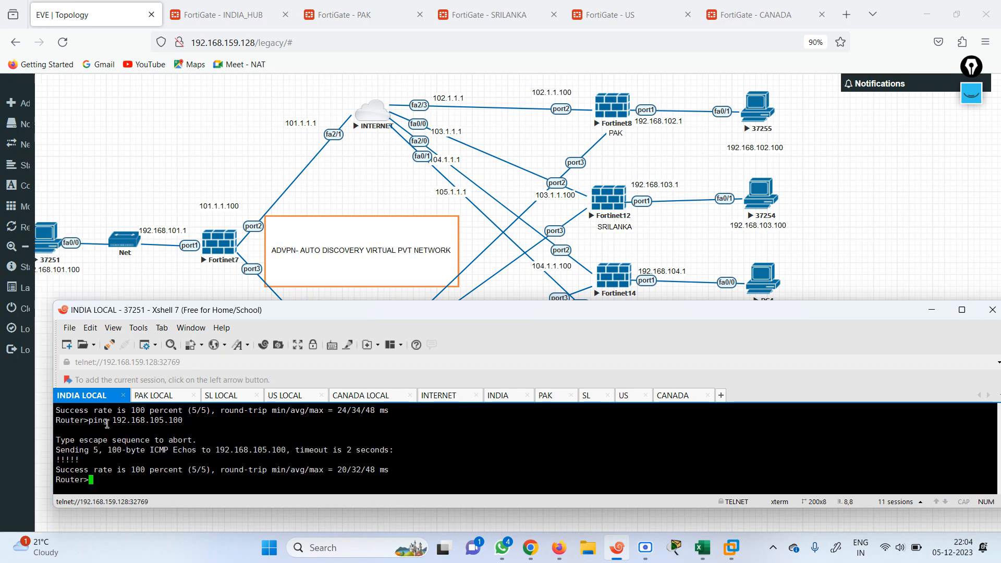
{"action": "left_click", "coordinate": [172, 400]}
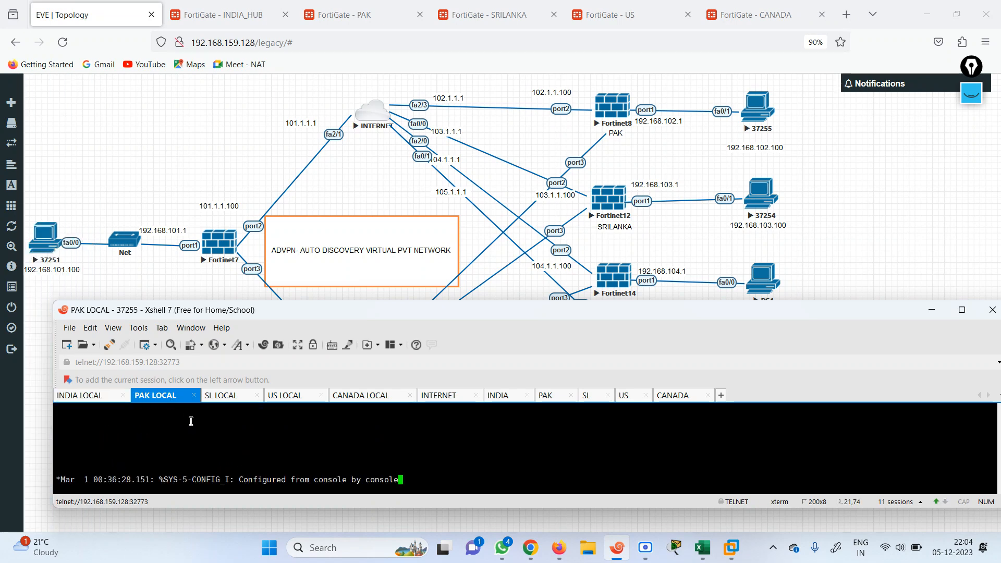
Enter privileged mode on PAK LOCAL and ping 192.168.101.100 successfully
{"action": "key", "text": "Return"}
{"action": "key", "text": "Return"}
{"action": "key", "text": "Return"}
{"action": "key", "text": "Return"}
{"action": "key", "text": "Return"}
{"action": "key", "text": "Return"}
{"action": "key", "text": "Return"}
{"action": "key", "text": "Return"}
{"action": "type", "text": "en"}
{"action": "key", "text": "Return"}
{"action": "type", "text": "pin"}
{"action": "key", "text": "Tab"}
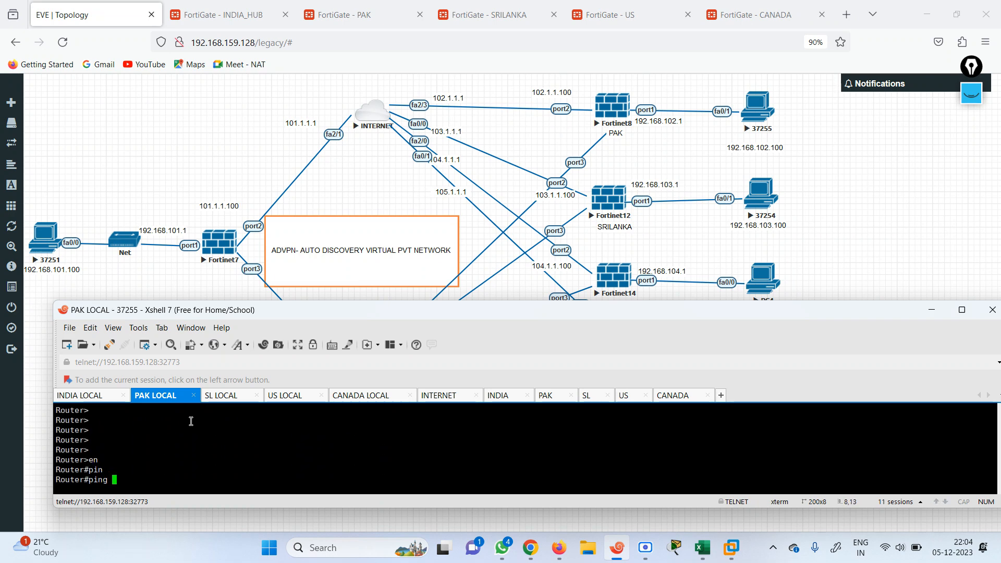
{"action": "type", "text": "192.168.101.100"}
{"action": "key", "text": "Return"}
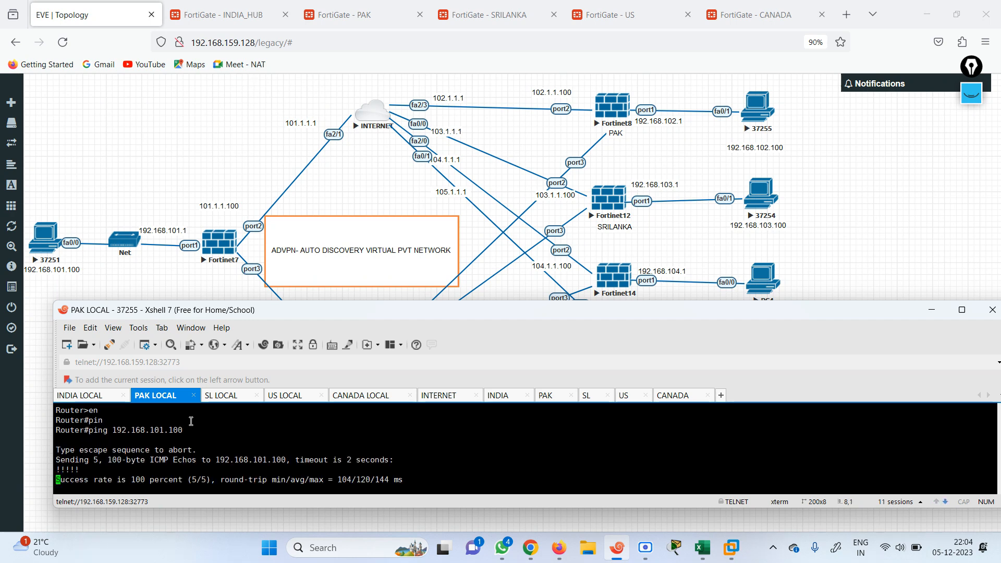
Ping 192.168.103.100 and 192.168.104.100 from PAK LOCAL; both fail
{"action": "key", "text": "Up"}
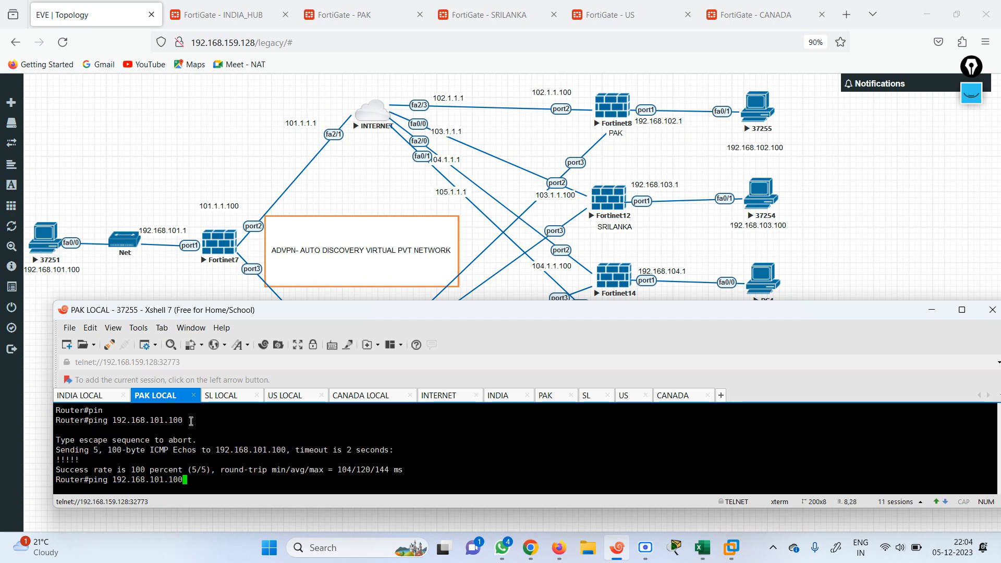
{"action": "key", "text": "Left"}
{"action": "key", "text": "Left"}
{"action": "key", "text": "BackSpace"}
{"action": "type", "text": "3"}
{"action": "key", "text": "Return"}
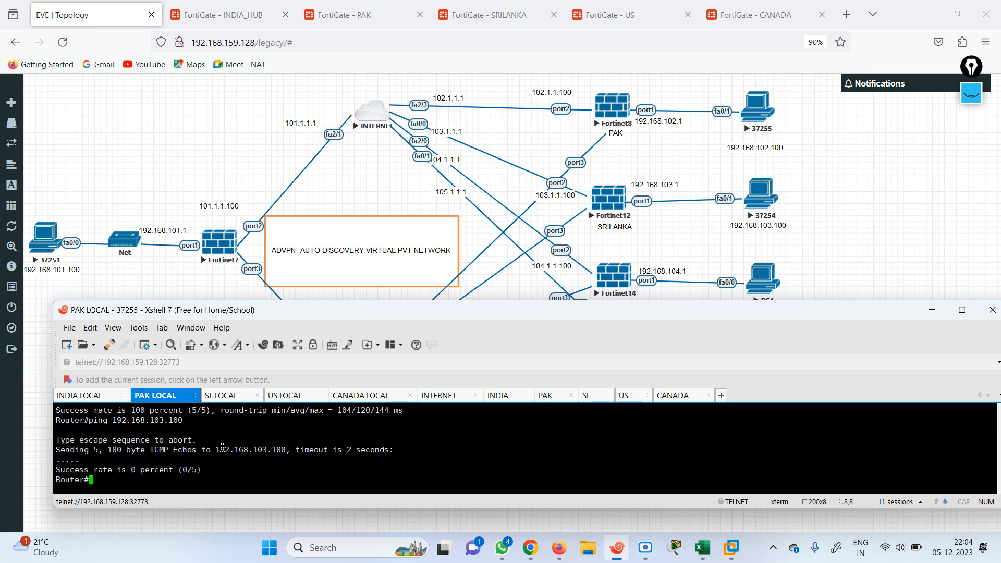
{"action": "key", "text": "Up"}
{"action": "key", "text": "Left"}
{"action": "key", "text": "Left"}
{"action": "key", "text": "Left"}
{"action": "key", "text": "Left"}
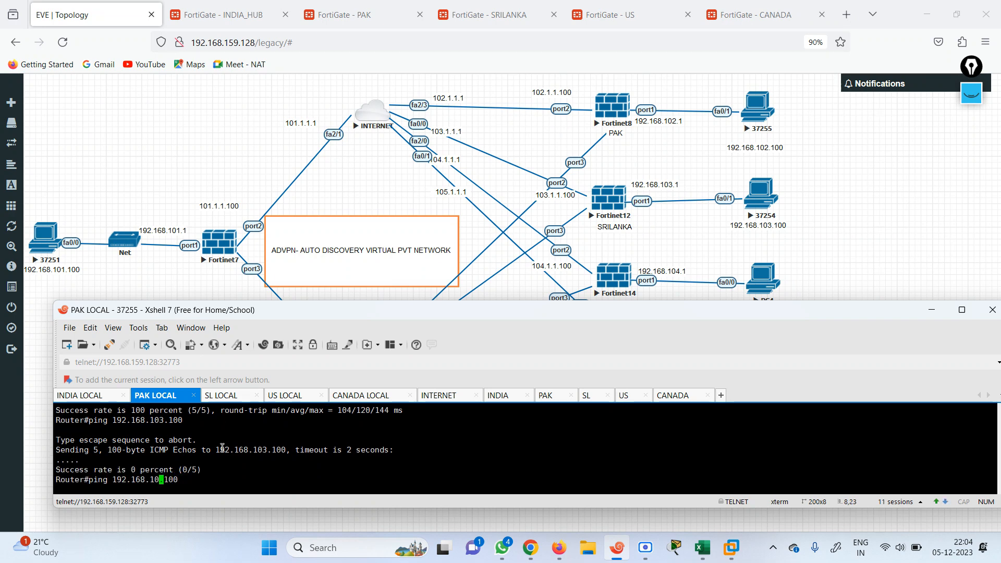
{"action": "key", "text": "BackSpace"}
{"action": "type", "text": "4"}
{"action": "key", "text": "Return"}
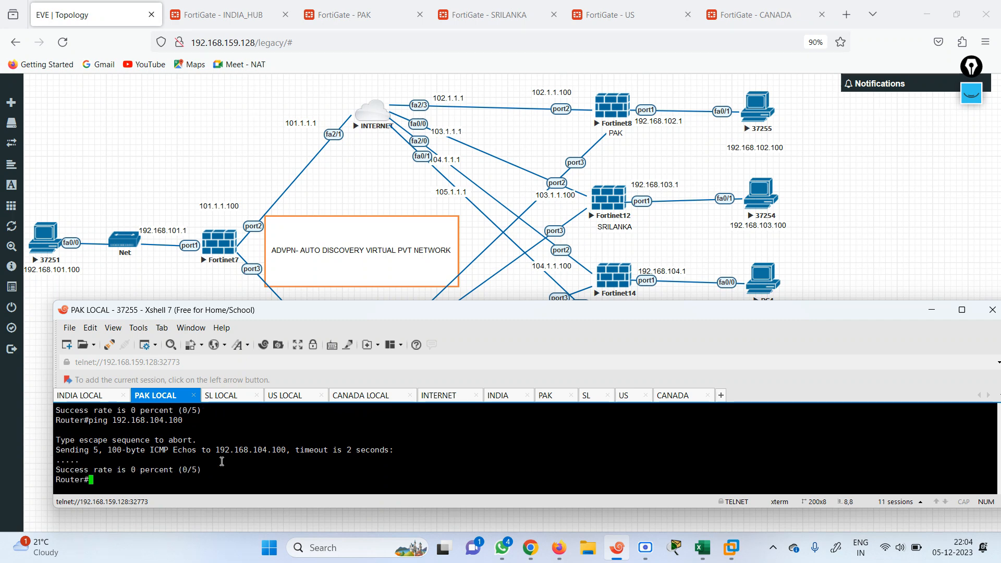
Ping 192.168.102.1 from PAK LOCAL, getting 5/5 replies
{"action": "key", "text": "Up"}
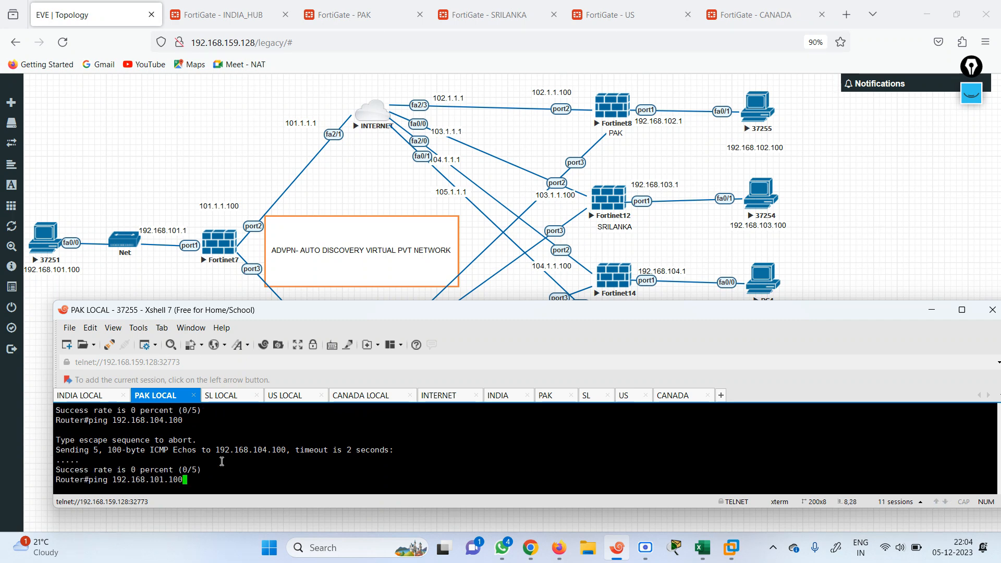
{"action": "key", "text": "BackSpace"}
{"action": "key", "text": "BackSpace"}
{"action": "key", "text": "BackSpace"}
{"action": "key", "text": "BackSpace"}
{"action": "key", "text": "BackSpace"}
{"action": "key", "text": "BackSpace"}
{"action": "key", "text": "BackSpace"}
{"action": "key", "text": "BackSpace"}
{"action": "key", "text": "BackSpace"}
{"action": "type", "text": "68.10"}
{"action": "key", "text": "Return"}
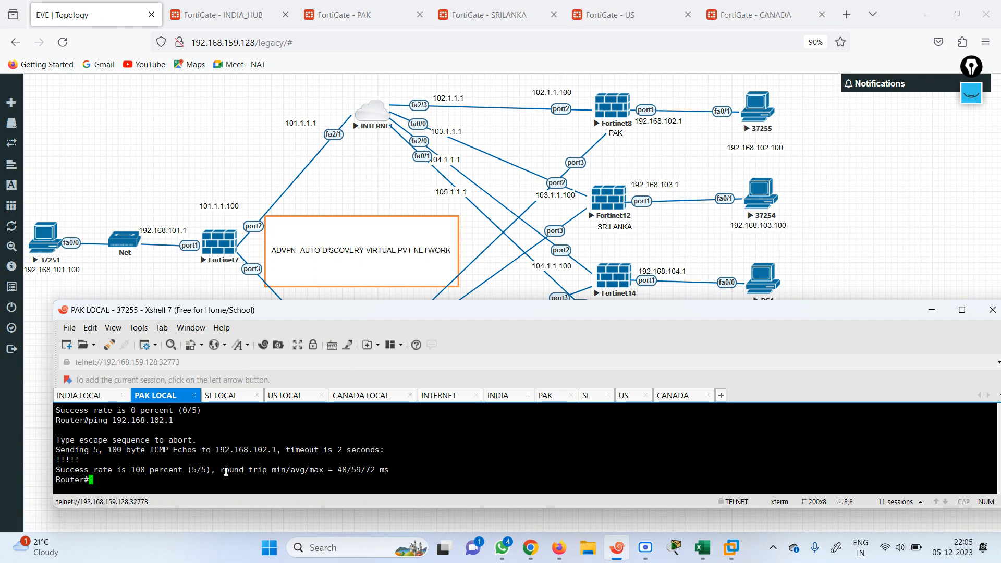
Ping 192.168.102.100 successfully, then 192.168.104.1, which fails with 0/5 replies
{"action": "key", "text": "Up"}
{"action": "type", "text": "00"}
{"action": "key", "text": "Return"}
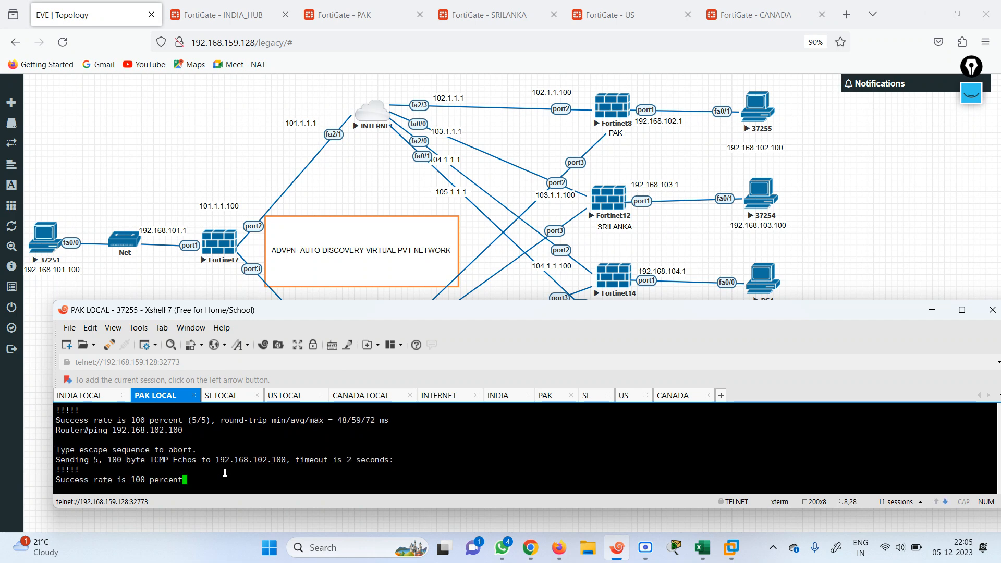
{"action": "key", "text": "Up"}
{"action": "key", "text": "BackSpace"}
{"action": "key", "text": "BackSpace"}
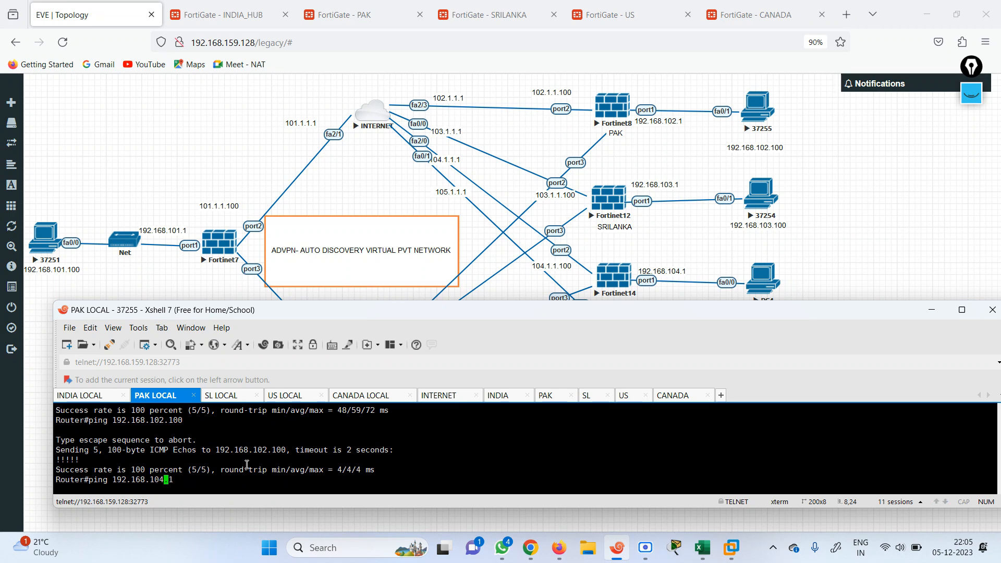
{"action": "key", "text": "Return"}
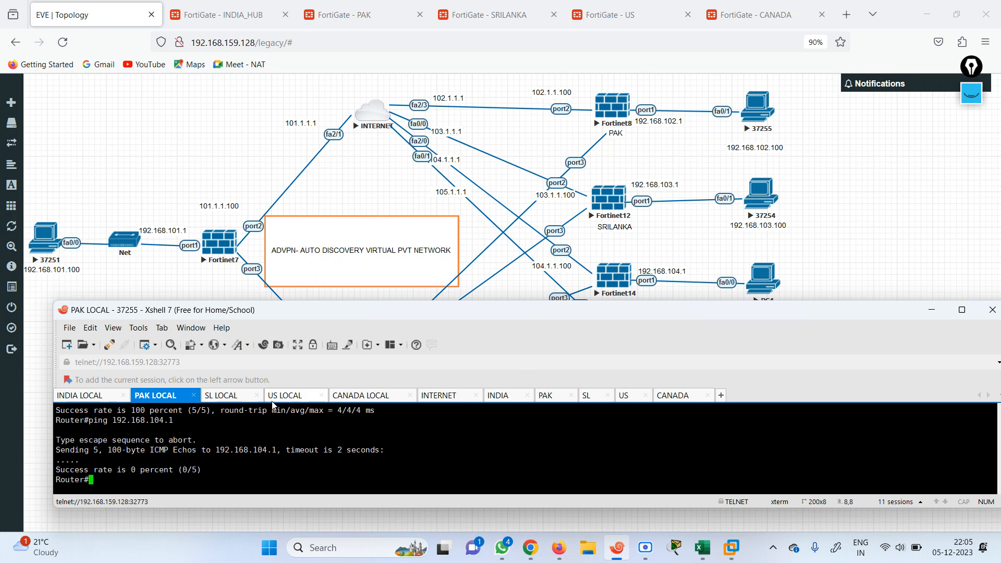
On the INDIA_HUB CLI console, run 'get router info routing-table all'
{"action": "left_click", "coordinate": [237, 19]}
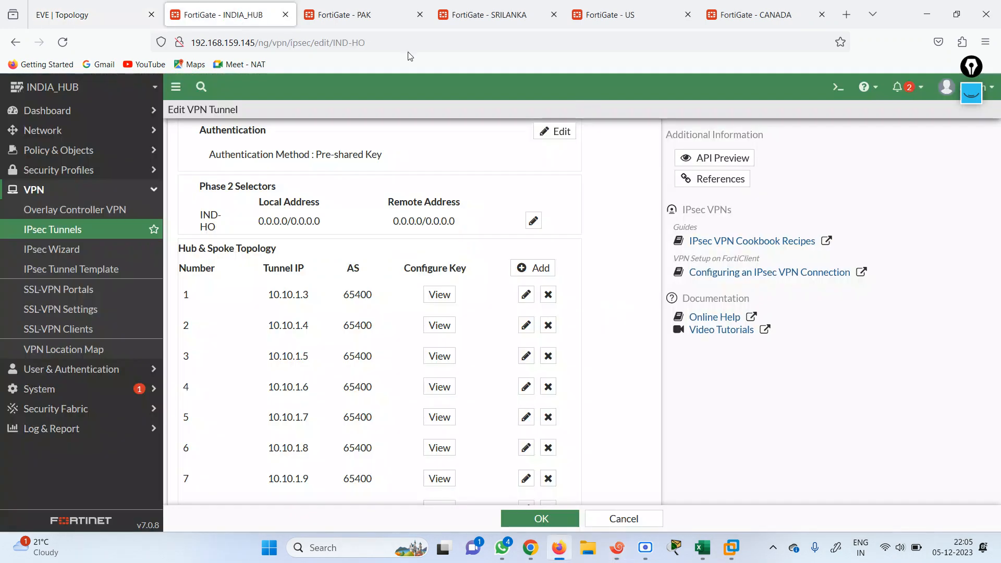
{"action": "left_click", "coordinate": [839, 86]}
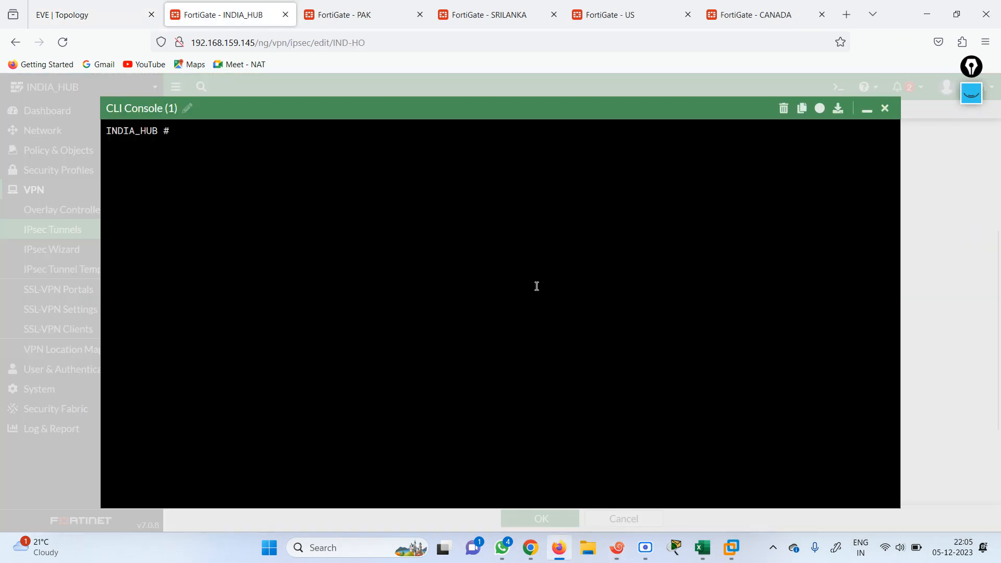
{"action": "type", "text": "get router info rou"}
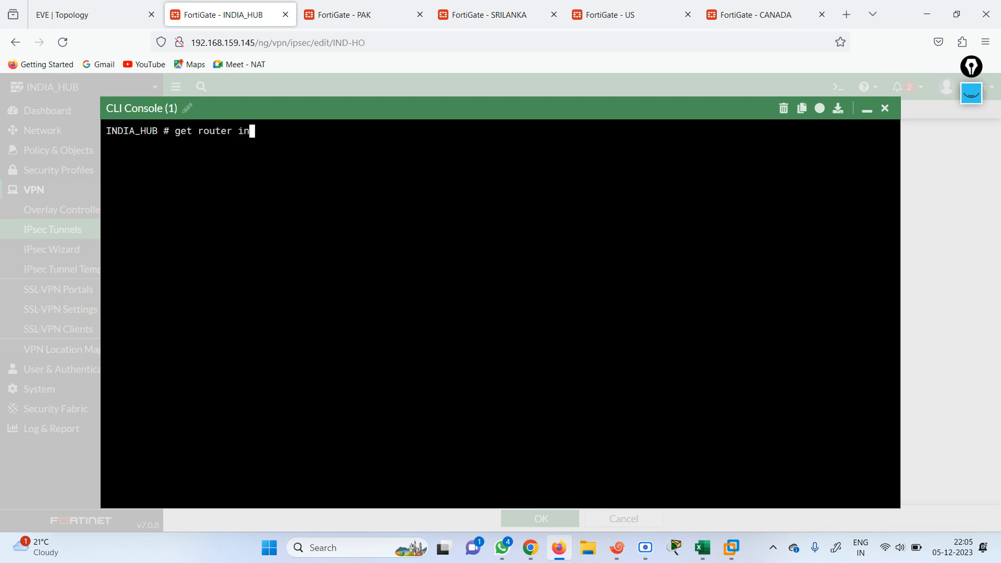
{"action": "key", "text": "Tab"}
{"action": "type", "text": "all"}
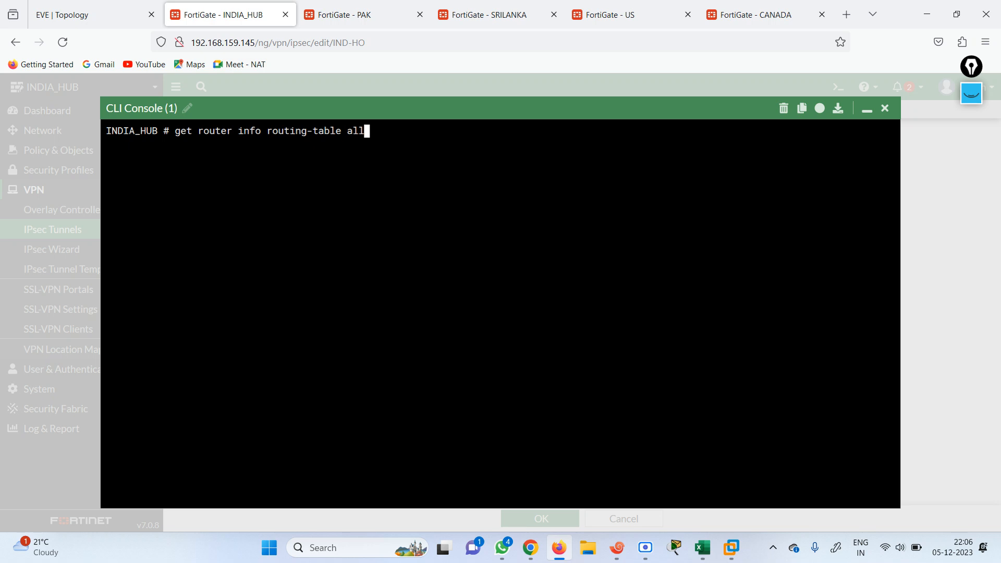
{"action": "key", "text": "Return"}
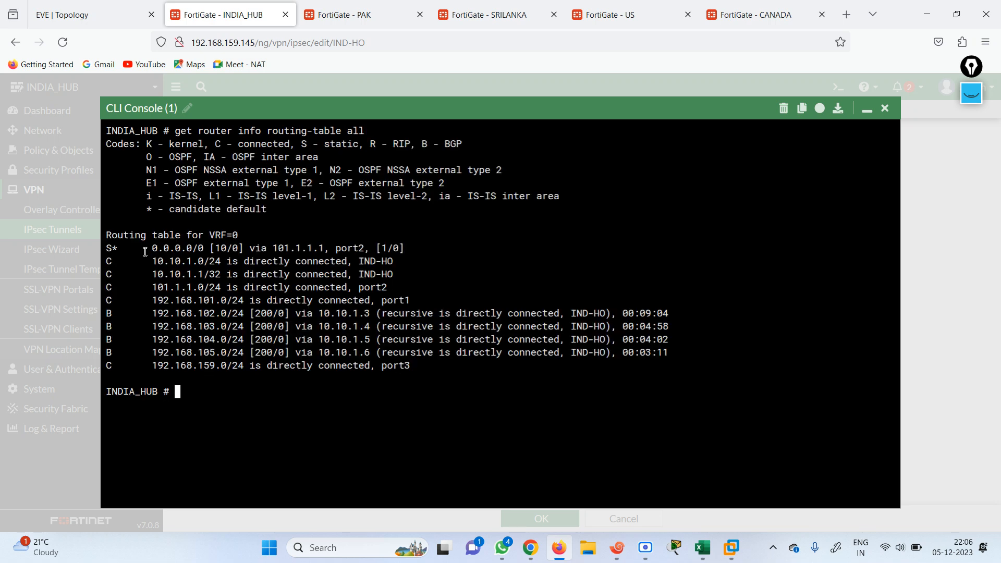
Highlight the default, connected, IND-HO tunnel, port2, LAN and four BGP spoke routes
{"action": "left_click_drag", "start_coordinate": [324, 241], "coordinate": [405, 248]}
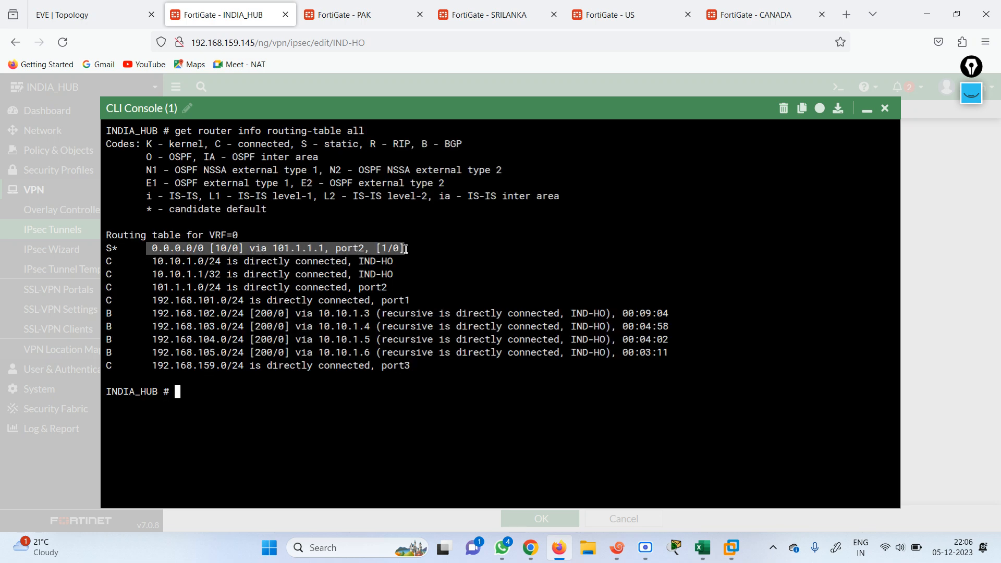
{"action": "left_click_drag", "start_coordinate": [147, 261], "coordinate": [401, 282]}
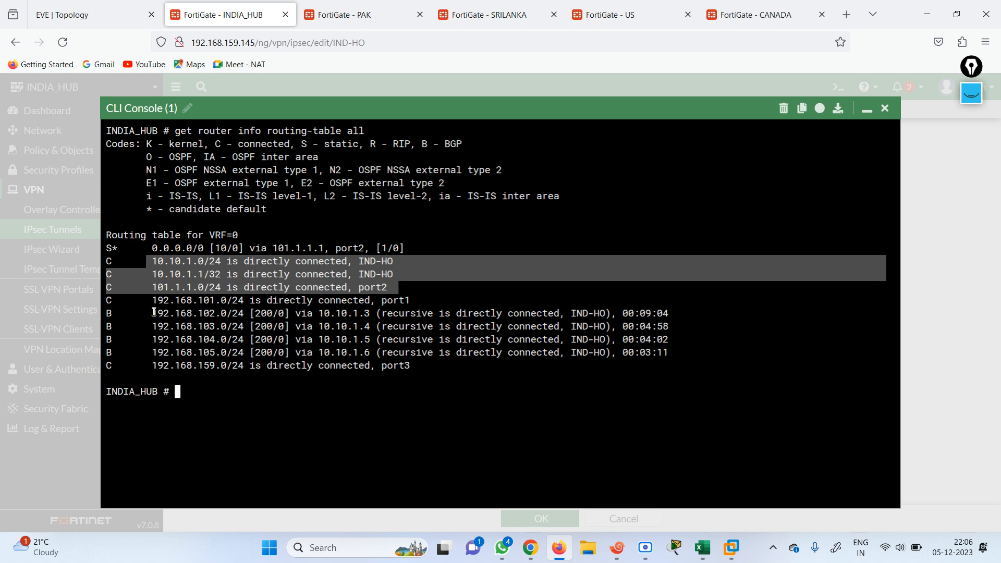
{"action": "left_click_drag", "start_coordinate": [147, 260], "coordinate": [304, 277]}
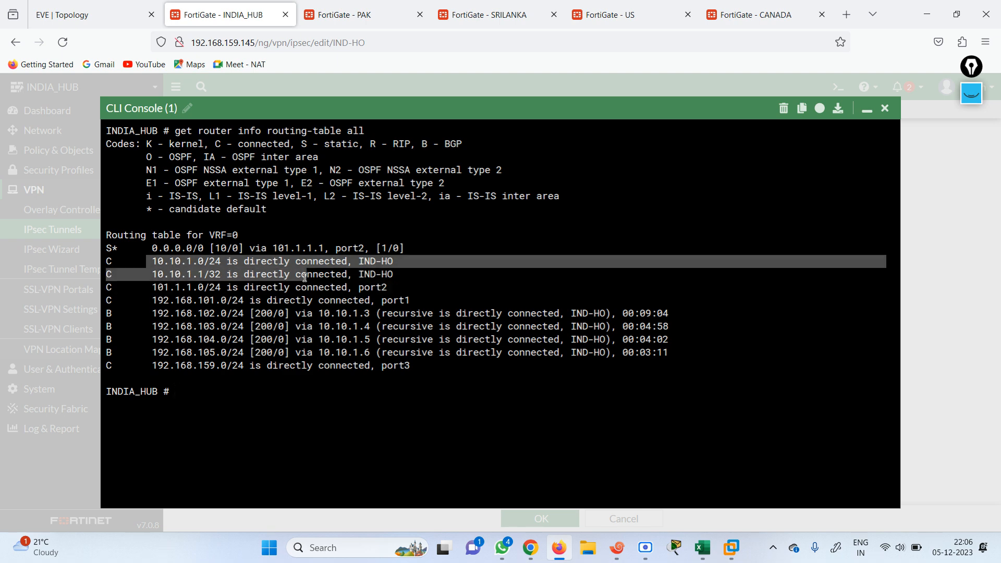
{"action": "left_click_drag", "start_coordinate": [134, 285], "coordinate": [398, 288]}
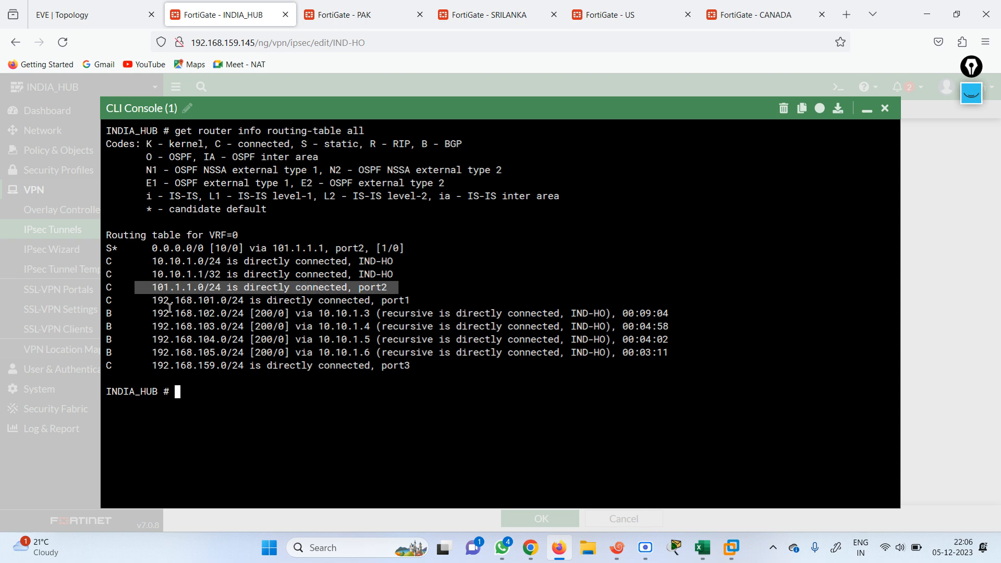
{"action": "left_click_drag", "start_coordinate": [149, 300], "coordinate": [677, 349]}
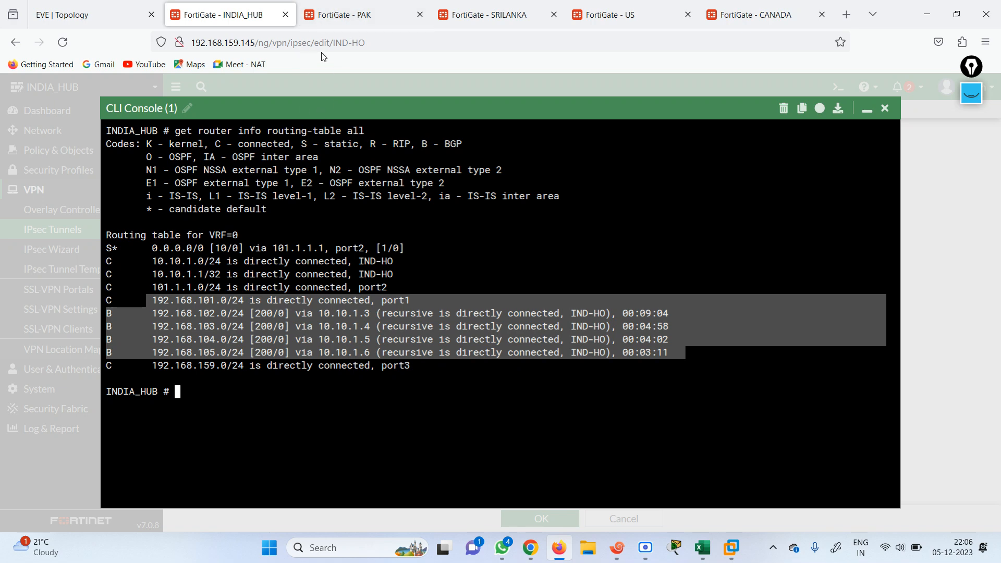
Close the CLI console, return to the EVE topology, and nudge the ADVPN label right
{"action": "left_click", "coordinate": [885, 109]}
{"action": "left_click", "coordinate": [79, 12]}
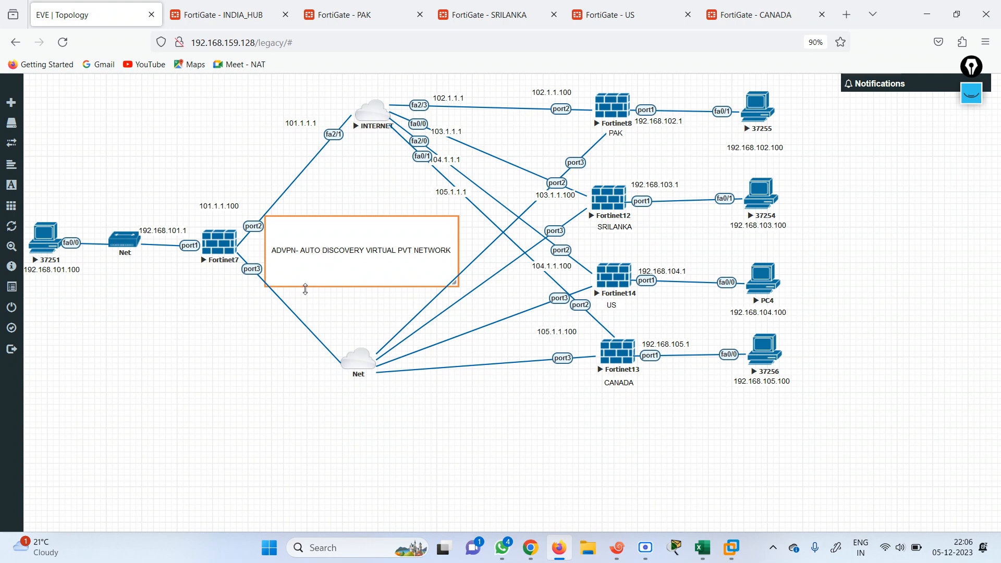
{"action": "mouse_move", "coordinate": [331, 264]}
{"action": "left_mouse_down"}
{"action": "mouse_move", "coordinate": [362, 258]}
{"action": "mouse_move", "coordinate": [340, 258]}
{"action": "left_mouse_up"}
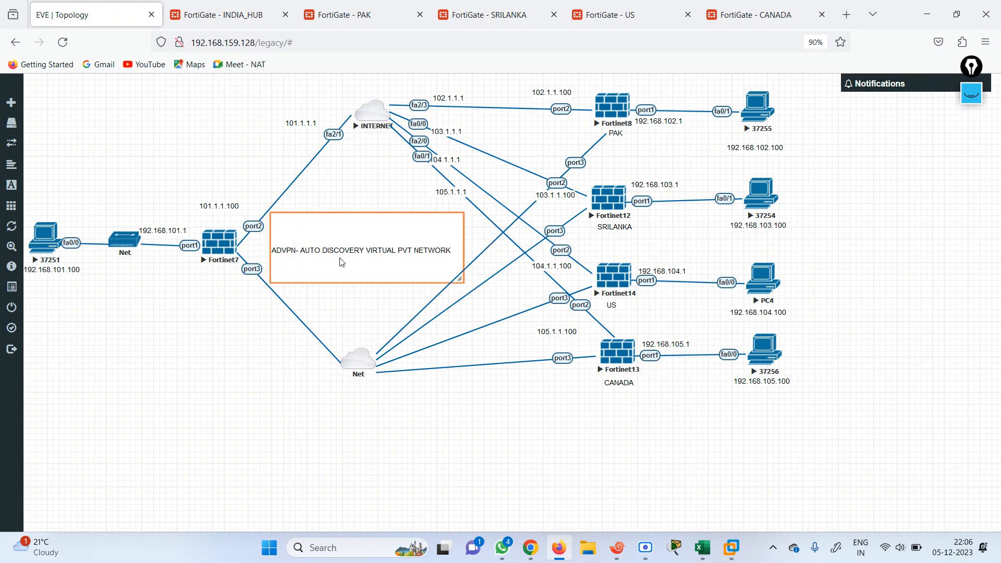
{"action": "left_click", "coordinate": [846, 15]}
Search Google for firewallcafe and open its YouTube channel
{"action": "type", "text": "www.google.com/"}
{"action": "key", "text": "Return"}
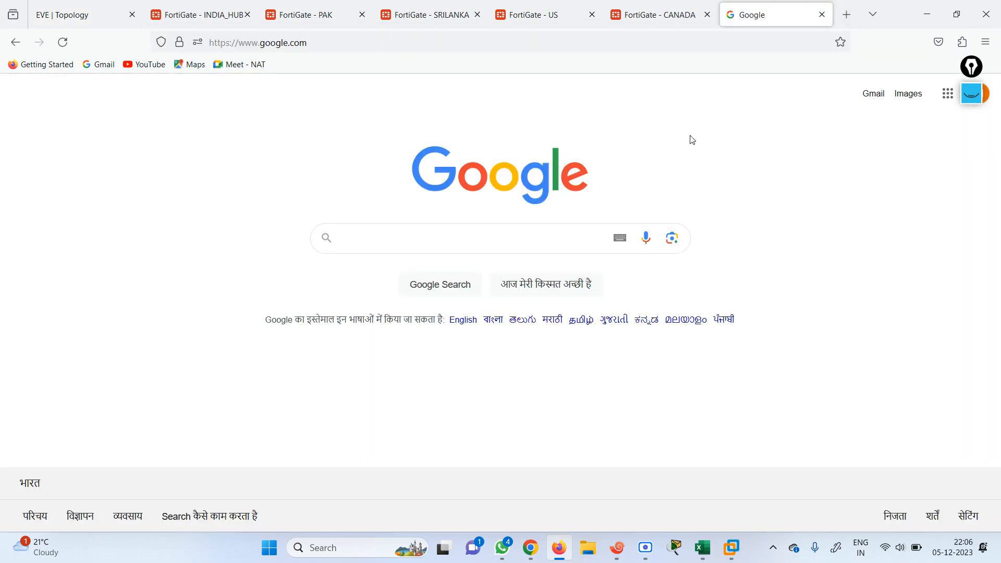
{"action": "type", "text": "fire"}
{"action": "key", "text": "Down"}
{"action": "key", "text": "Return"}
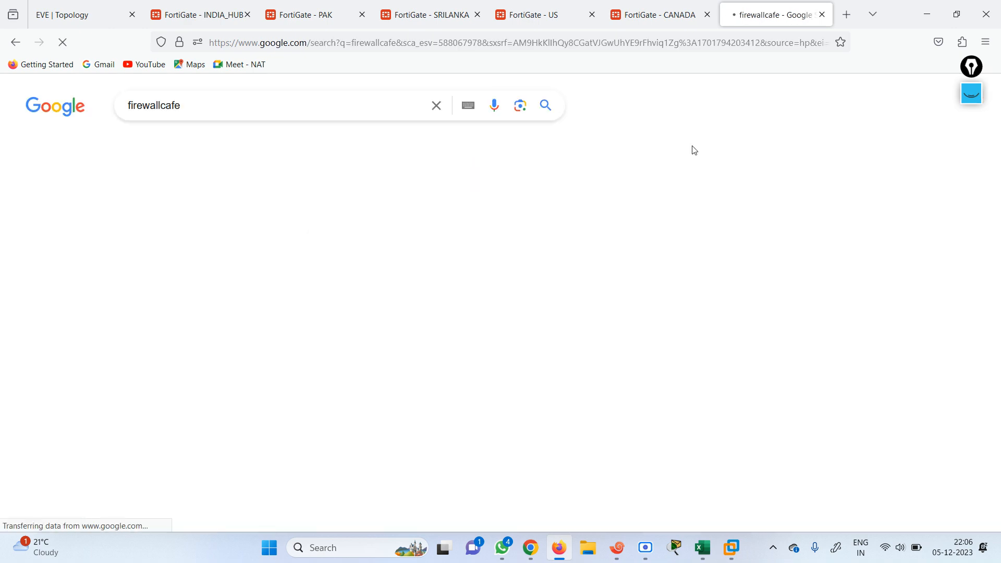
{"action": "left_click", "coordinate": [216, 230]}
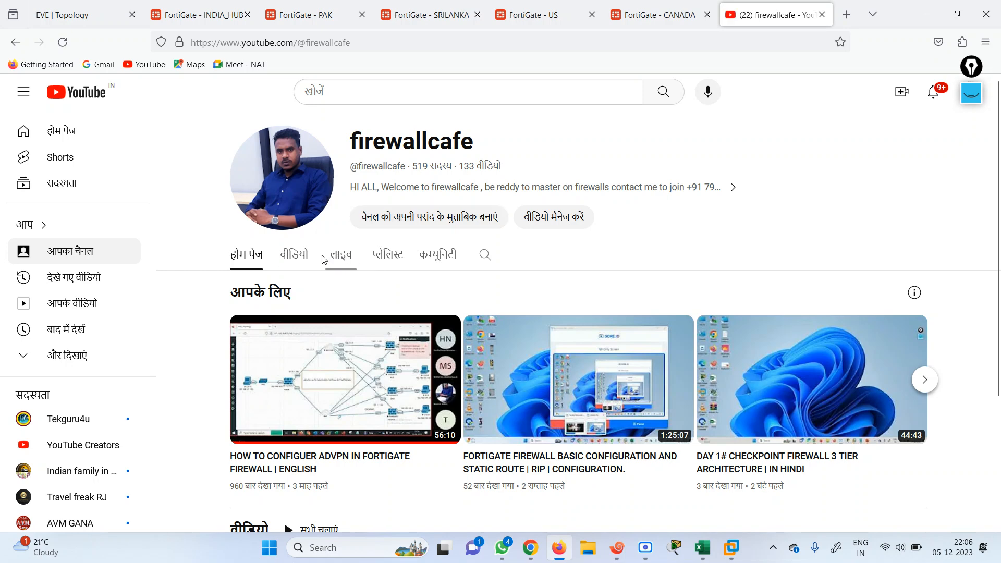
Play the FORTIGATE FIREWALL BATCH - 3 IN ENGLISH playlist, pause it, and return to EVE
{"action": "left_click", "coordinate": [387, 255]}
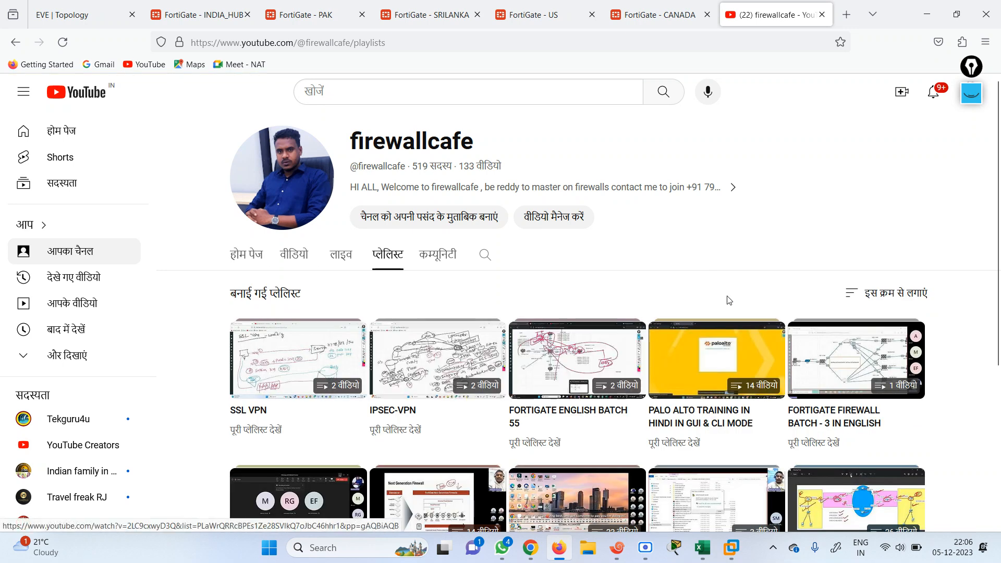
{"action": "left_click", "coordinate": [842, 368]}
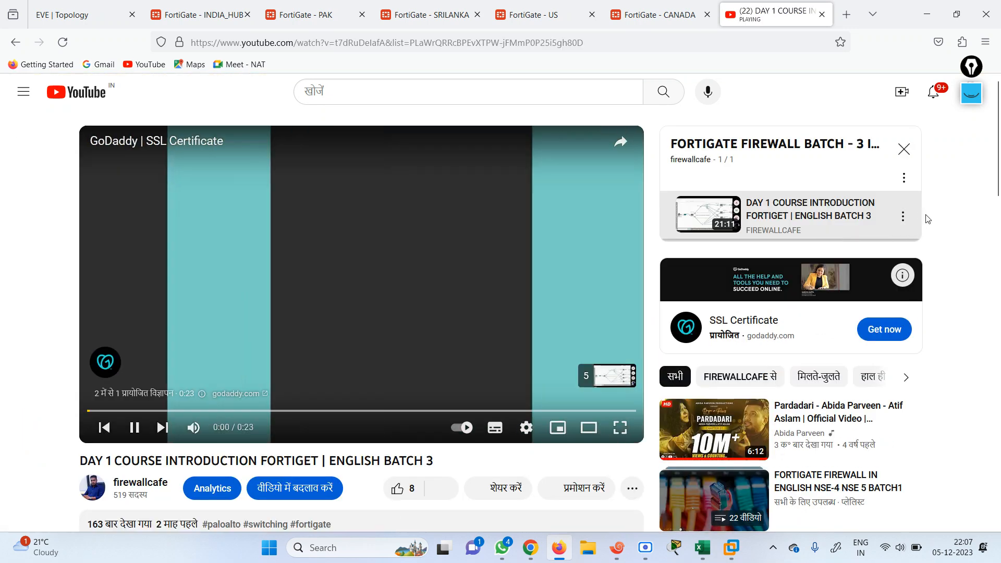
{"action": "left_click", "coordinate": [134, 427]}
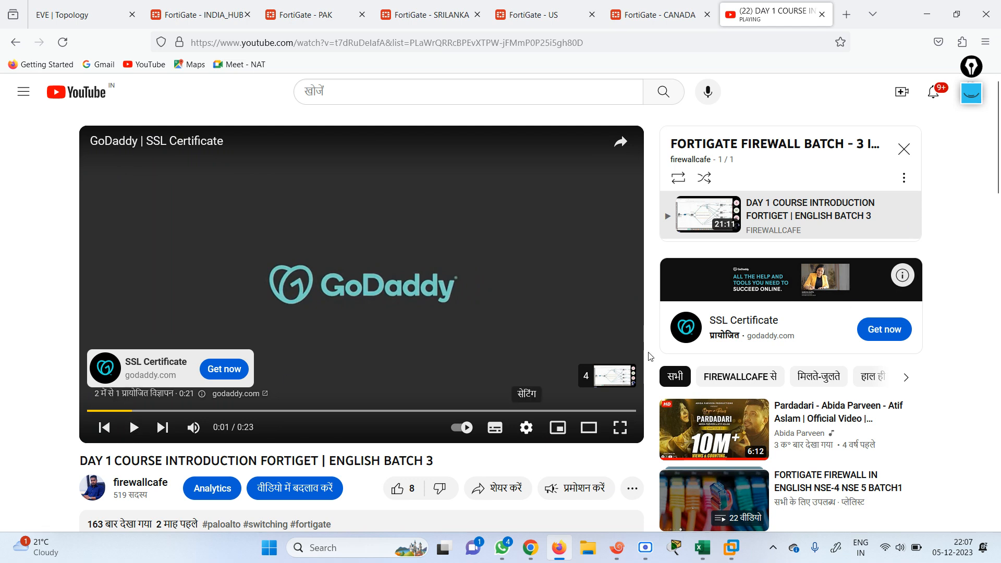
{"action": "left_click_drag", "start_coordinate": [999, 174], "coordinate": [999, 174]}
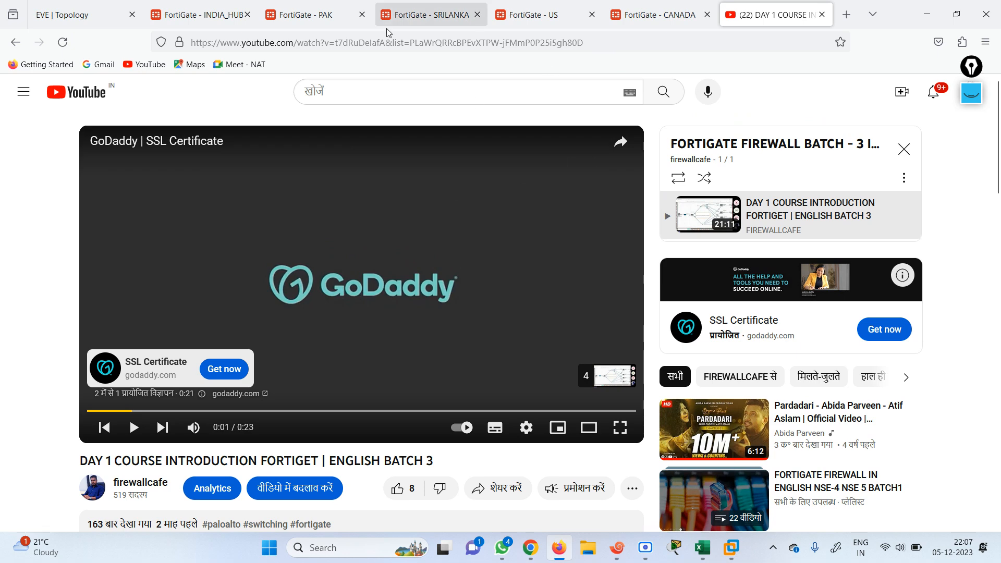
{"action": "left_click", "coordinate": [181, 11]}
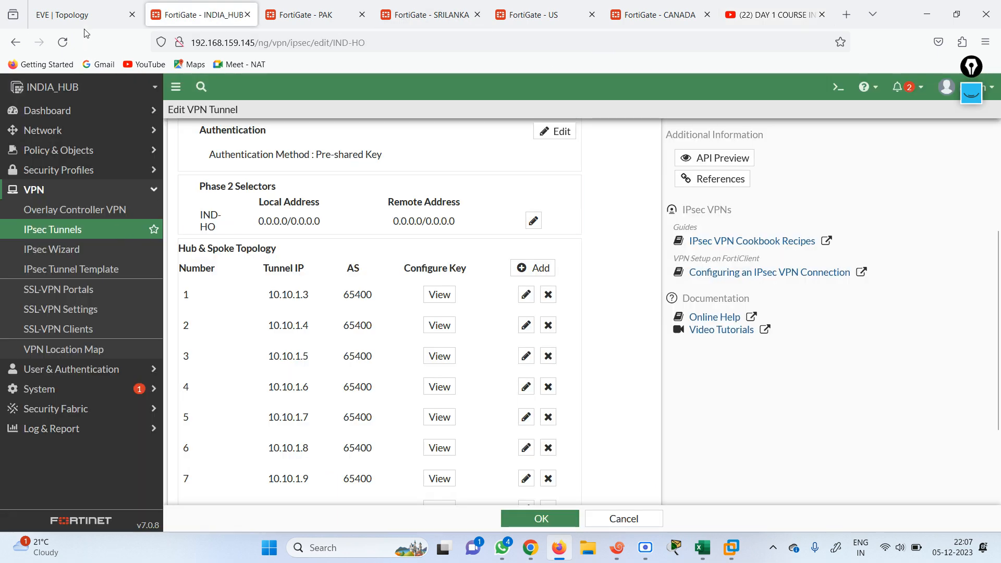
{"action": "left_click", "coordinate": [86, 15]}
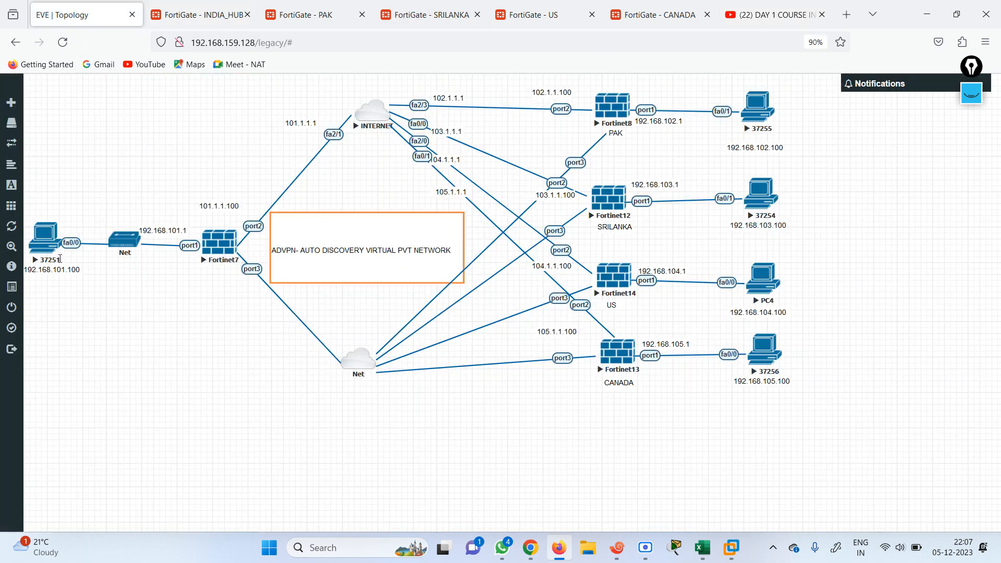